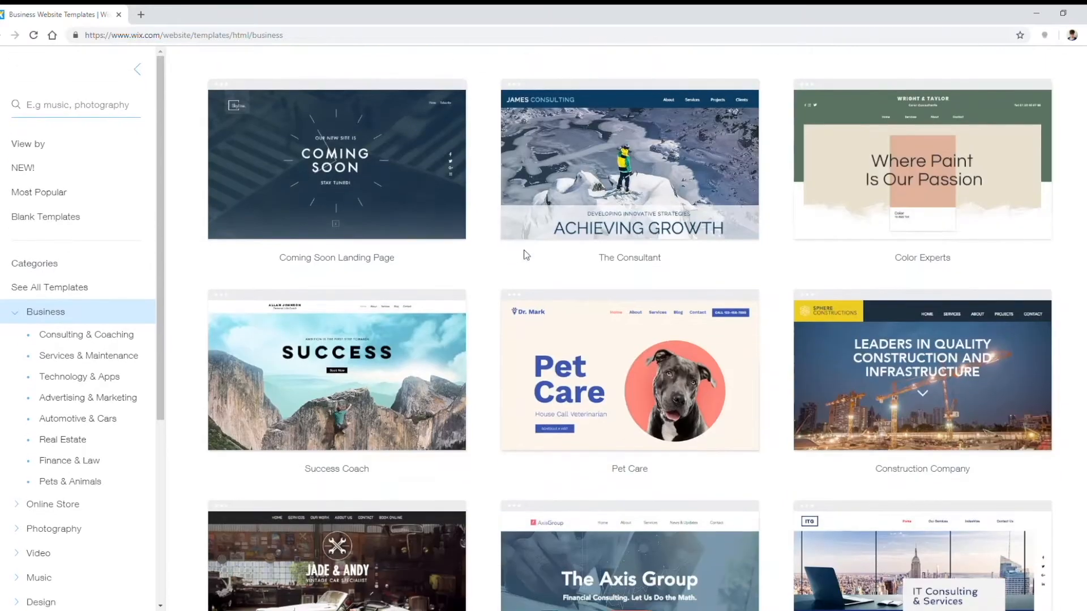
# Step: Expand the Health & Wellness category and browse page 2 of the Wellness templates
pyautogui.scroll(2, 105, 367)
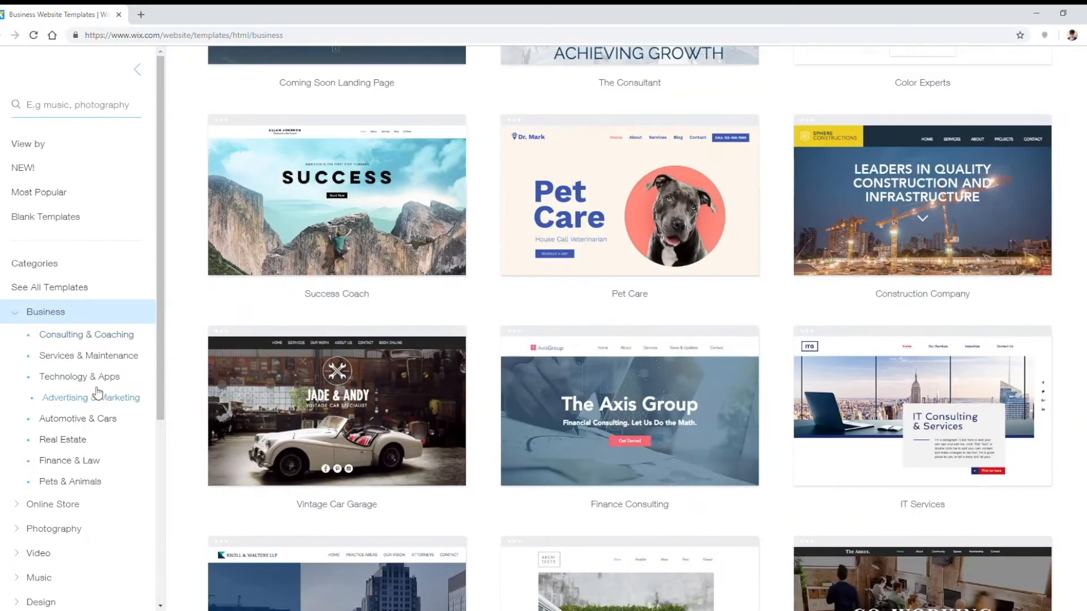
pyautogui.scroll(-2, 98, 396)
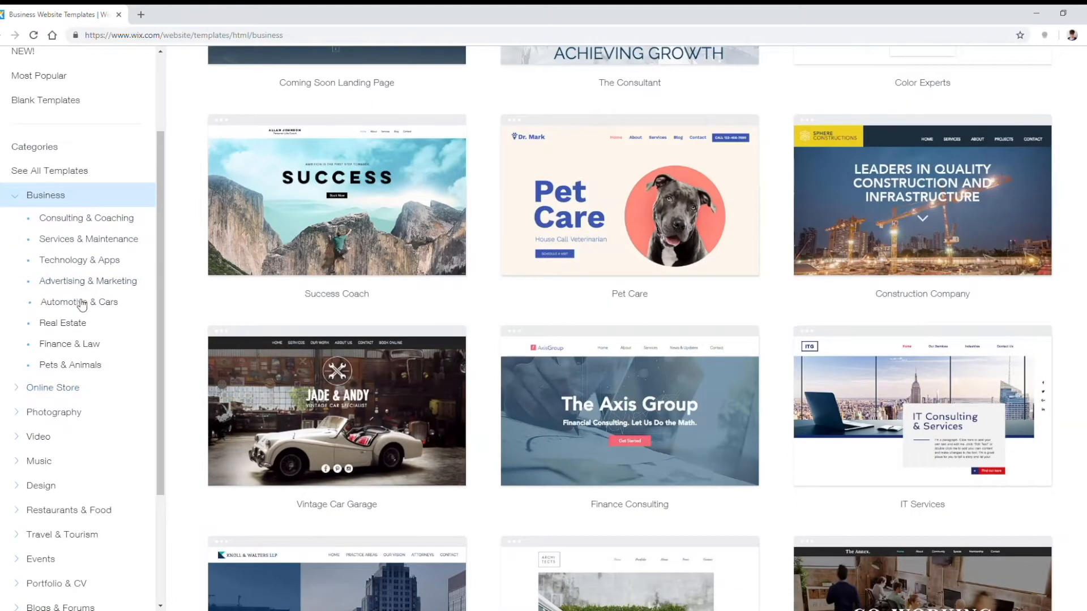
pyautogui.scroll(-2, 76, 303)
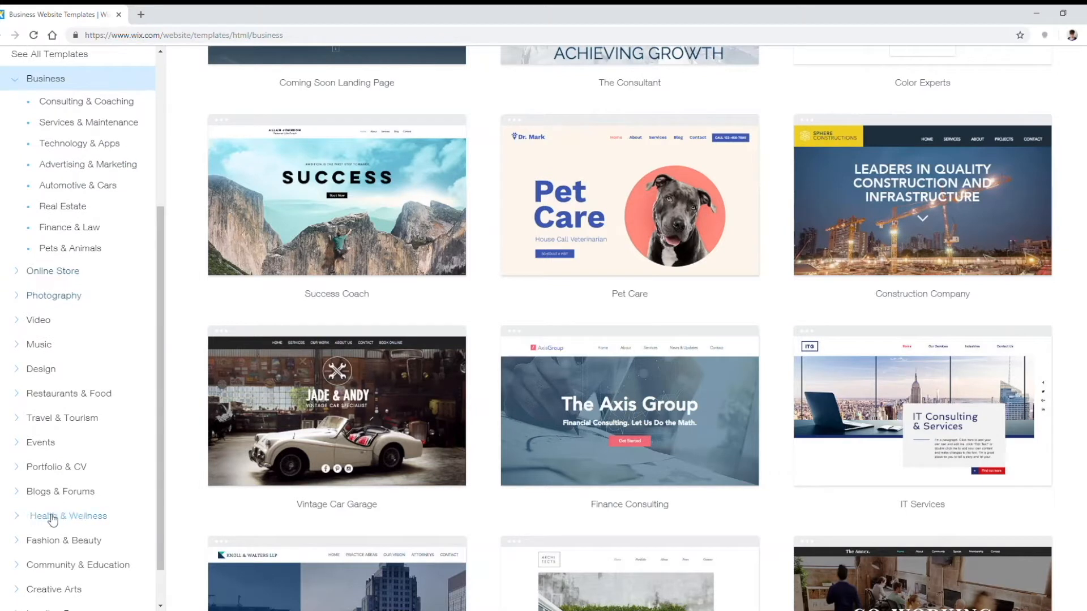
pyautogui.click(69, 517)
pyautogui.scroll(-2, 107, 482)
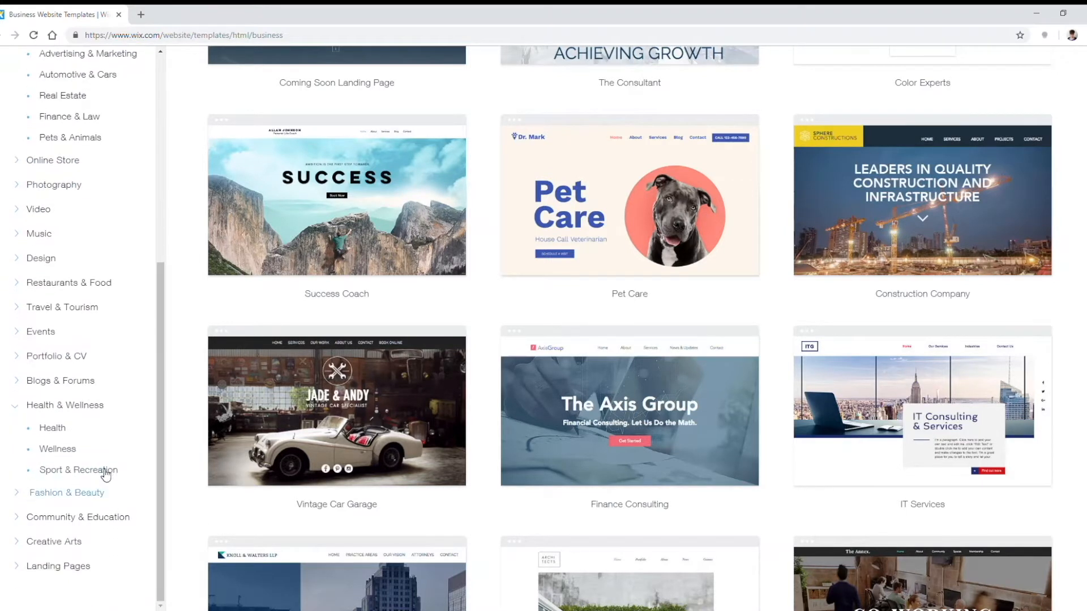
pyautogui.click(57, 449)
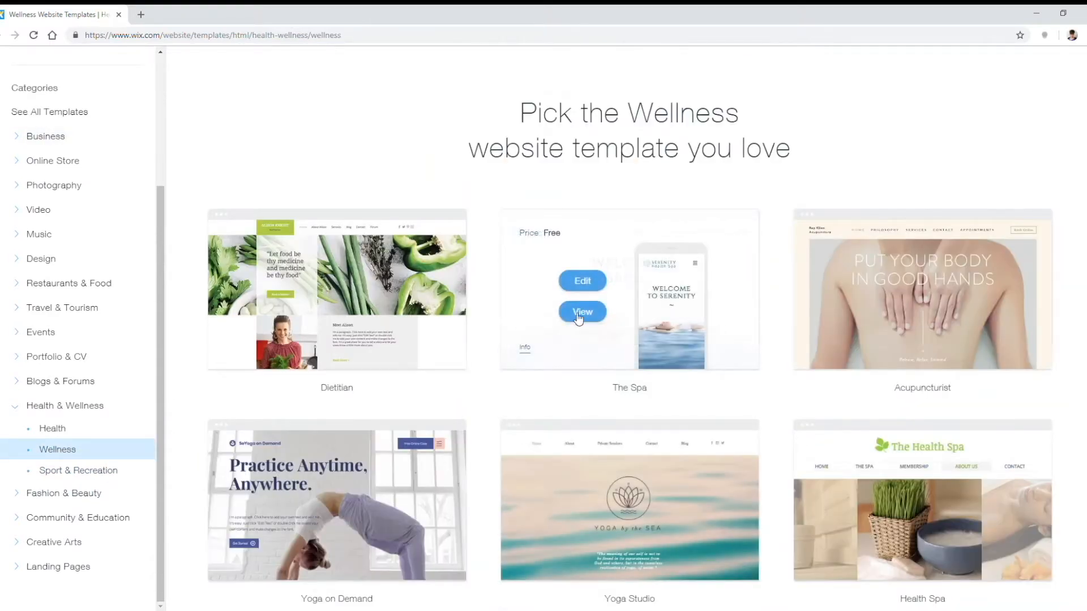
pyautogui.scroll(-3, 780, 301)
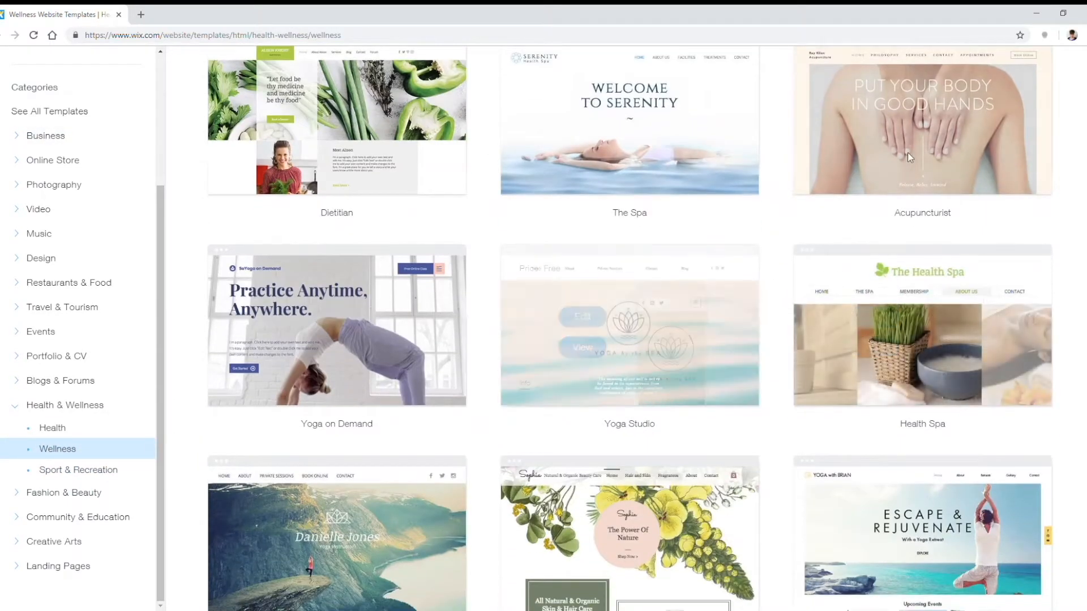
pyautogui.scroll(-10, 906, 165)
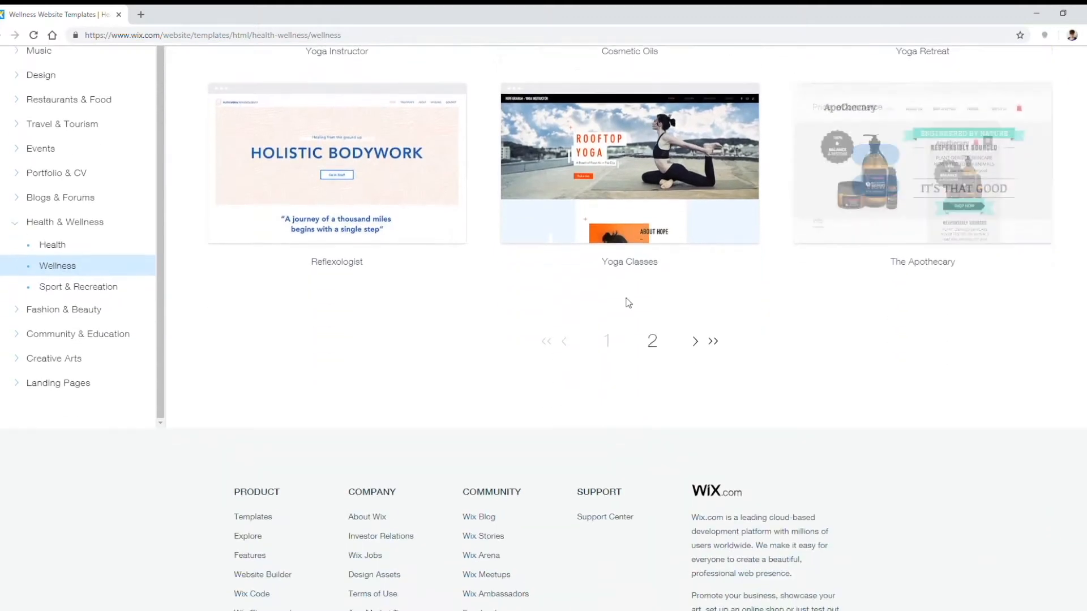
pyautogui.scroll(3, 628, 303)
pyautogui.click(654, 517)
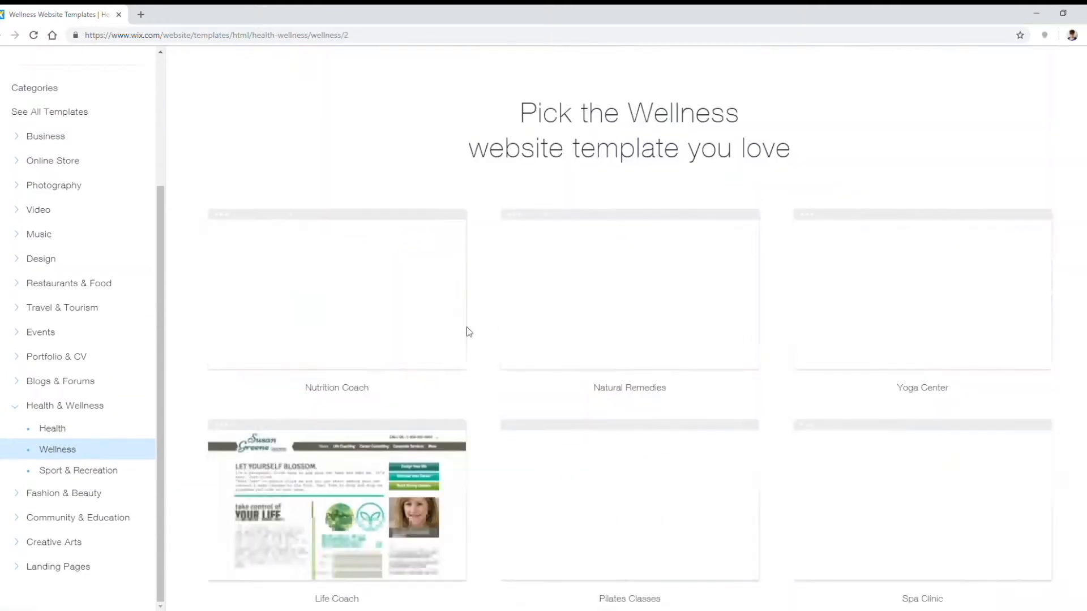
# Step: Show all Health & Wellness templates and locate The Spa among them
pyautogui.scroll(-8, 478, 345)
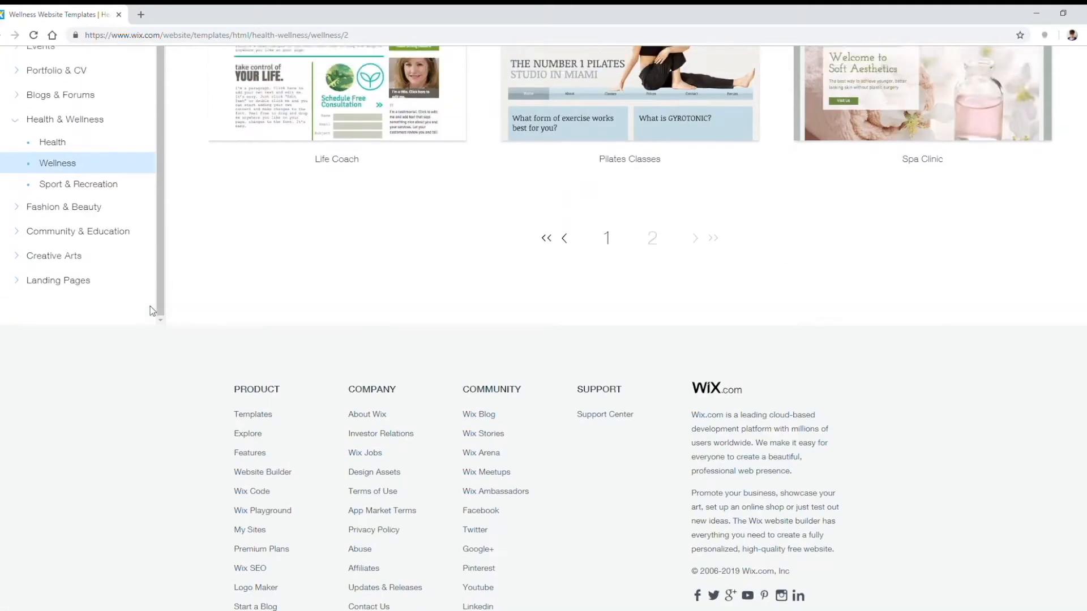
pyautogui.scroll(4, 153, 312)
pyautogui.click(52, 348)
pyautogui.click(85, 406)
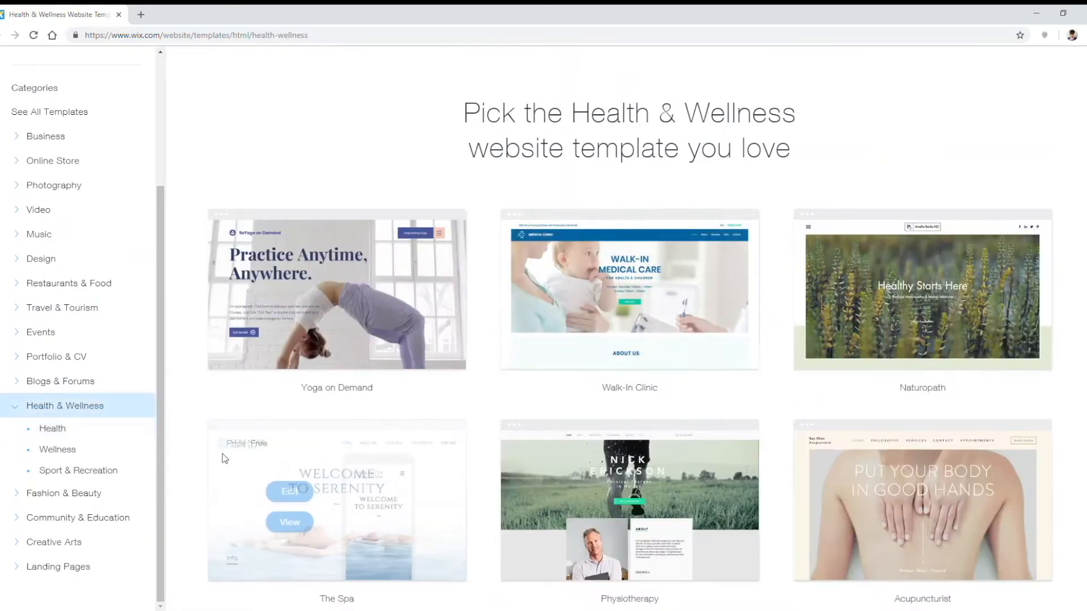
pyautogui.scroll(-4, 803, 278)
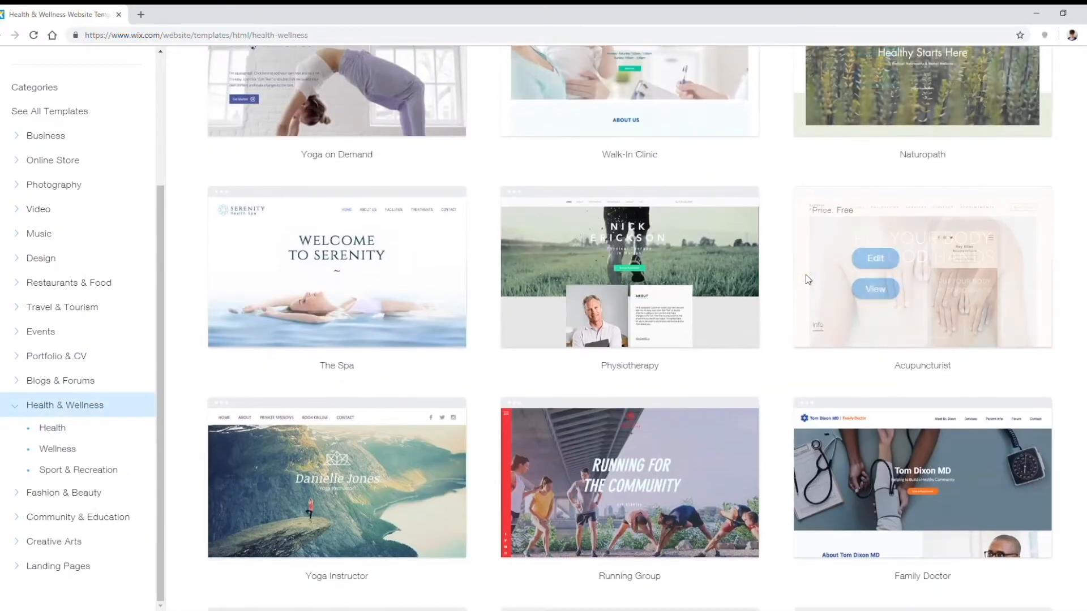
pyautogui.scroll(6, 805, 334)
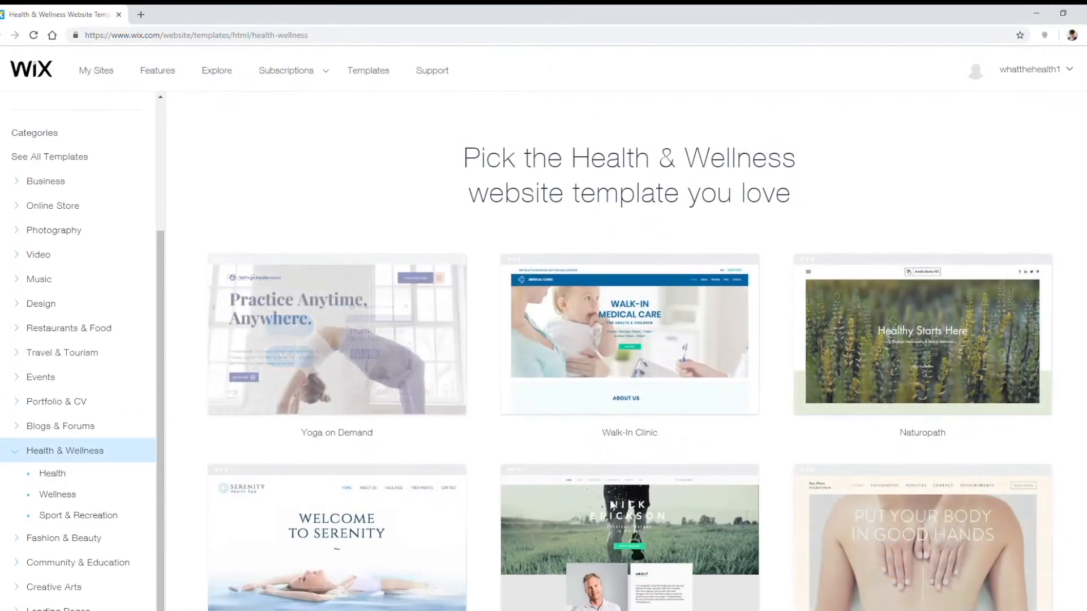
pyautogui.scroll(-4, 629, 340)
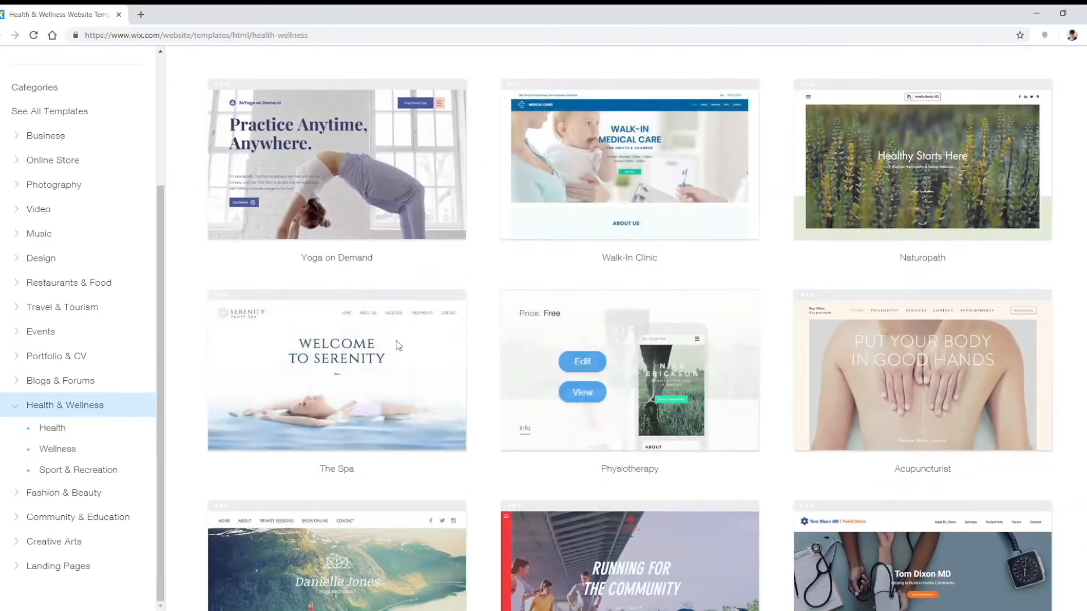
pyautogui.moveTo(405, 428)
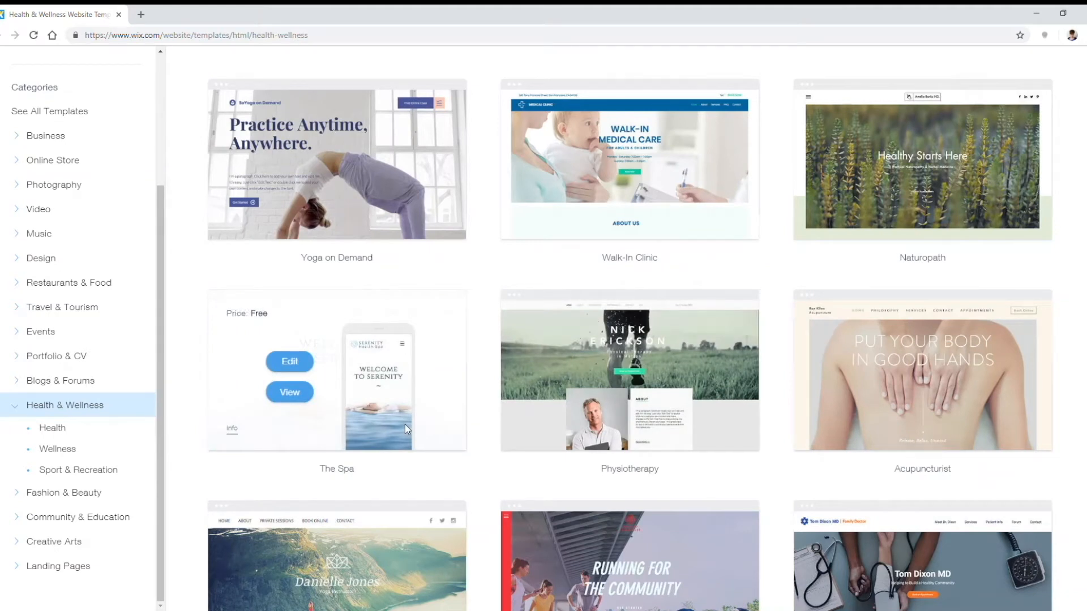
# Step: Preview The Spa template on desktop and mobile, then start editing it in the Website Editor
pyautogui.click(289, 392)
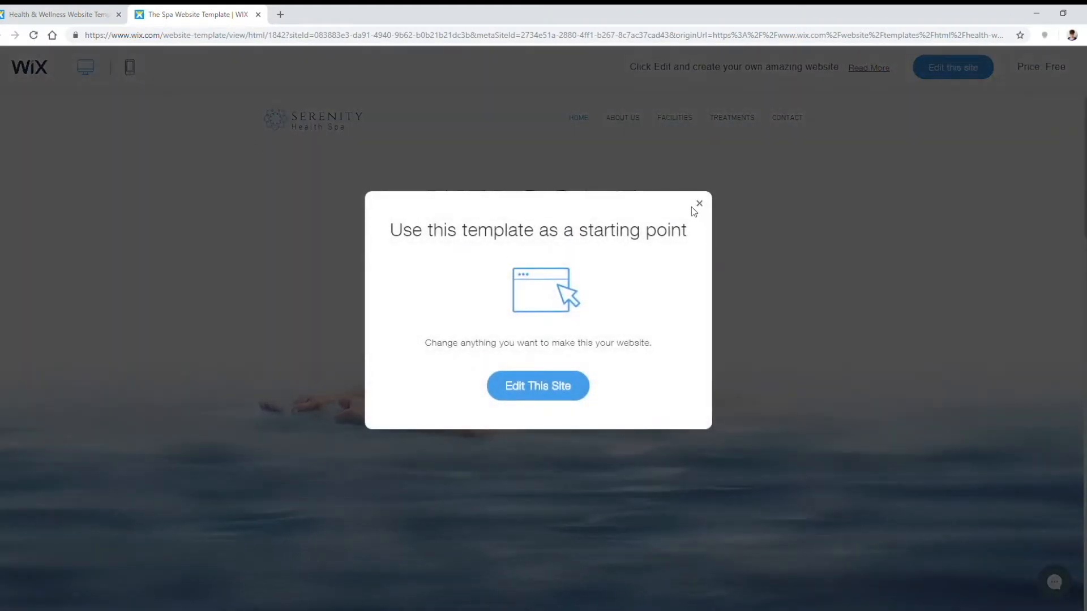
pyautogui.click(702, 208)
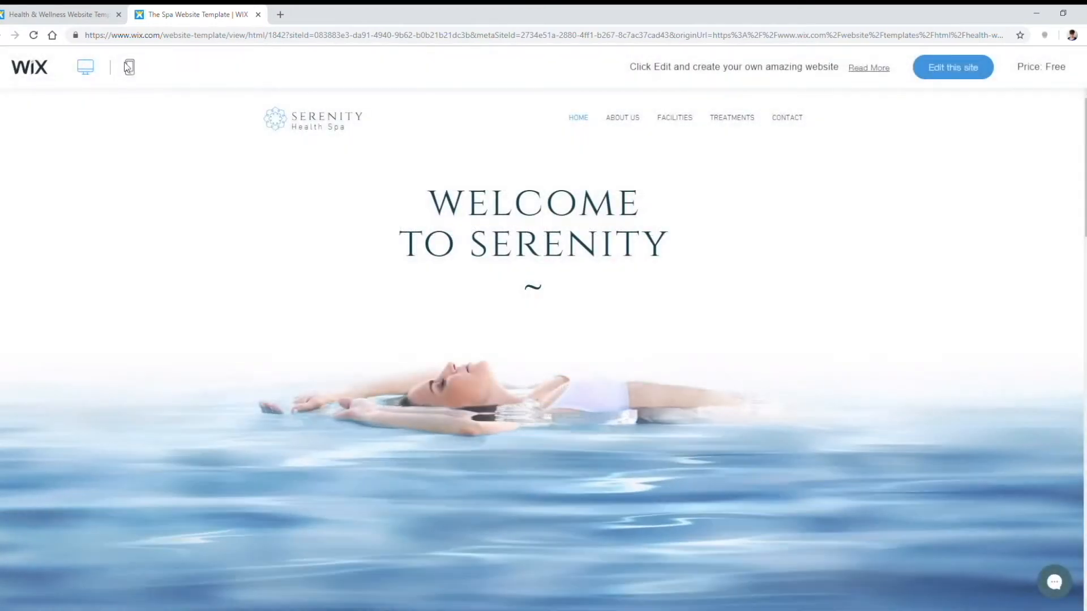
pyautogui.click(129, 67)
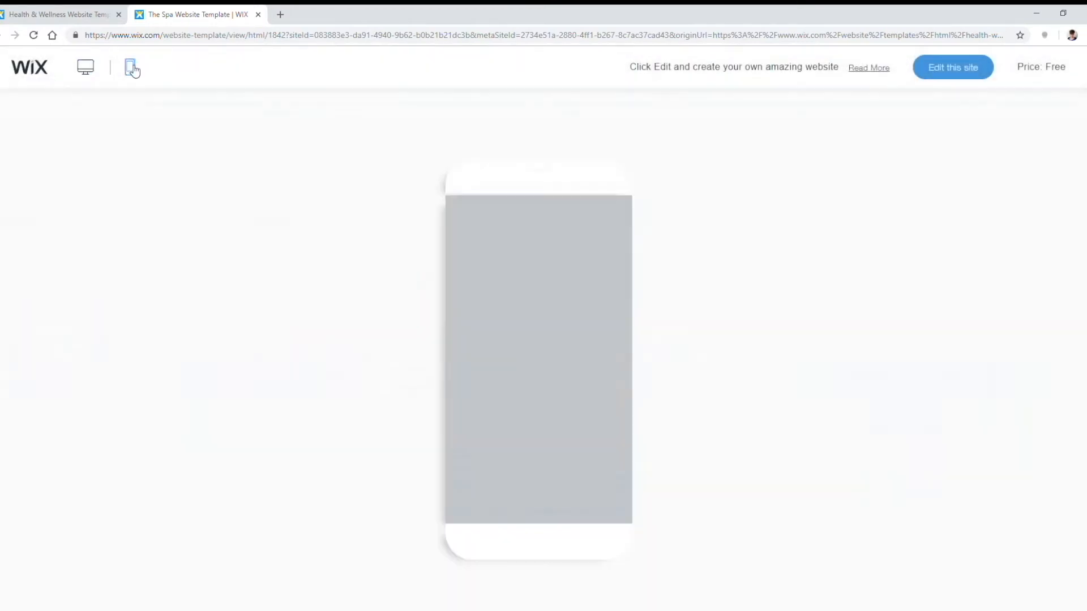
pyautogui.scroll(-10, 571, 317)
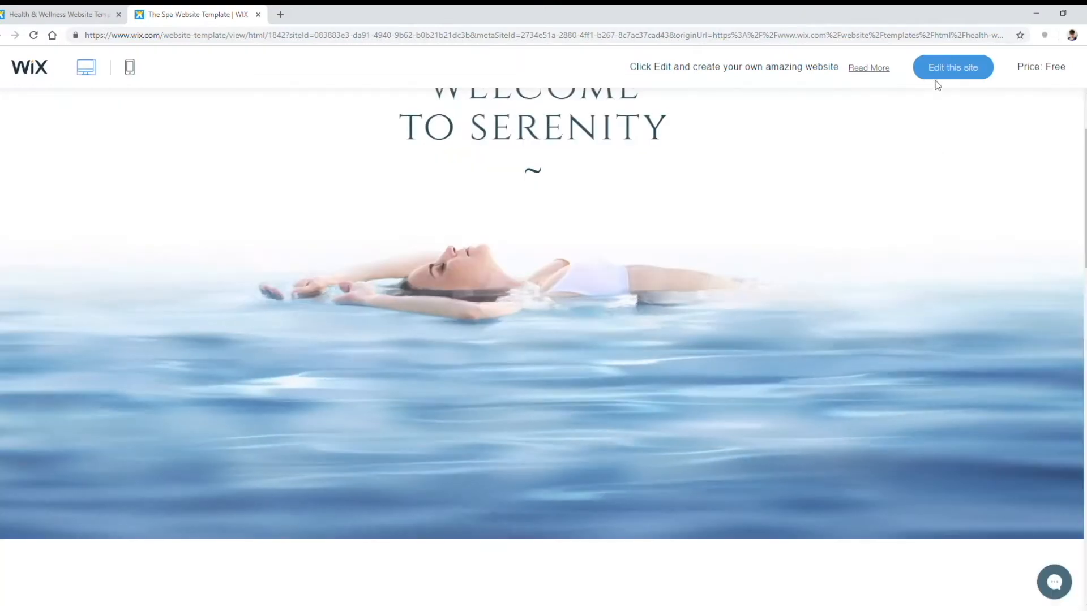
pyautogui.click(946, 70)
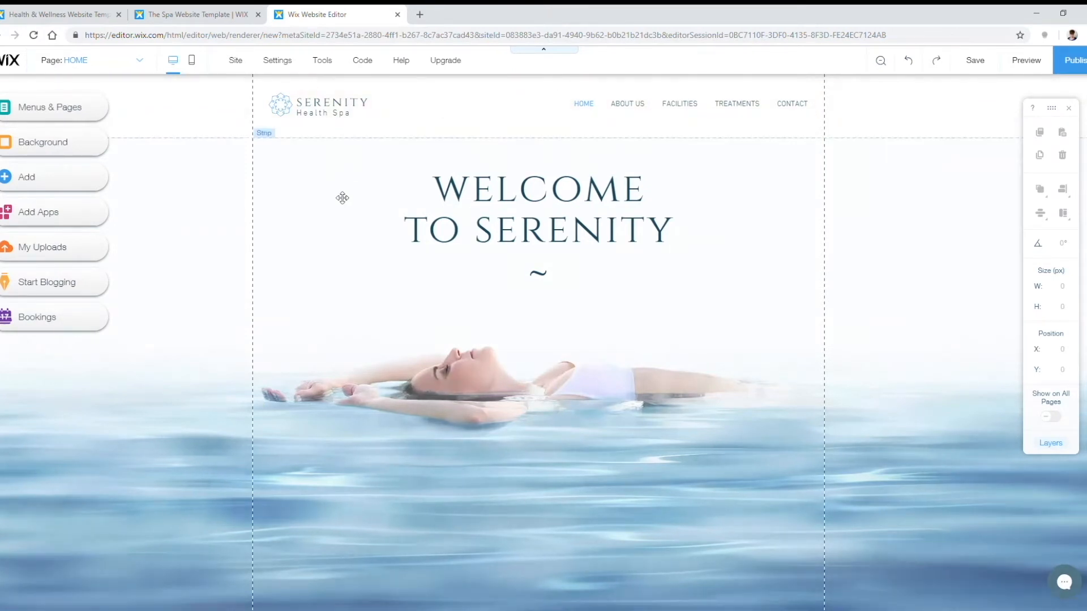
pyautogui.click(192, 66)
pyautogui.click(172, 60)
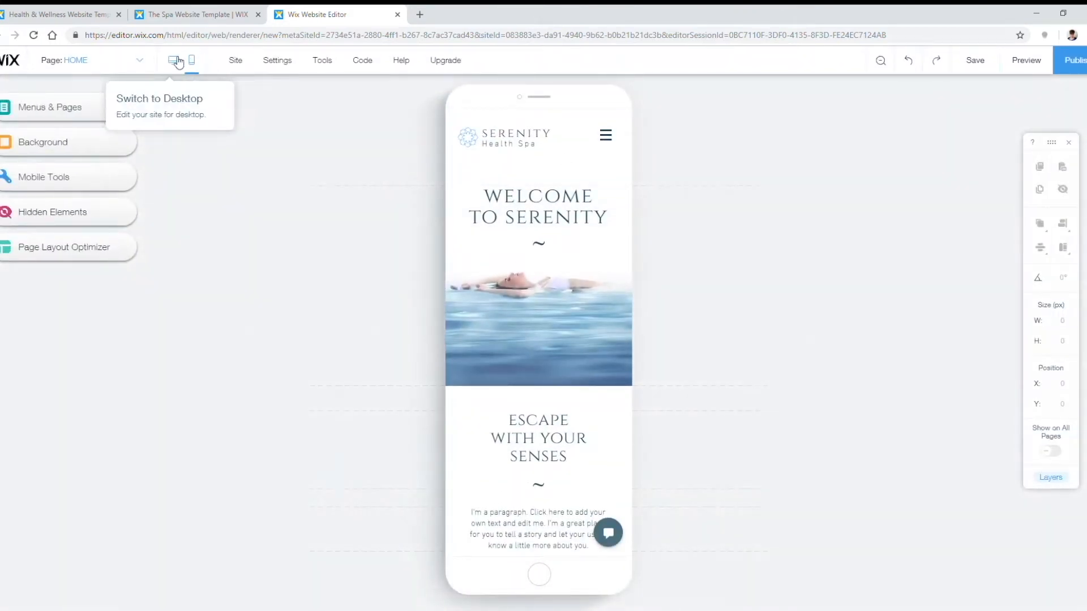
pyautogui.click(177, 62)
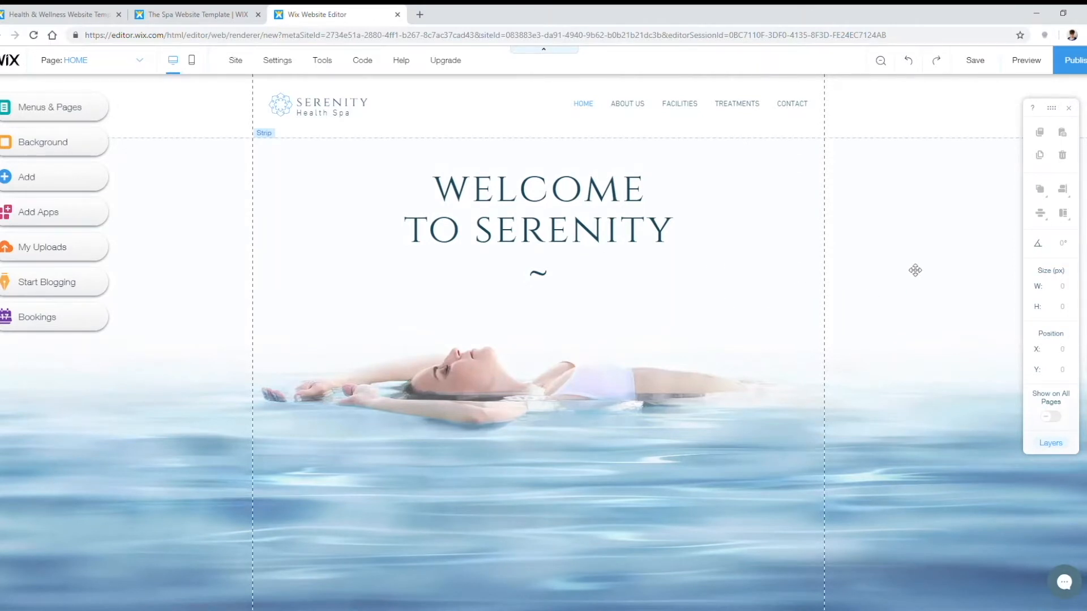
pyautogui.scroll(-5, 769, 344)
pyautogui.scroll(5, 846, 355)
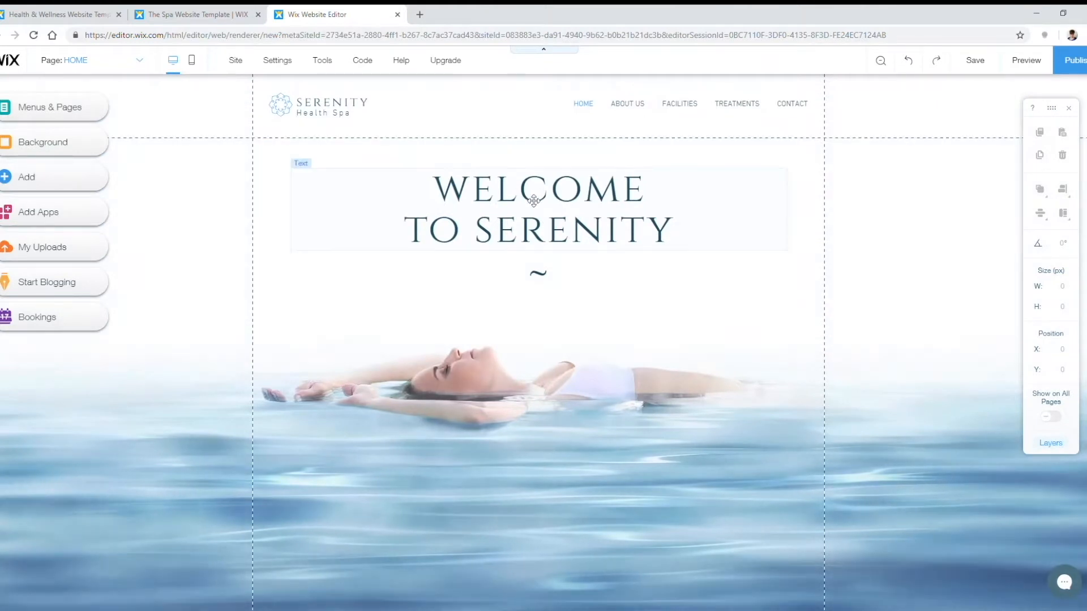
pyautogui.moveTo(455, 209); pyautogui.dragTo(522, 199)
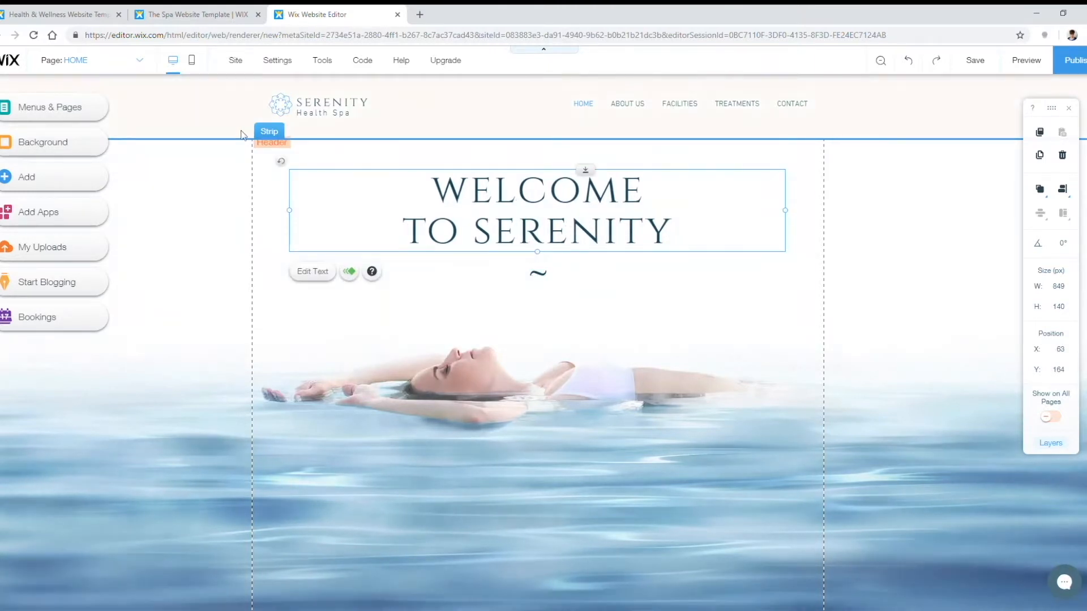
# Step: Replace the welcome heading with the pasted 'photos of skinny blondes in yoga pants' sentence
pyautogui.doubleClick(566, 199)
pyautogui.moveTo(673, 232); pyautogui.dragTo(450, 205)
pyautogui.press('BackSpace')
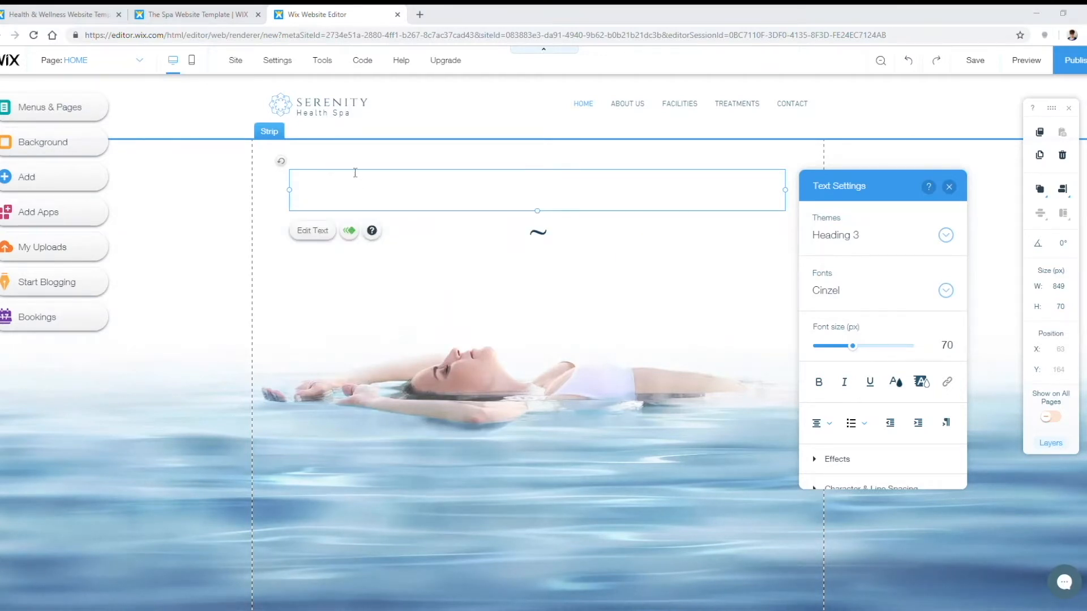
pyautogui.write('If you’re looking for photos of skinny blondes in yoga pants, you’re in the wrong place.')
pyautogui.moveTo(692, 357); pyautogui.dragTo(309, 193)
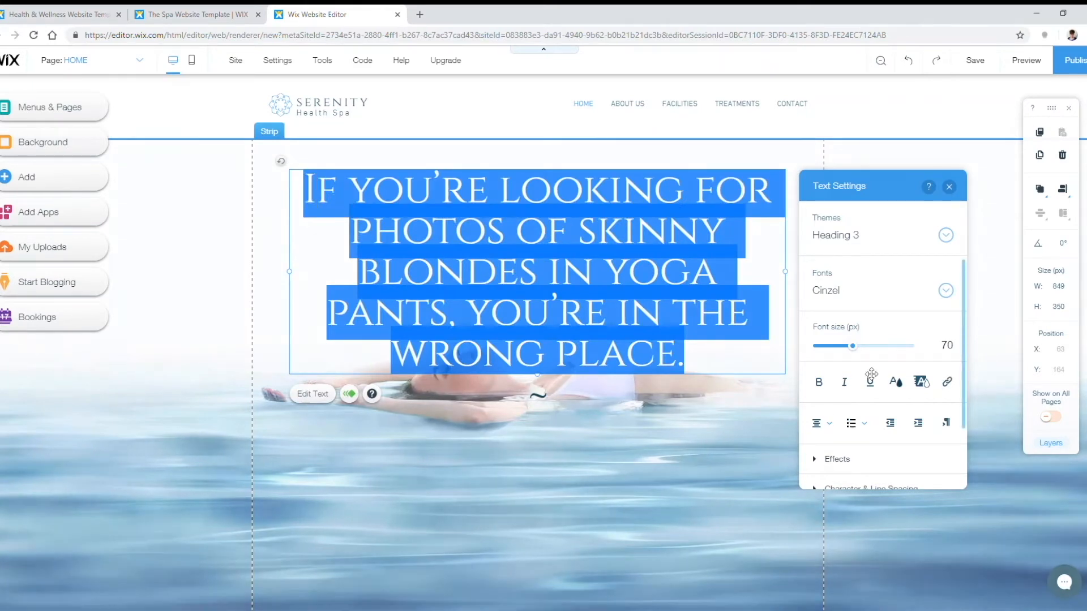
# Step: Set the heading to size 45 in Cinzel, after trying Comic Sans MS and Corben
pyautogui.moveTo(853, 346)
pyautogui.mouseDown()
pyautogui.moveTo(838, 350)
pyautogui.moveTo(903, 347)
pyautogui.moveTo(827, 351)
pyautogui.moveTo(843, 352)
pyautogui.mouseUp()
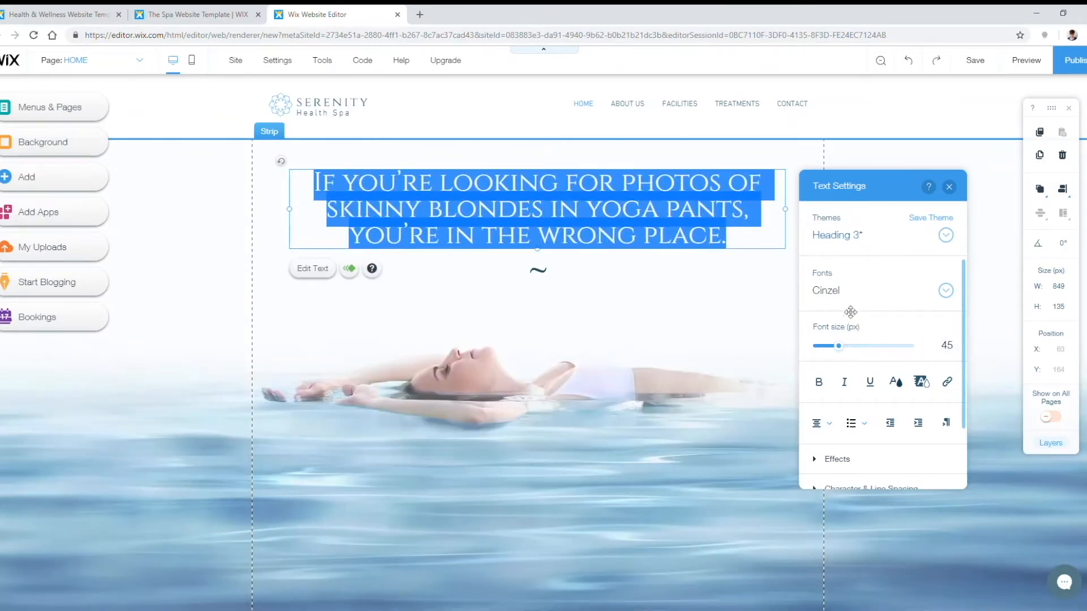
pyautogui.click(942, 291)
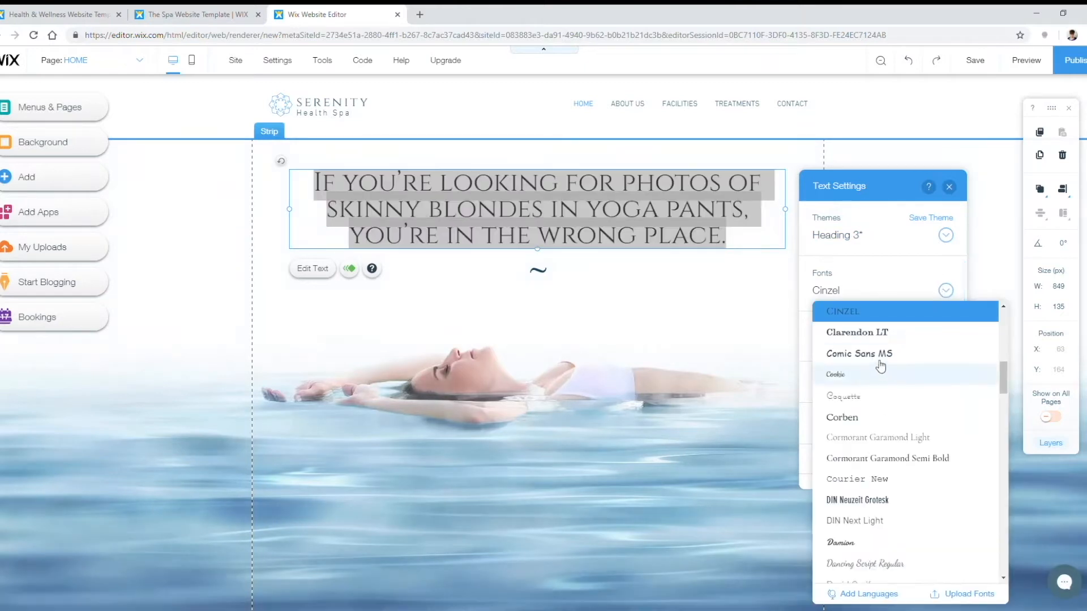
pyautogui.click(879, 357)
pyautogui.click(945, 291)
pyautogui.click(883, 373)
pyautogui.click(946, 291)
pyautogui.scroll(3, 900, 396)
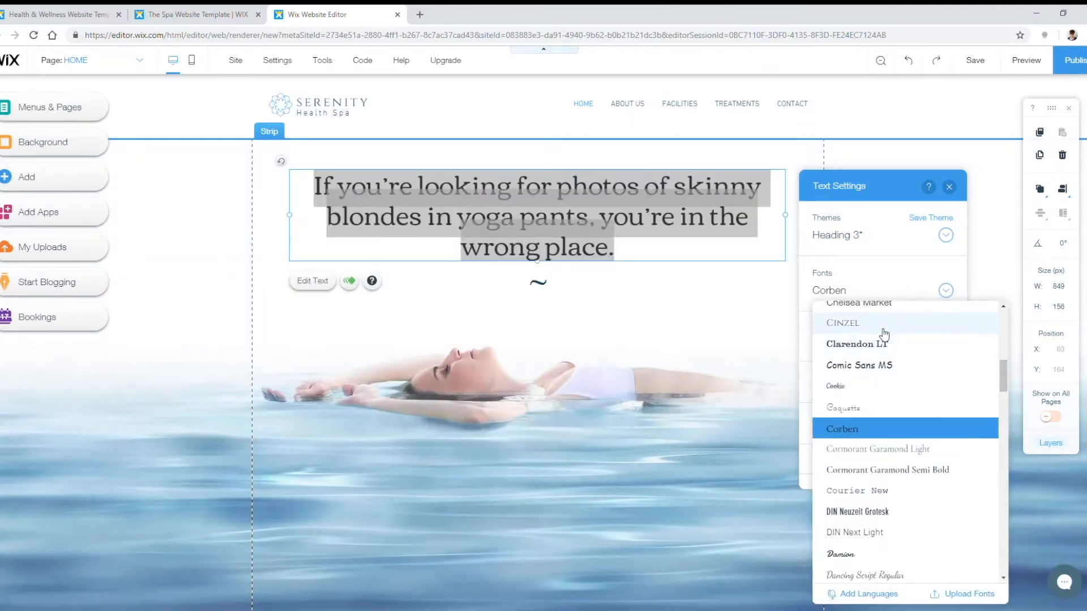
pyautogui.click(900, 427)
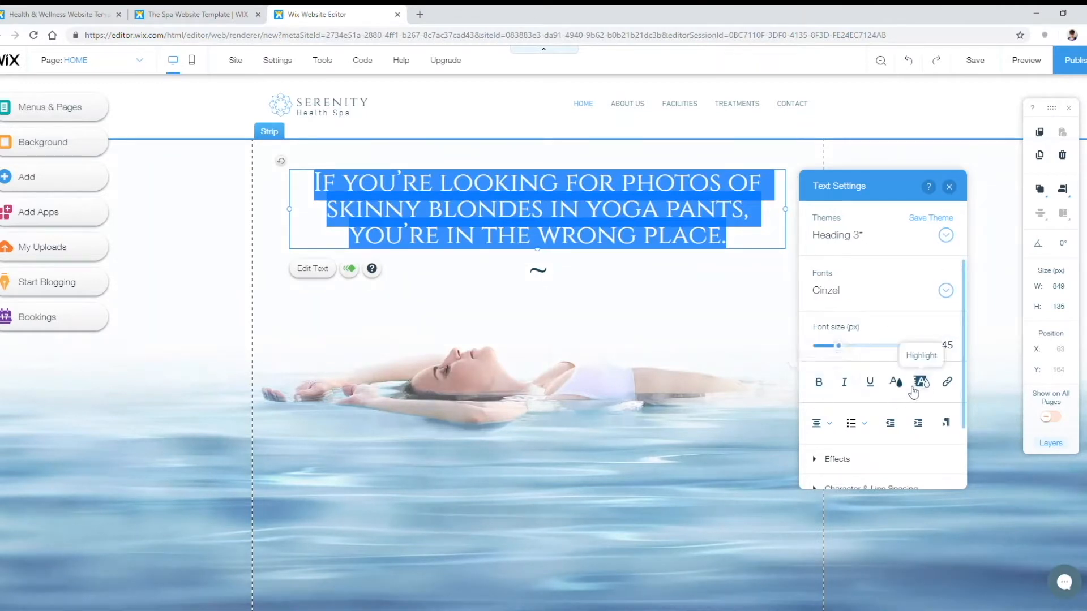
pyautogui.click(697, 267)
pyautogui.click(668, 214)
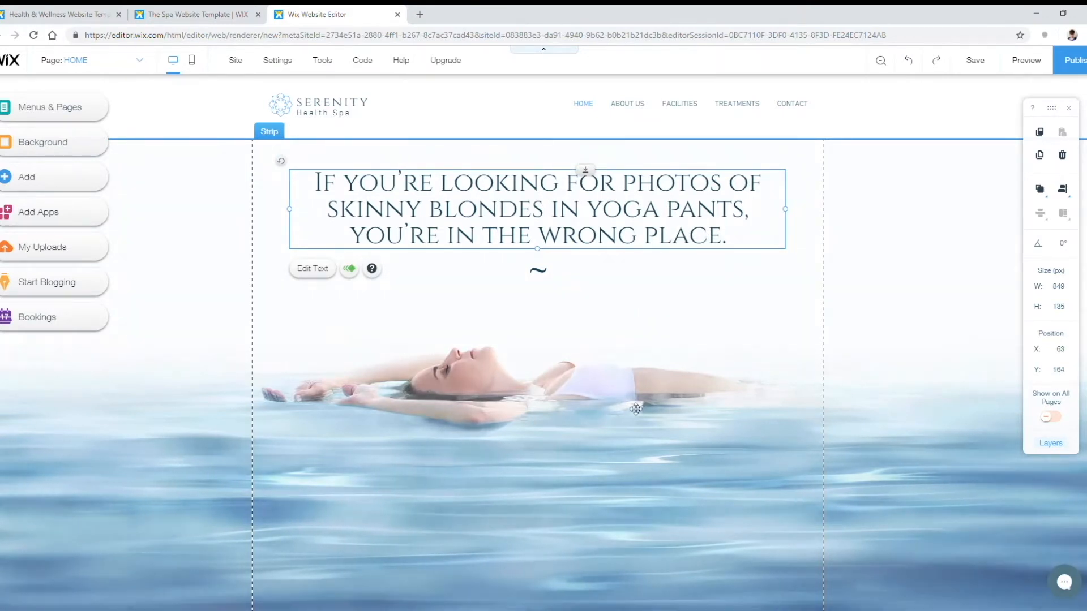
# Step: Make the uploaded 'hero background.jpg' blue texture the hero strip's background image
pyautogui.click(928, 329)
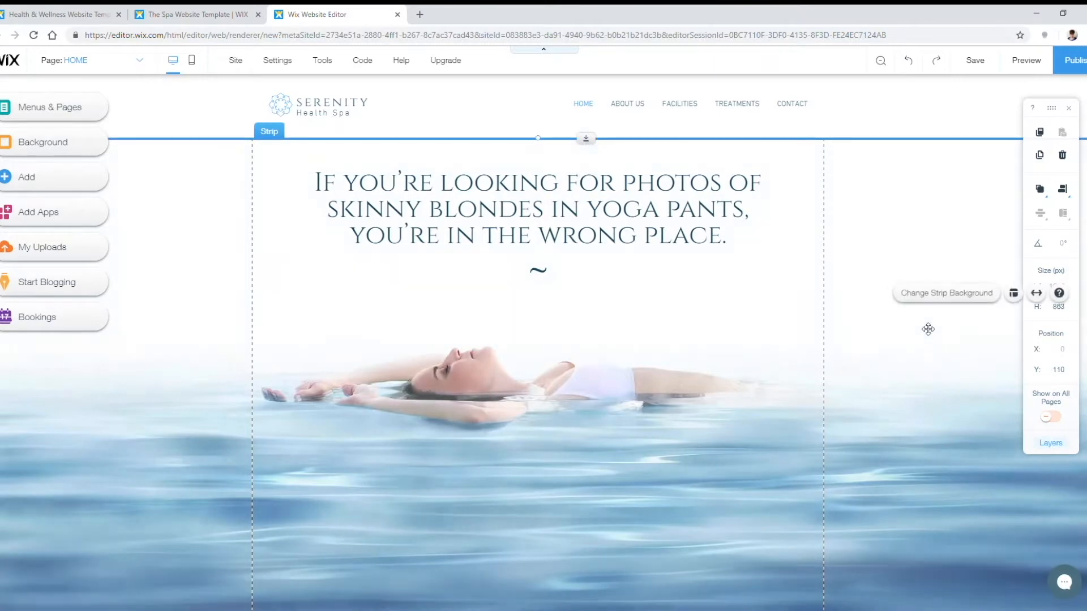
pyautogui.click(925, 294)
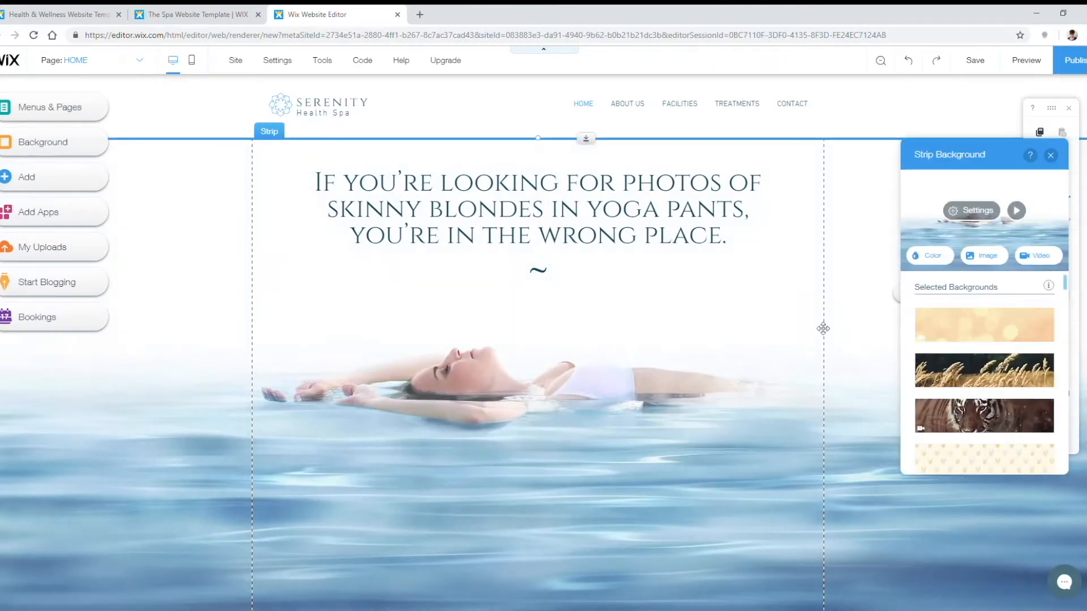
pyautogui.scroll(-5, 996, 355)
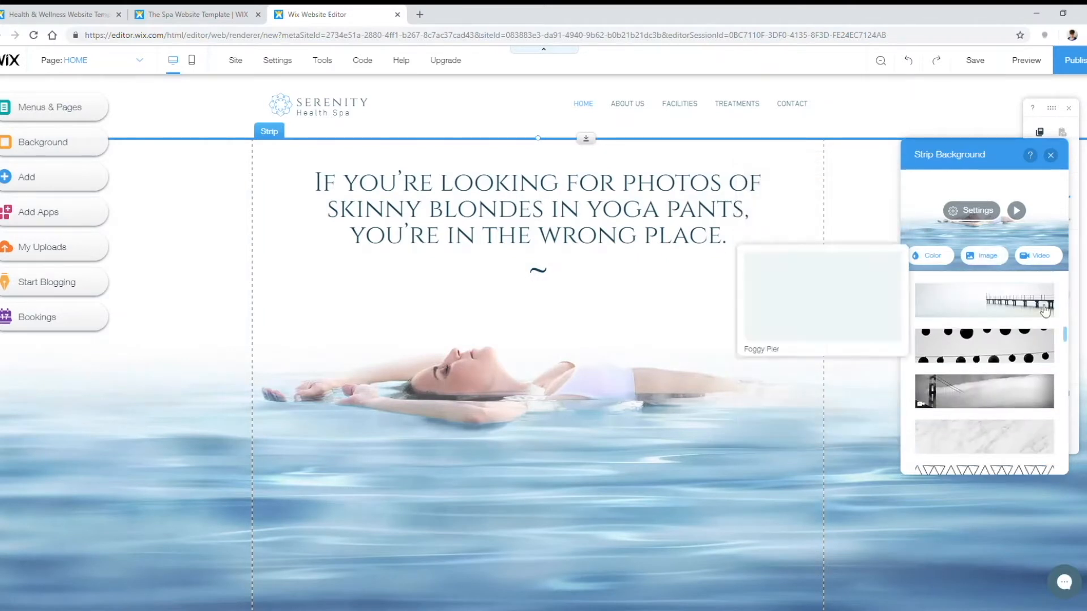
pyautogui.click(997, 257)
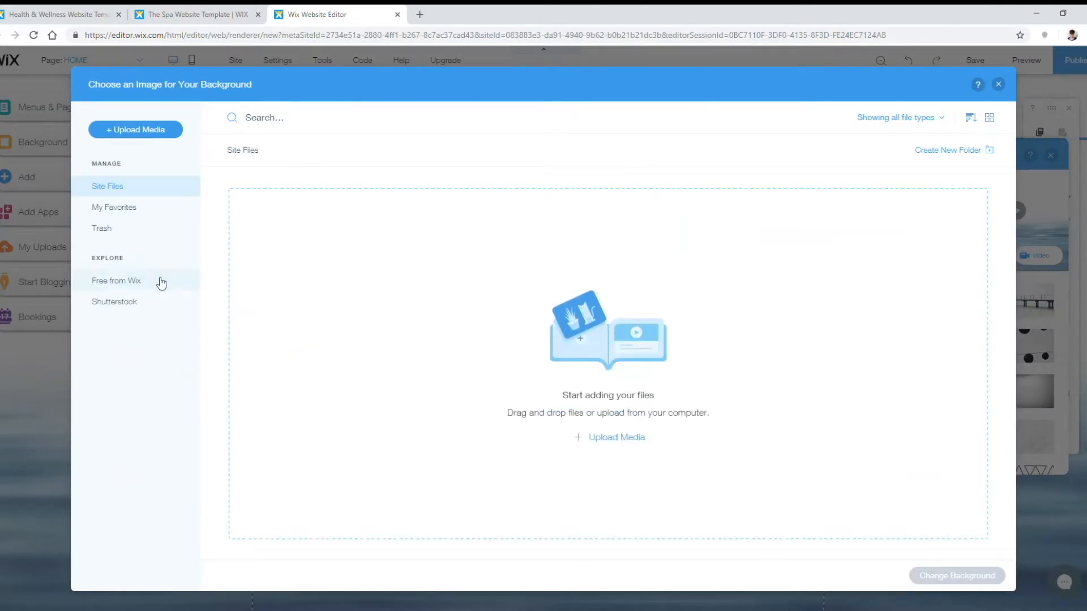
pyautogui.click(133, 283)
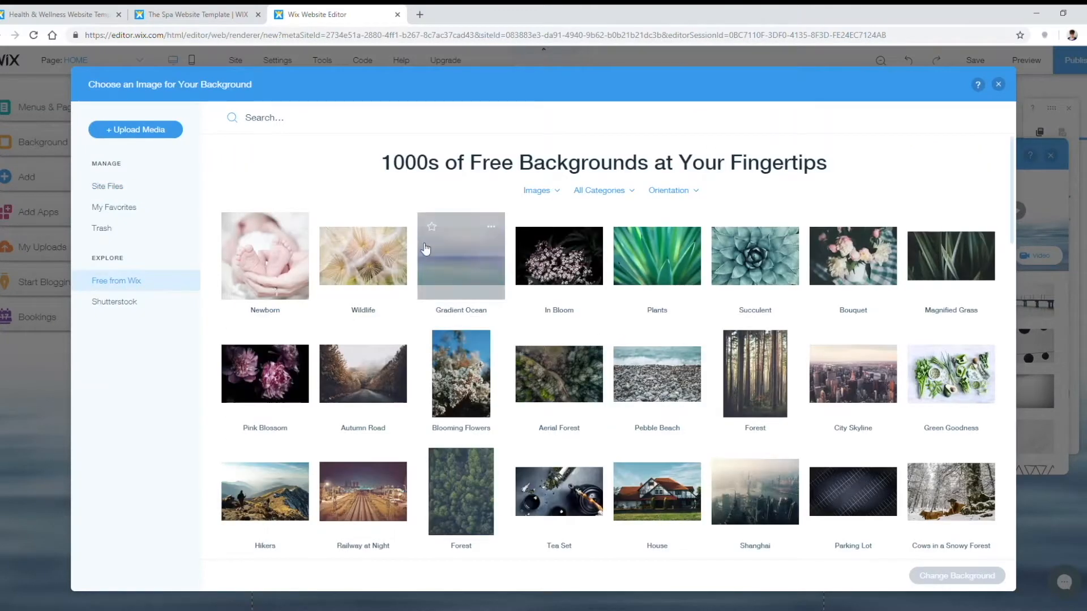
pyautogui.scroll(-5, 485, 287)
pyautogui.scroll(5, 452, 295)
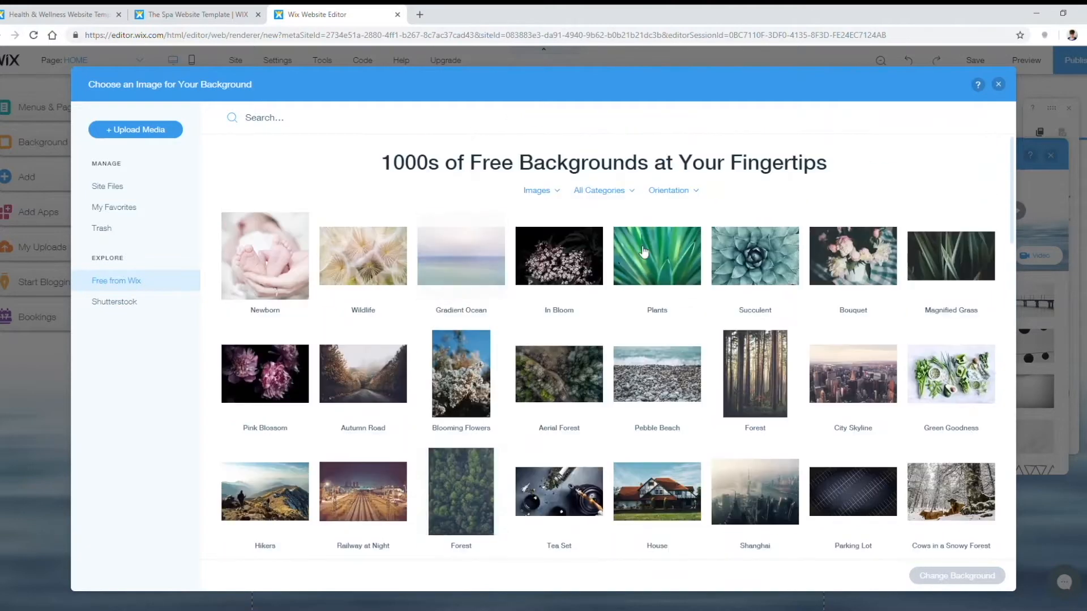
pyautogui.click(142, 304)
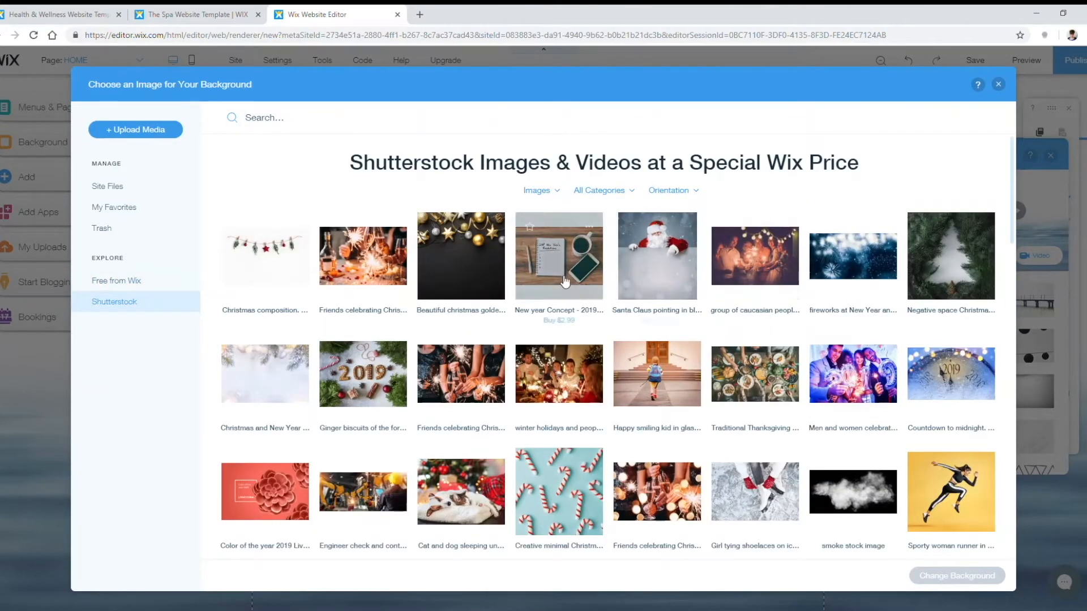
pyautogui.click(113, 186)
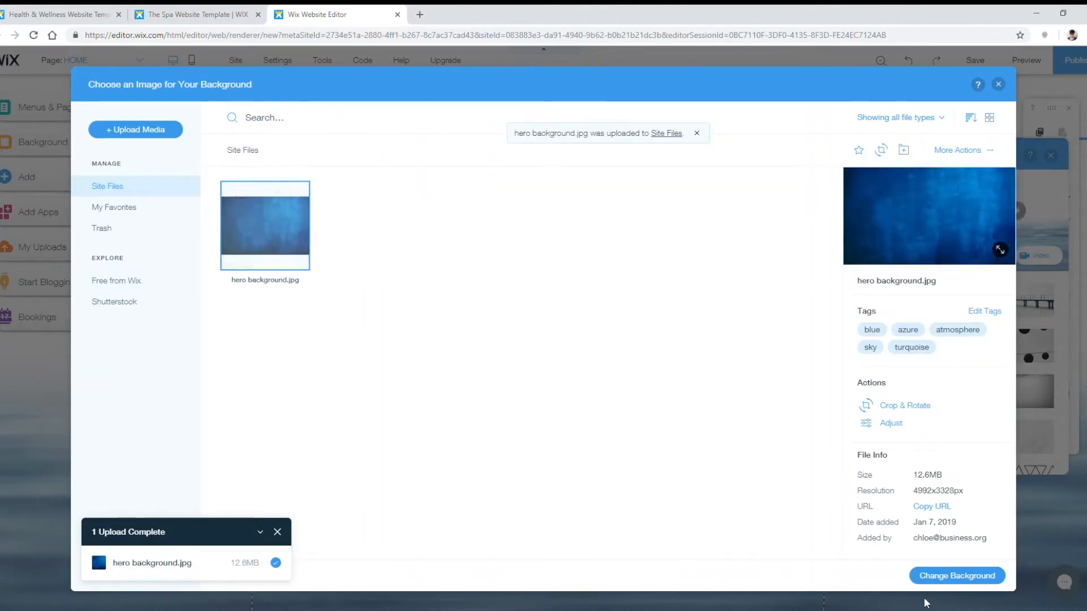
pyautogui.click(951, 577)
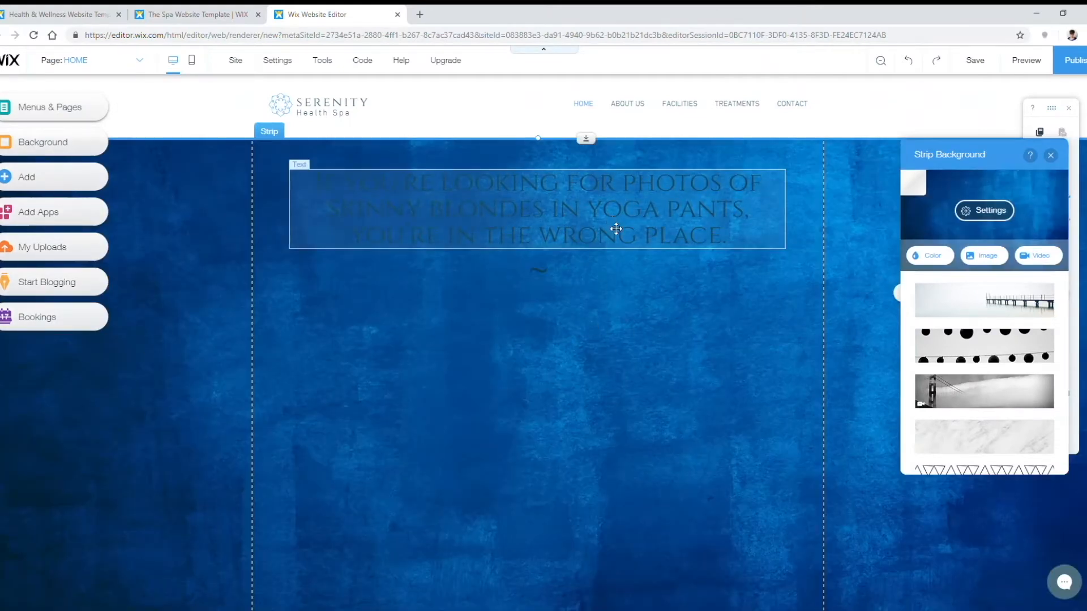
# Step: Give the hero heading a custom light grey text colour, hex #EBEBEB
pyautogui.click(545, 211)
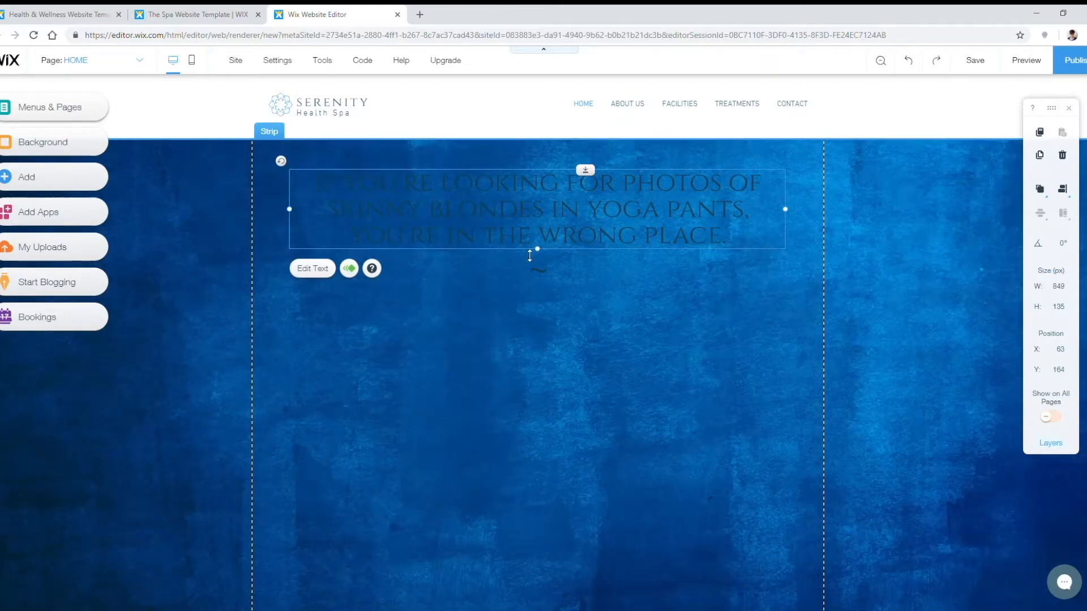
pyautogui.click(327, 273)
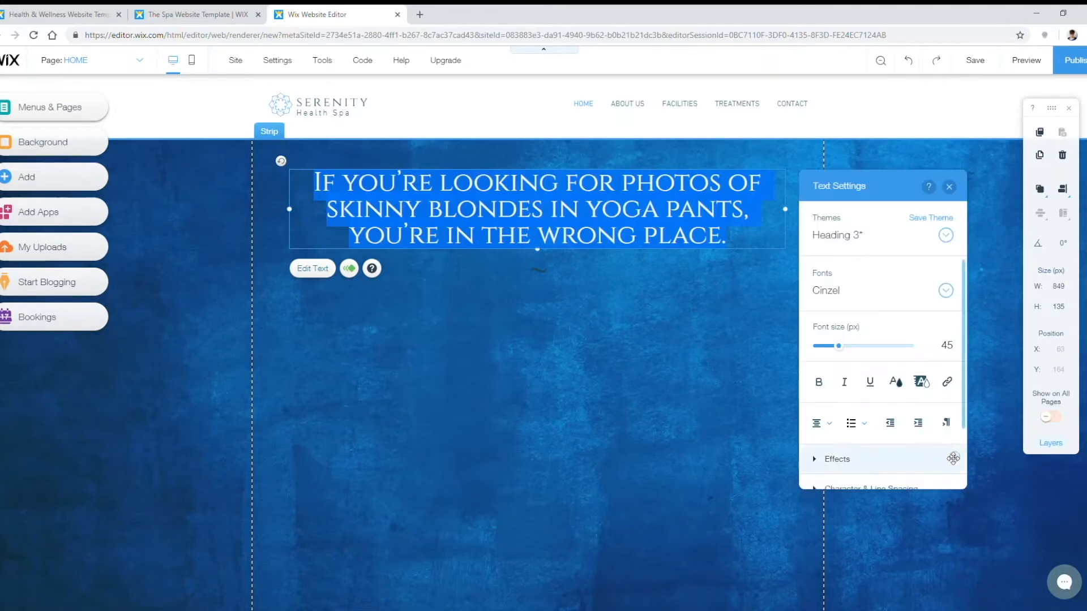
pyautogui.click(895, 381)
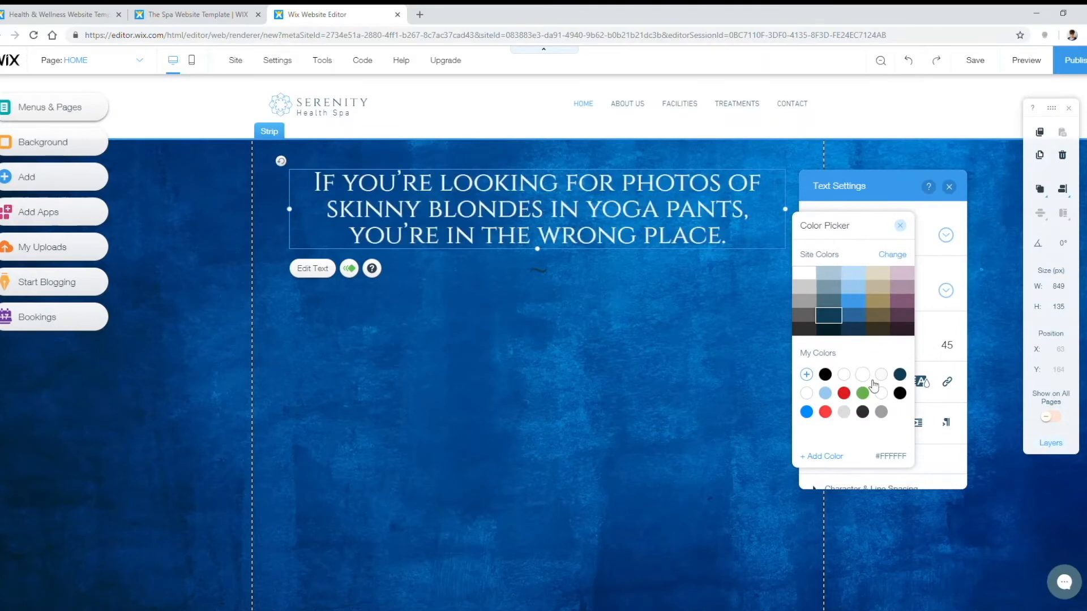
pyautogui.click(844, 393)
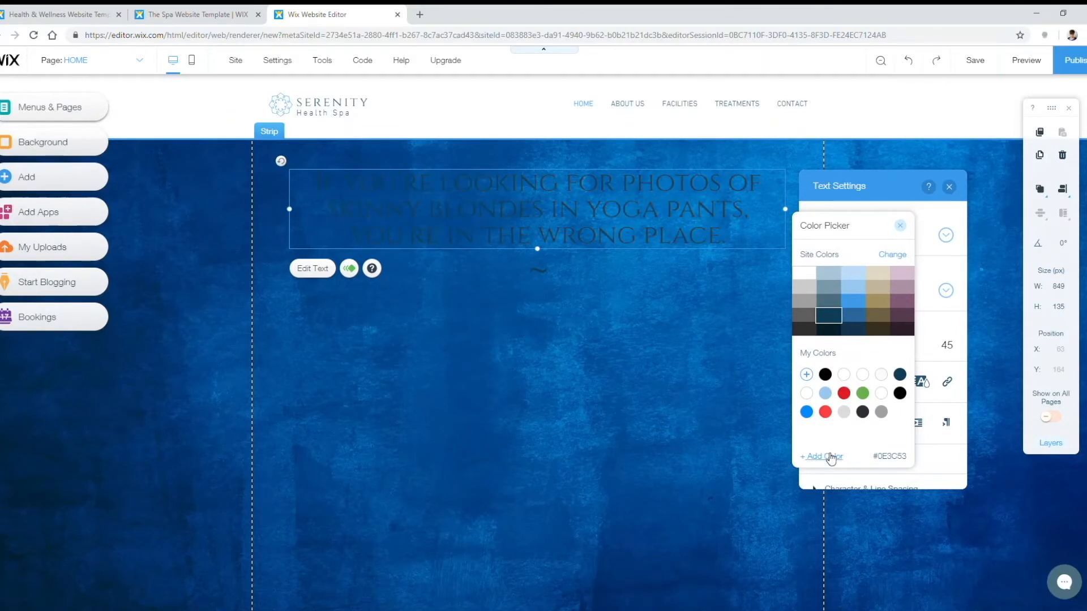
pyautogui.click(827, 456)
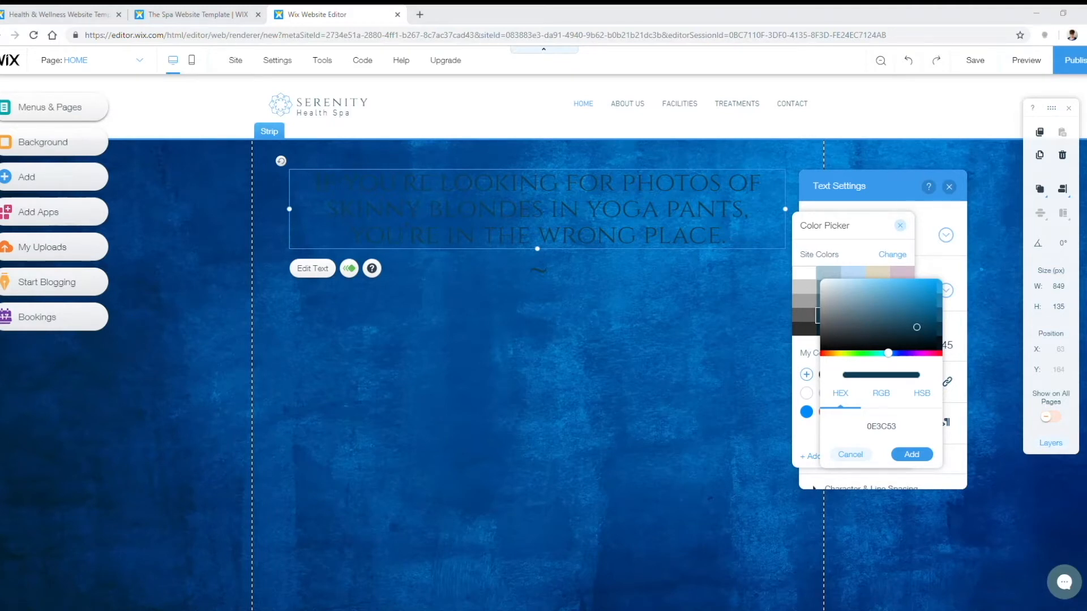
pyautogui.click(886, 429)
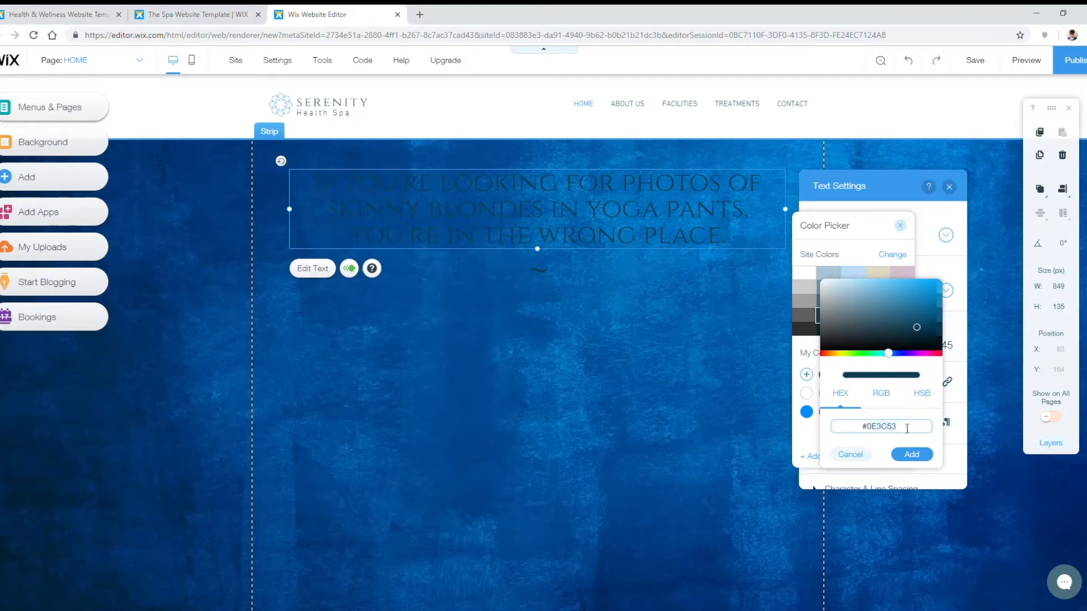
pyautogui.click(879, 396)
pyautogui.click(921, 402)
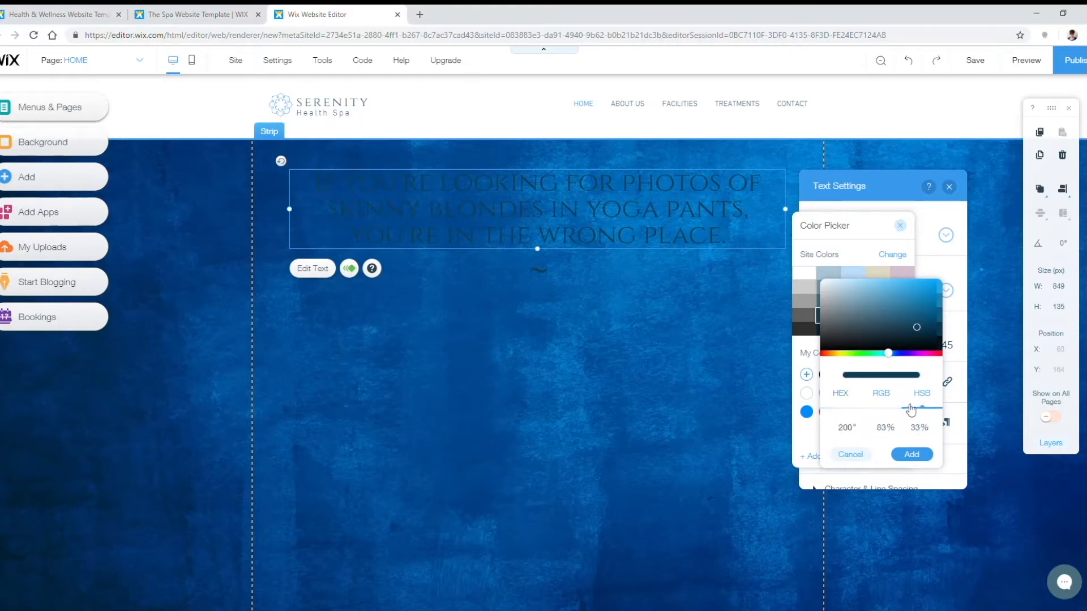
pyautogui.click(842, 400)
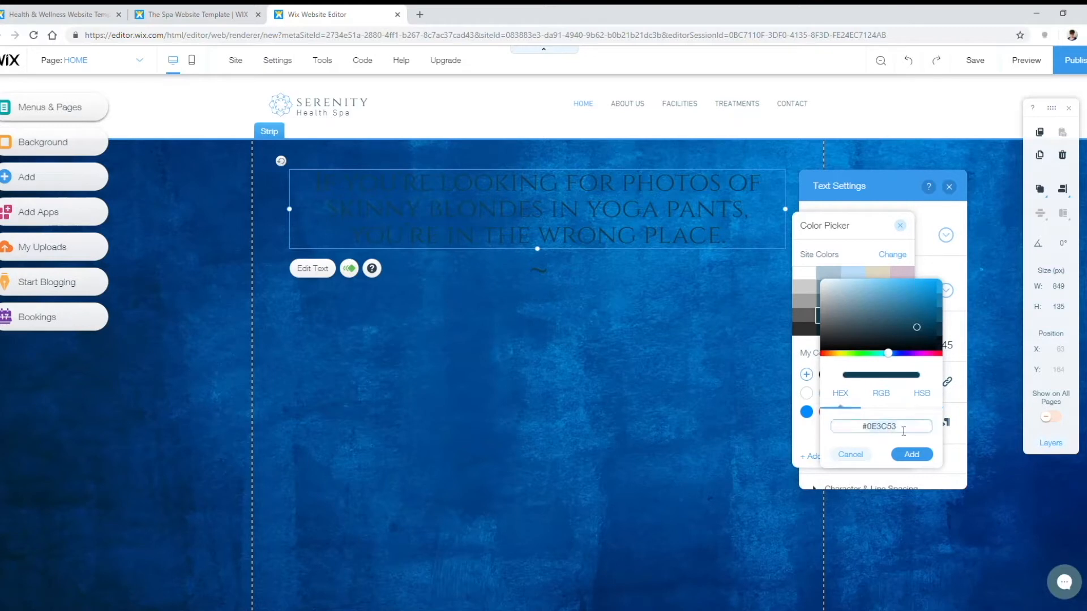
pyautogui.press('BackSpace')
pyautogui.press('BackSpace')
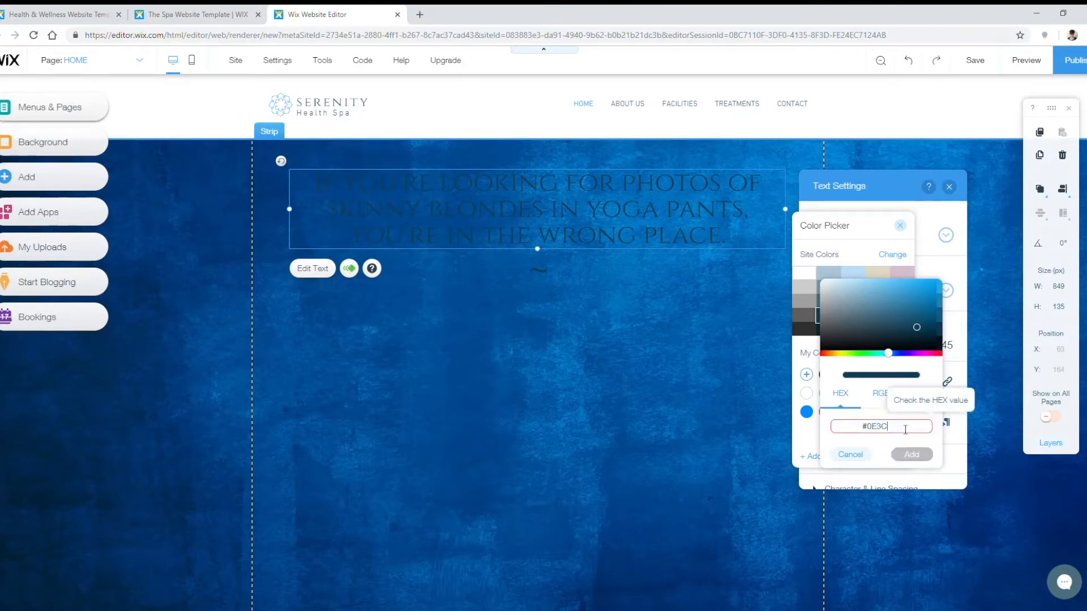
pyautogui.write('BEBEB')
pyautogui.click(911, 454)
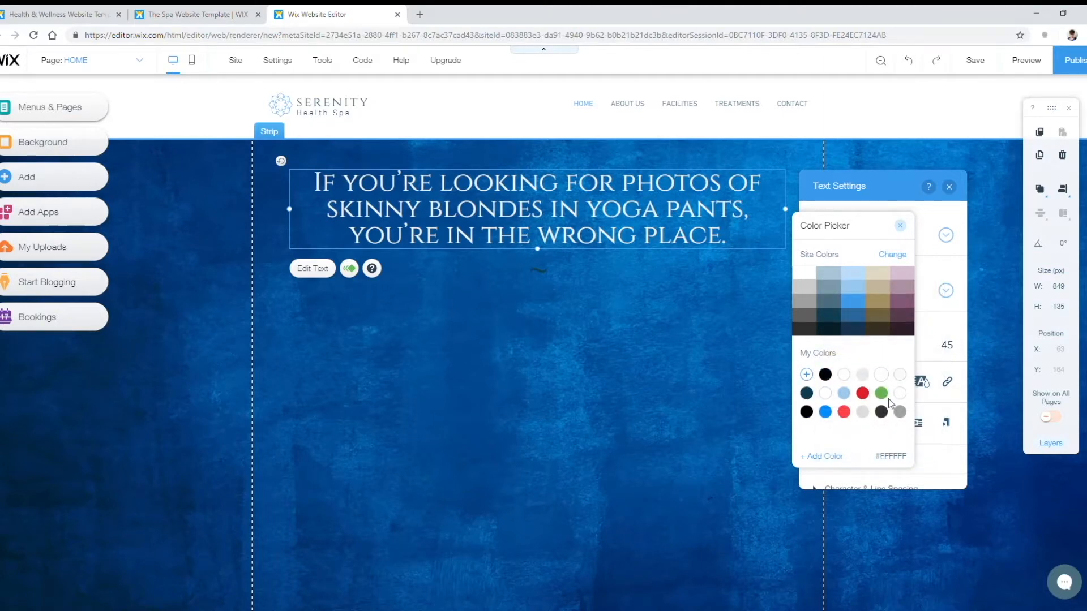
pyautogui.click(901, 226)
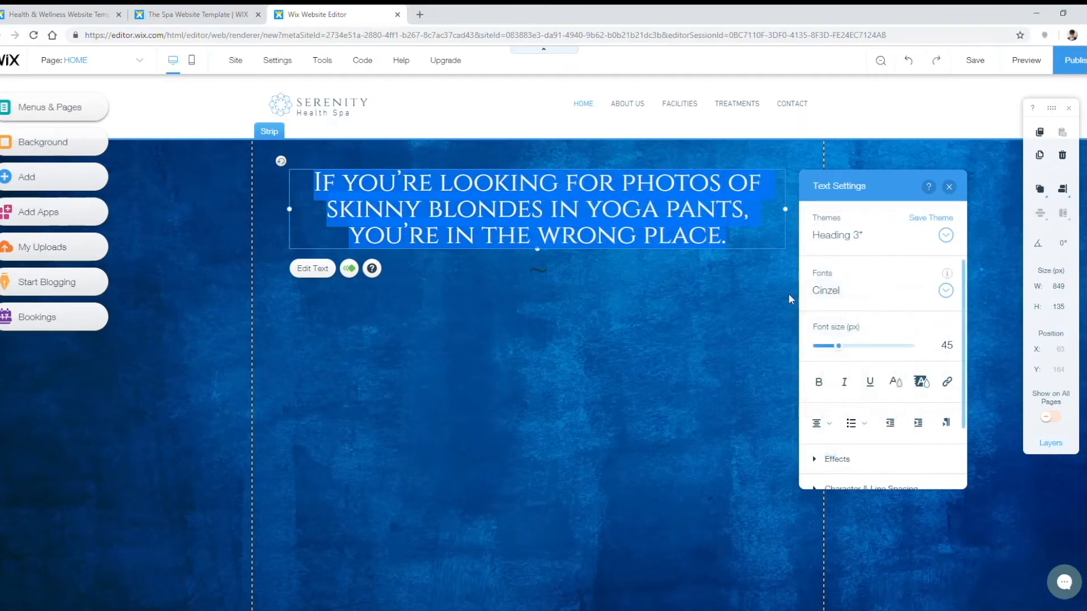
# Step: Delete the lotus logo icon and the Serenity Health Spa name from the header
pyautogui.click(742, 300)
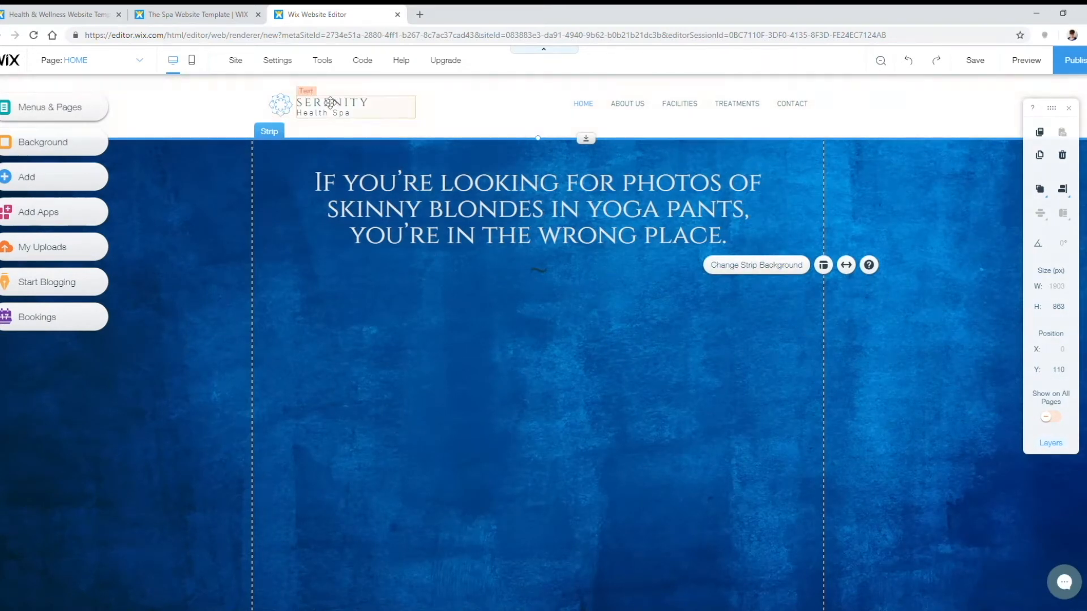
pyautogui.click(283, 104)
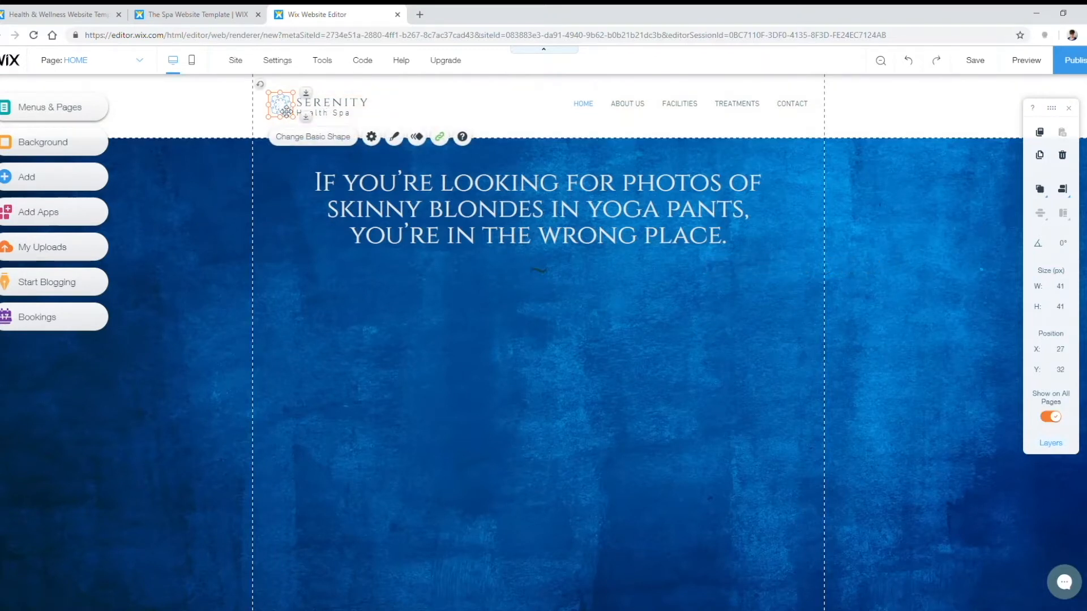
pyautogui.press('Delete')
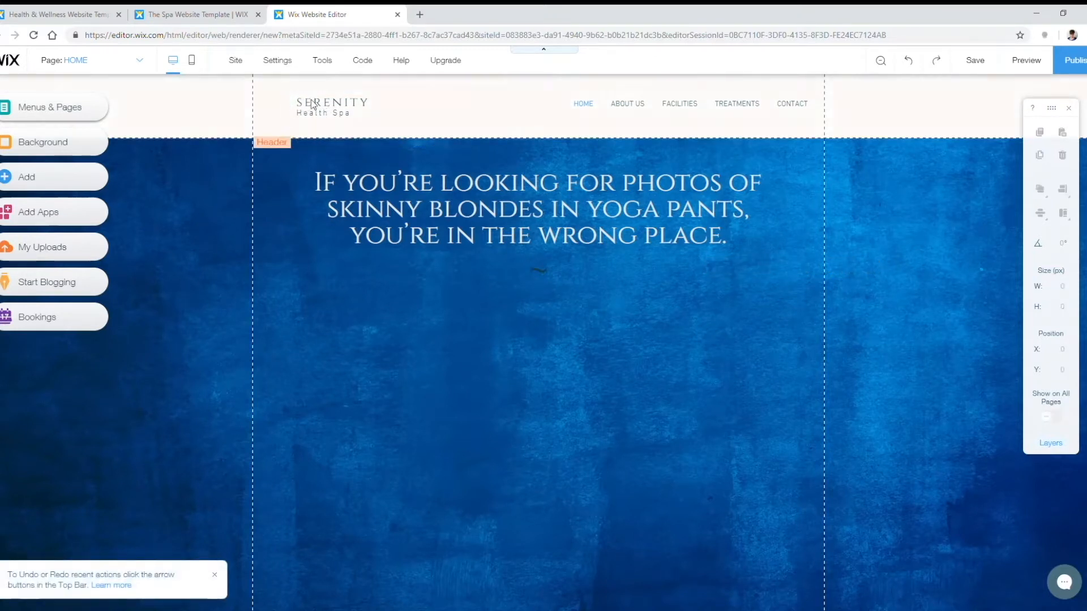
pyautogui.click(337, 113)
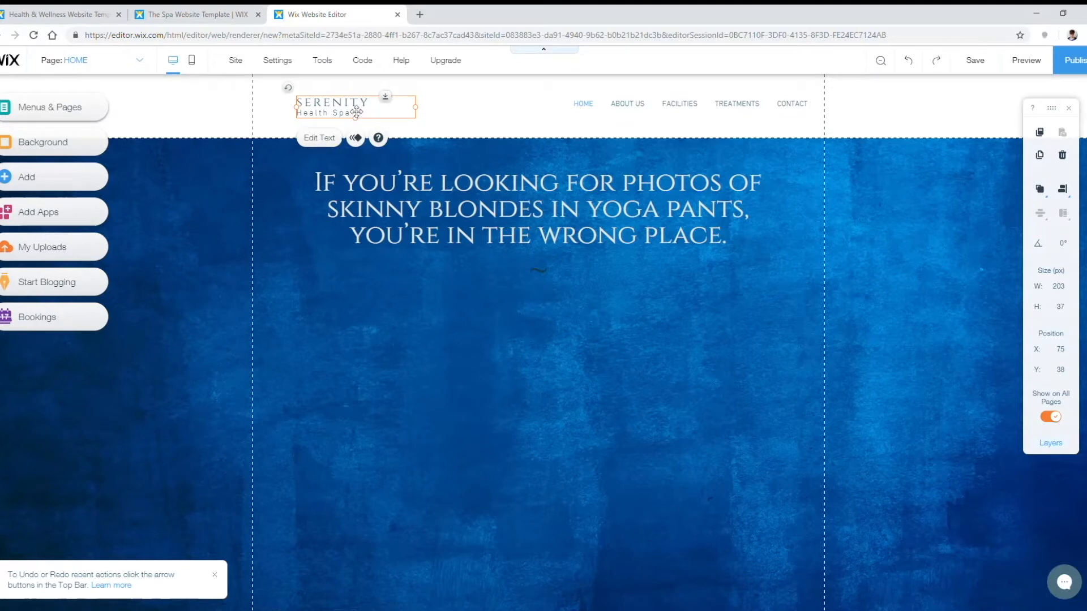
pyautogui.press('Delete')
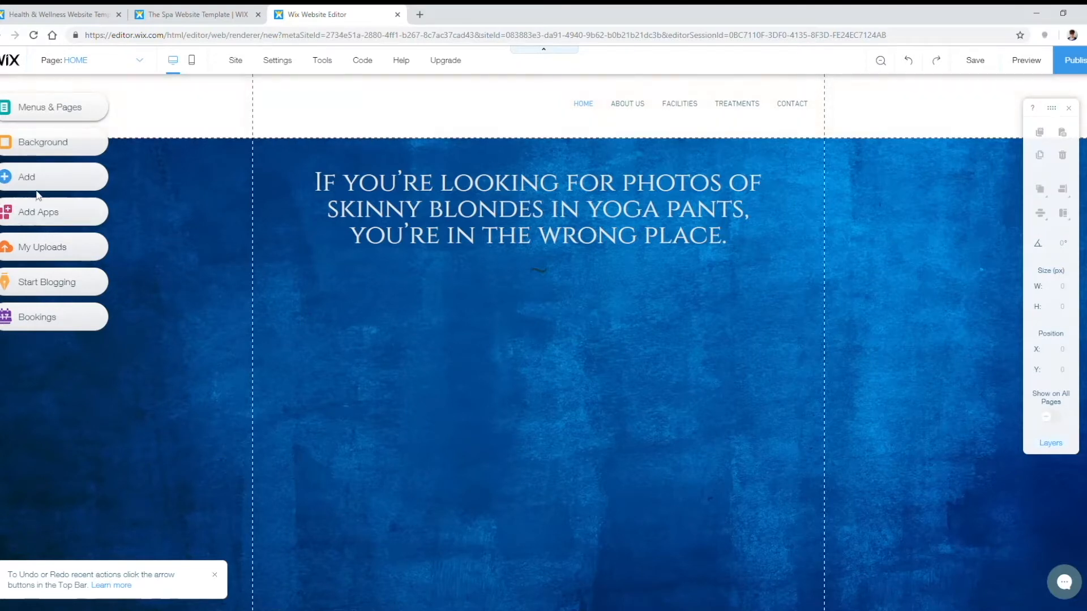
# Step: Upload what-the-health.png, add it to the page, and position it at the top left
pyautogui.click(51, 176)
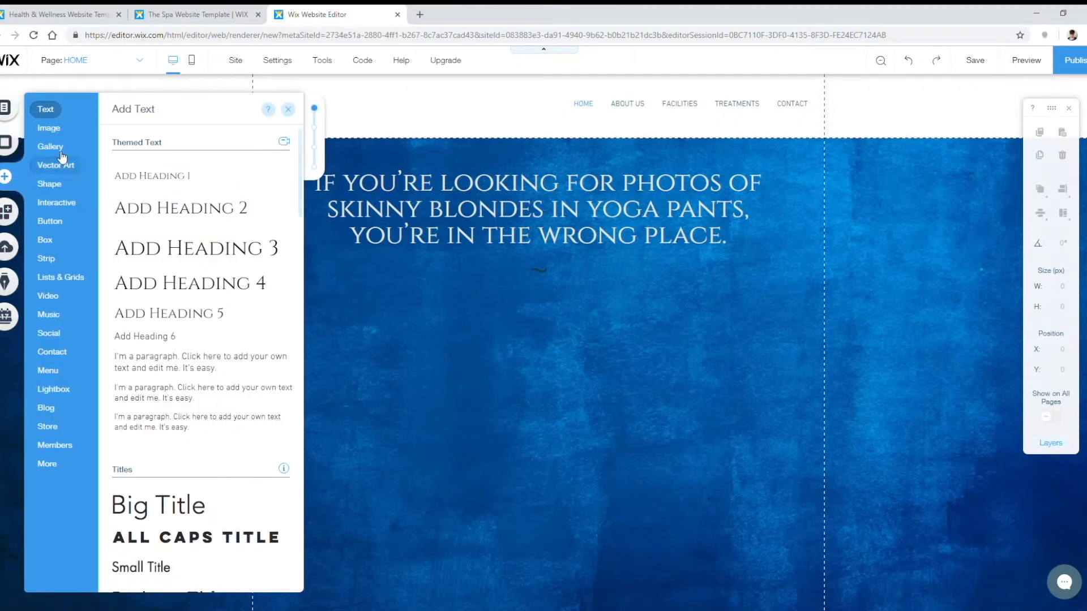
pyautogui.click(50, 130)
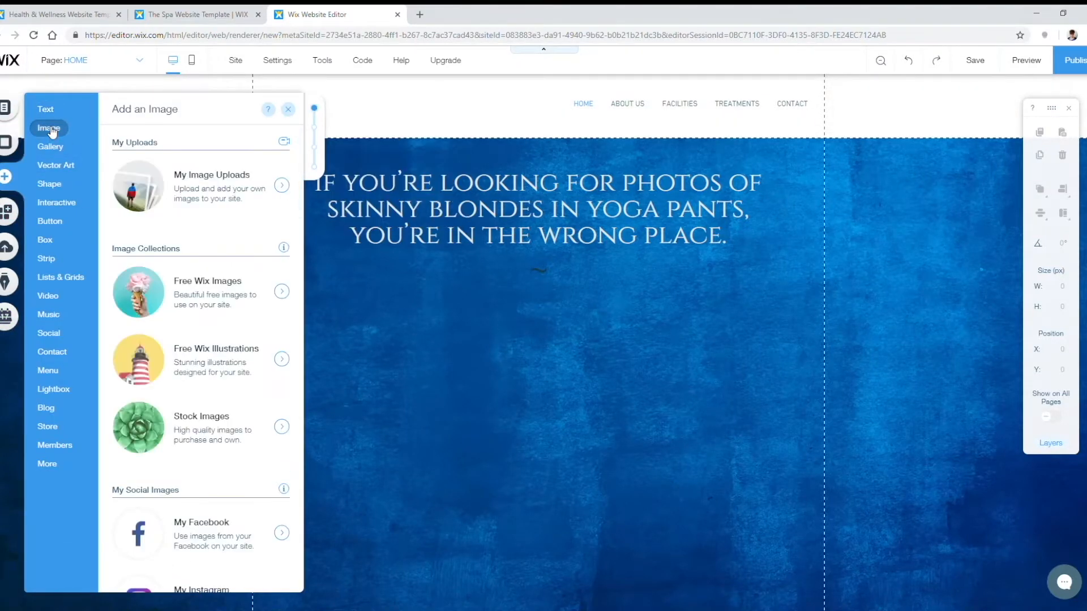
pyautogui.click(226, 189)
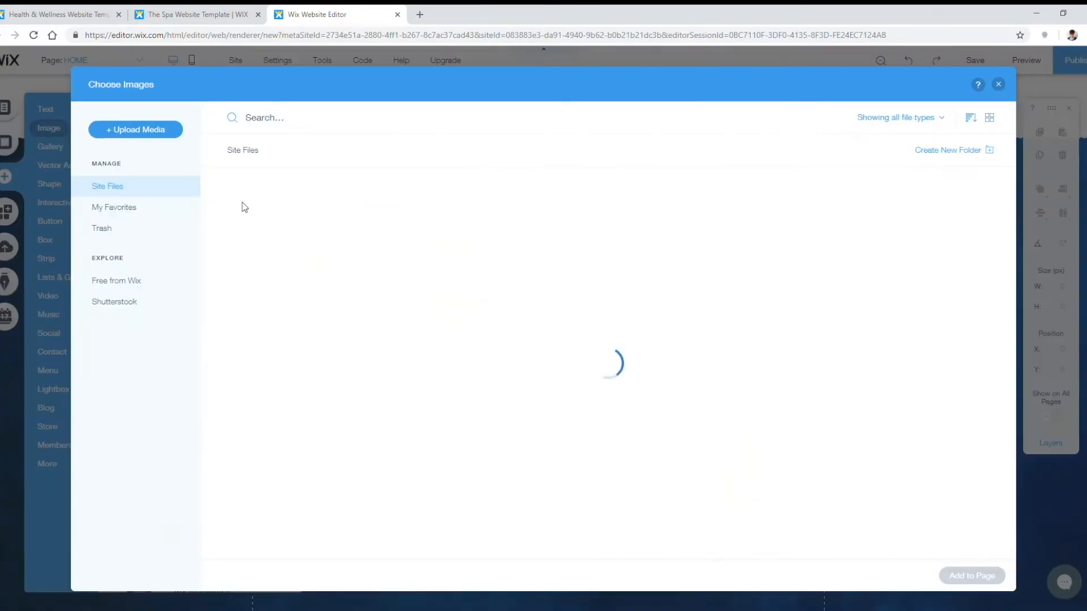
pyautogui.click(145, 137)
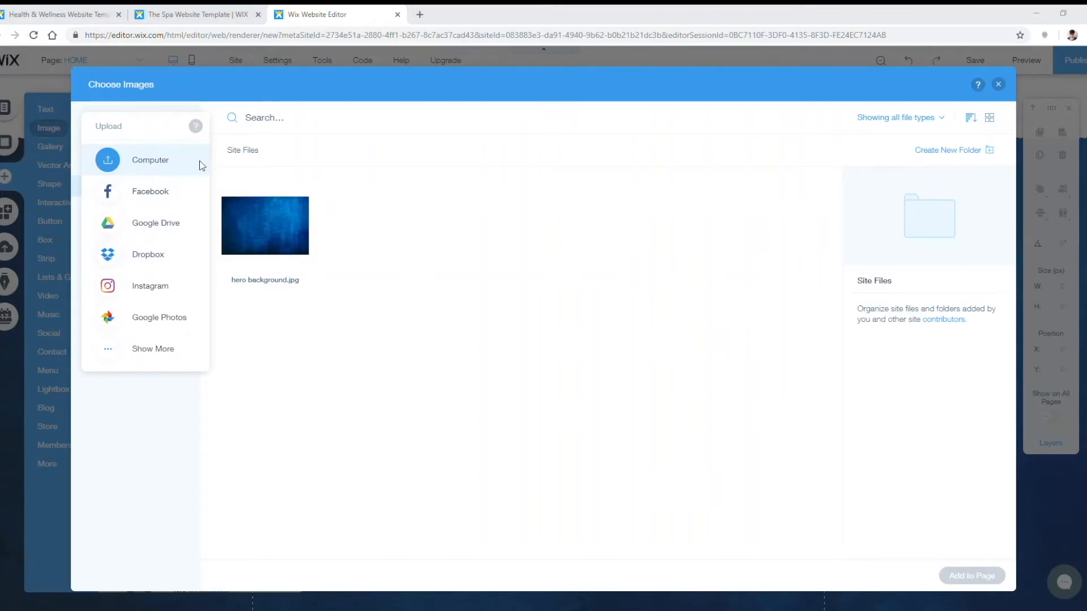
pyautogui.click(150, 161)
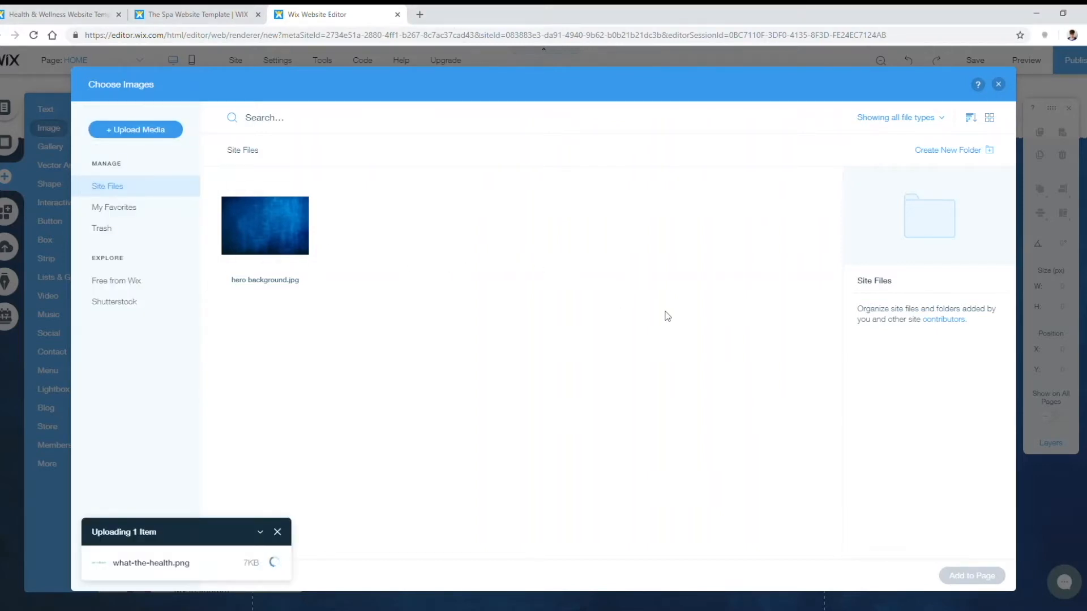
pyautogui.click(951, 576)
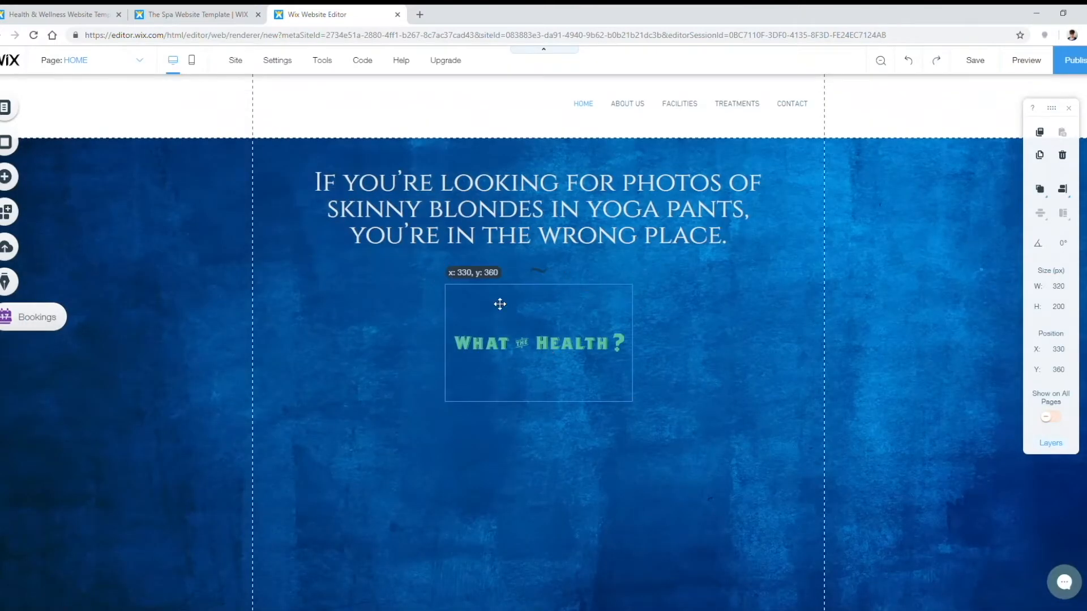
pyautogui.moveTo(497, 304)
pyautogui.mouseDown()
pyautogui.moveTo(390, 121)
pyautogui.moveTo(354, 90)
pyautogui.mouseUp()
pyautogui.moveTo(344, 147)
pyautogui.mouseDown()
pyautogui.moveTo(365, 181)
pyautogui.moveTo(354, 109)
pyautogui.moveTo(381, 162)
pyautogui.moveTo(366, 137)
pyautogui.moveTo(373, 147)
pyautogui.mouseUp()
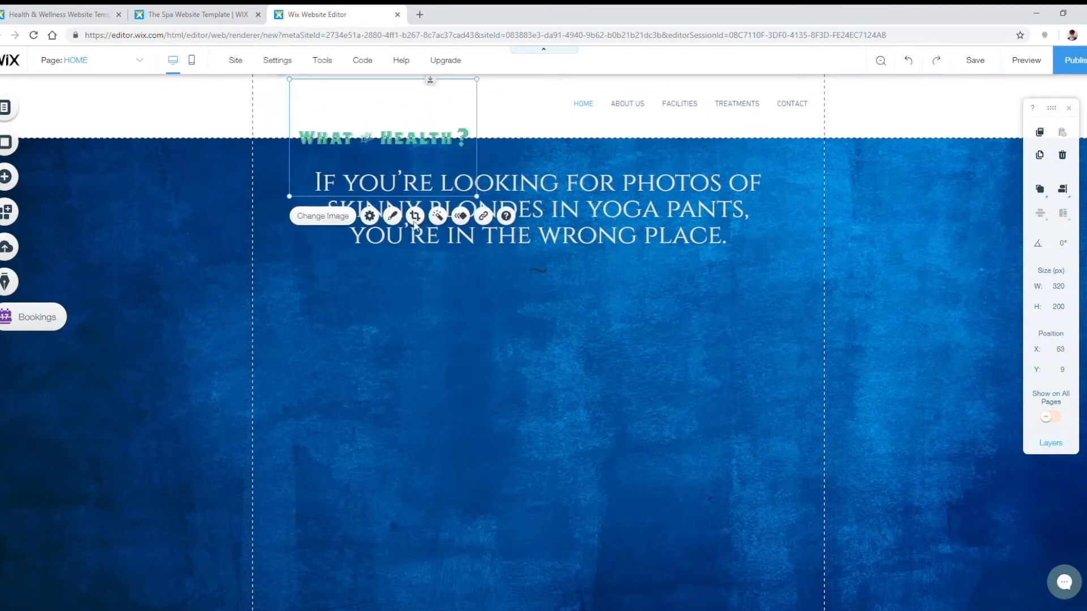
# Step: Crop the logo to its text band (320 × 51) and place it in the header's left side
pyautogui.click(416, 217)
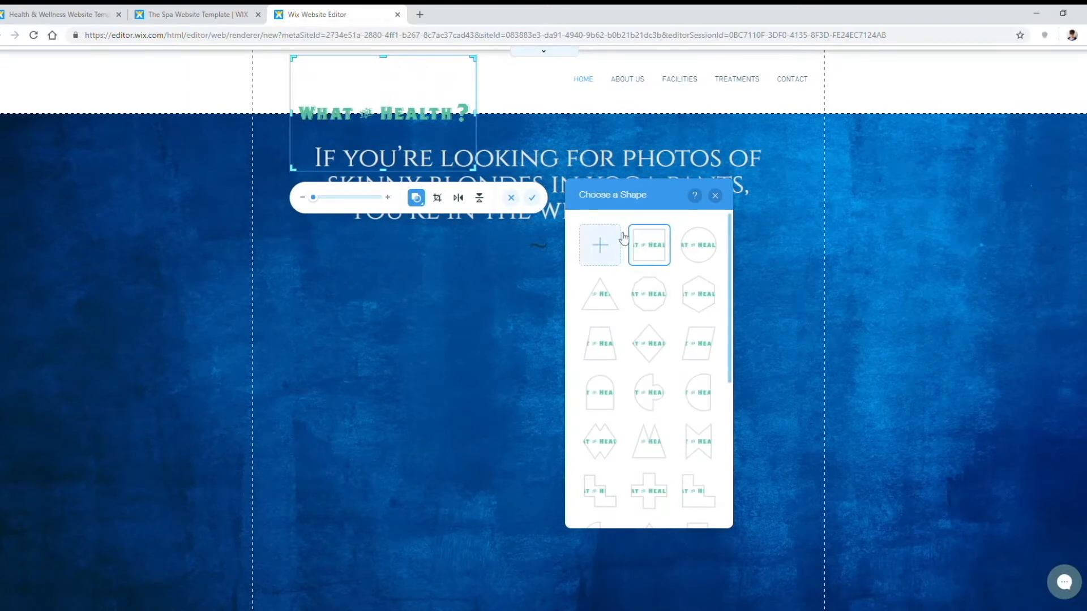
pyautogui.scroll(-5, 654, 427)
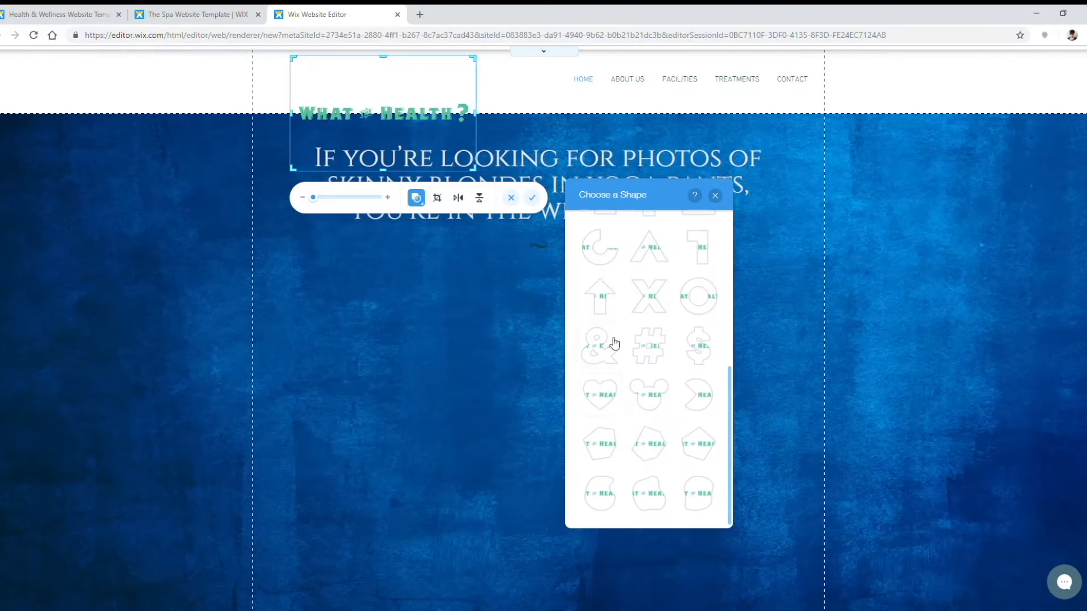
pyautogui.scroll(10, 610, 353)
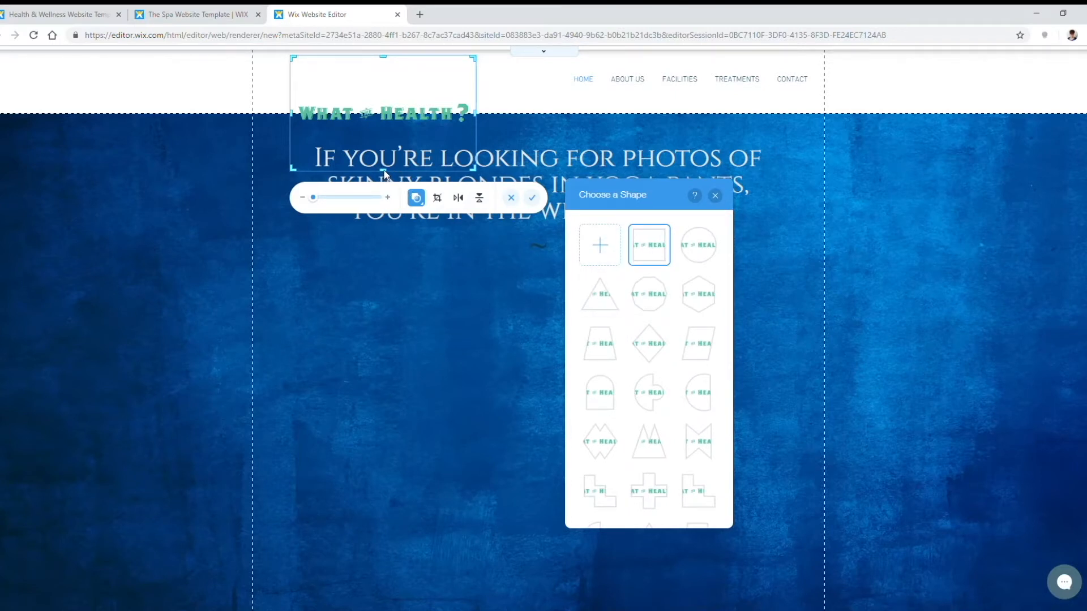
pyautogui.click(371, 128)
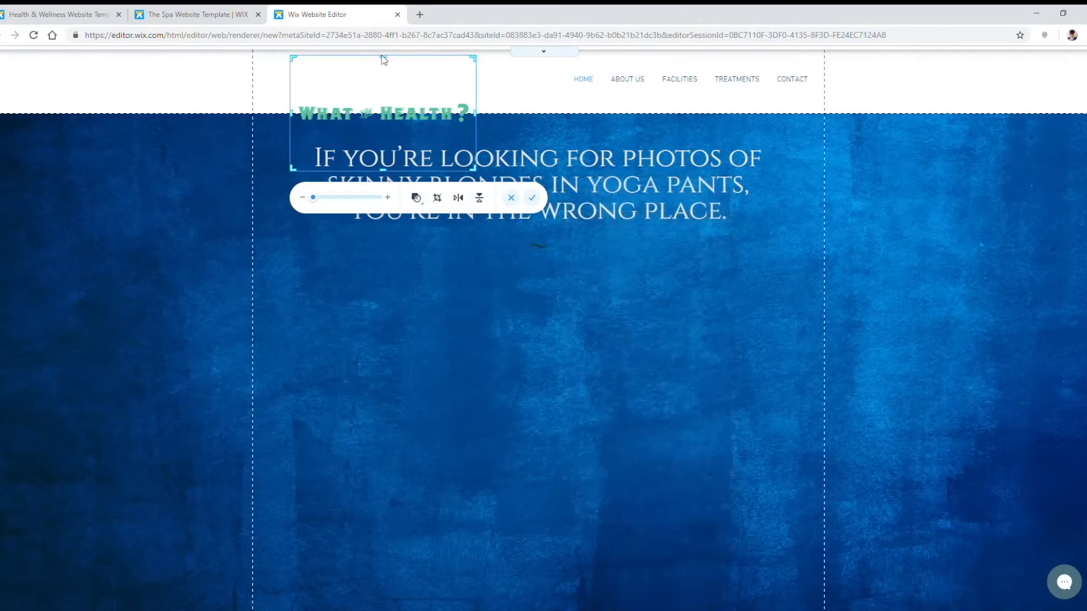
pyautogui.moveTo(385, 64); pyautogui.dragTo(385, 100)
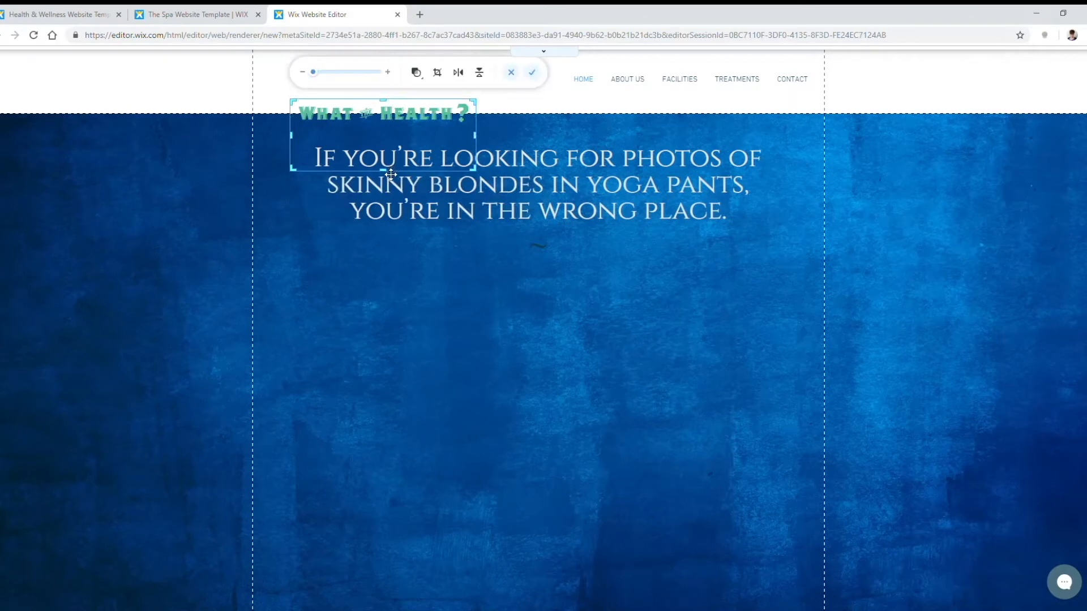
pyautogui.moveTo(385, 170); pyautogui.dragTo(386, 128)
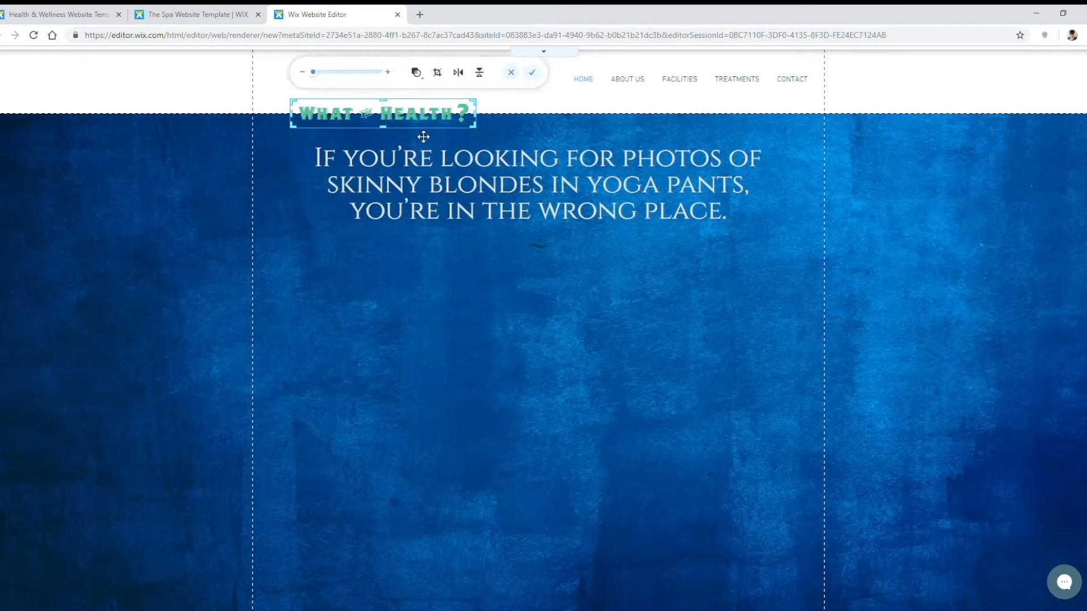
pyautogui.click(535, 76)
pyautogui.moveTo(417, 142); pyautogui.dragTo(389, 113)
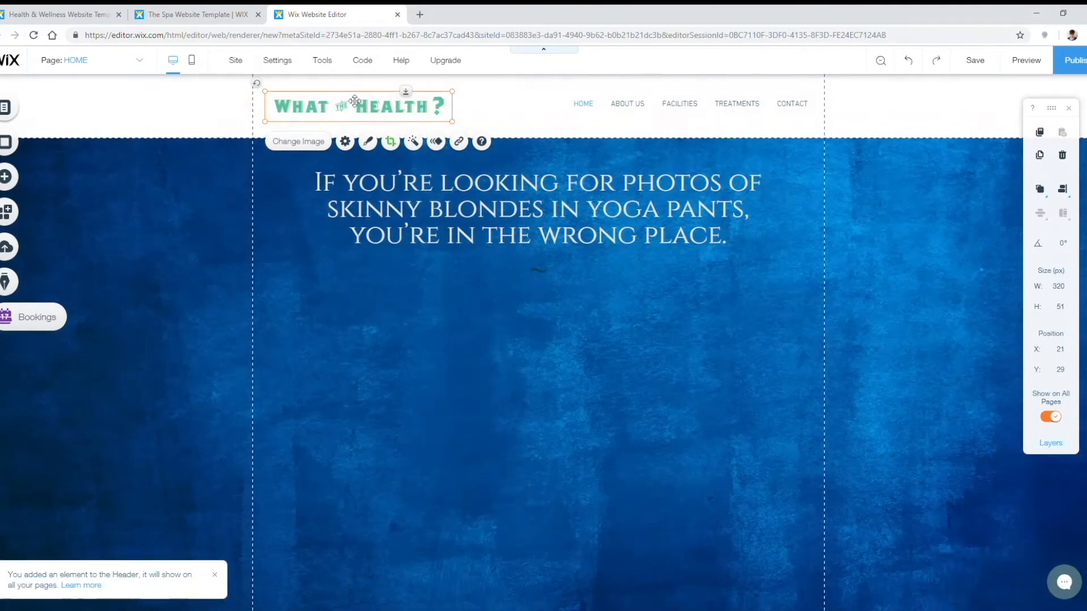
pyautogui.moveTo(366, 111); pyautogui.dragTo(365, 115)
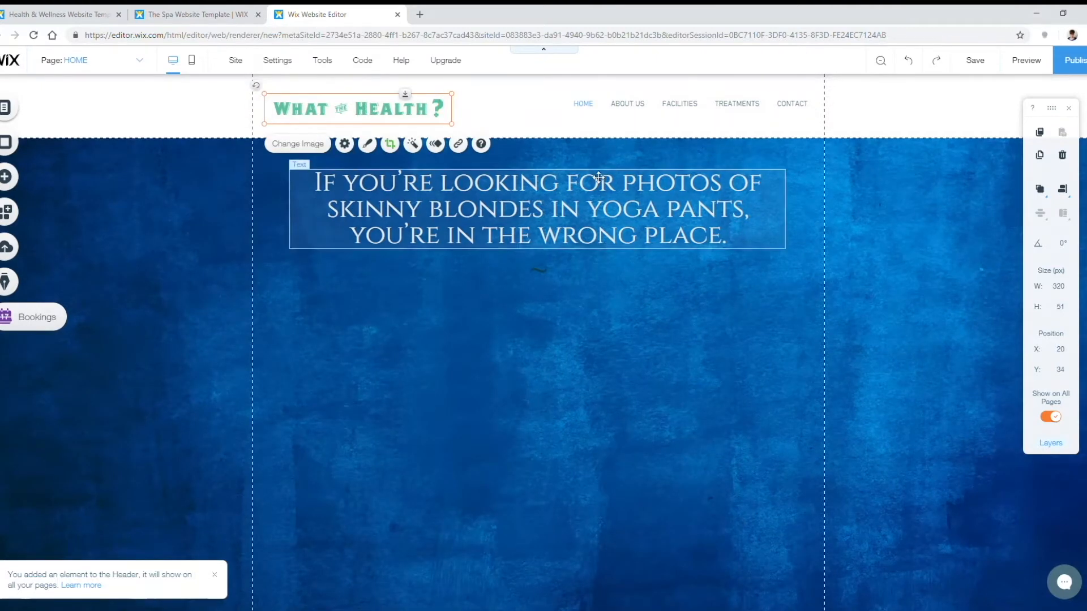
# Step: Drag the blue hero strip's bottom edge up, shrinking it from 863 to 492 px tall
pyautogui.click(601, 135)
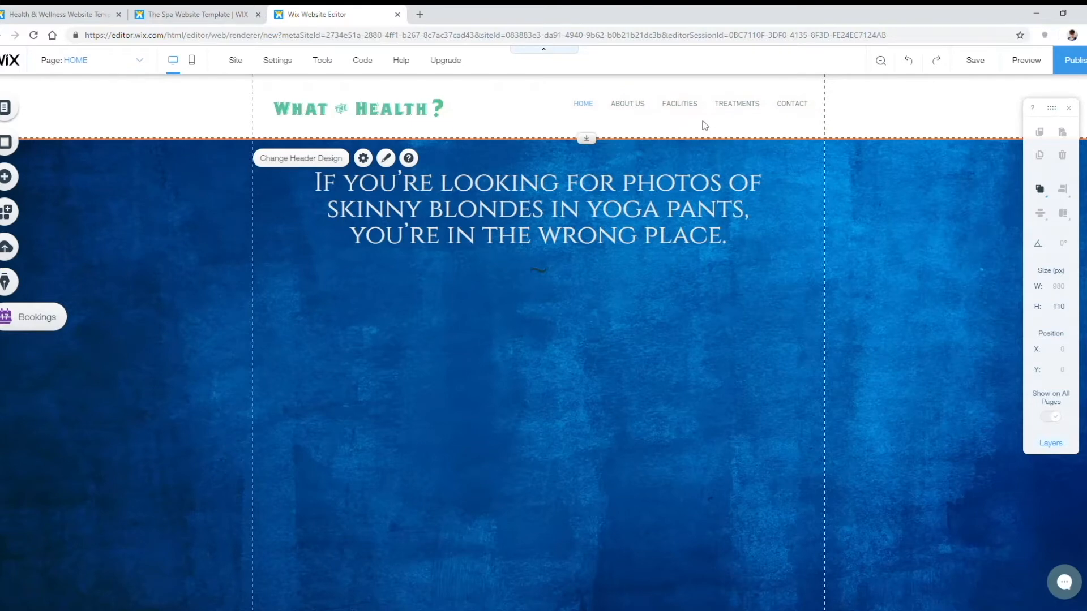
pyautogui.scroll(-7, 897, 291)
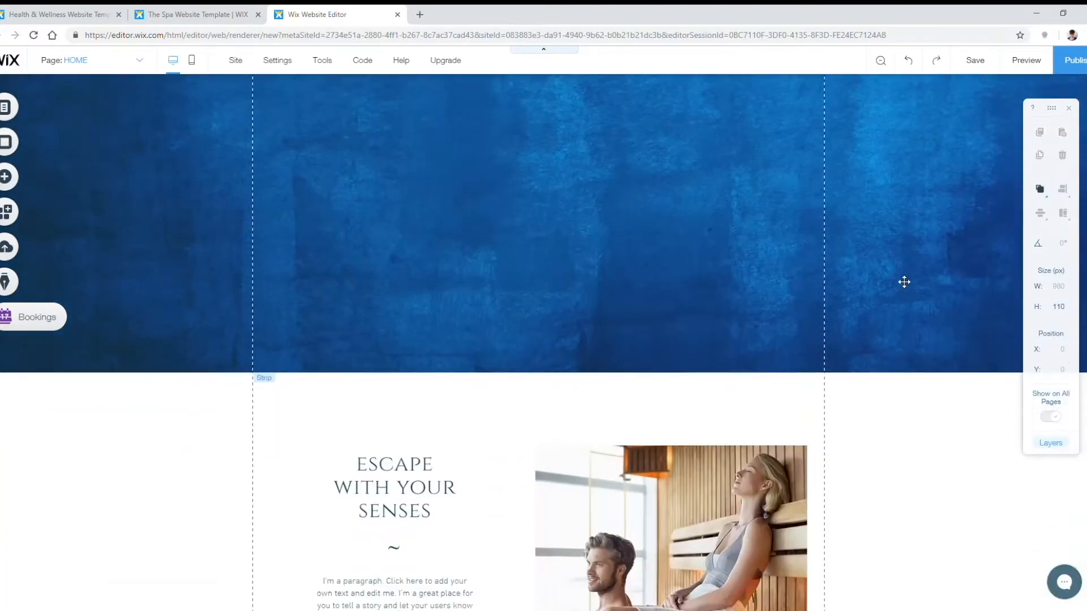
pyautogui.scroll(6, 861, 284)
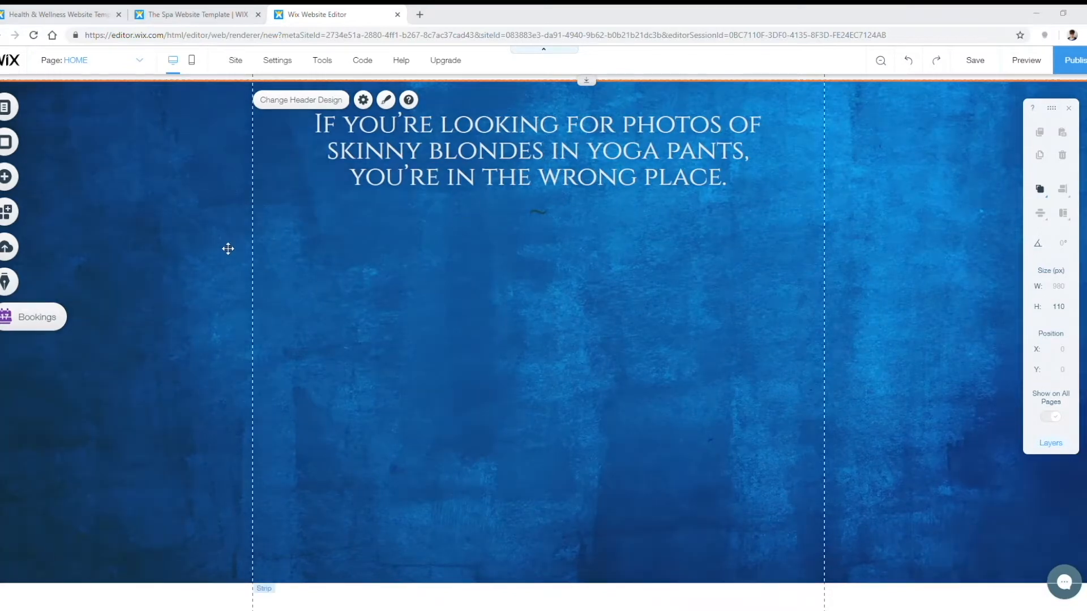
pyautogui.scroll(-4, 443, 369)
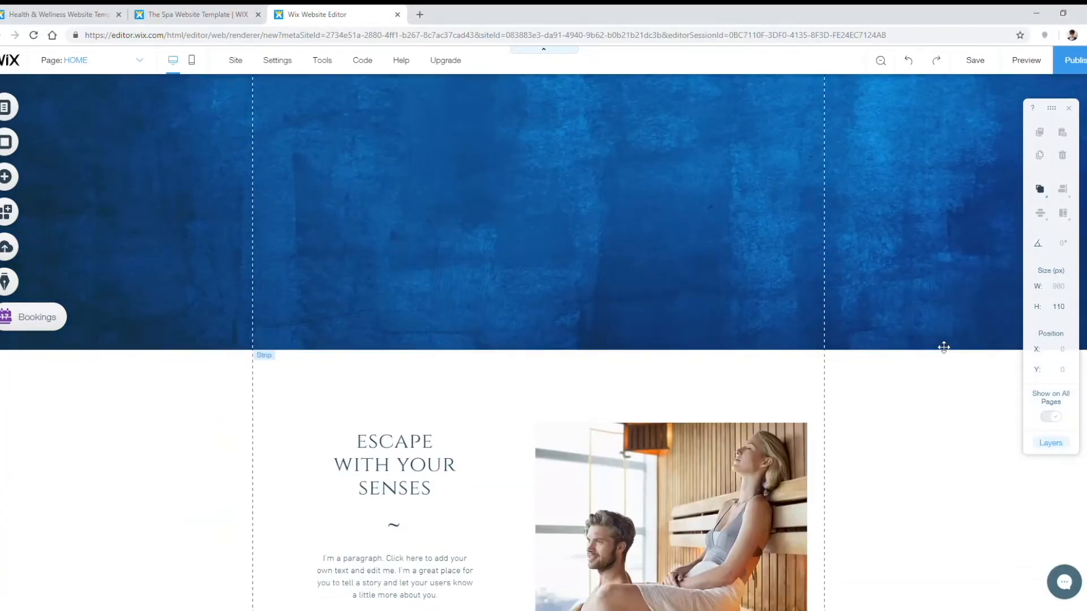
pyautogui.click(736, 337)
pyautogui.scroll(4, 736, 337)
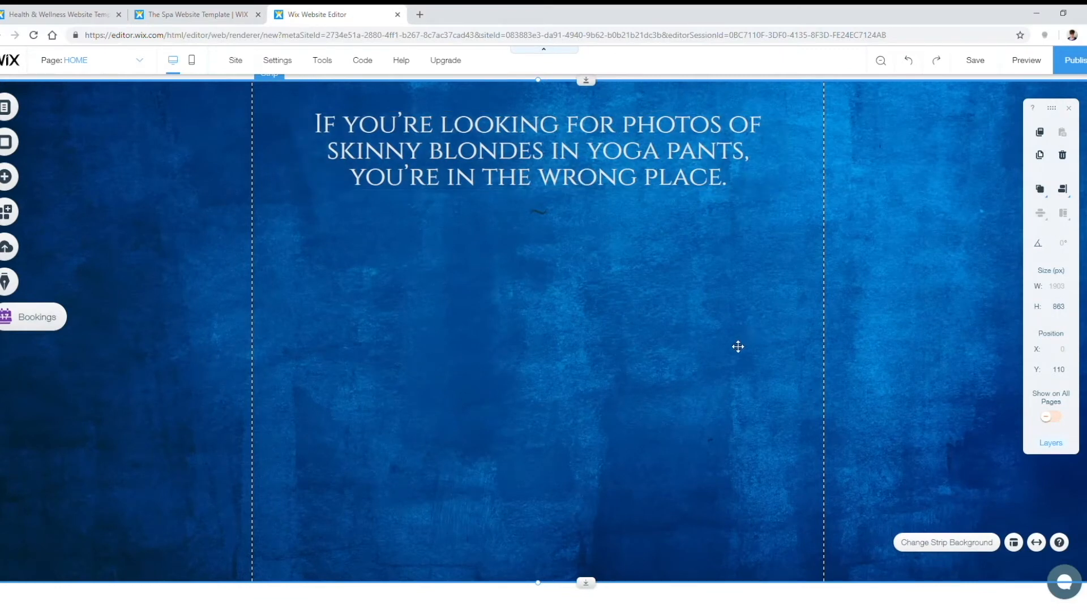
pyautogui.moveTo(540, 589); pyautogui.dragTo(535, 372)
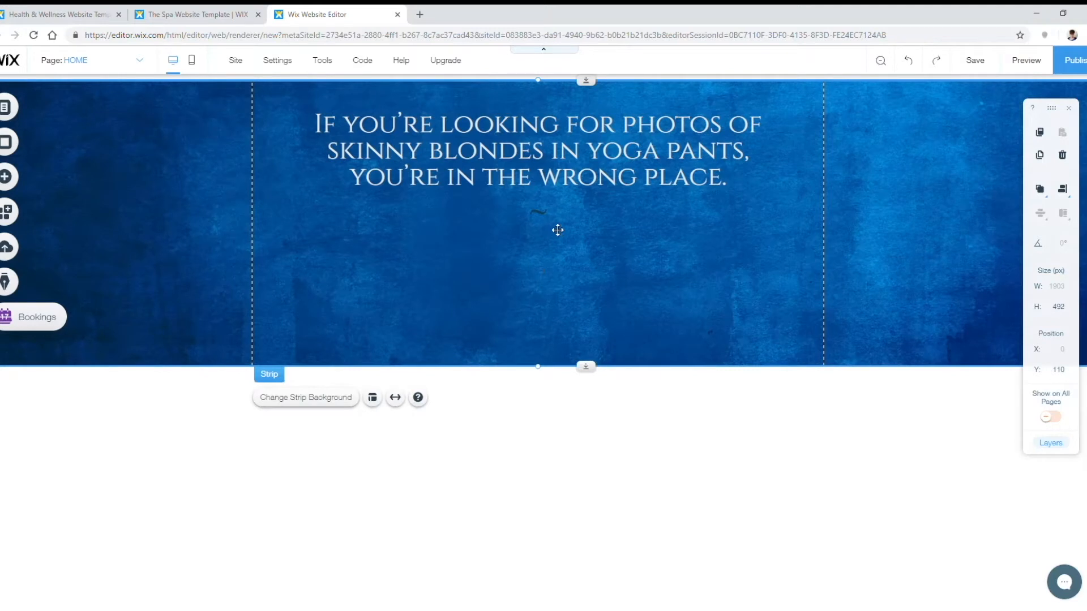
# Step: Add an Avenir Light paragraph to the hero strip just below the headline
pyautogui.click(22, 109)
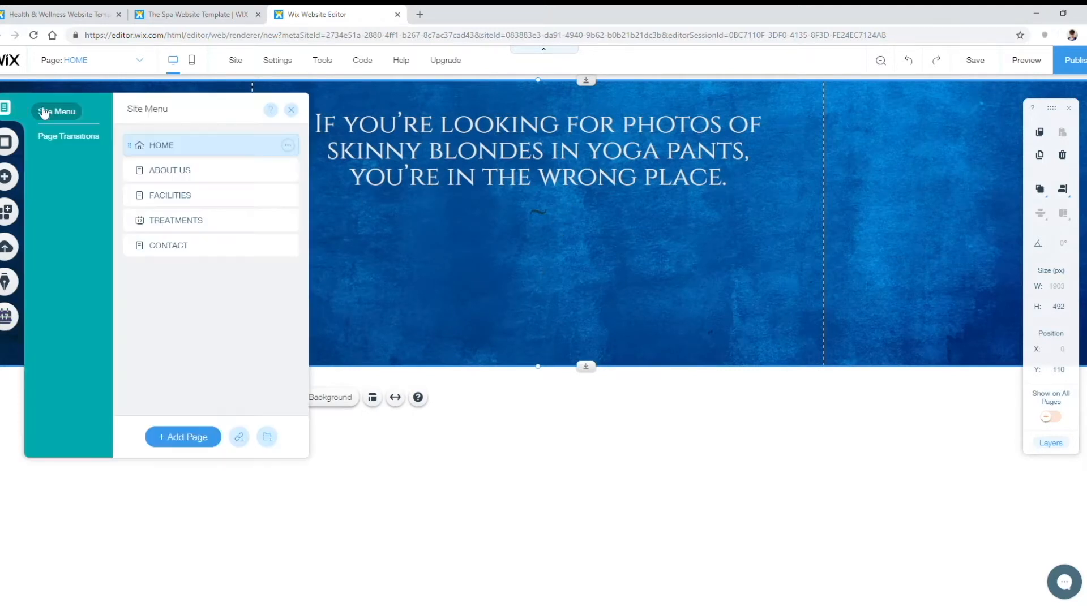
pyautogui.click(291, 110)
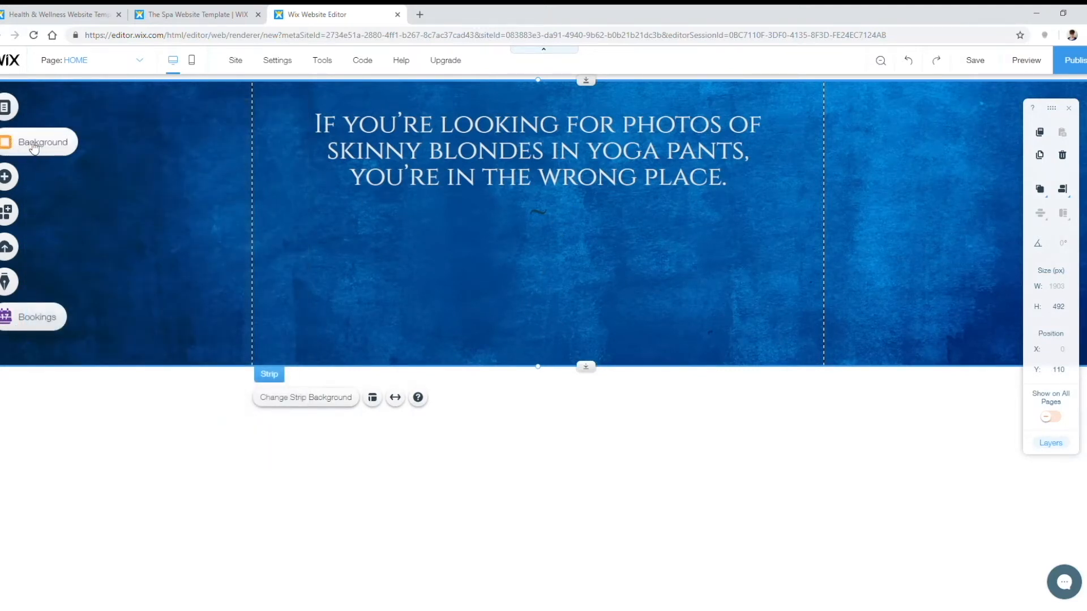
pyautogui.click(5, 184)
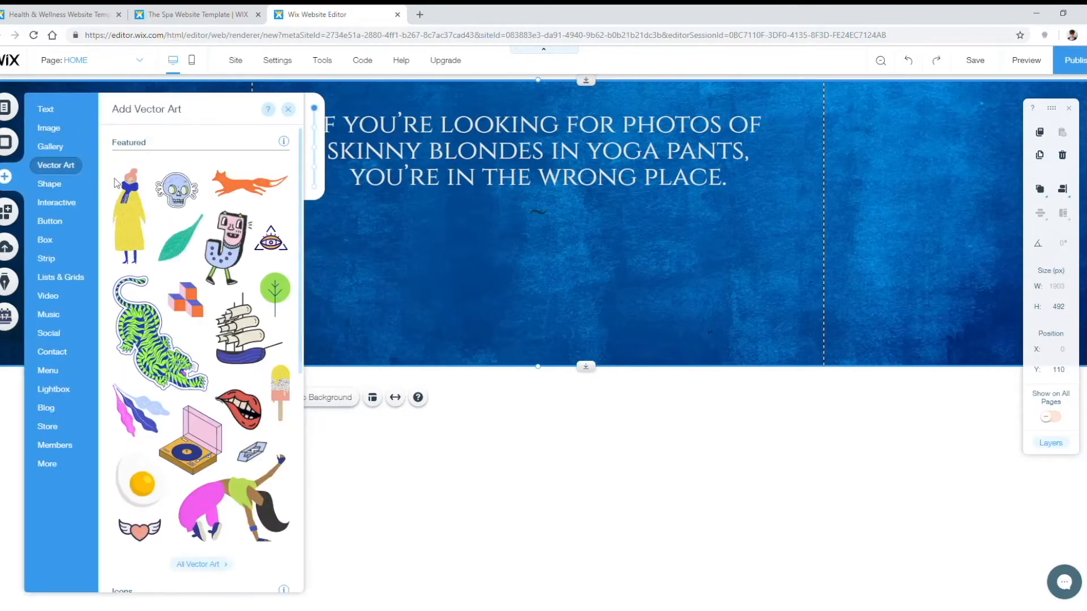
pyautogui.click(45, 109)
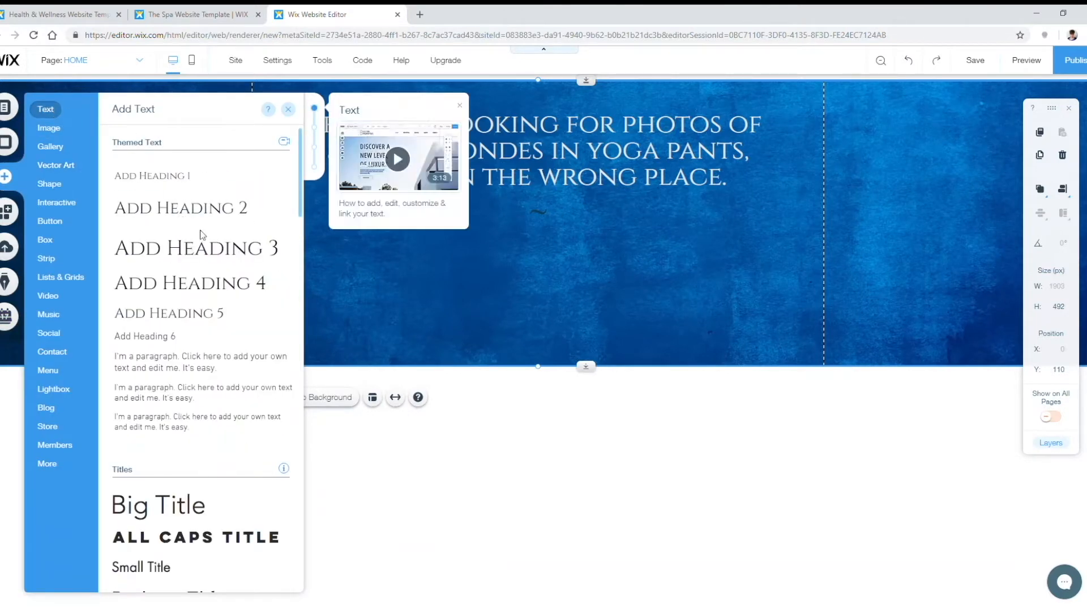
pyautogui.scroll(-15, 180, 238)
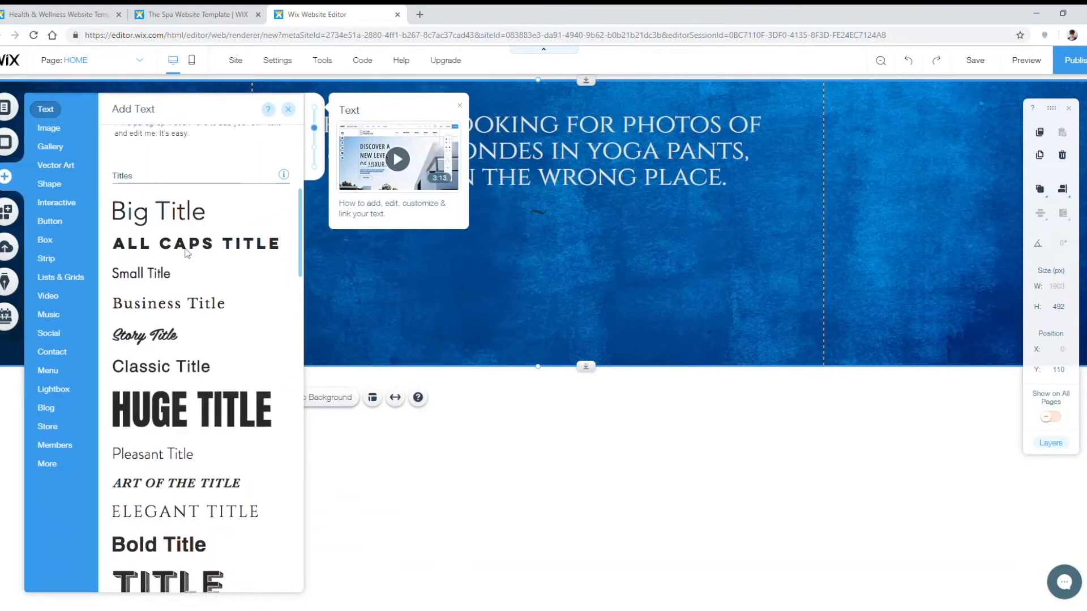
pyautogui.scroll(-9, 181, 301)
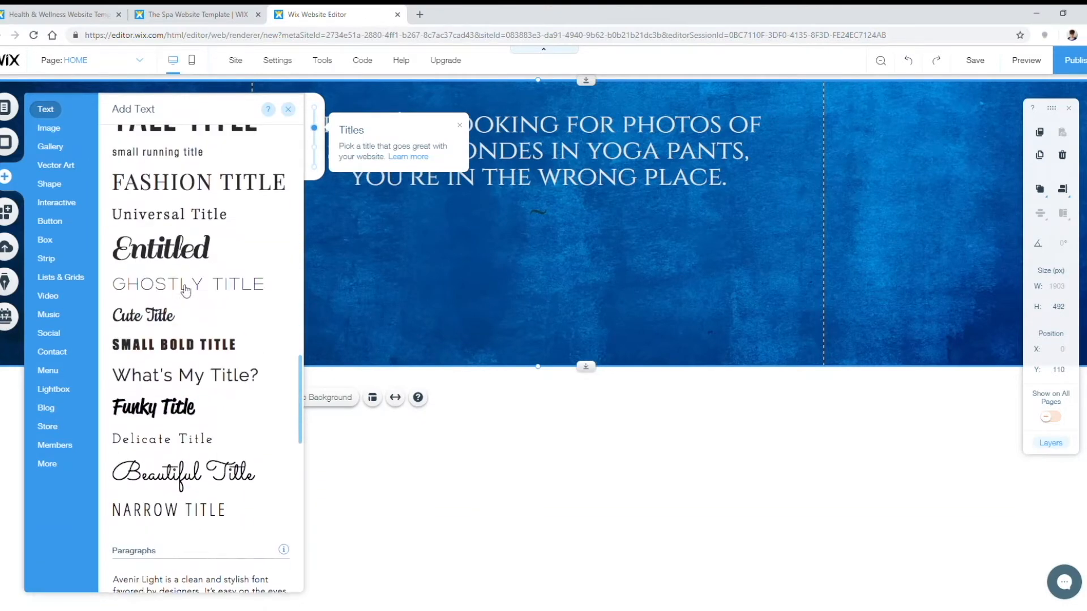
pyautogui.scroll(-8, 187, 231)
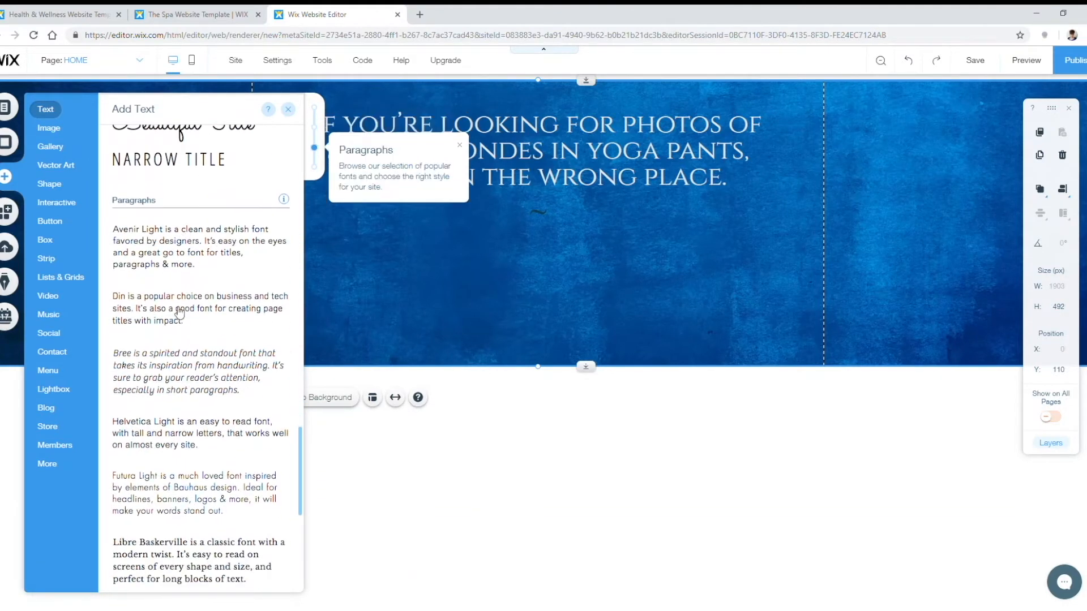
pyautogui.scroll(3, 187, 321)
pyautogui.click(162, 249)
pyautogui.moveTo(473, 343); pyautogui.dragTo(497, 292)
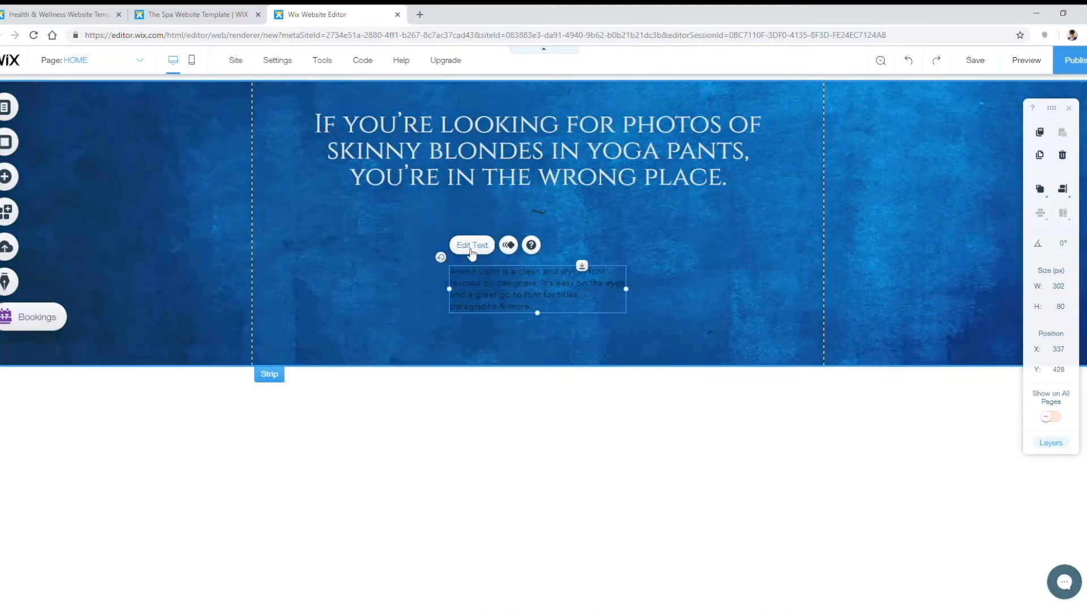
# Step: Paste the 'Healthy living sucks, but you're not in it alone…' intro text into the paragraph
pyautogui.doubleClick(499, 275)
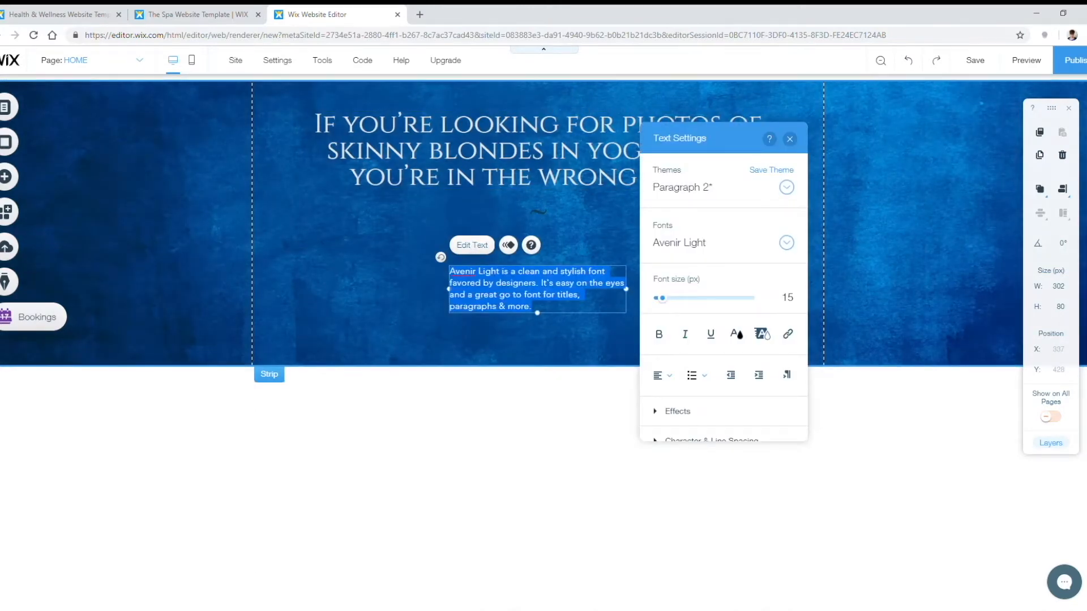
pyautogui.hotkey('alt', 'Tab')
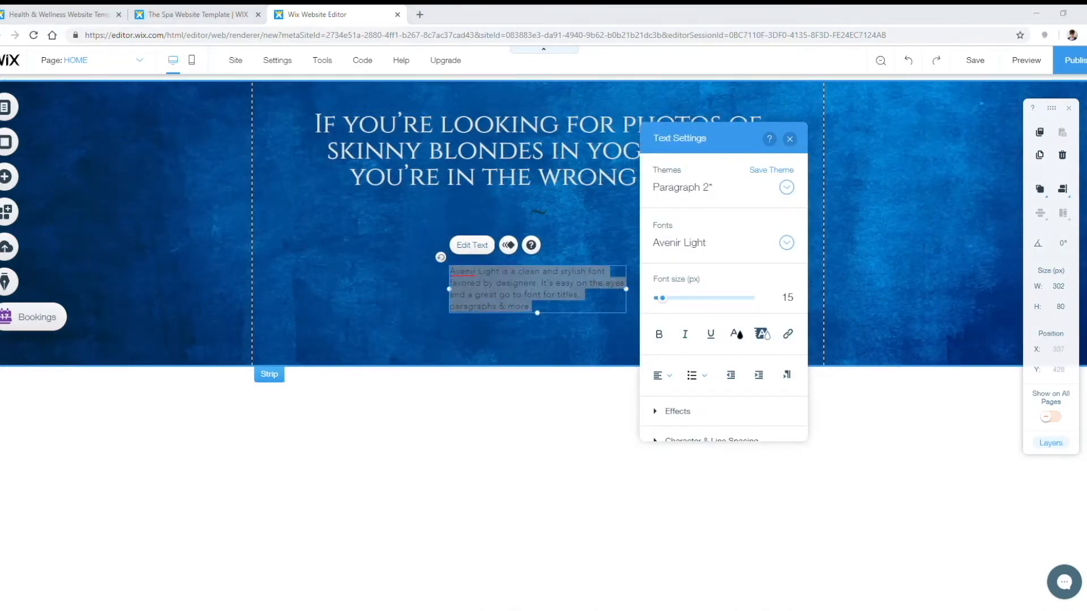
pyautogui.hotkey('alt', 'Tab')
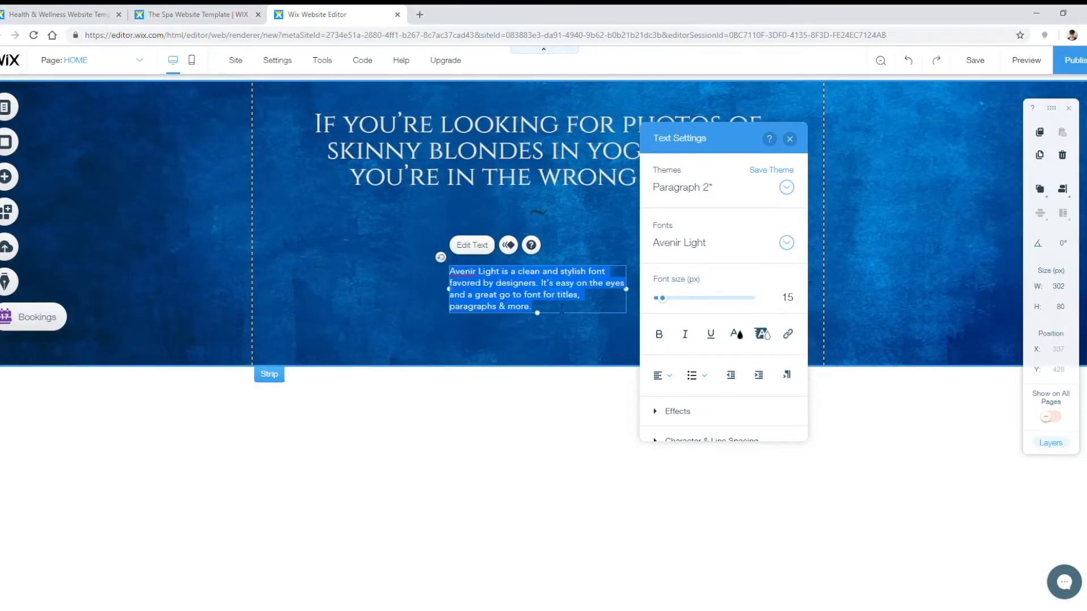
pyautogui.write("Healthy living sucks, but you're not in it alone. What the Health? is dedicated to helping real people get realistic advice about developing a healthy lifestyle—without the Instagram filter.")
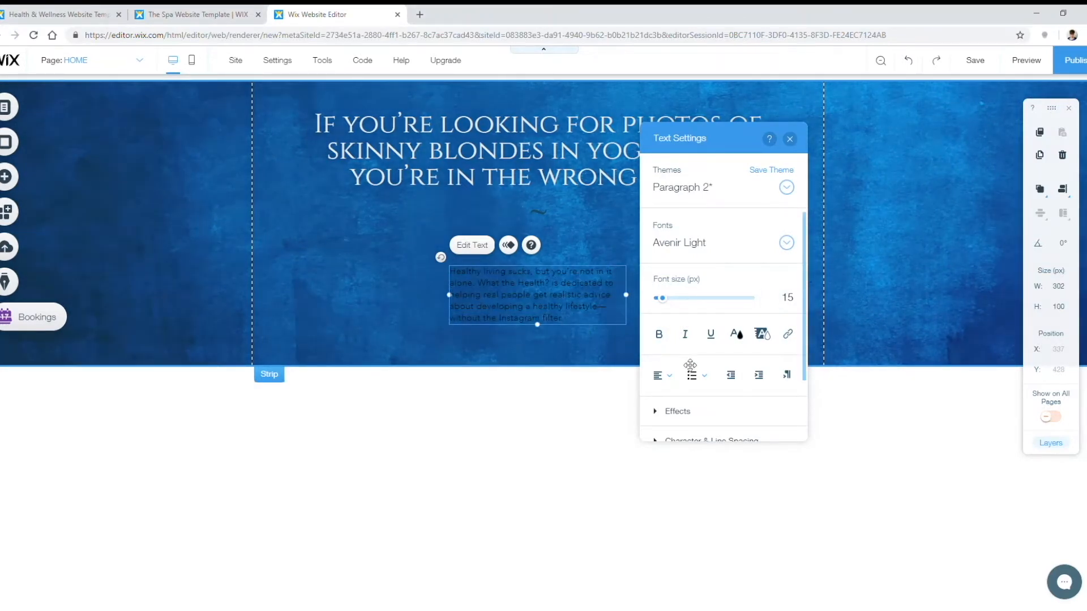
# Step: Color the whole intro paragraph light grey #EBEBEB
pyautogui.click(737, 335)
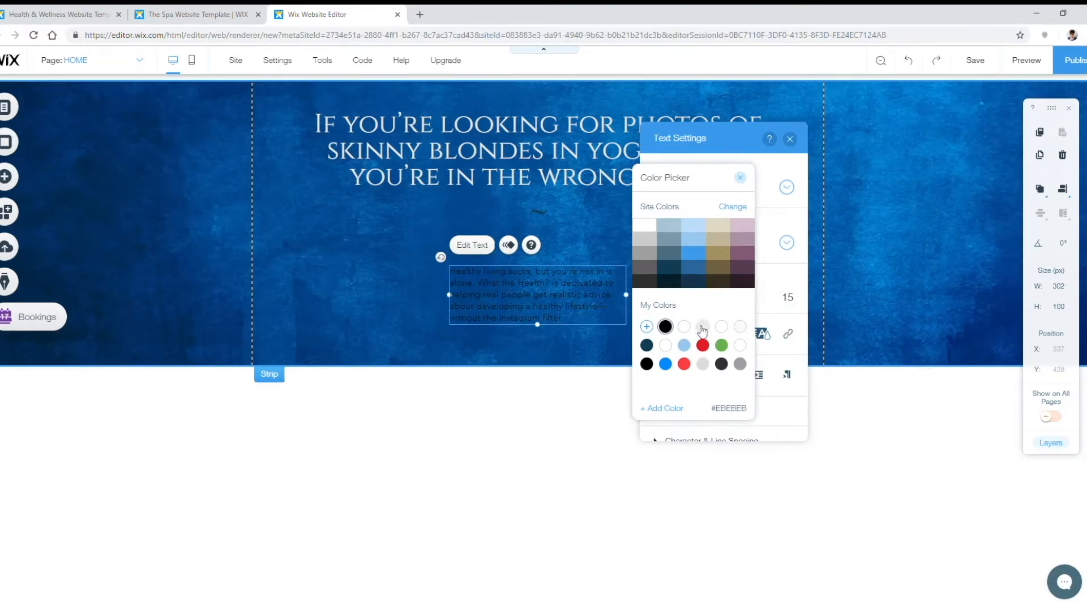
pyautogui.click(703, 327)
pyautogui.click(743, 178)
pyautogui.click(789, 139)
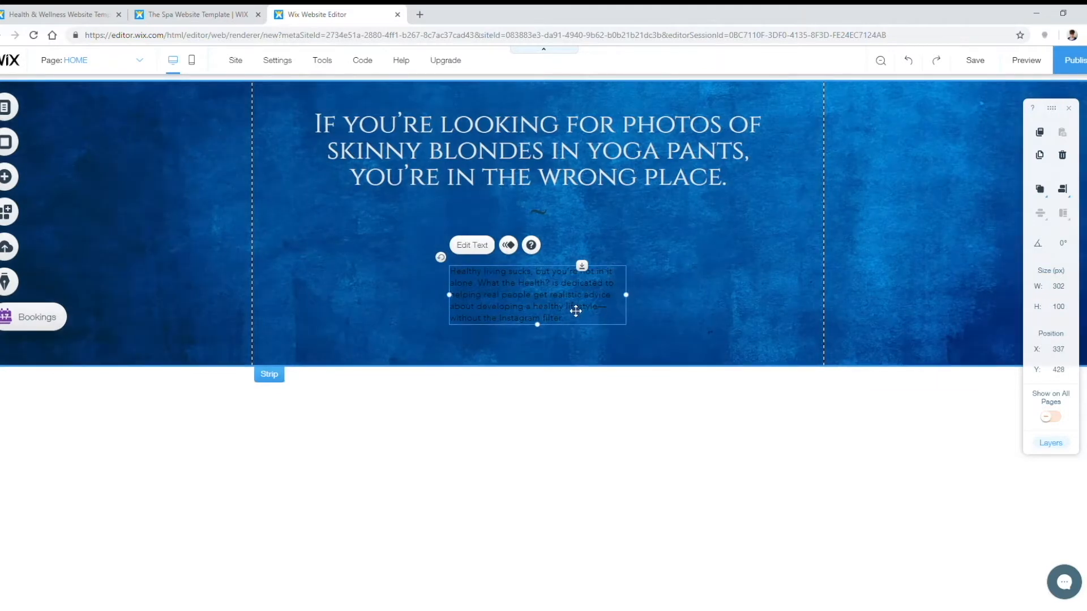
pyautogui.doubleClick(576, 310)
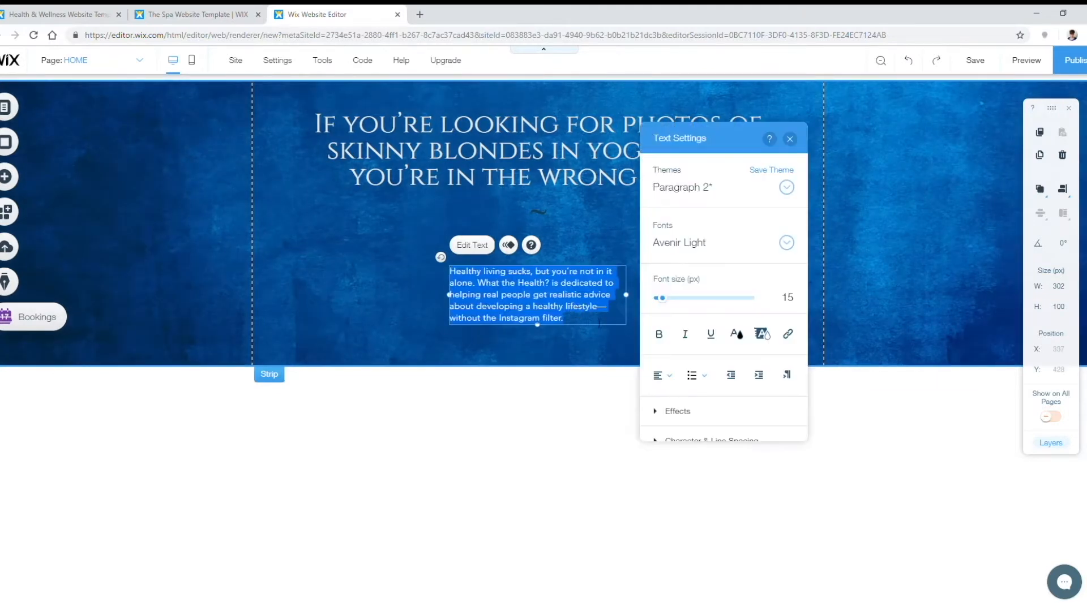
pyautogui.click(736, 333)
pyautogui.click(704, 328)
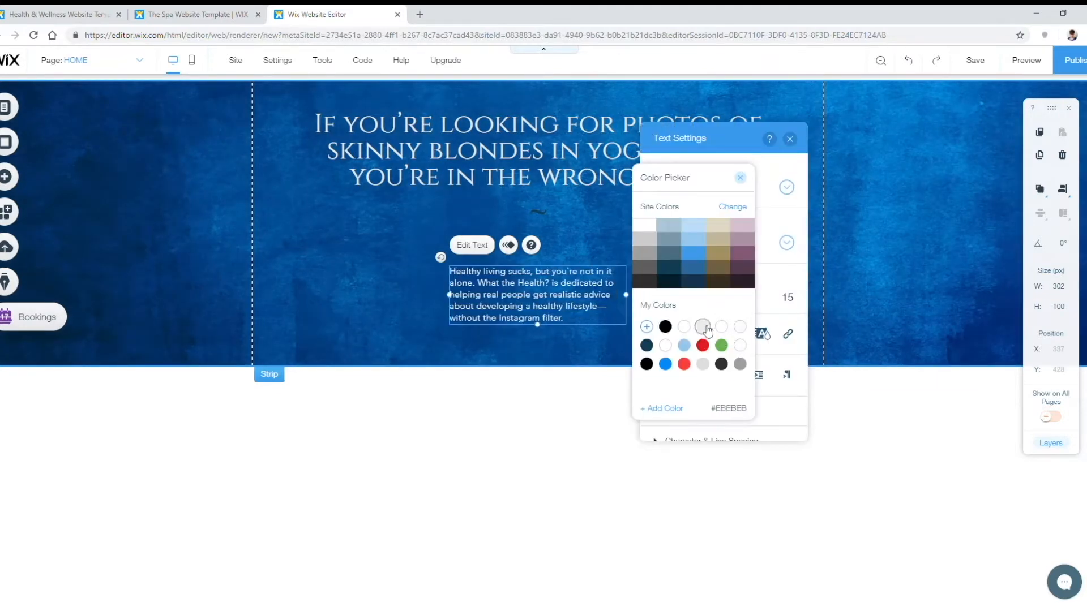
pyautogui.click(741, 180)
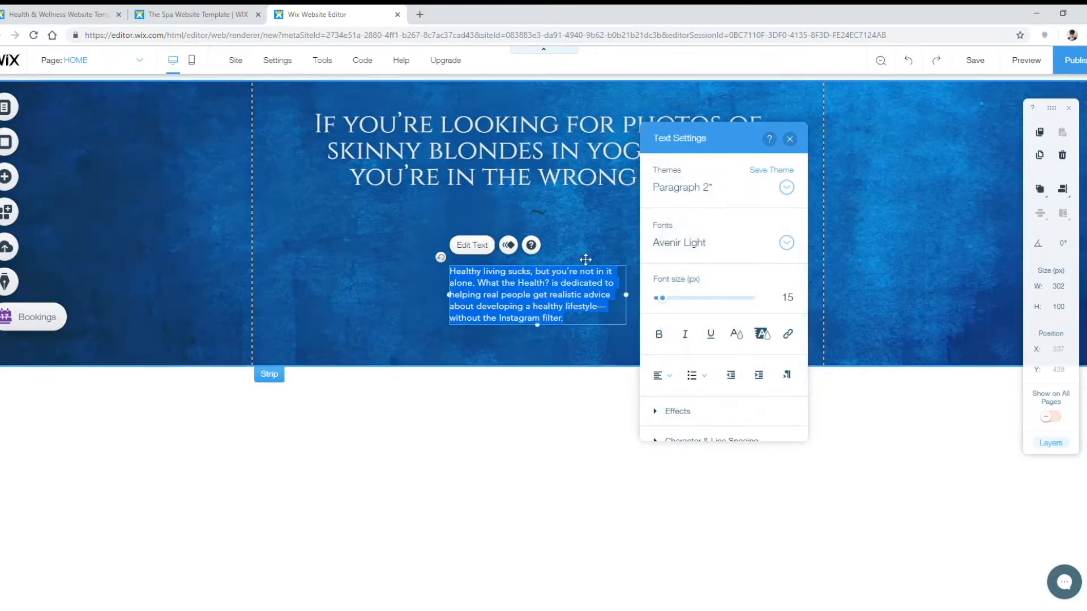
pyautogui.click(648, 256)
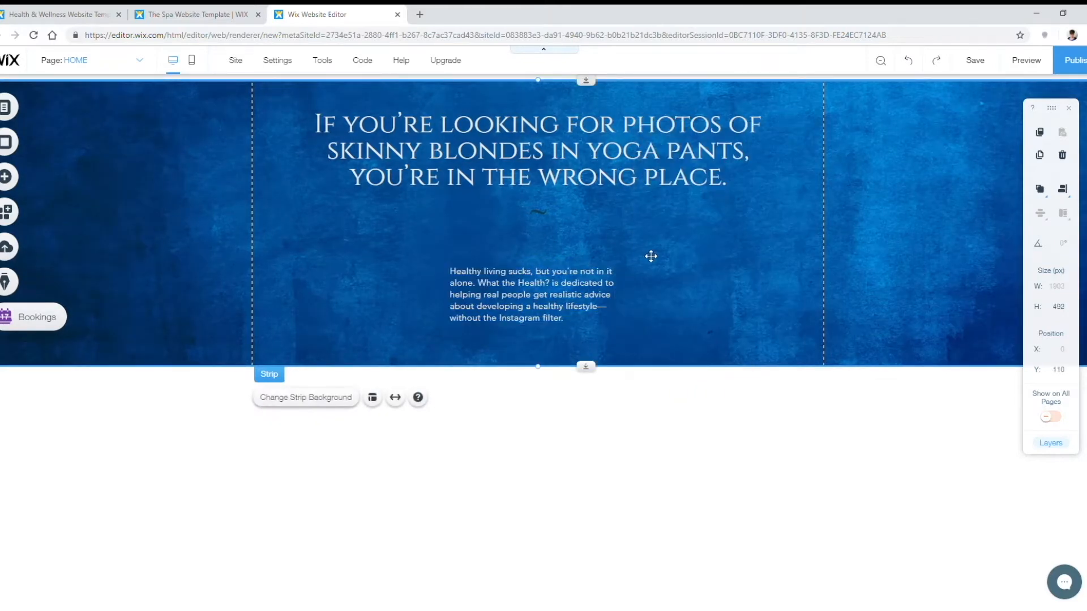
pyautogui.click(479, 285)
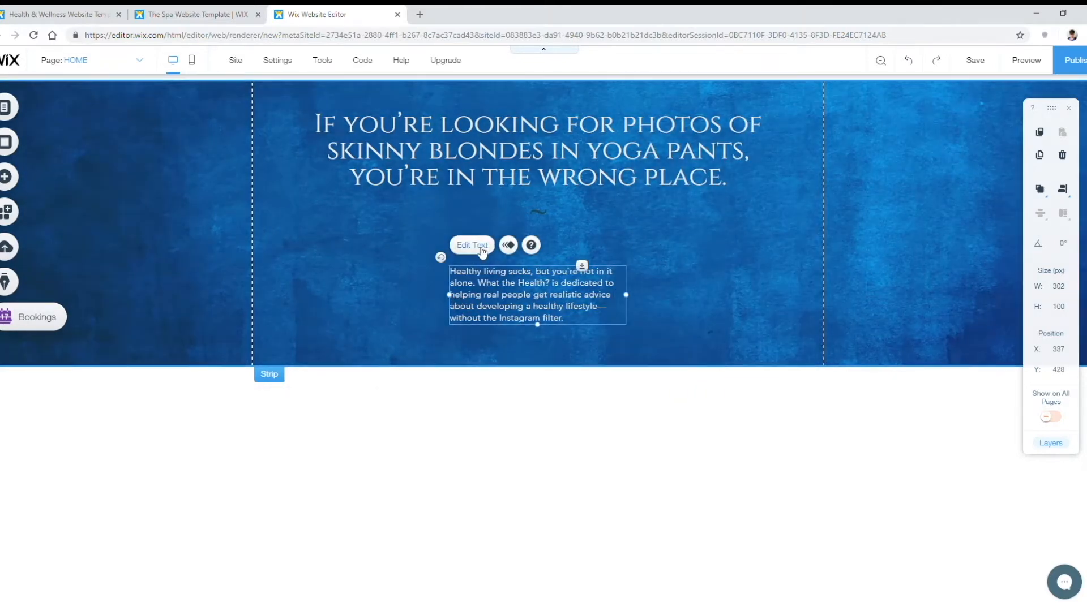
# Step: Center-align the intro paragraph, widen it to three lines, and raise it under the headline
pyautogui.click(482, 247)
pyautogui.click(671, 376)
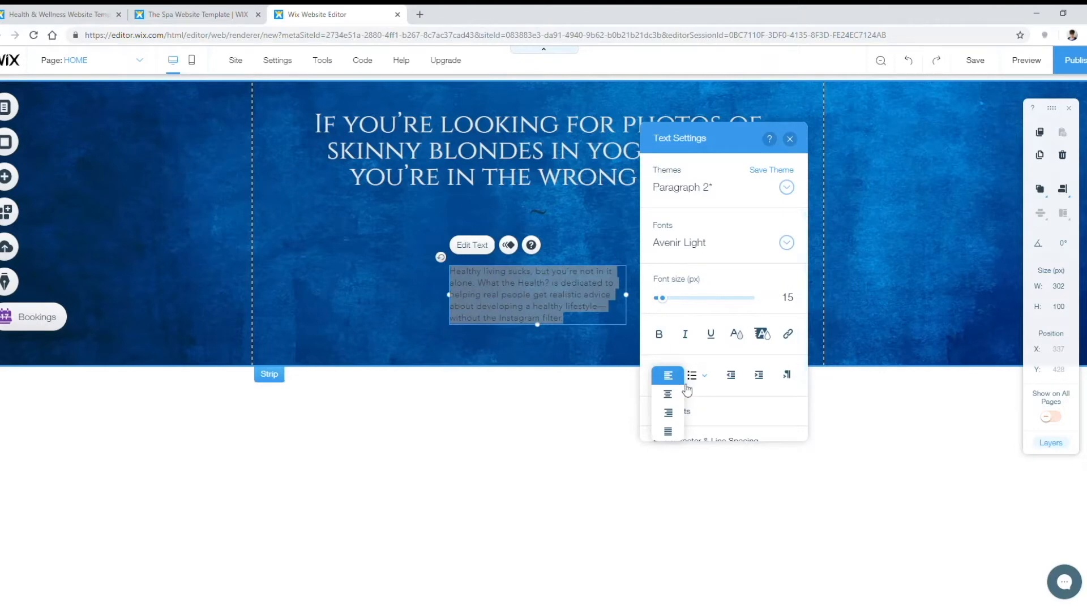
pyautogui.click(677, 398)
pyautogui.click(619, 297)
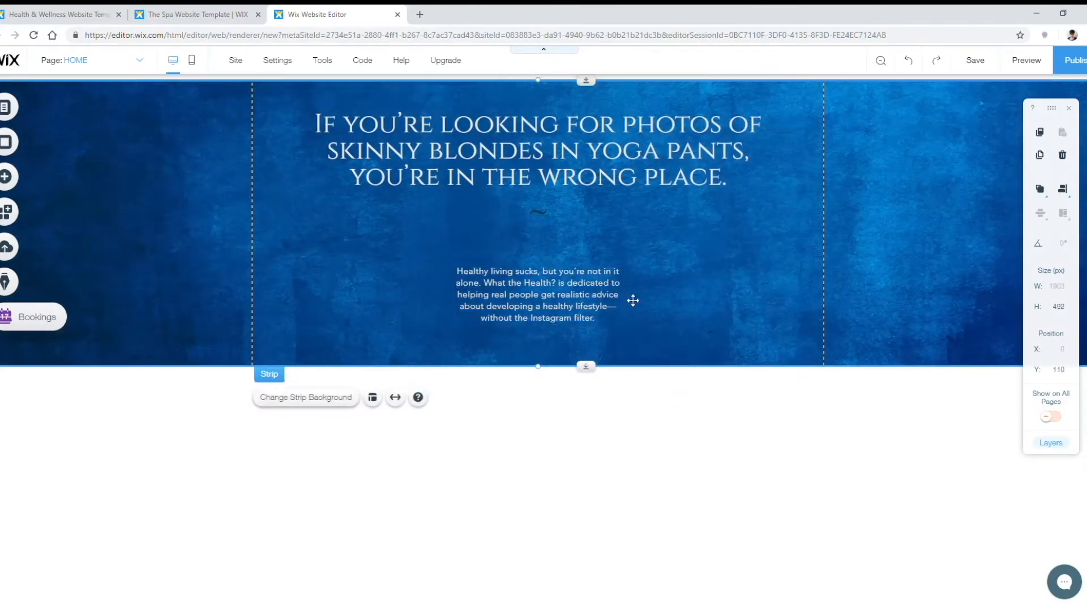
pyautogui.click(622, 299)
pyautogui.moveTo(634, 297); pyautogui.dragTo(706, 298)
pyautogui.moveTo(457, 294); pyautogui.dragTo(414, 299)
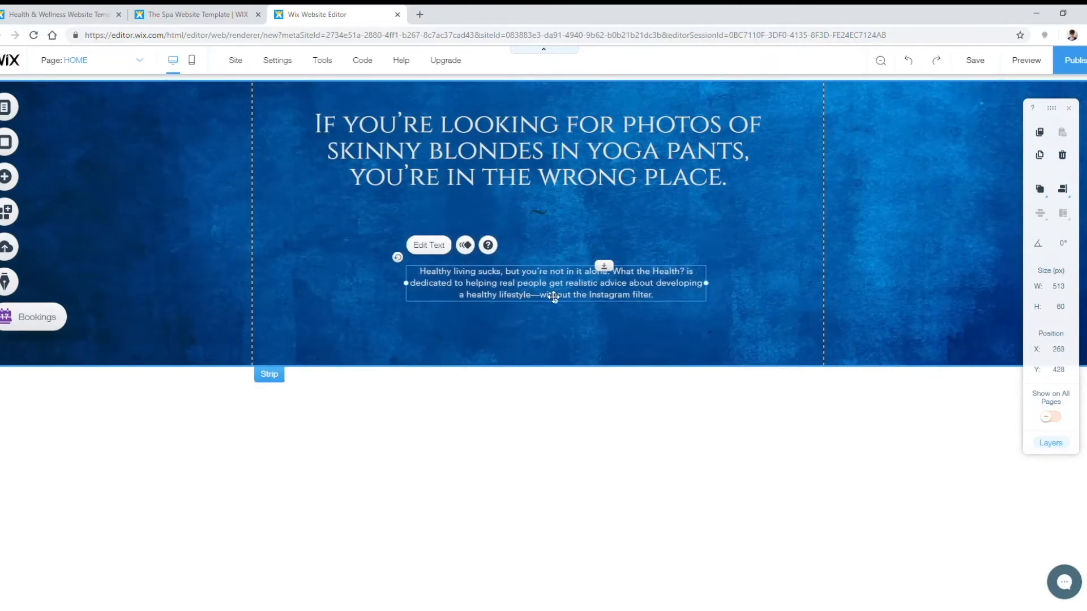
pyautogui.moveTo(555, 294); pyautogui.dragTo(561, 259)
pyautogui.click(585, 316)
# Step: Shorten the blue hero strip to about 364 px tall
pyautogui.click(554, 368)
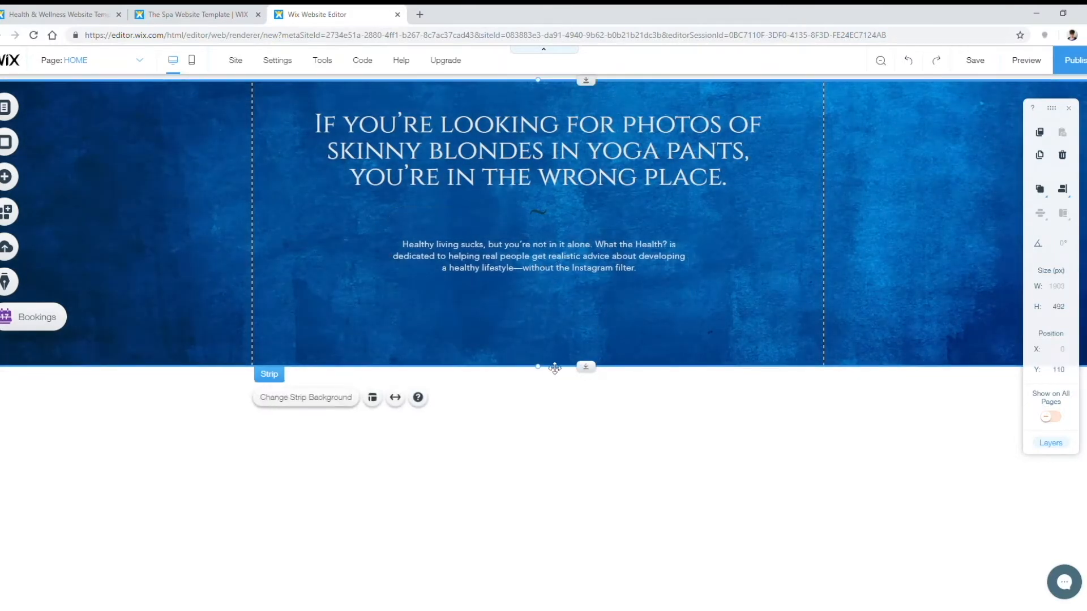
pyautogui.moveTo(544, 372); pyautogui.dragTo(548, 291)
pyautogui.scroll(1, 566, 340)
# Step: Delete the Escape section together with its photo slide deck
pyautogui.click(599, 409)
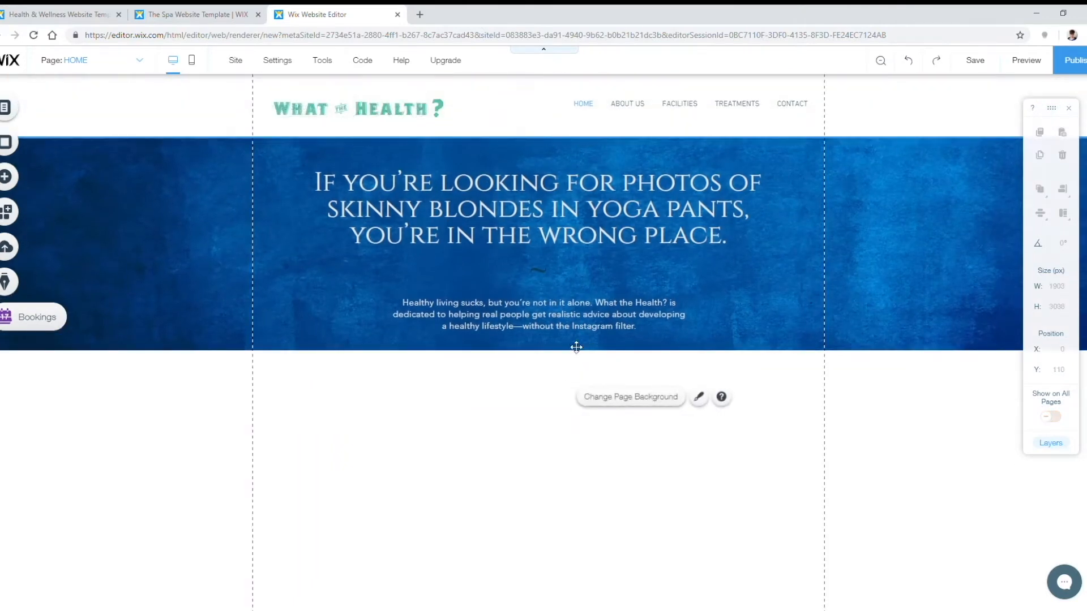
pyautogui.scroll(-5, 926, 379)
pyautogui.scroll(2, 871, 330)
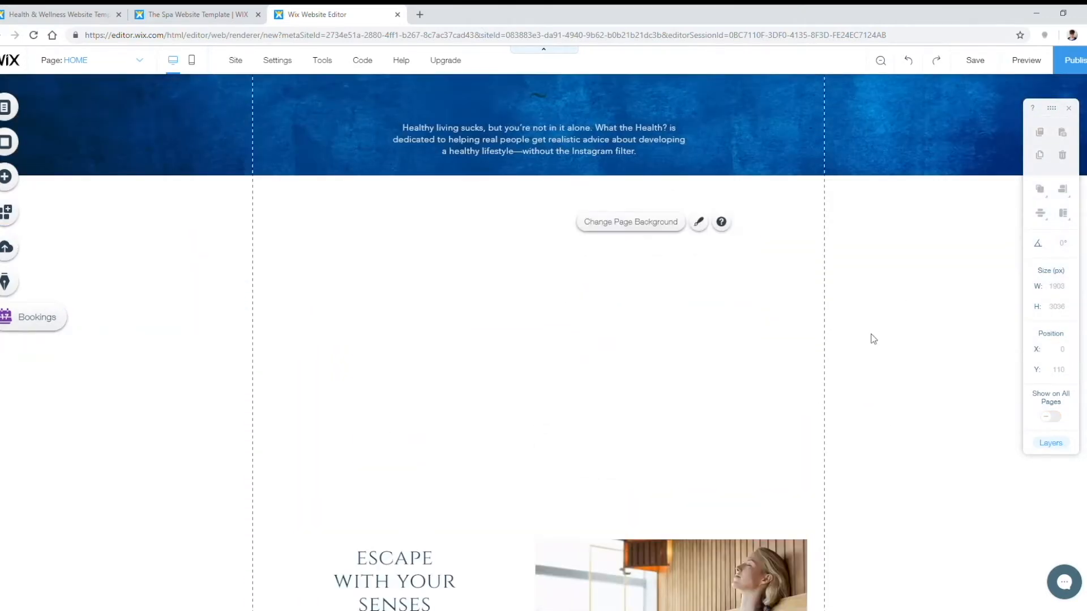
pyautogui.scroll(-3, 854, 305)
pyautogui.scroll(-1, 854, 305)
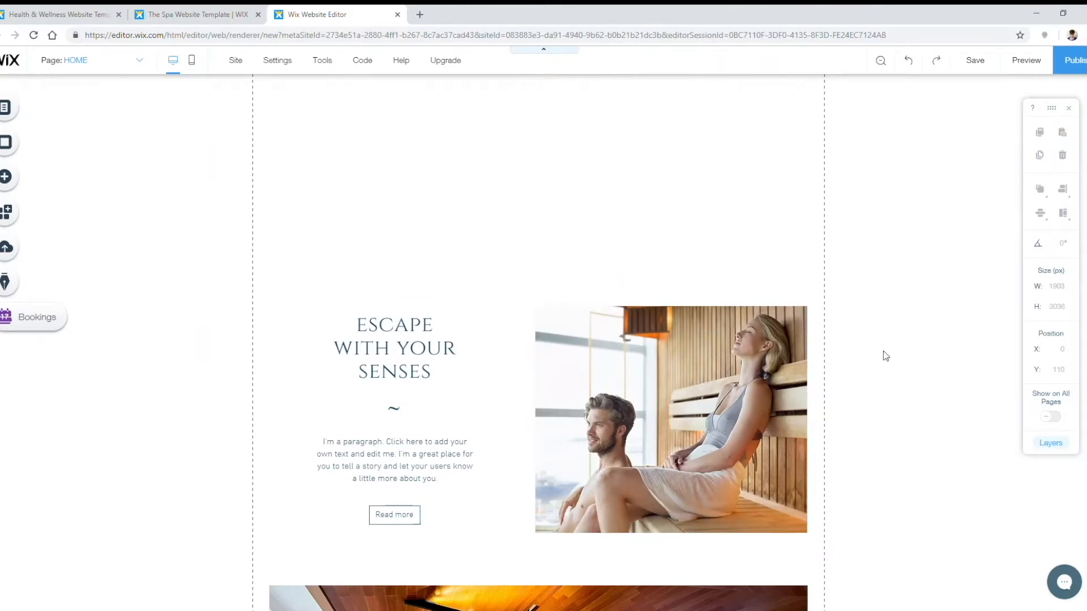
pyautogui.scroll(-6, 908, 361)
pyautogui.scroll(-8, 759, 432)
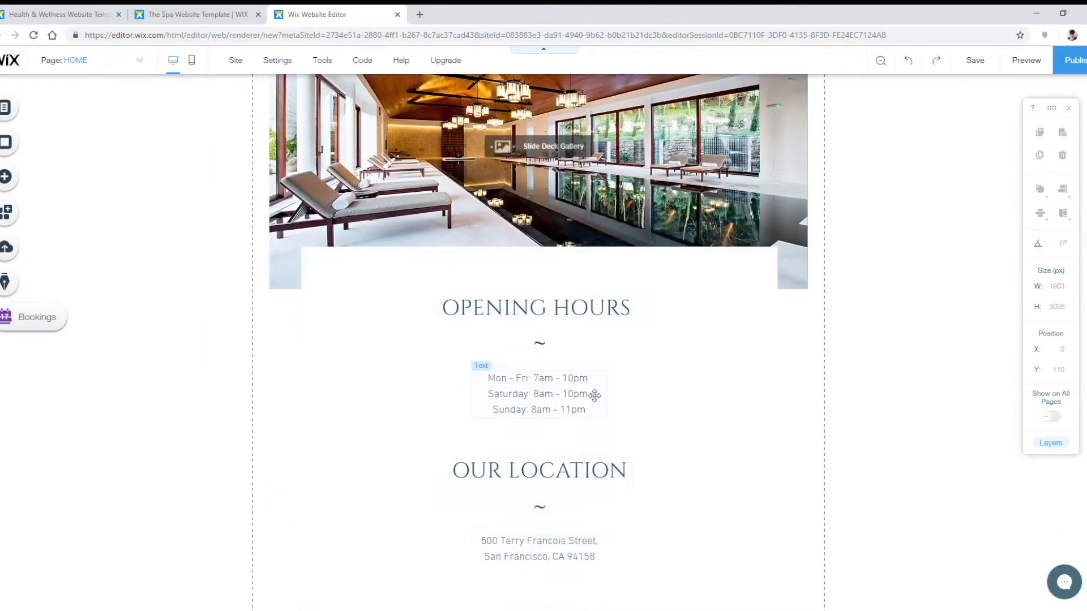
pyautogui.scroll(12, 701, 408)
pyautogui.scroll(9, 687, 405)
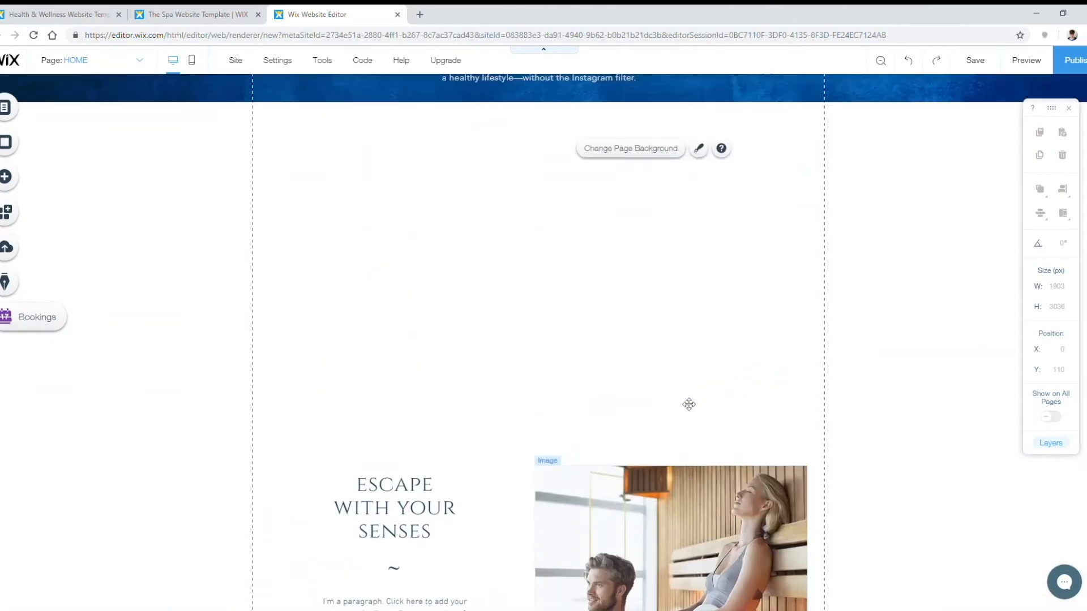
pyautogui.scroll(-8, 766, 410)
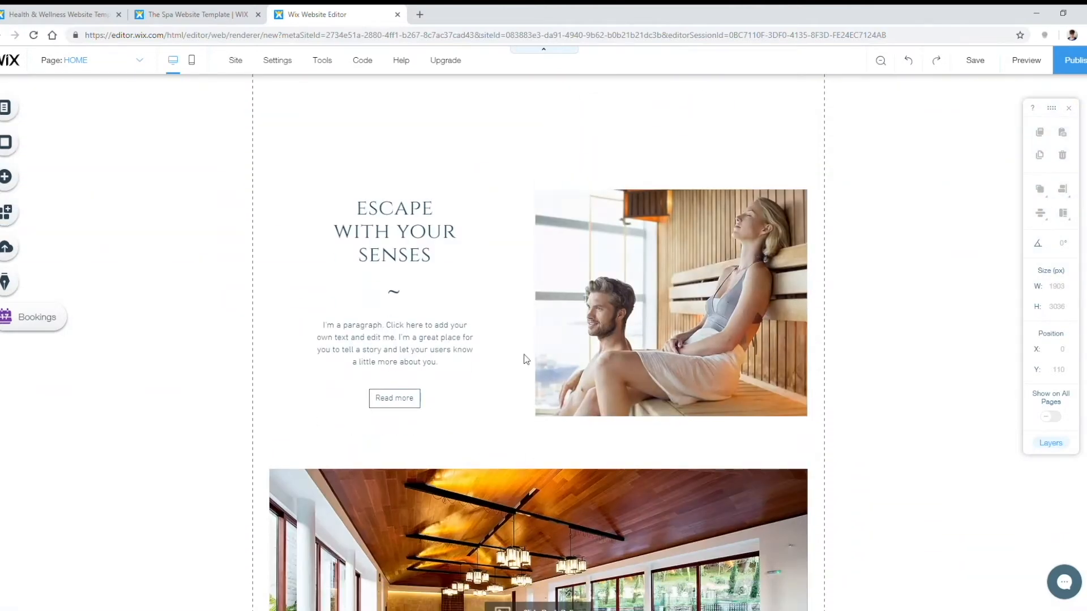
pyautogui.moveTo(357, 138); pyautogui.dragTo(777, 562)
pyautogui.scroll(-2, 732, 466)
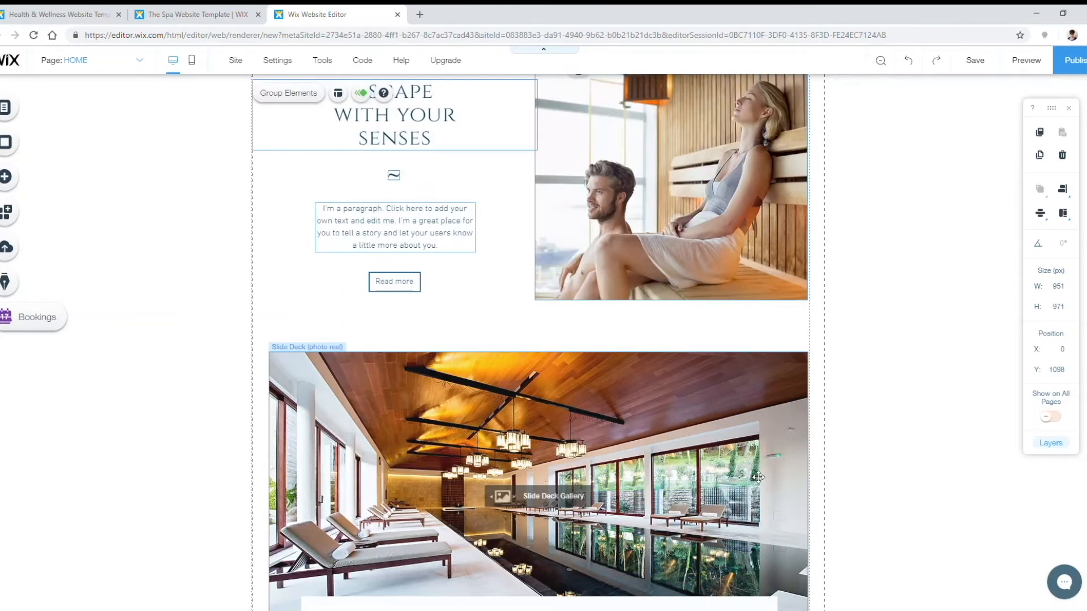
pyautogui.press('Delete')
# Step: Delete the Opening Hours and Our Location container and strip
pyautogui.scroll(-7, 521, 322)
pyautogui.moveTo(367, 125); pyautogui.dragTo(757, 574)
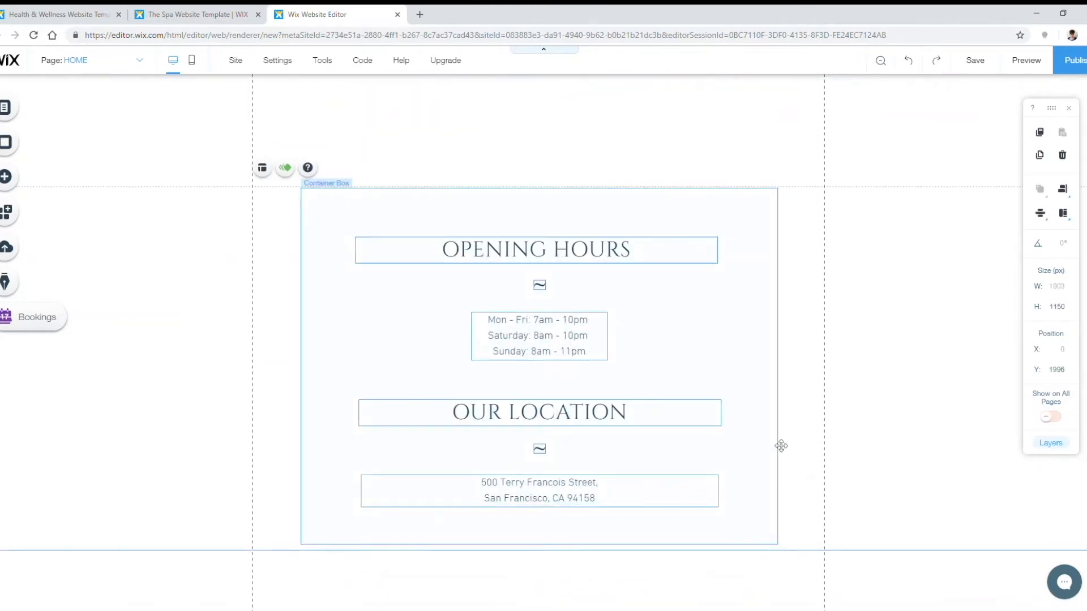
pyautogui.scroll(-4, 851, 373)
pyautogui.press('Delete')
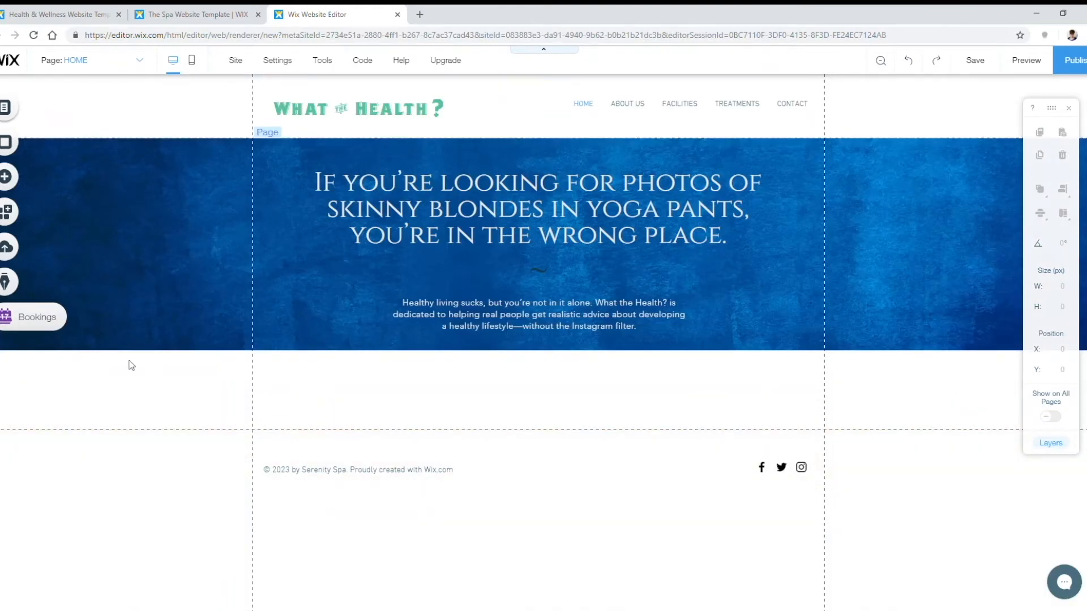
# Step: Add the three-column product repeater from Lists & Grids and drop it just below the hero strip
pyautogui.click(24, 180)
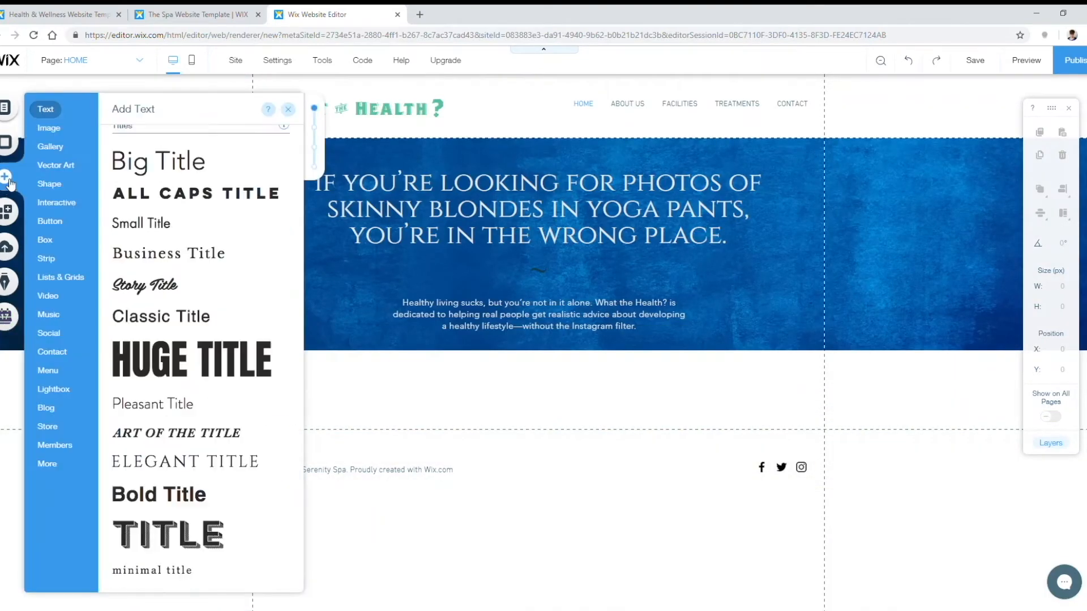
pyautogui.click(71, 279)
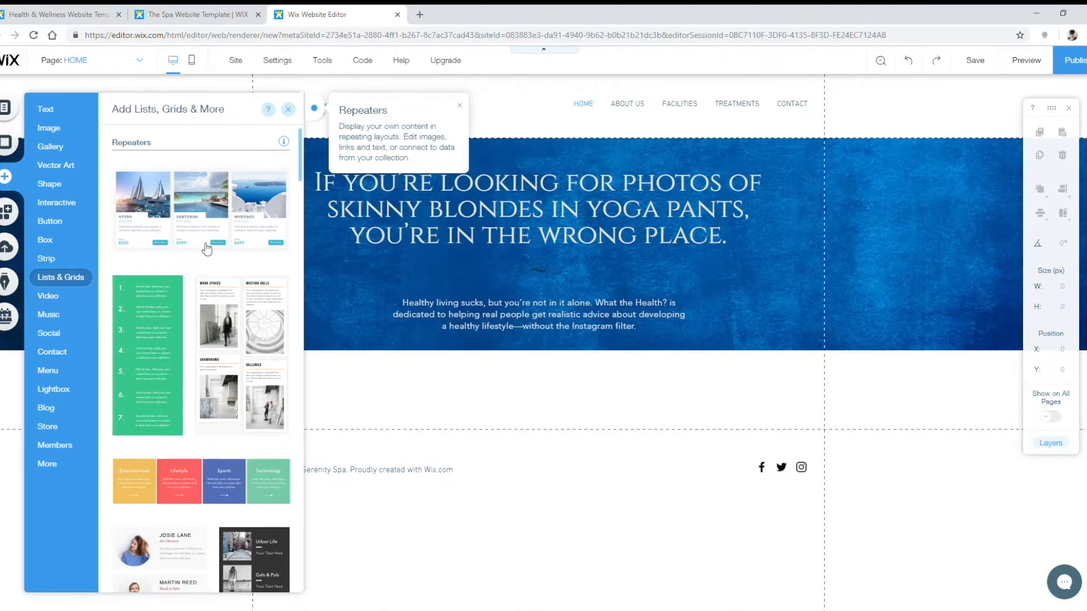
pyautogui.scroll(-2, 206, 249)
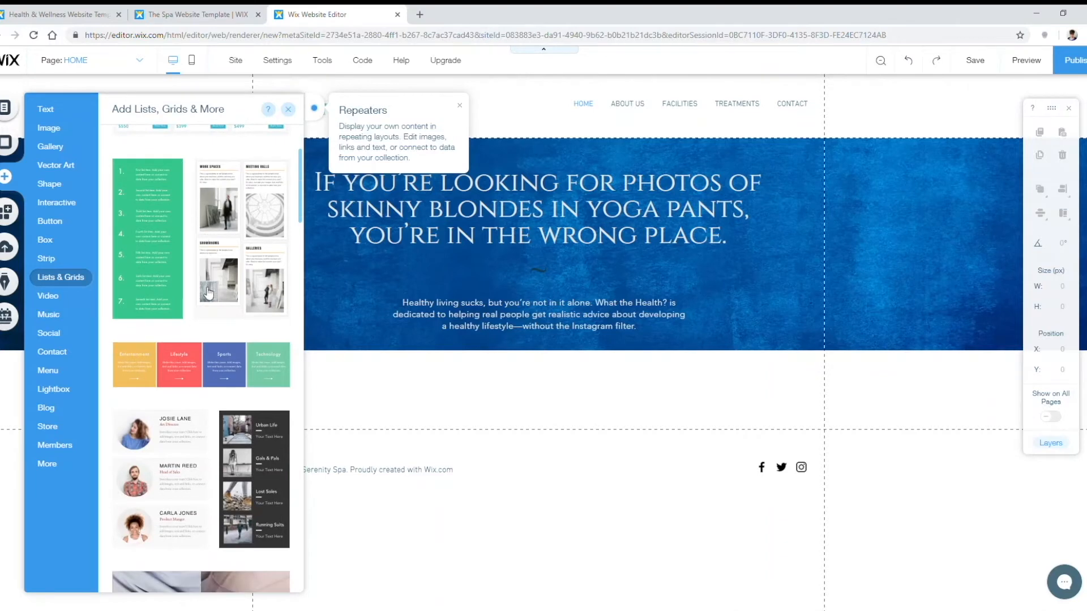
pyautogui.scroll(-6, 209, 291)
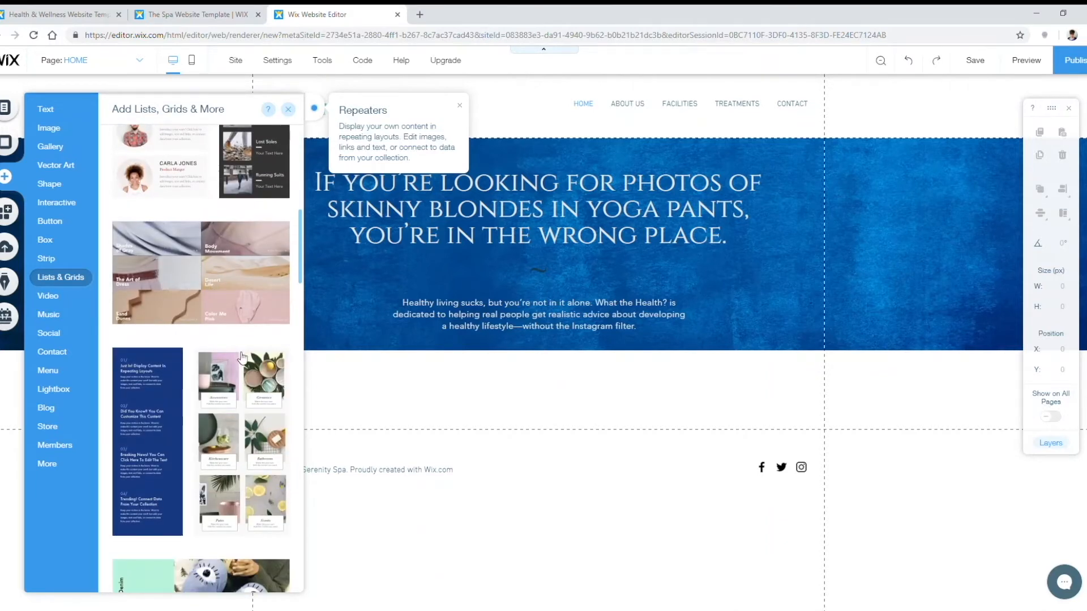
pyautogui.scroll(-6, 212, 327)
pyautogui.scroll(-4, 211, 328)
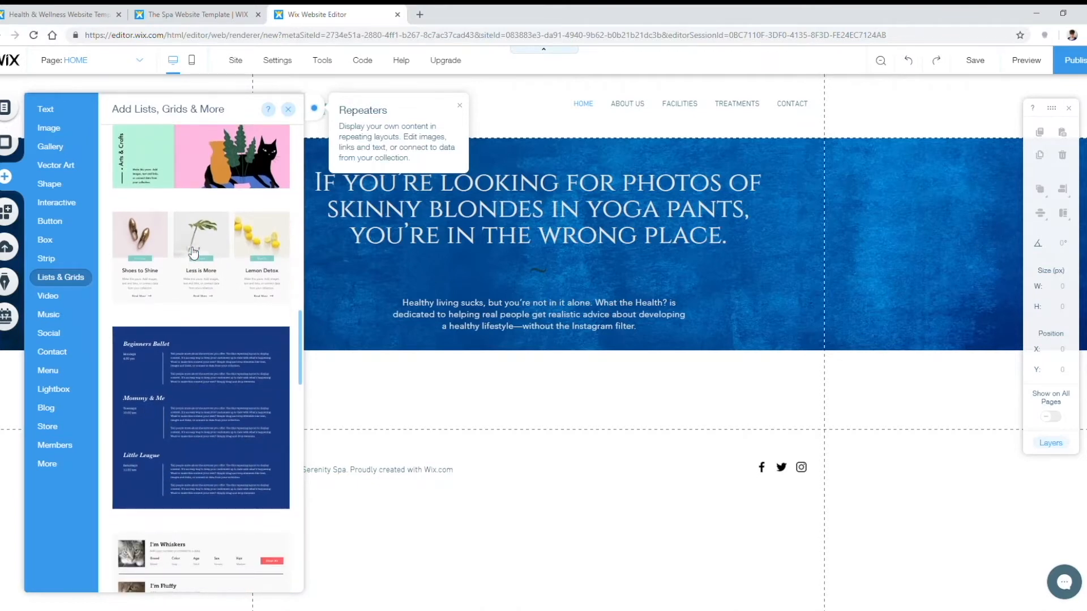
pyautogui.click(193, 252)
pyautogui.moveTo(485, 305); pyautogui.dragTo(496, 384)
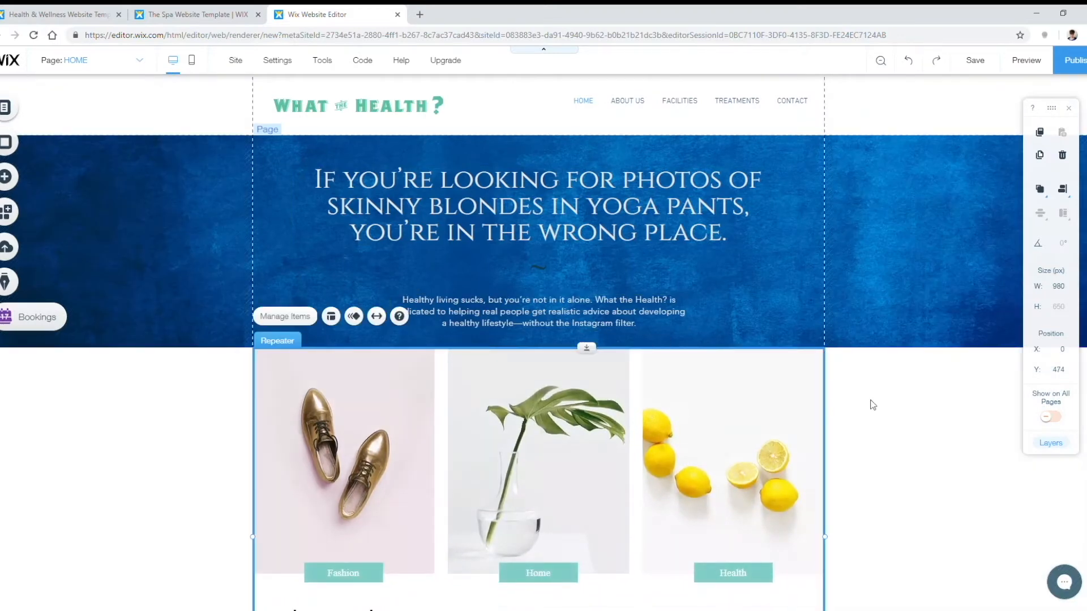
# Step: Delete the Lemon Detox item (Item 3) in Manage Items, leaving two cards
pyautogui.scroll(-3, 868, 403)
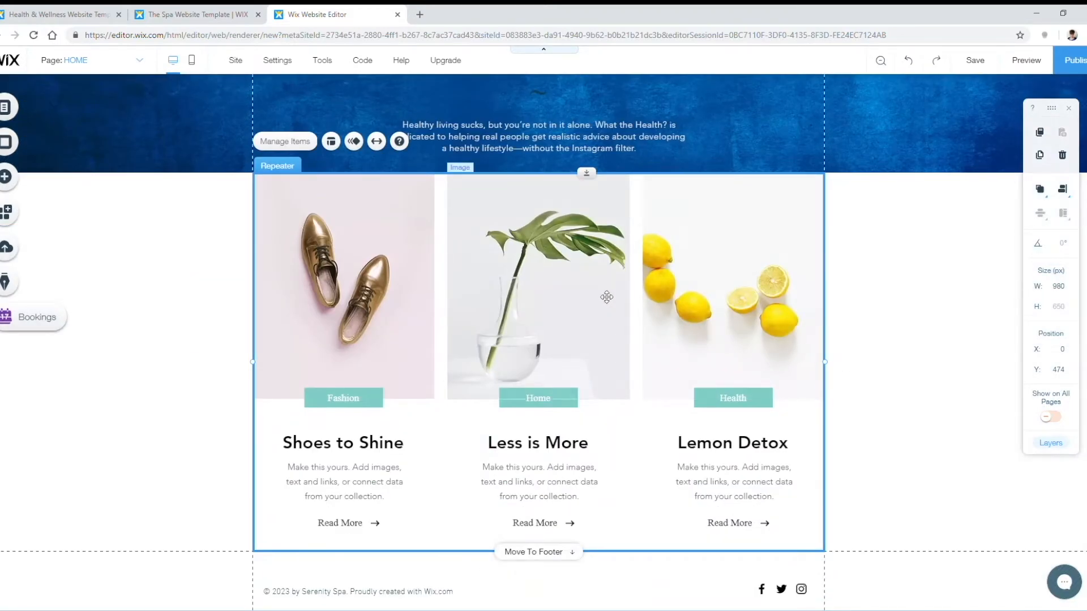
pyautogui.click(721, 275)
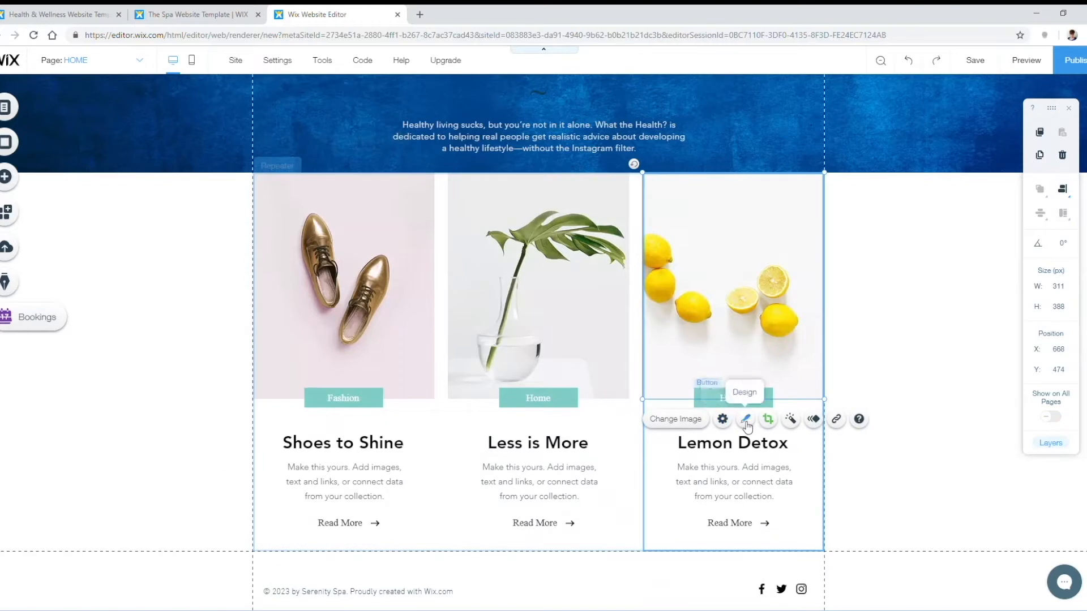
pyautogui.click(621, 539)
pyautogui.click(707, 515)
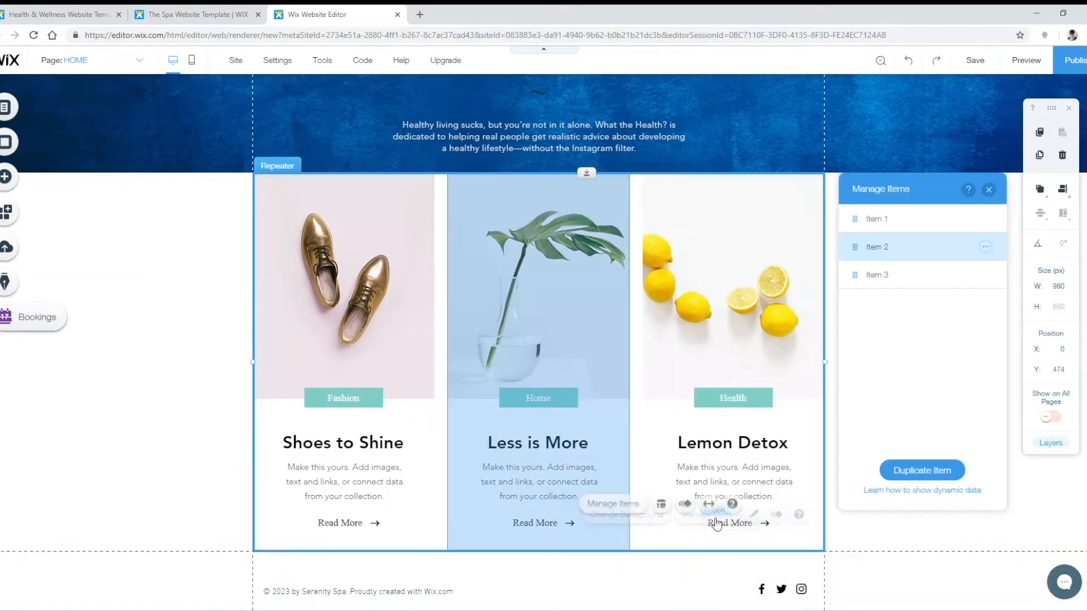
pyautogui.click(986, 275)
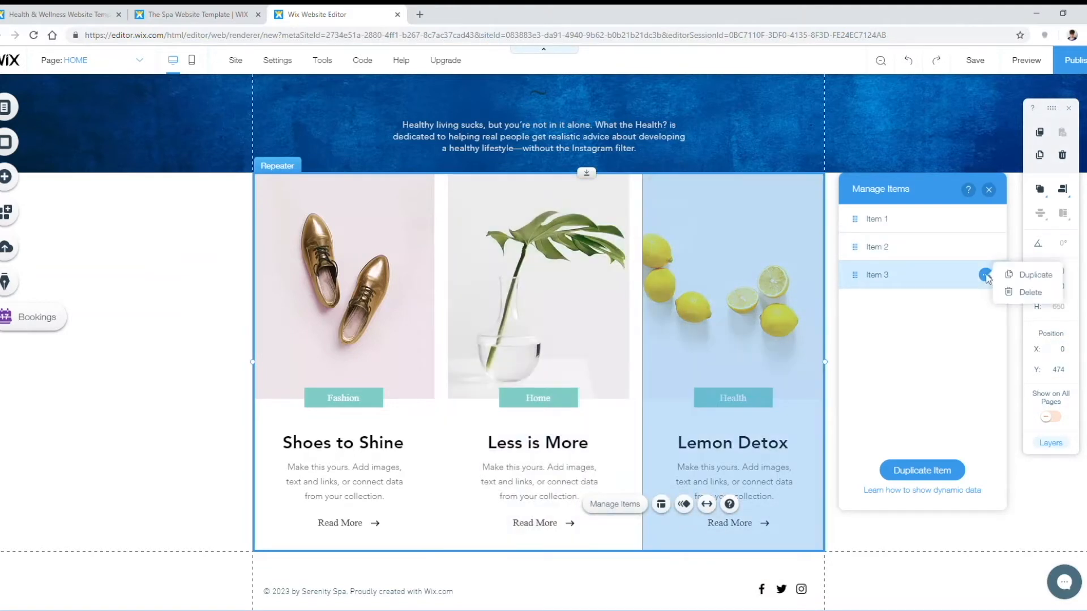
pyautogui.click(1045, 292)
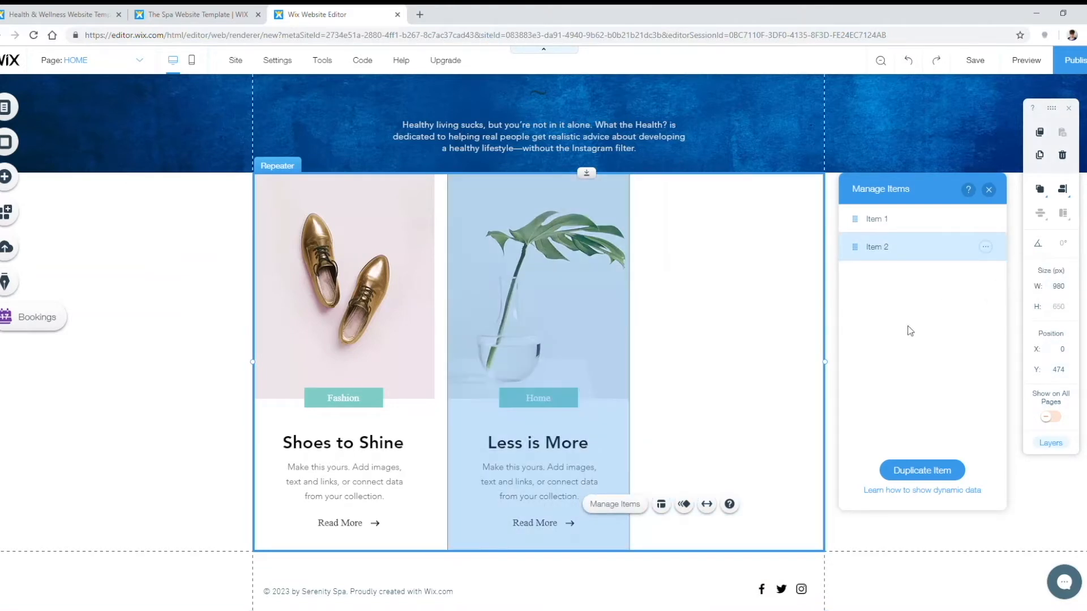
pyautogui.click(989, 190)
pyautogui.click(636, 510)
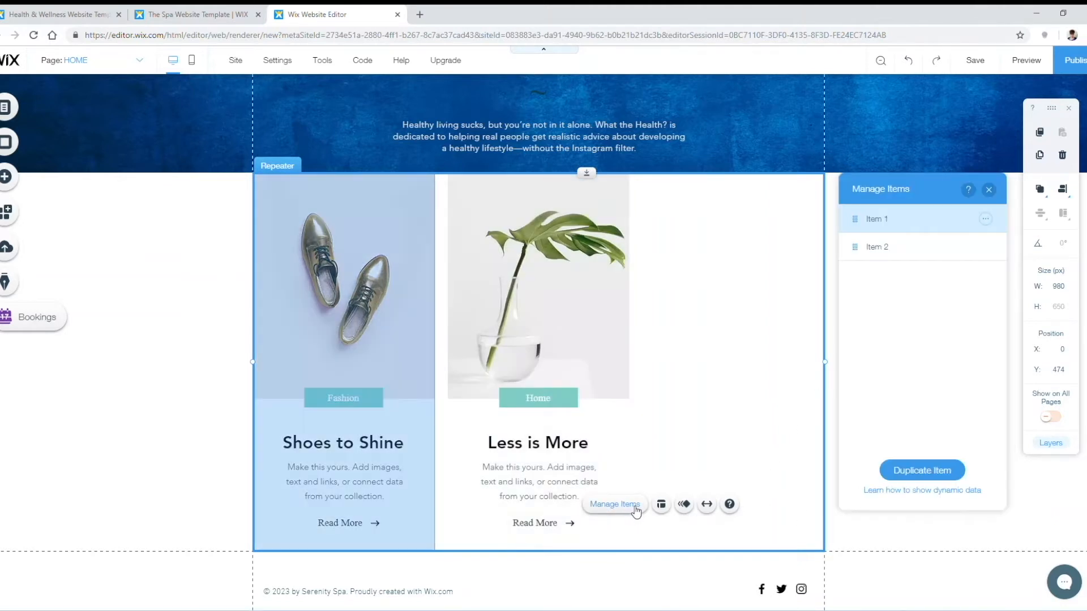
pyautogui.click(989, 191)
pyautogui.moveTo(874, 422); pyautogui.dragTo(375, 320)
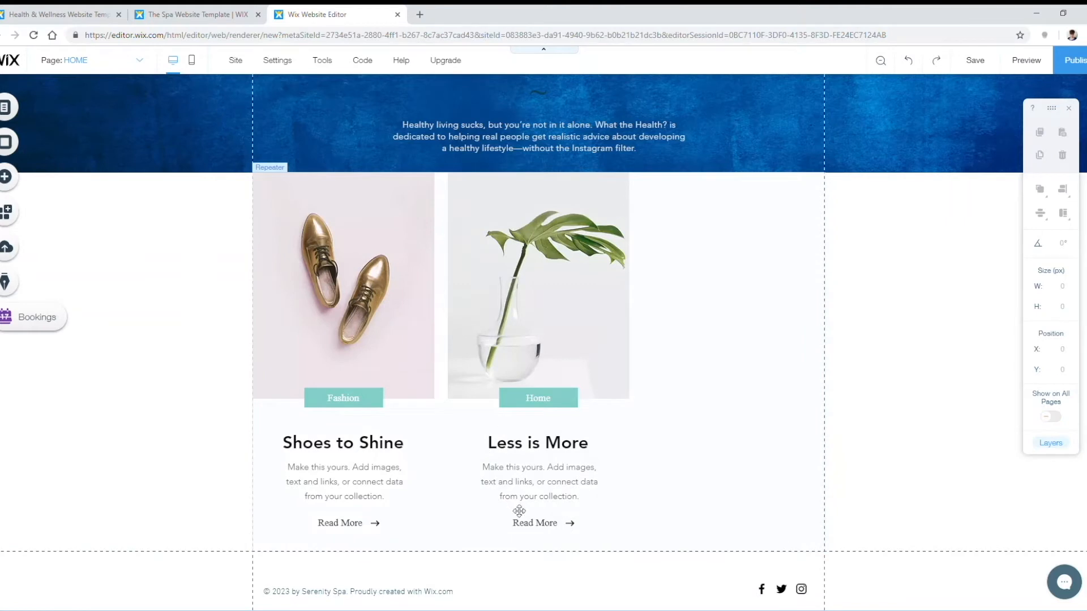
pyautogui.click(368, 326)
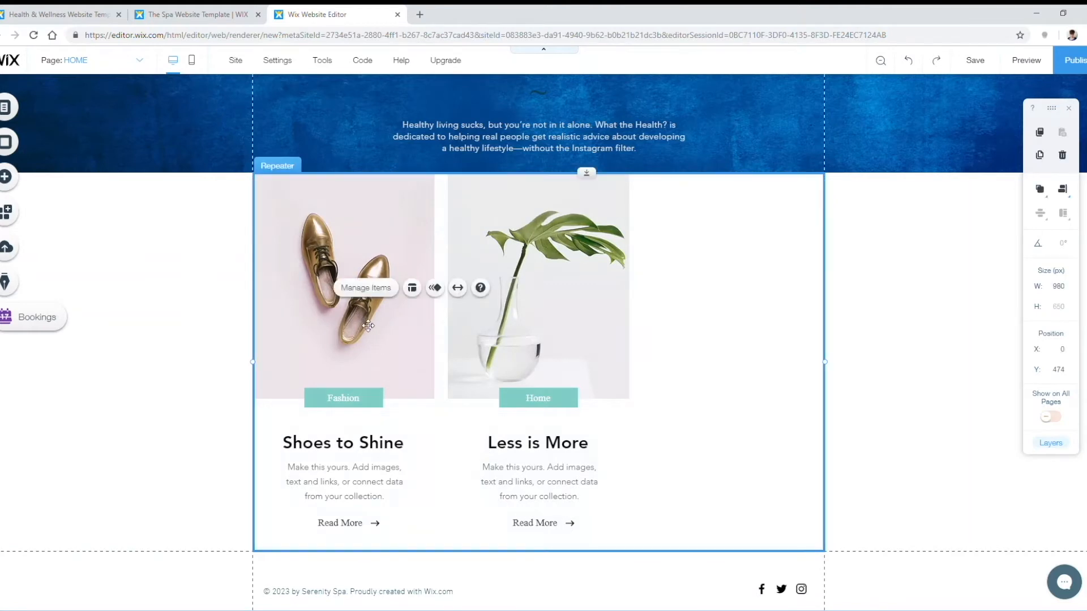
# Step: Set the repeater layout to Center so the two cards are centred
pyautogui.click(412, 288)
pyautogui.click(904, 254)
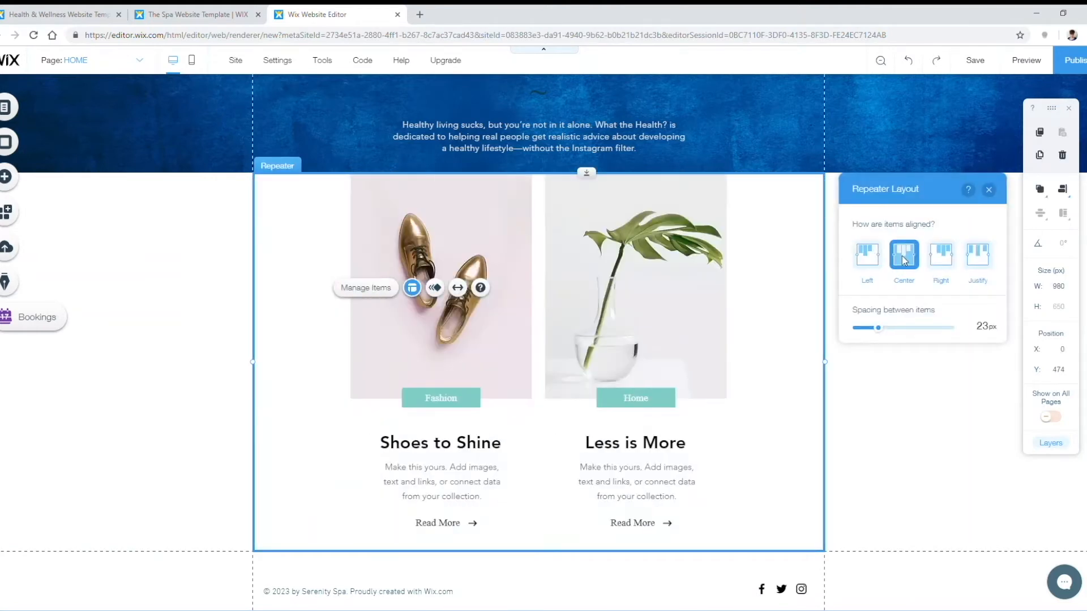
pyautogui.click(881, 451)
# Step: Delete the category buttons, Read More links and arrows from both cards
pyautogui.click(443, 403)
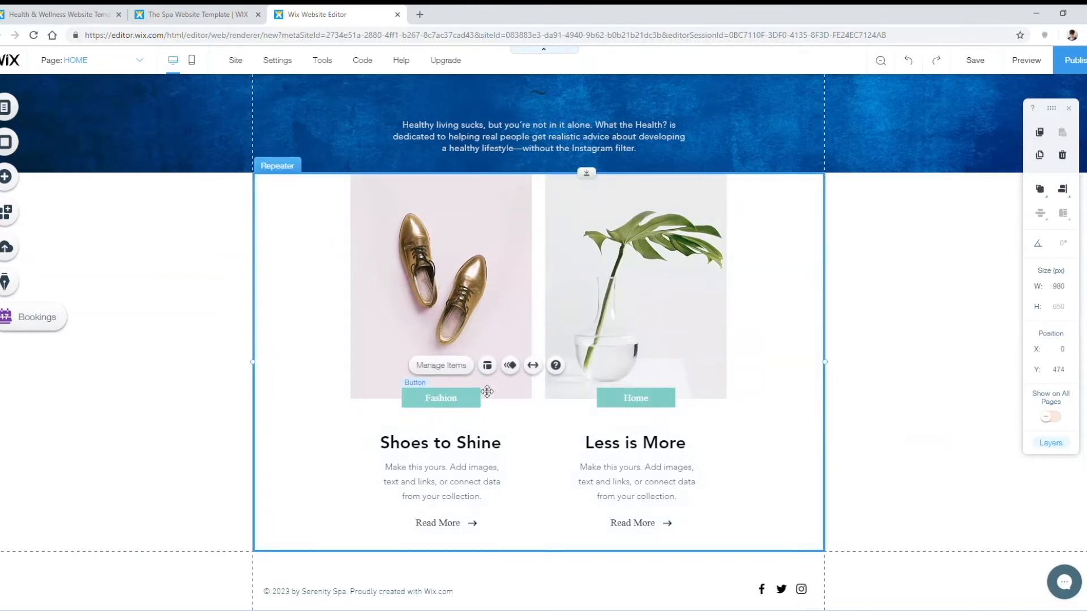
pyautogui.click(426, 270)
pyautogui.click(627, 351)
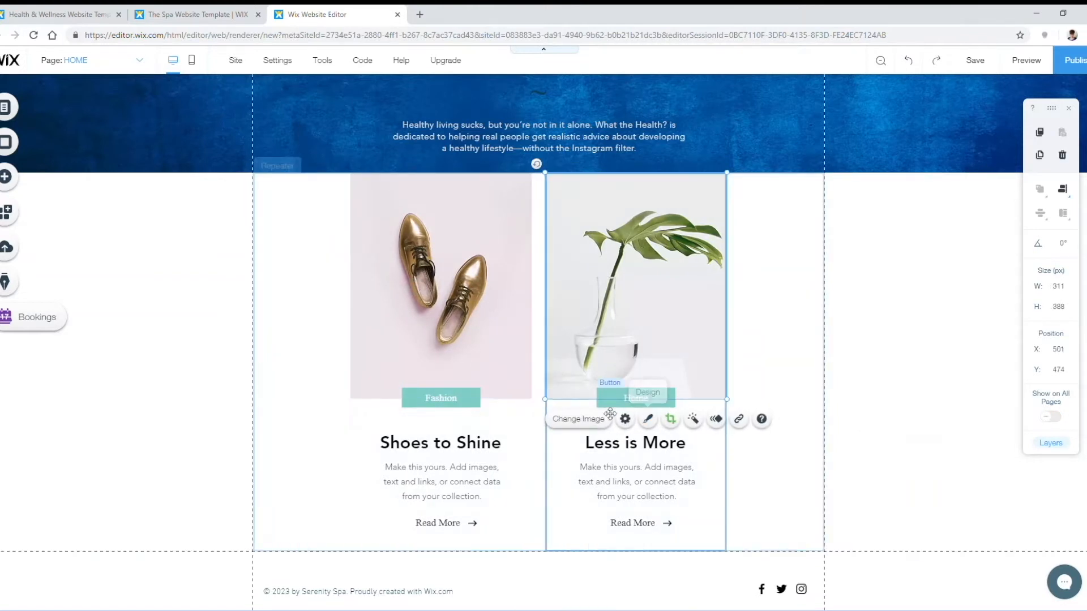
pyautogui.click(388, 429)
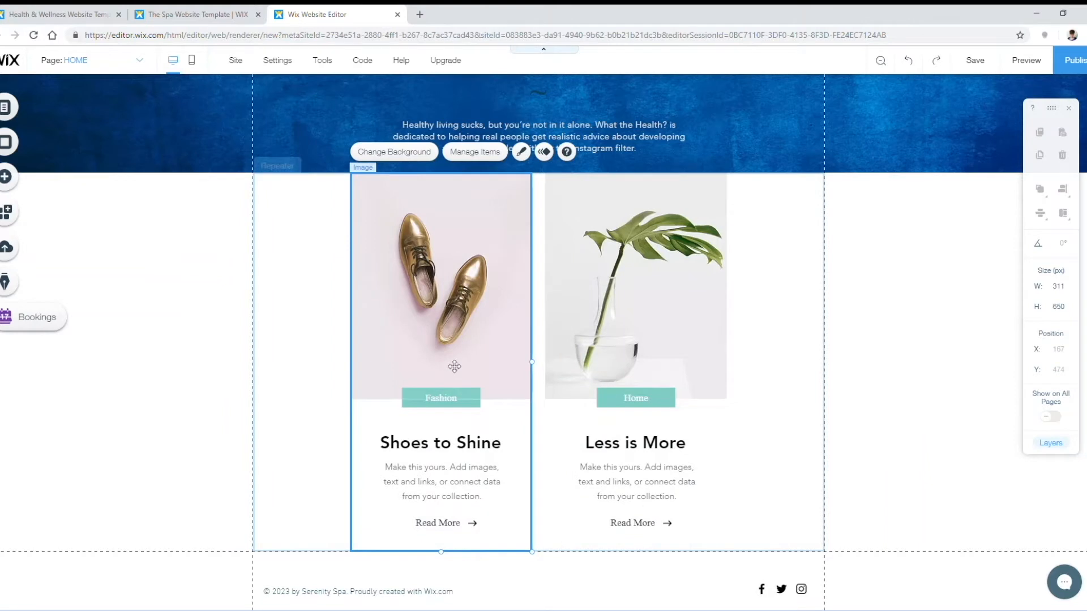
pyautogui.click(424, 410)
pyautogui.click(424, 406)
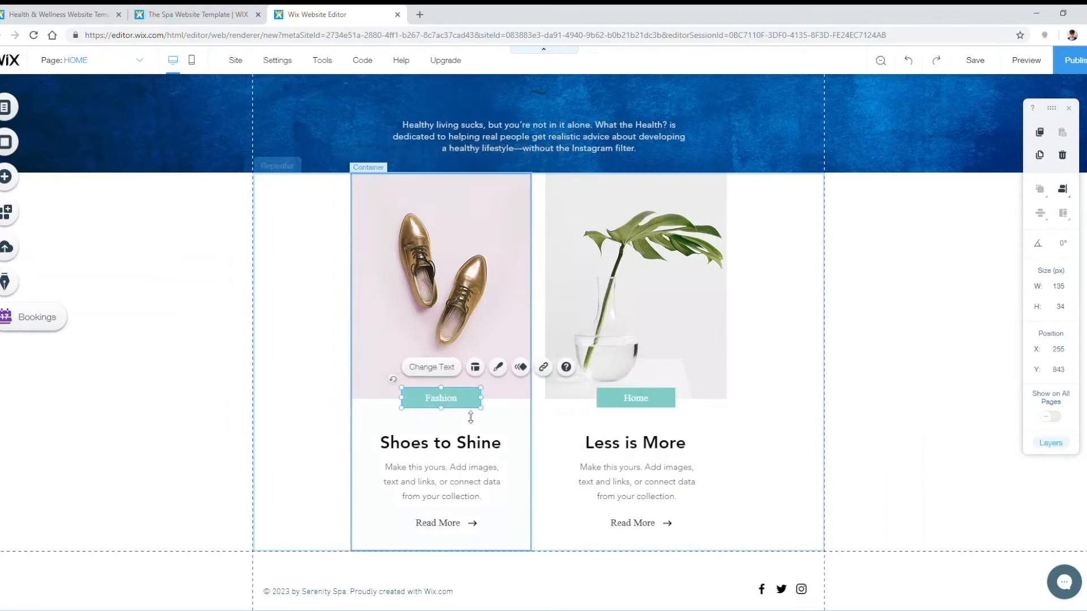
pyautogui.press('Delete')
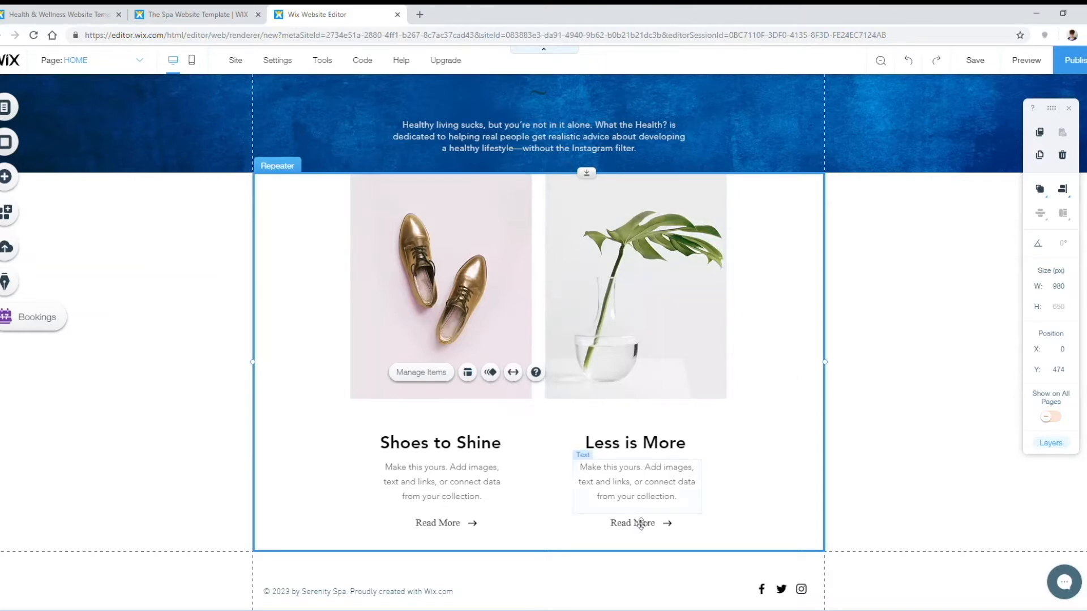
pyautogui.click(445, 527)
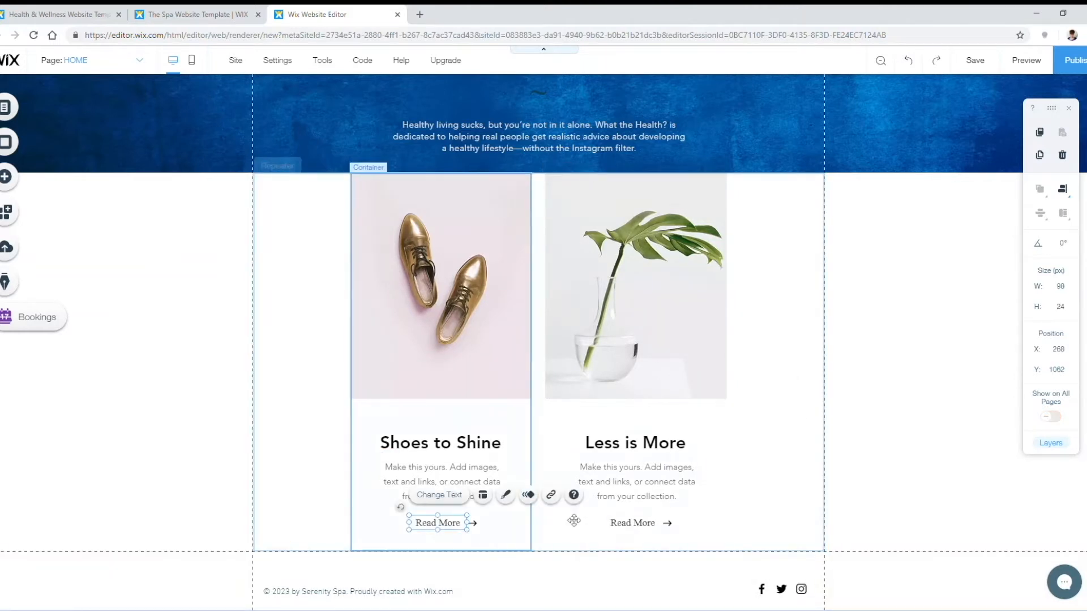
pyautogui.press('Delete')
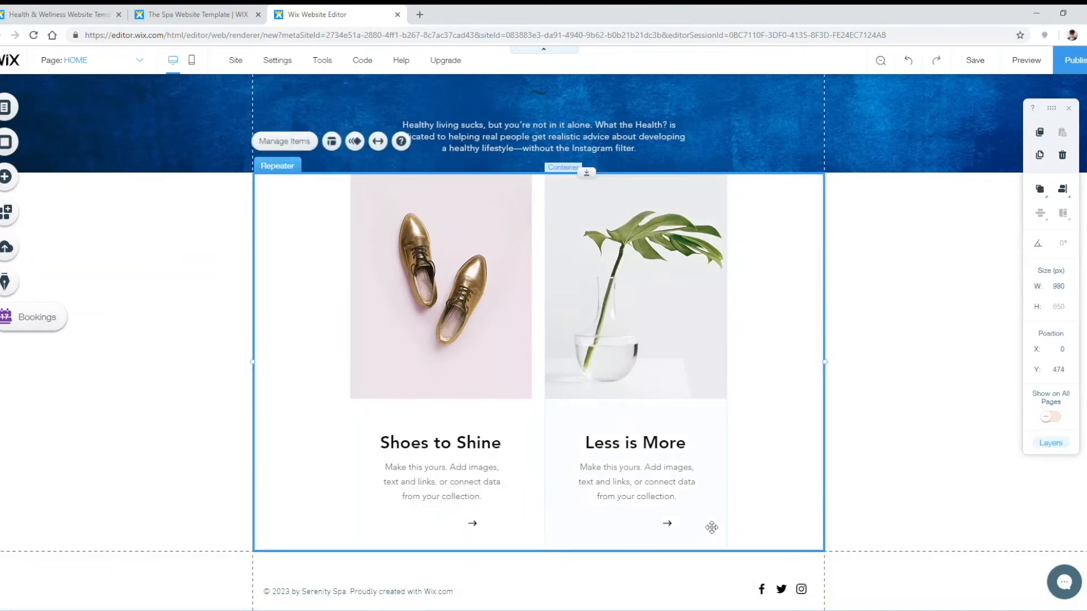
pyautogui.click(482, 532)
pyautogui.press('Delete')
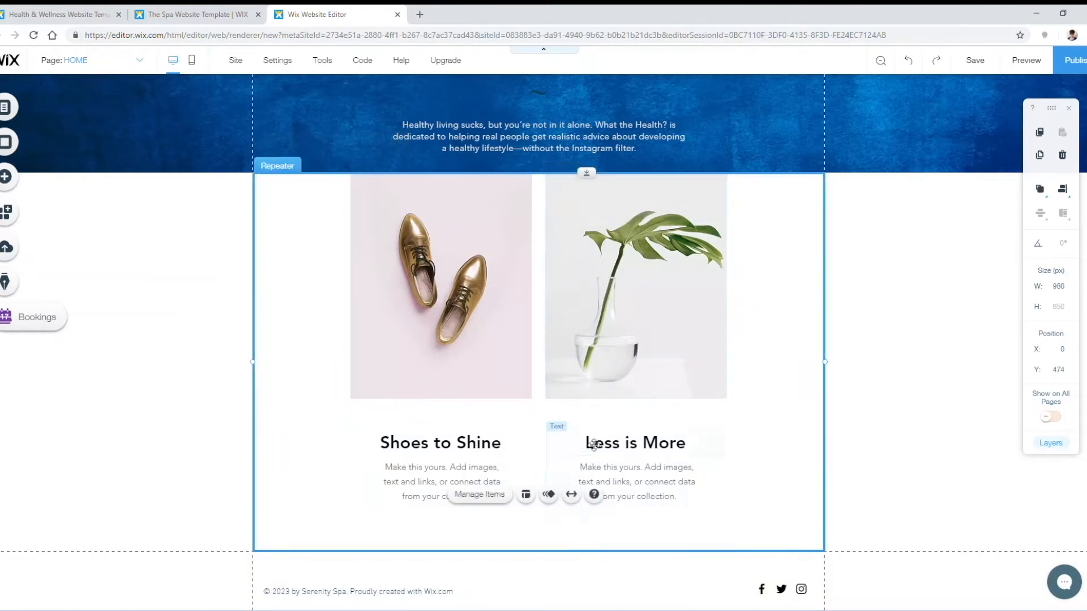
# Step: Undo an accidental repeater move and reselect the first card
pyautogui.moveTo(784, 529); pyautogui.dragTo(395, 456)
pyautogui.hotkey('ctrl', 'z')
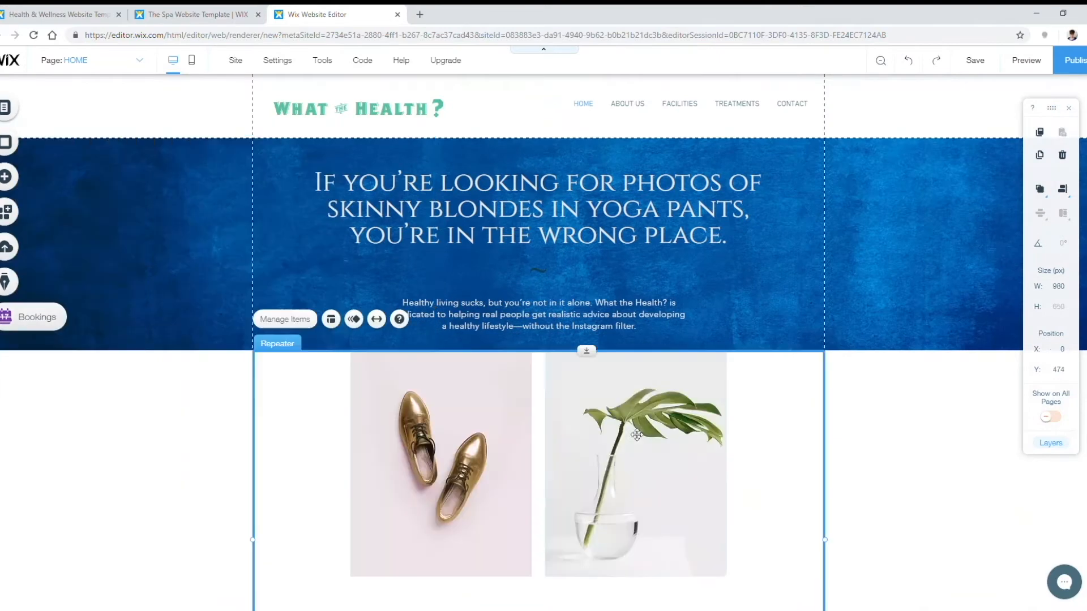
pyautogui.scroll(-3, 453, 424)
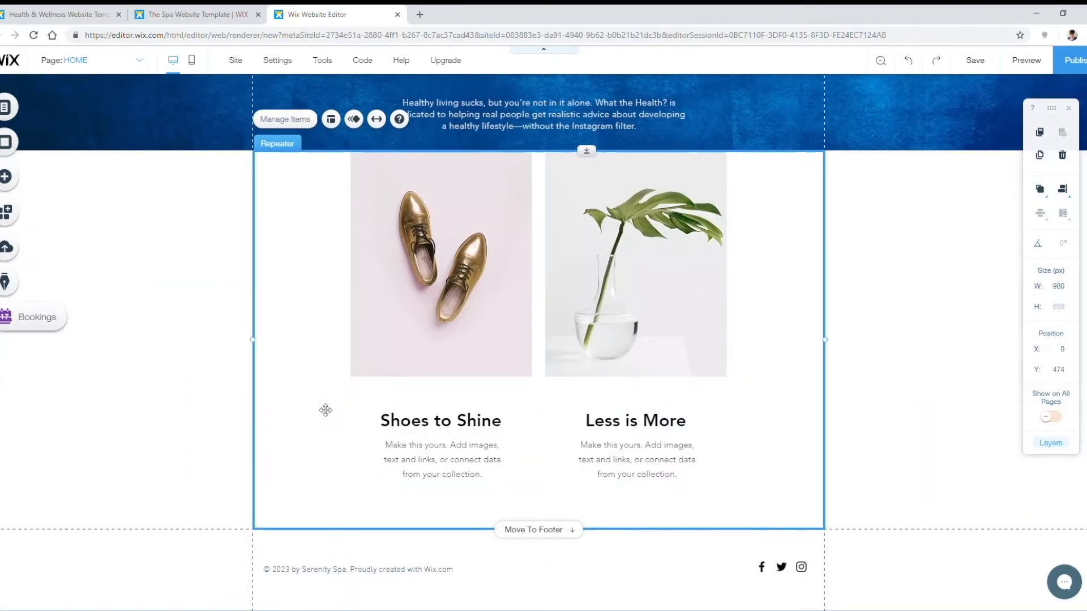
pyautogui.click(222, 406)
pyautogui.click(399, 430)
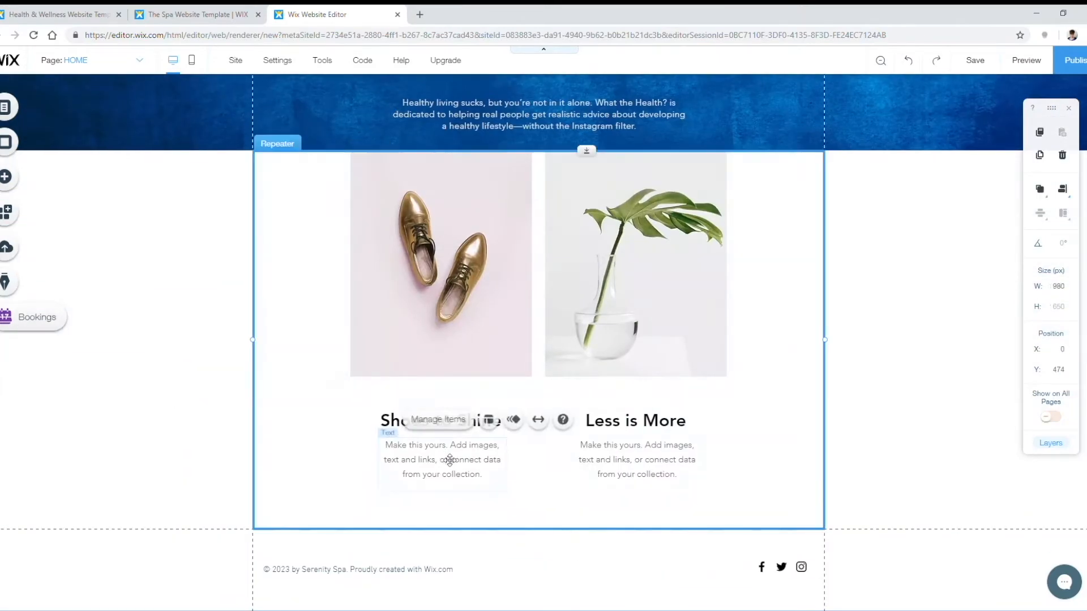
pyautogui.press('Escape')
pyautogui.click(412, 448)
pyautogui.moveTo(444, 466); pyautogui.dragTo(445, 456)
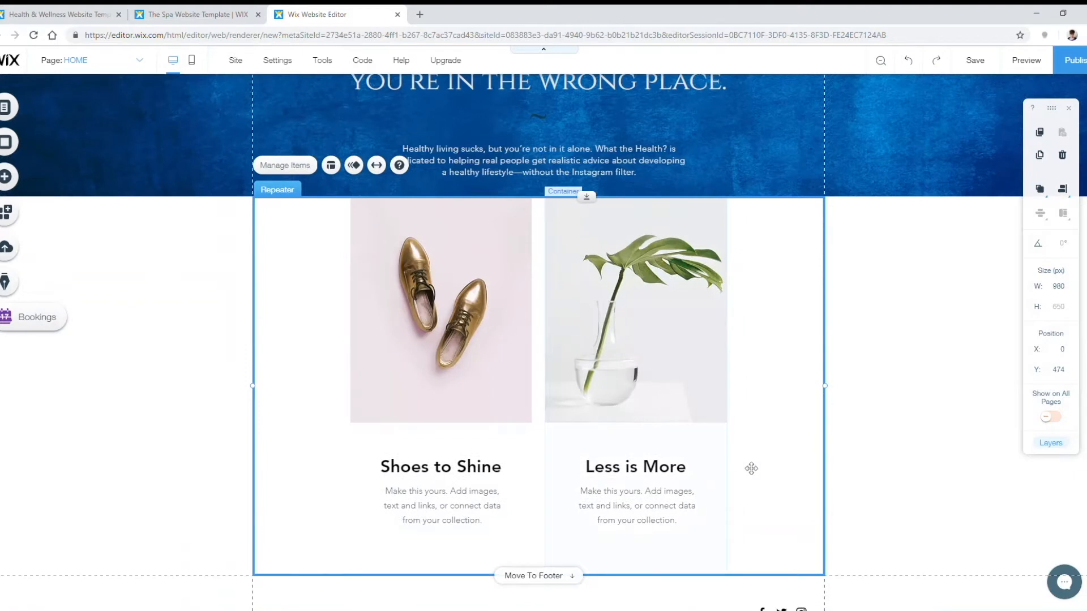
pyautogui.click(765, 479)
pyautogui.click(444, 466)
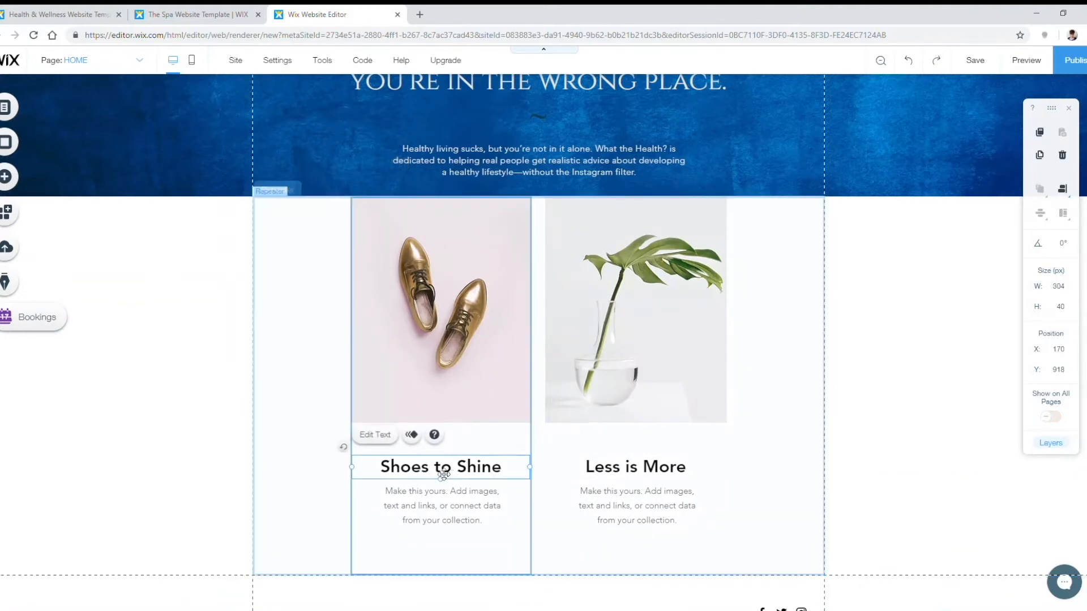
pyautogui.click(382, 450)
# Step: Retitle the first card 'Doable Tips' and paste the 'Real talk' paragraph as its body
pyautogui.click(416, 469)
pyautogui.doubleClick(416, 469)
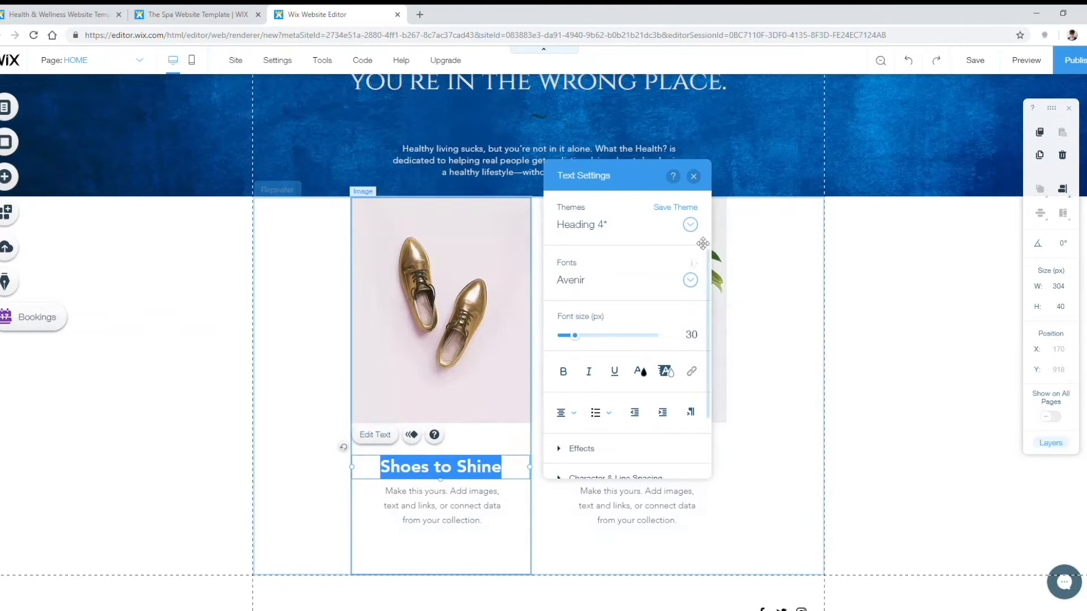
pyautogui.write('Doable Tips')
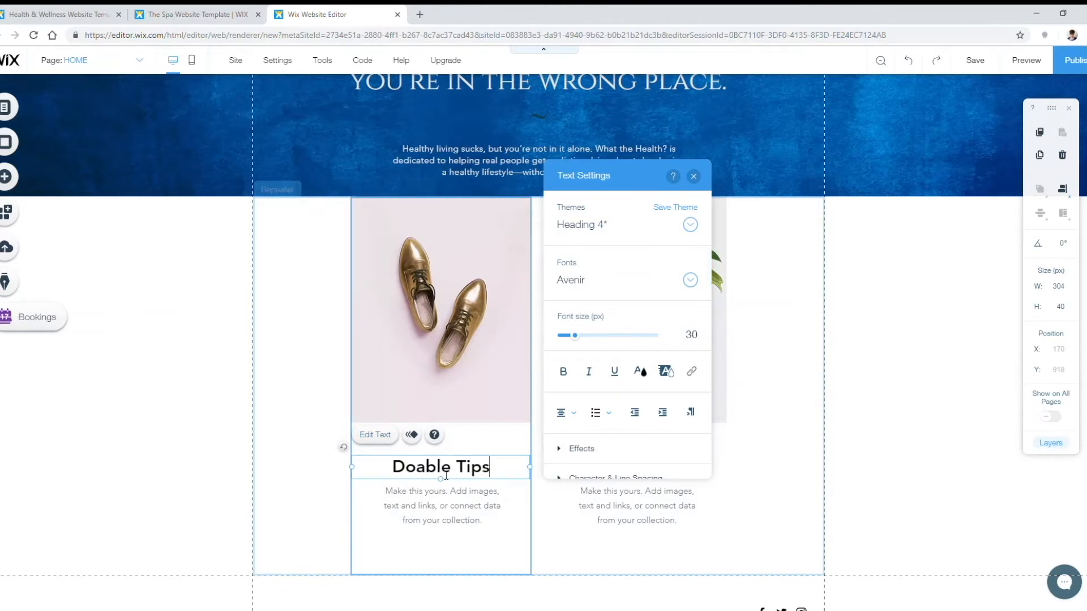
pyautogui.click(447, 509)
pyautogui.doubleClick(446, 512)
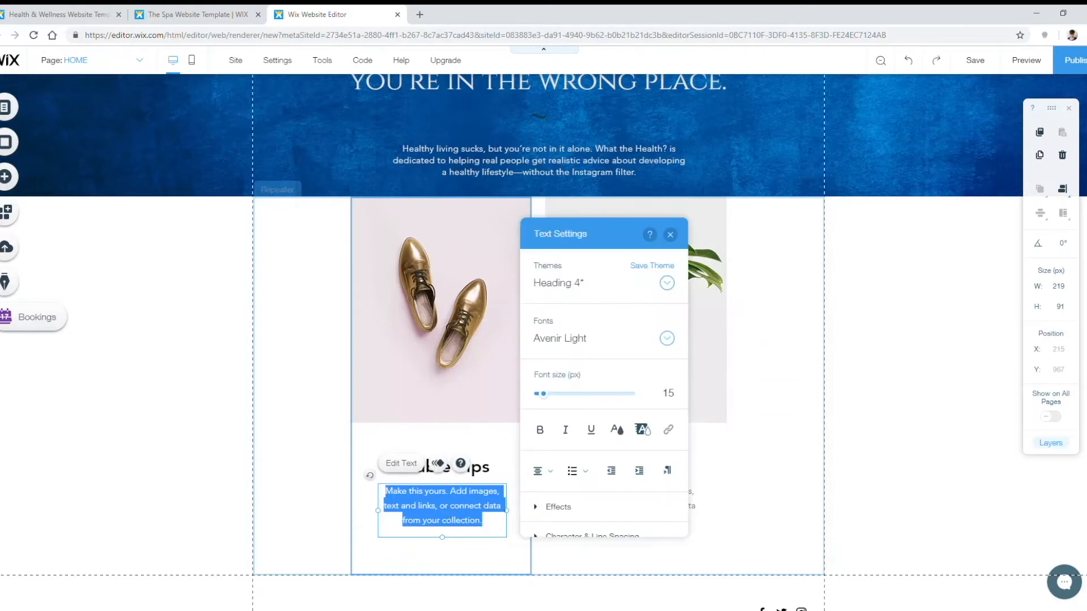
pyautogui.hotkey('alt', 'Tab')
pyautogui.click(425, 517)
pyautogui.hotkey('ctrl', 'a')
pyautogui.write("Real talk: healthy living is hard. So we provide realistic wellness advice that can actually work for your lifestyle. And we tell it to you straight so you don't have to feel guilty when wellness isn't as easy as your LuLu Lemon-wearing friends claim.")
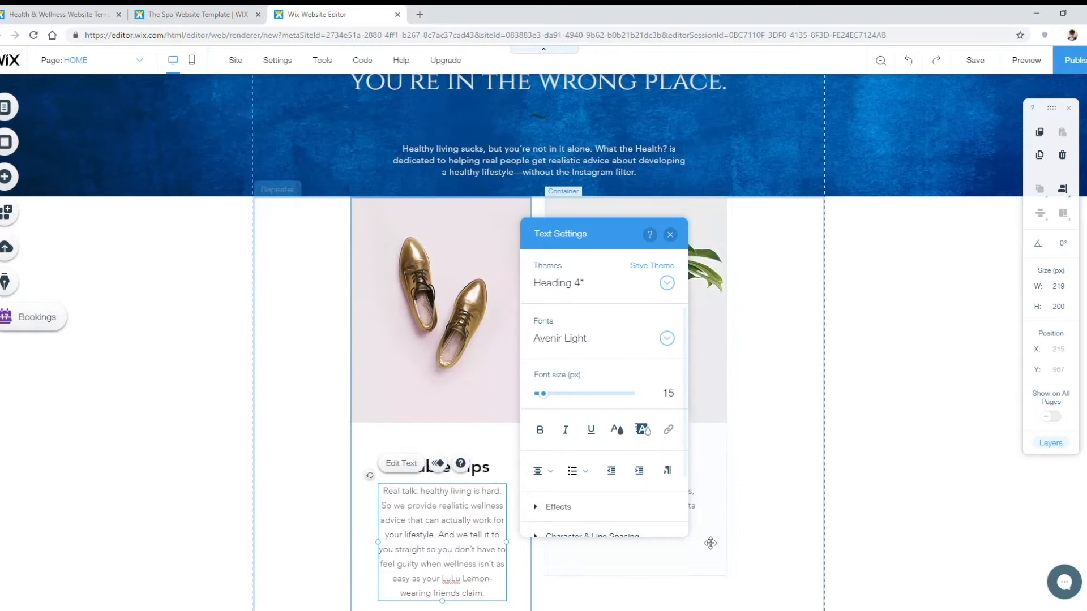
# Step: Widen the Real talk text box and retitle the second card 'Debunking the Myths'
pyautogui.click(803, 503)
pyautogui.scroll(-2, 803, 503)
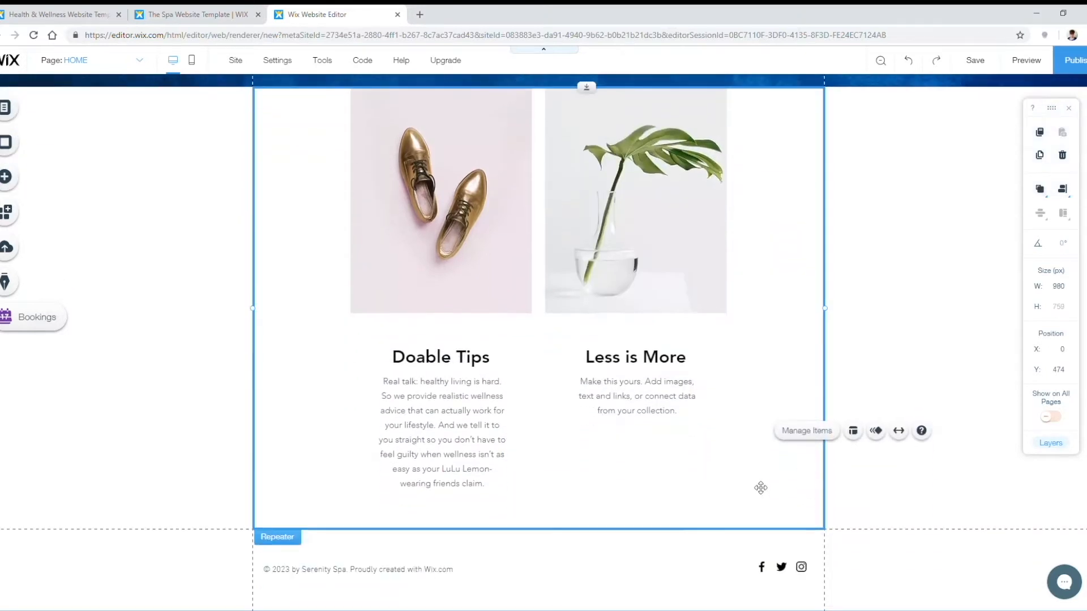
pyautogui.click(389, 439)
pyautogui.moveTo(379, 434)
pyautogui.mouseDown()
pyautogui.moveTo(358, 439)
pyautogui.moveTo(374, 440)
pyautogui.mouseUp()
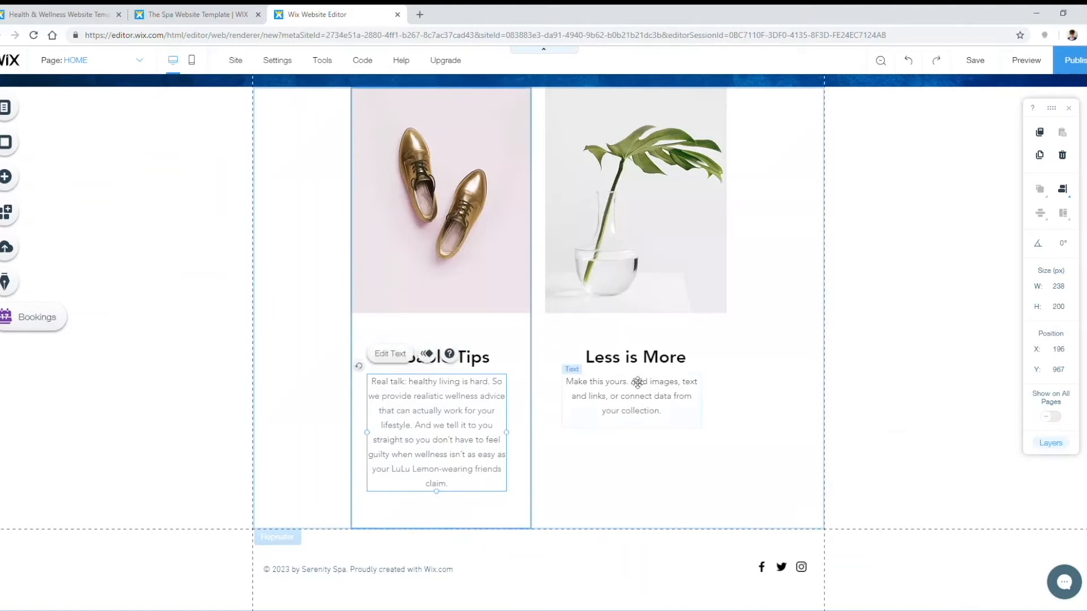
pyautogui.moveTo(517, 440); pyautogui.dragTo(522, 441)
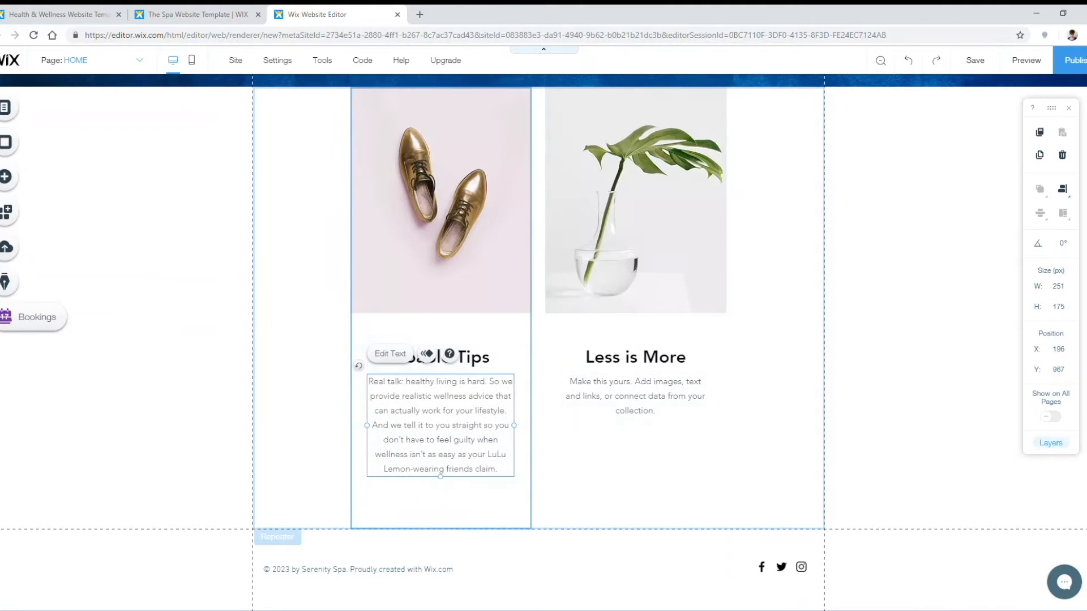
pyautogui.doubleClick(645, 356)
pyautogui.write('Debunking the Myths')
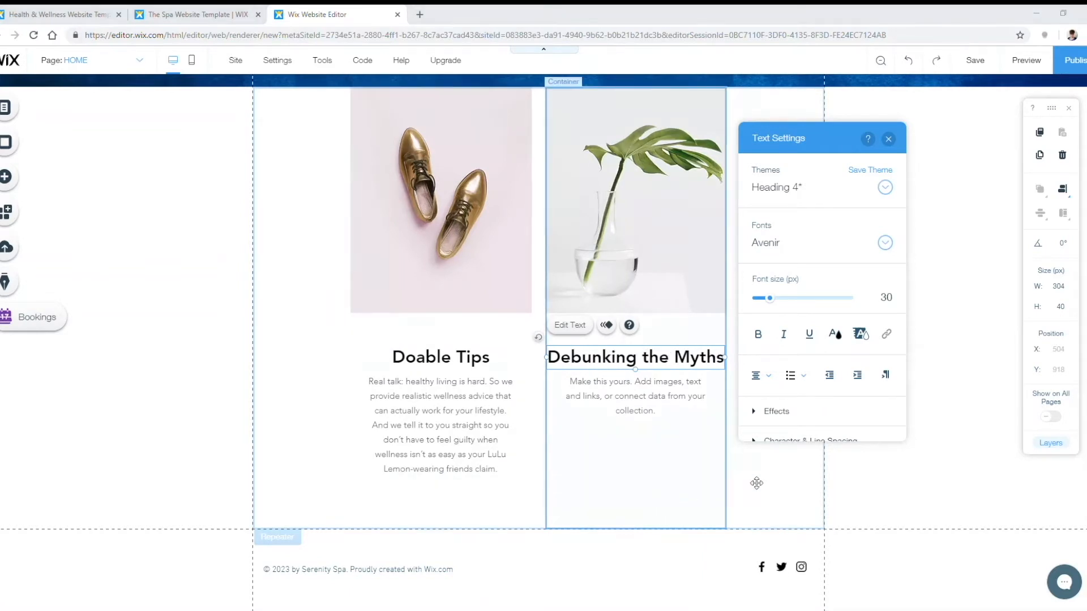
pyautogui.doubleClick(573, 380)
pyautogui.write("There are a lot of wellness fads out there, and not all of them are actually good for you. So before you go and give yourself an activated charcoal enema, check in with us to see if the fad you're eyeing has any basis in actual science.")
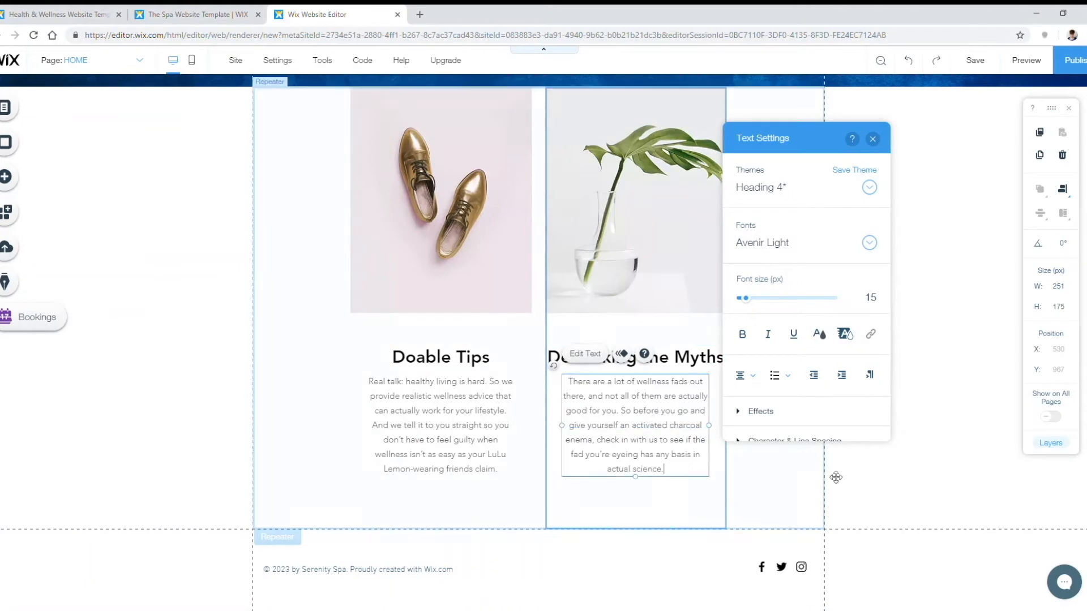
pyautogui.click(760, 434)
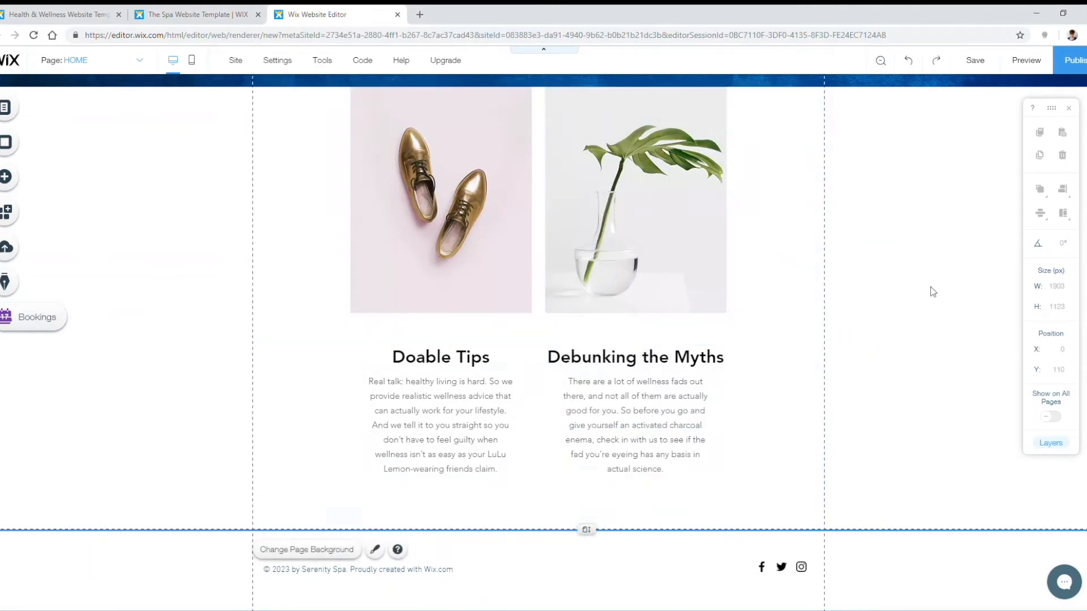
pyautogui.scroll(2, 679, 309)
pyautogui.click(490, 307)
pyautogui.click(486, 271)
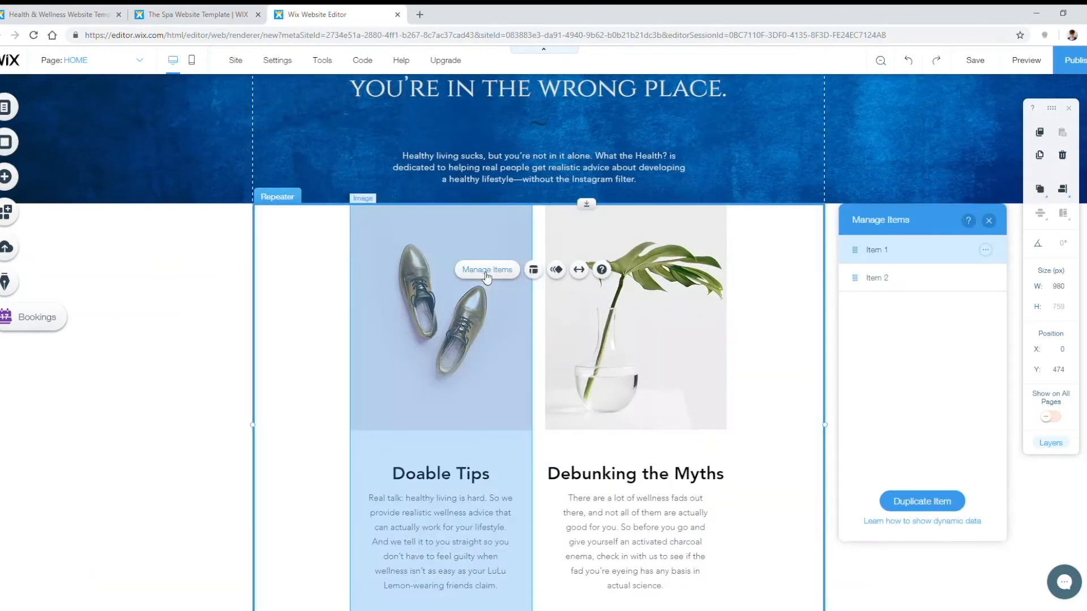
pyautogui.click(989, 221)
pyautogui.click(602, 332)
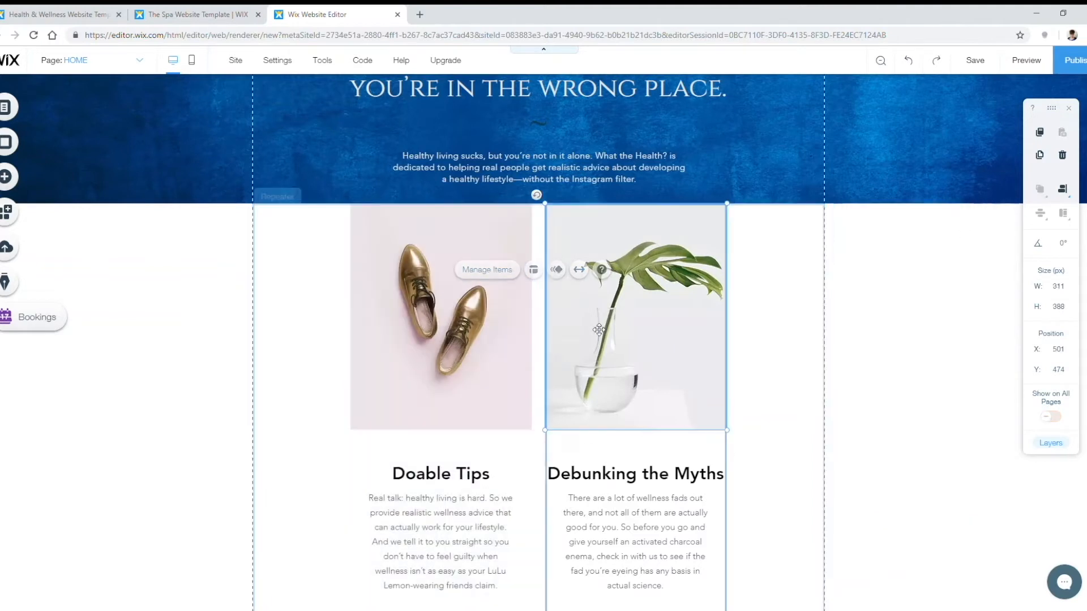
# Step: Replace the plant photo with the uploaded home_debunking.jpg, cancelling the trial crop
pyautogui.click(578, 450)
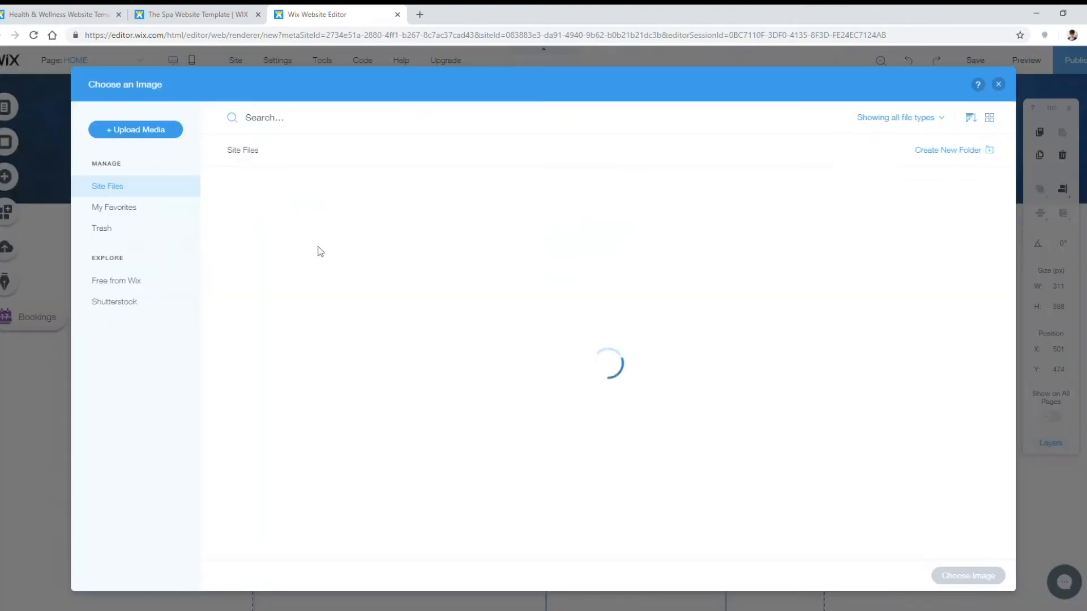
pyautogui.click(111, 131)
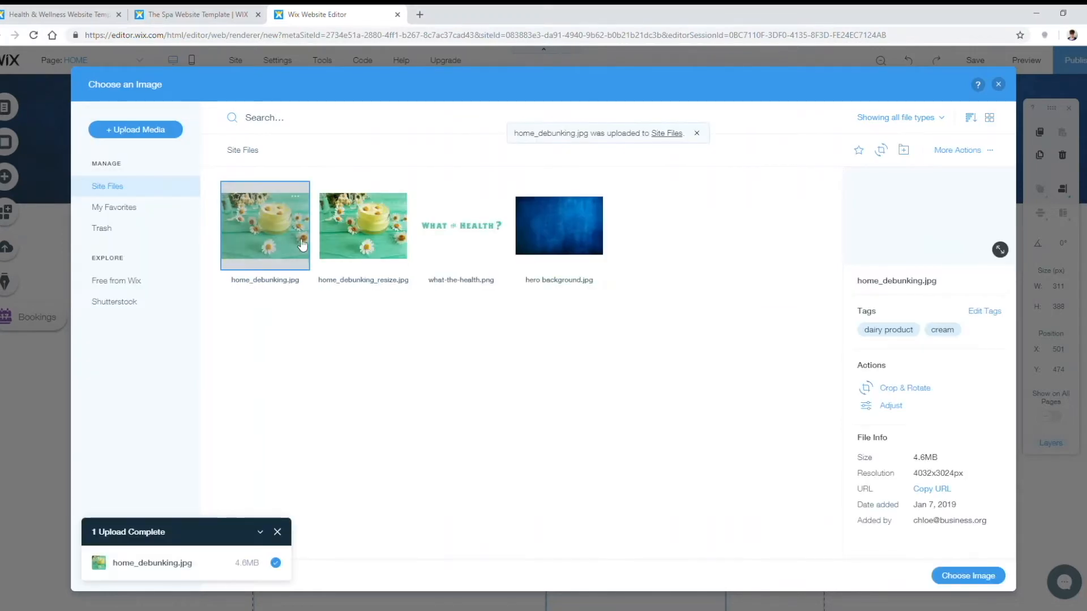
pyautogui.click(968, 576)
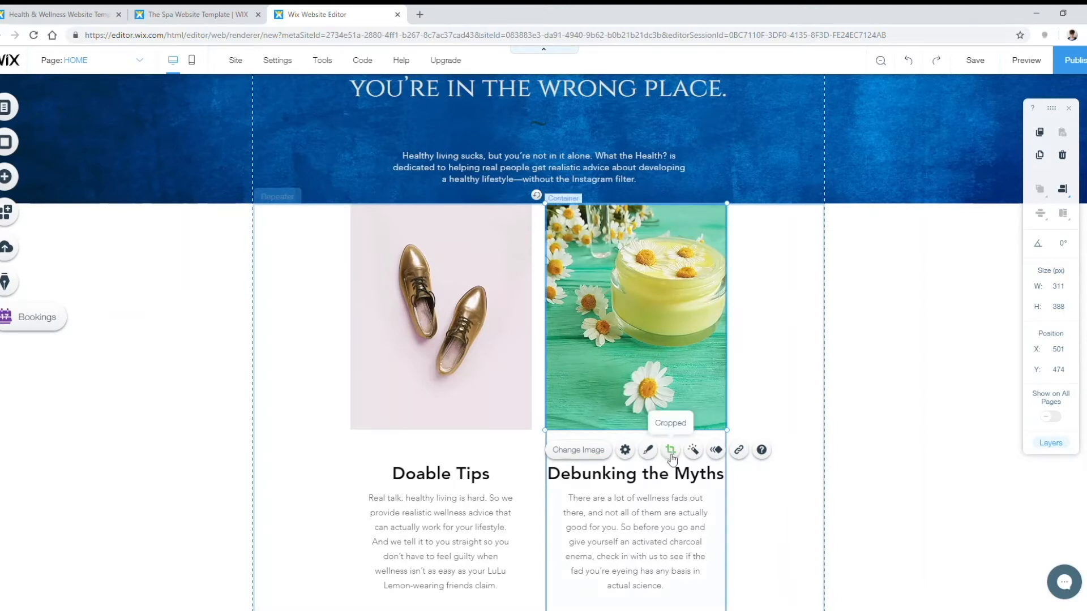
pyautogui.scroll(-1, 673, 453)
pyautogui.click(671, 425)
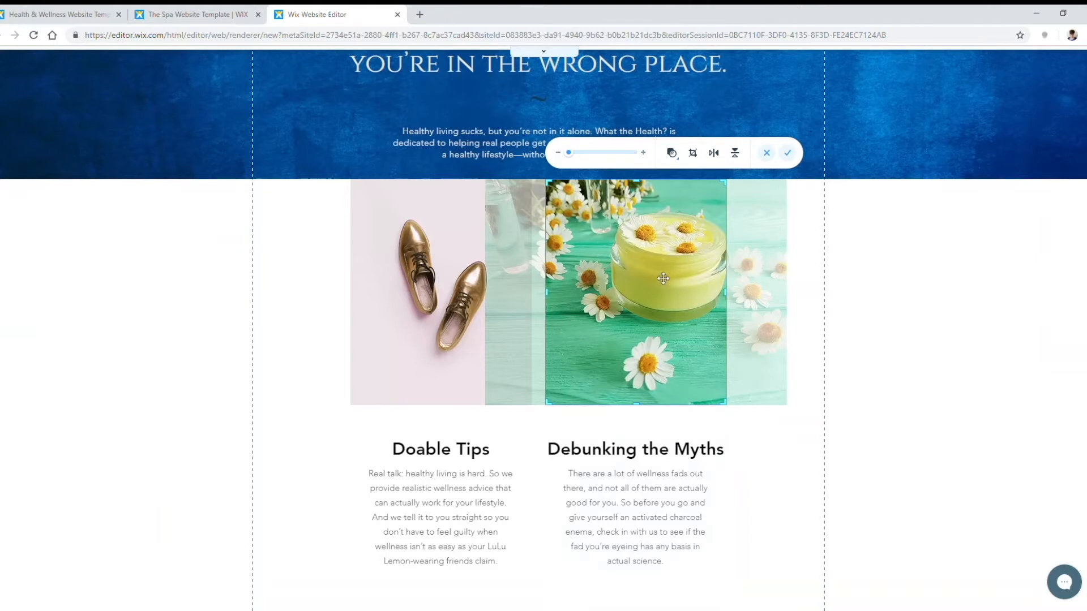
pyautogui.moveTo(742, 303); pyautogui.dragTo(702, 250)
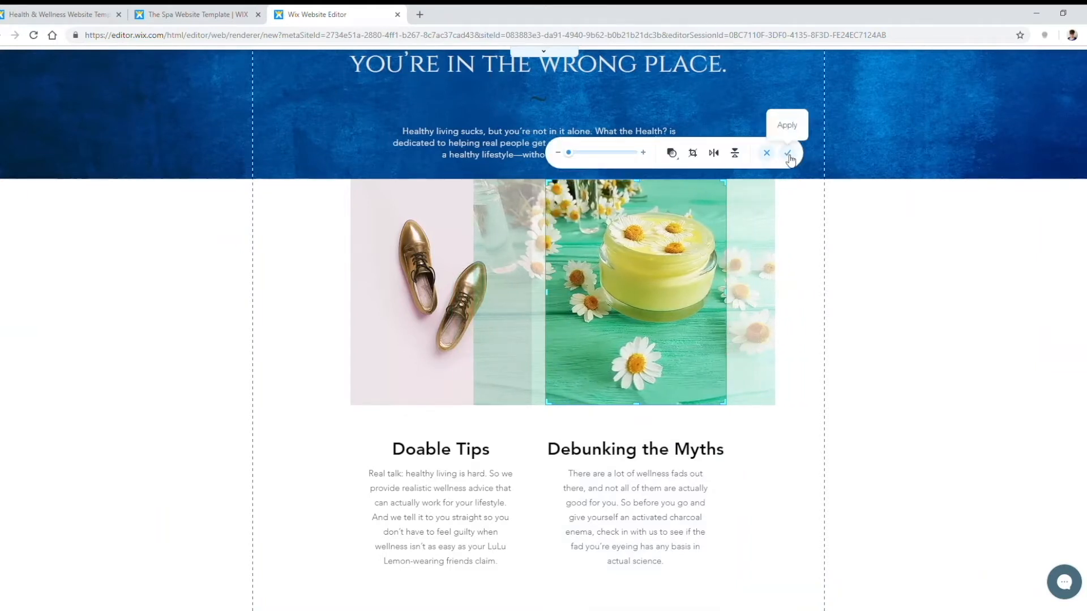
pyautogui.click(767, 153)
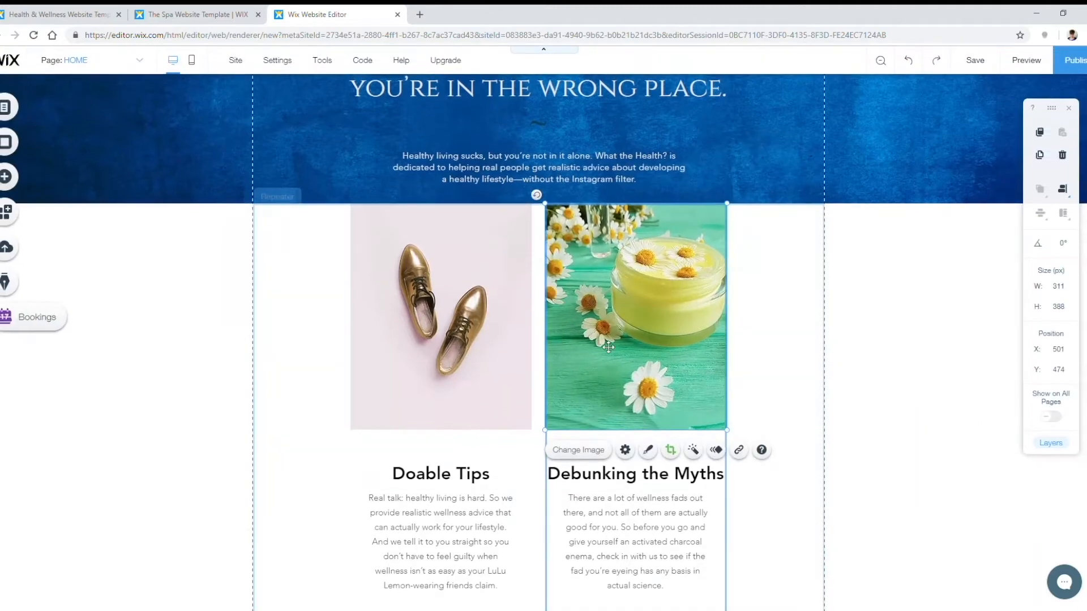
pyautogui.click(431, 343)
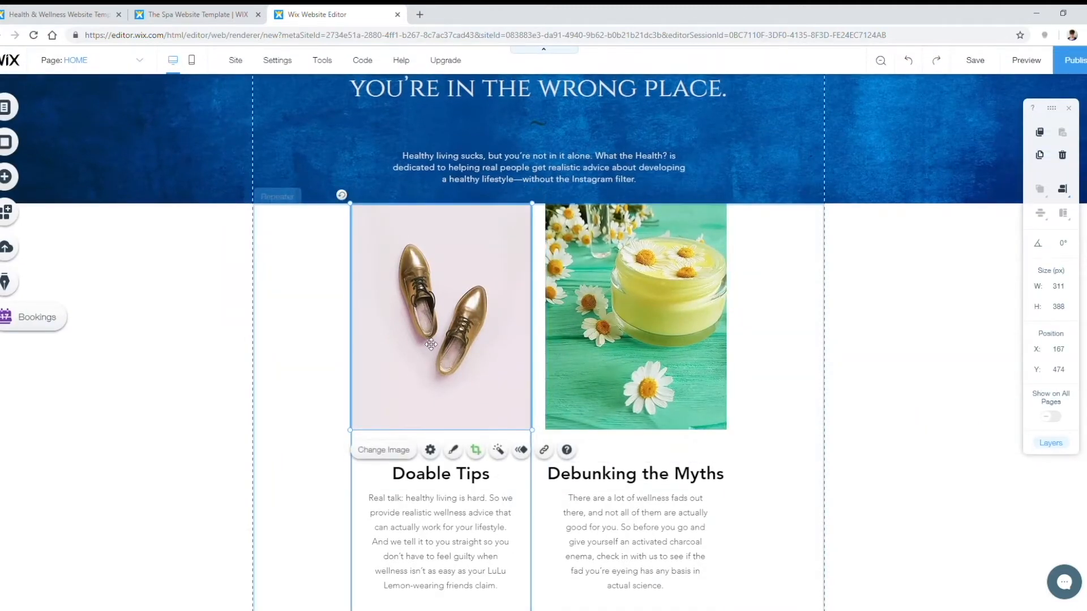
# Step: Replace the shoes photo with home_doable_resize.jpg and crop it to raise the woman in frame
pyautogui.click(395, 453)
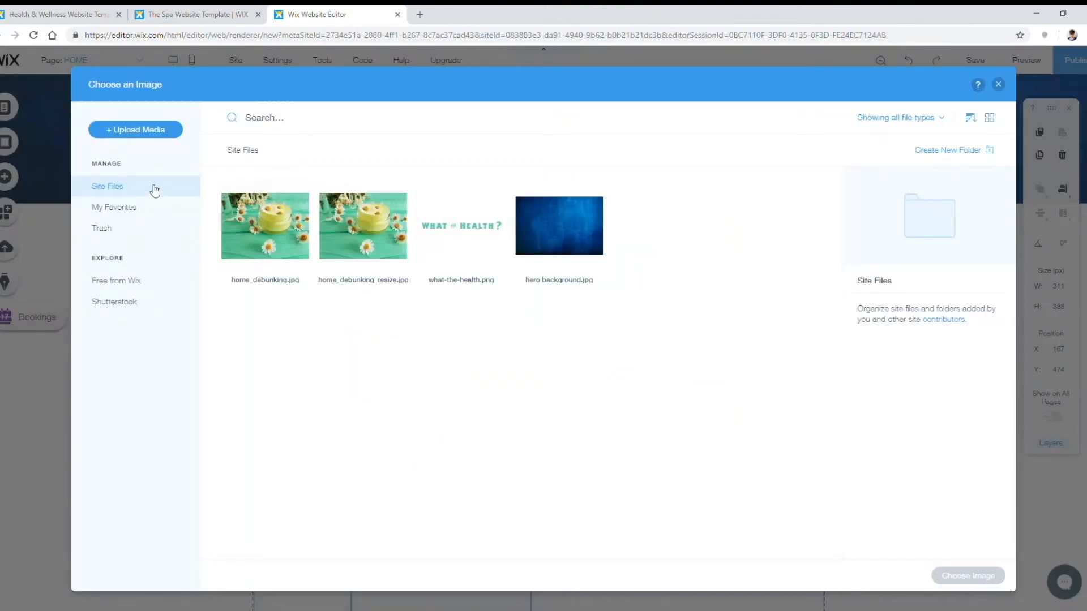
pyautogui.click(141, 133)
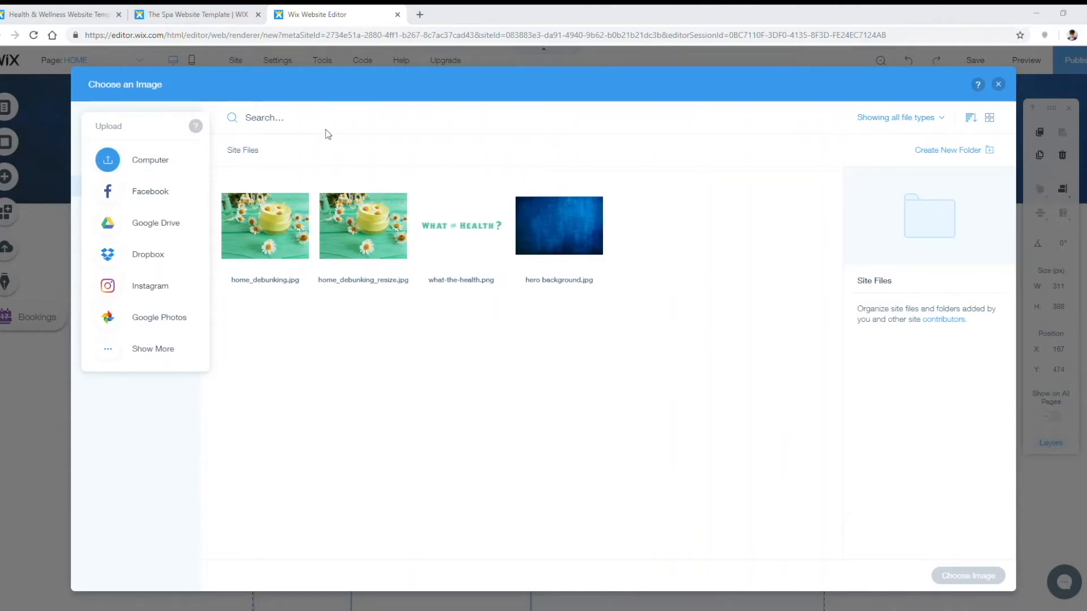
pyautogui.doubleClick(111, 215)
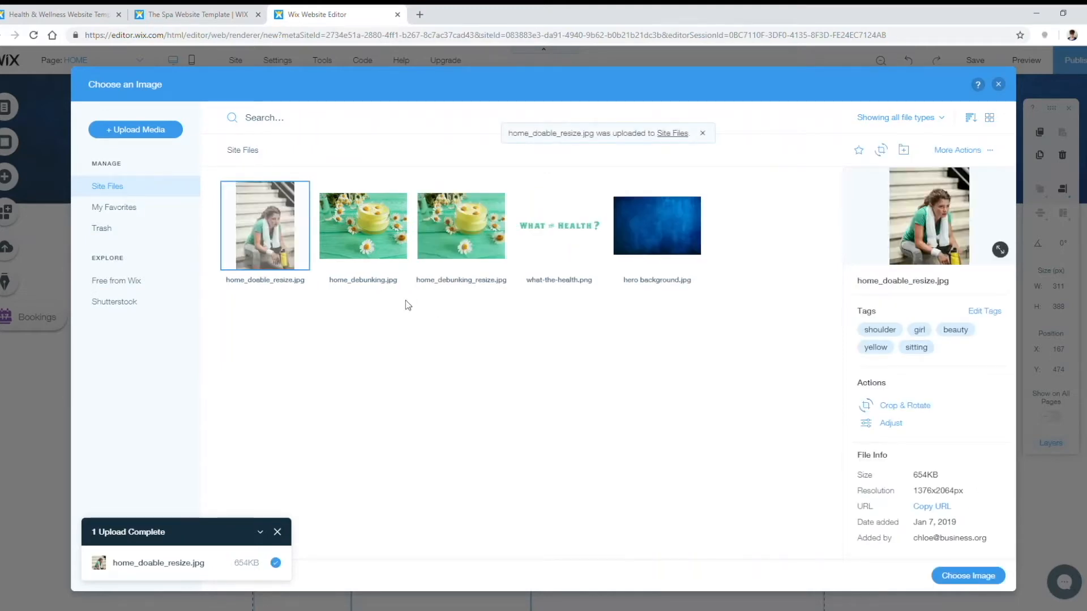
pyautogui.click(967, 578)
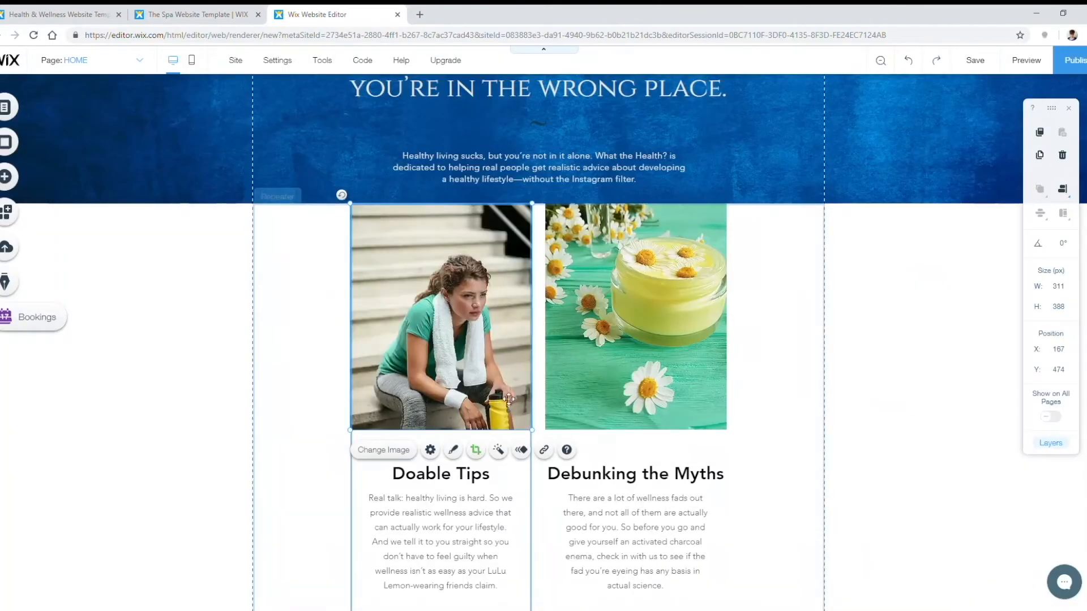
pyautogui.click(476, 450)
pyautogui.moveTo(390, 231); pyautogui.dragTo(451, 205)
pyautogui.moveTo(441, 252); pyautogui.dragTo(436, 259)
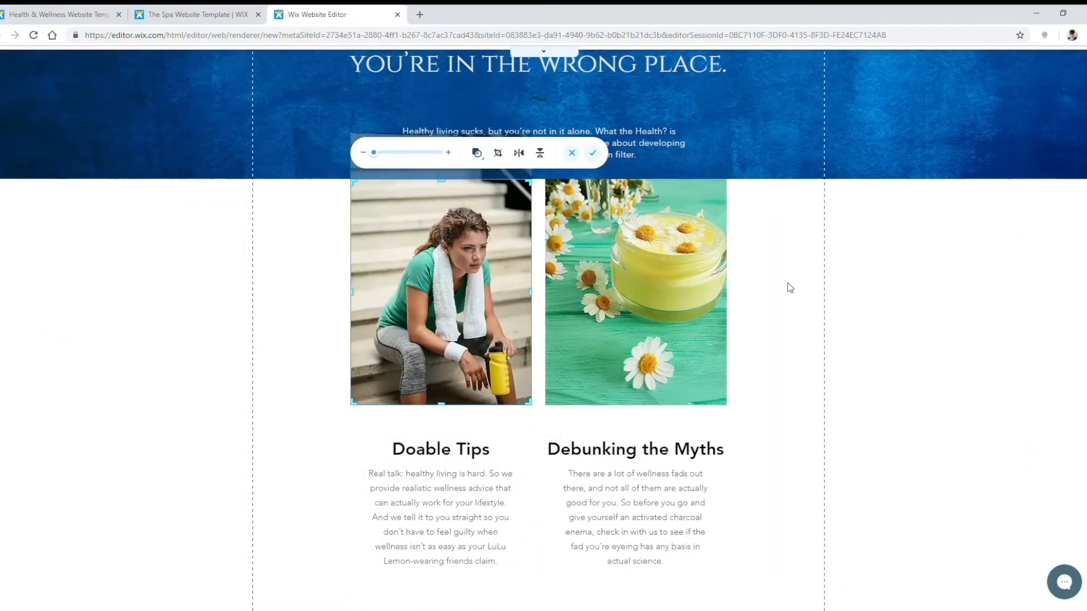
pyautogui.click(593, 152)
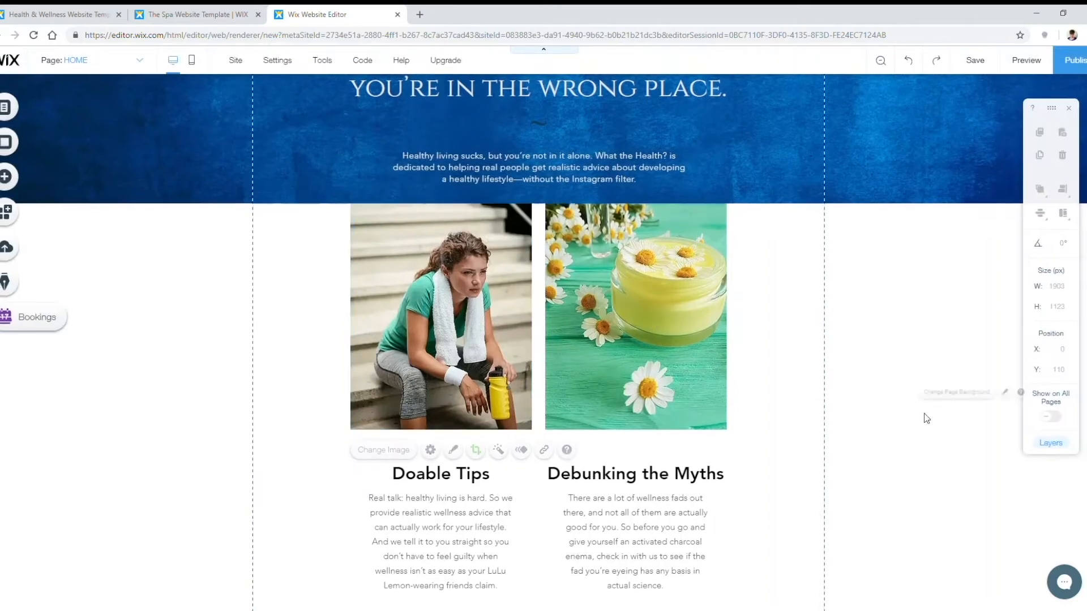
# Step: Add an Avenir Light paragraph text box from the Add Text panel
pyautogui.scroll(-2, 906, 374)
pyautogui.scroll(5, 883, 402)
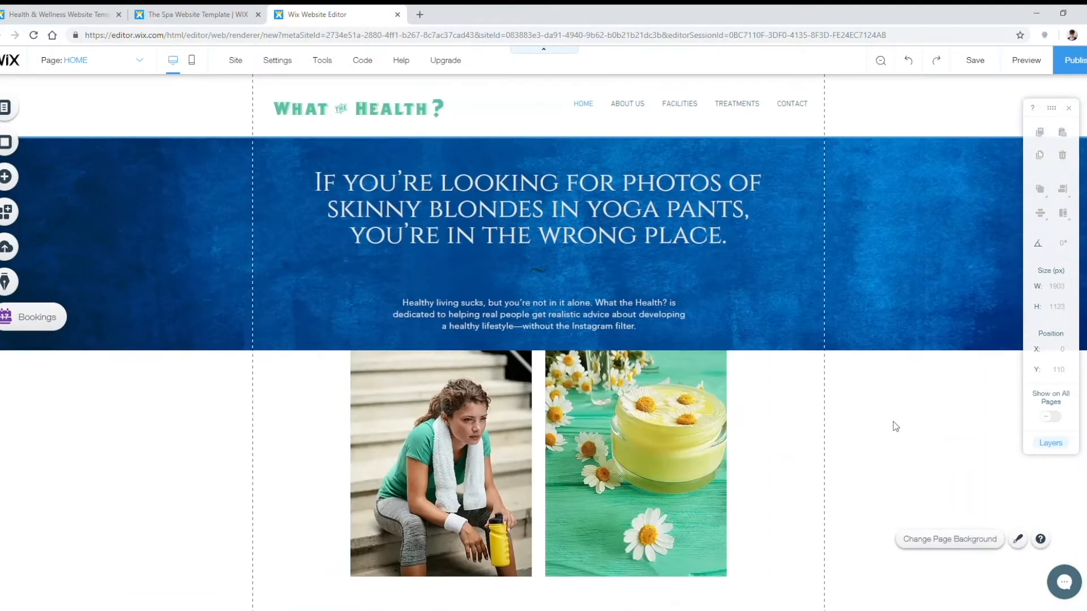
pyautogui.scroll(-3, 889, 399)
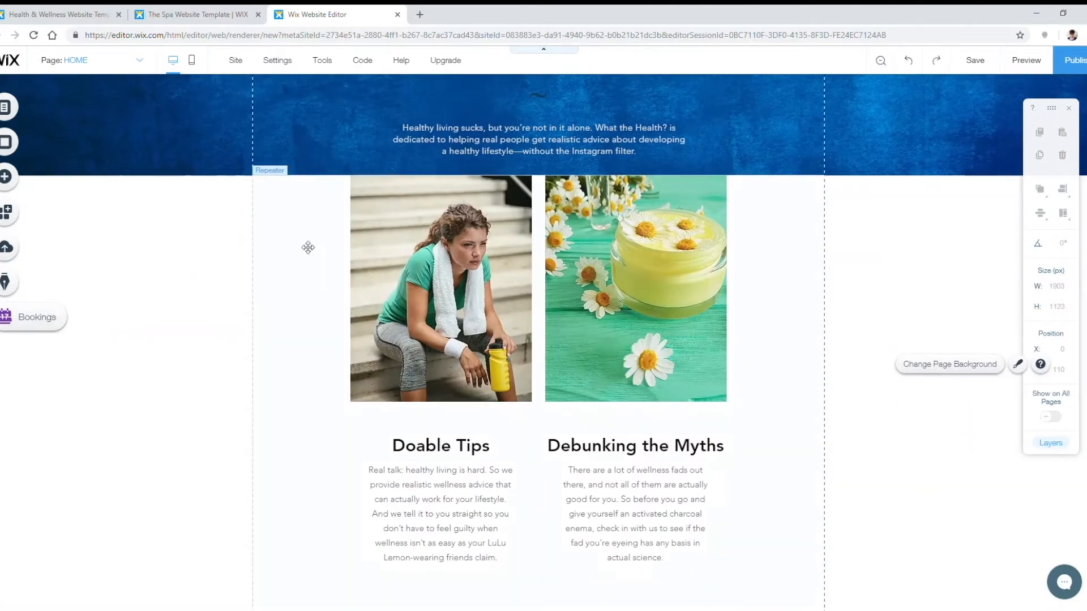
pyautogui.scroll(2, 340, 278)
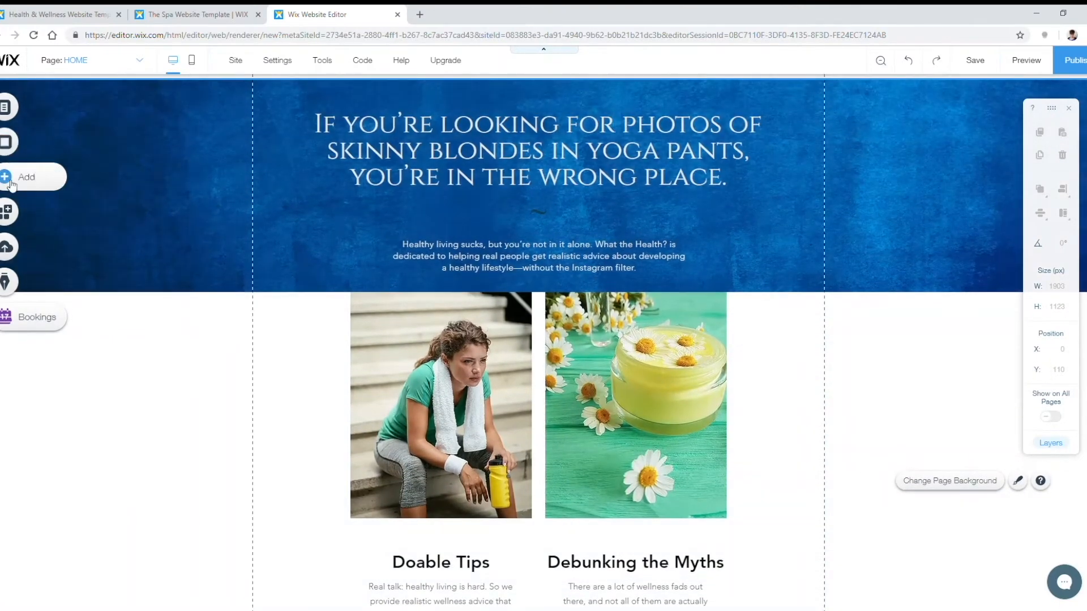
pyautogui.click(34, 193)
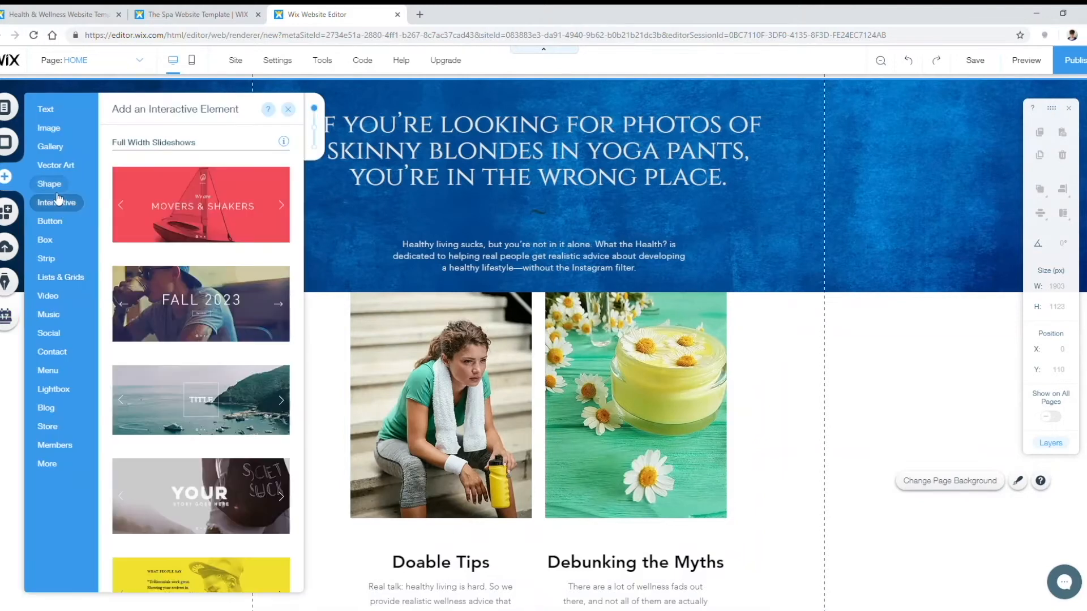
pyautogui.moveTo(49, 116)
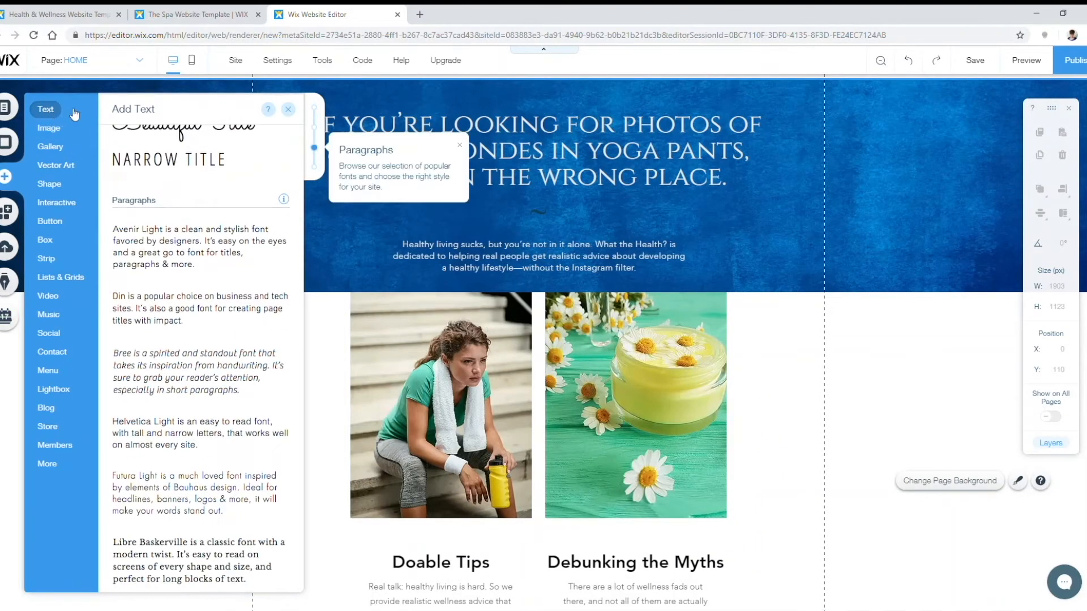
pyautogui.click(162, 249)
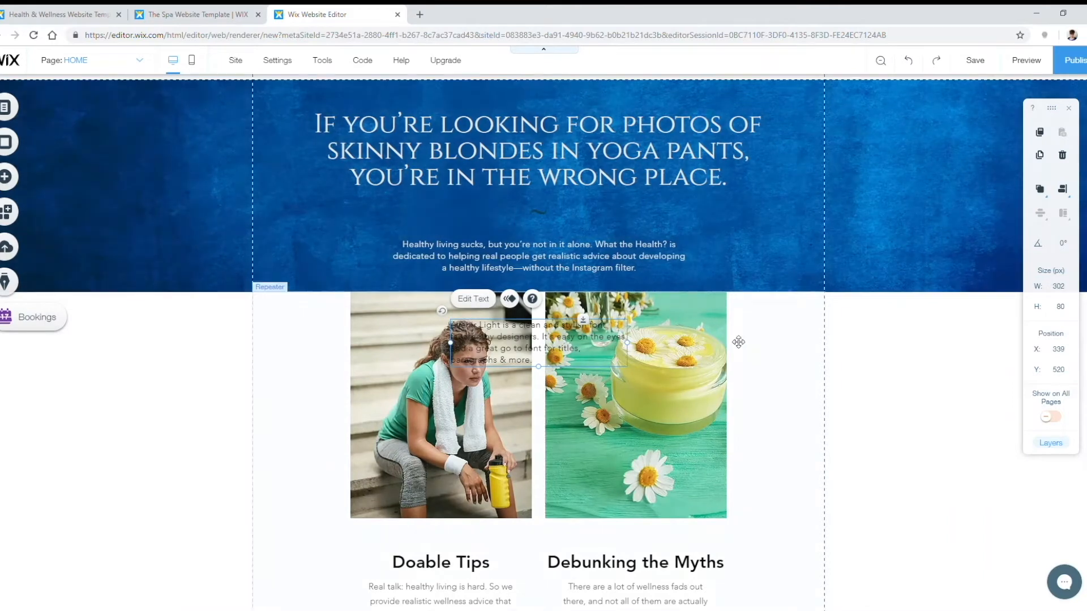
# Step: Move the text box aside and put the image columns back in place below the banner
pyautogui.moveTo(496, 347); pyautogui.dragTo(135, 332)
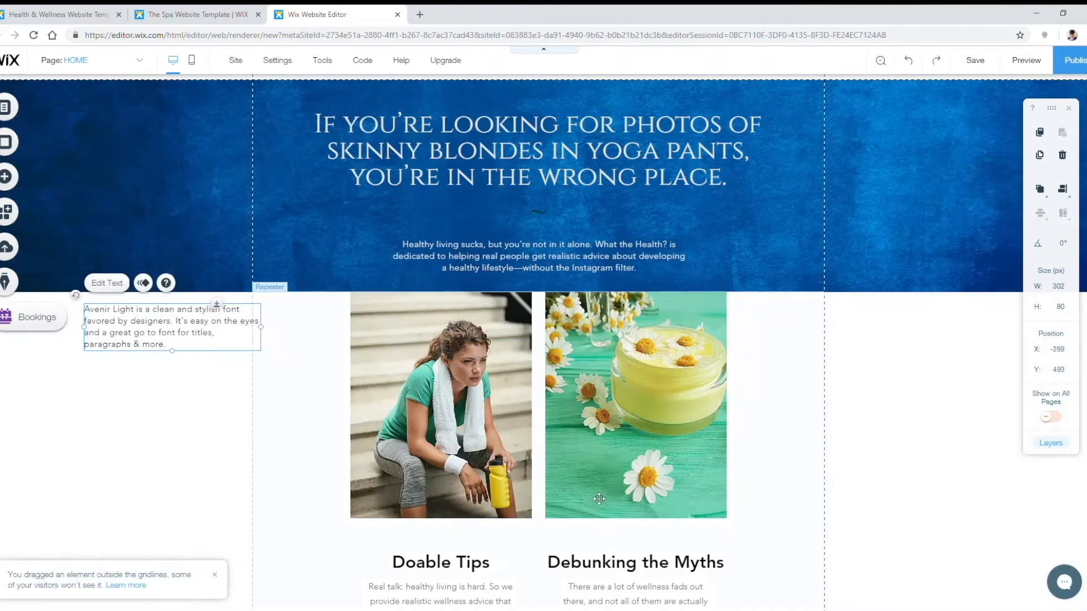
pyautogui.scroll(-2, 136, 331)
pyautogui.scroll(-2, 766, 359)
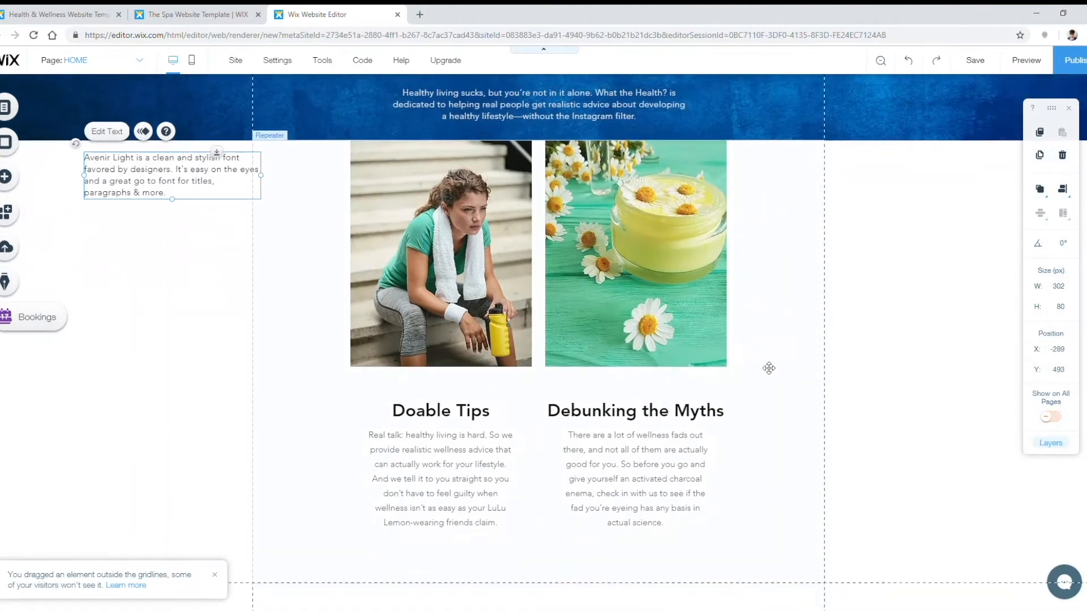
pyautogui.moveTo(790, 485); pyautogui.dragTo(469, 253)
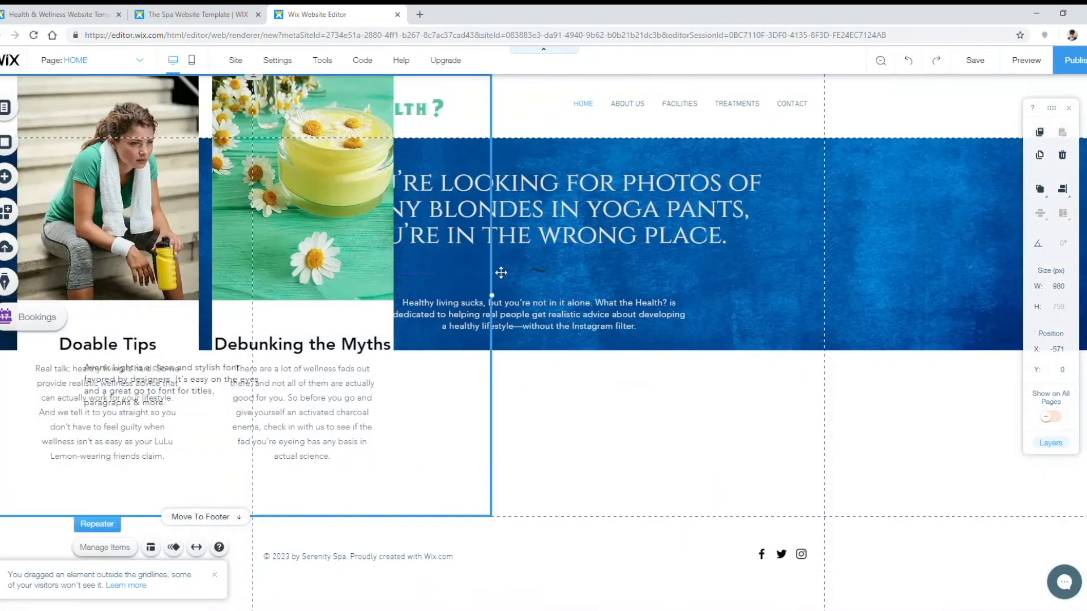
pyautogui.moveTo(433, 413); pyautogui.dragTo(757, 607)
pyautogui.scroll(-3, 732, 289)
pyautogui.moveTo(762, 345); pyautogui.dragTo(752, 504)
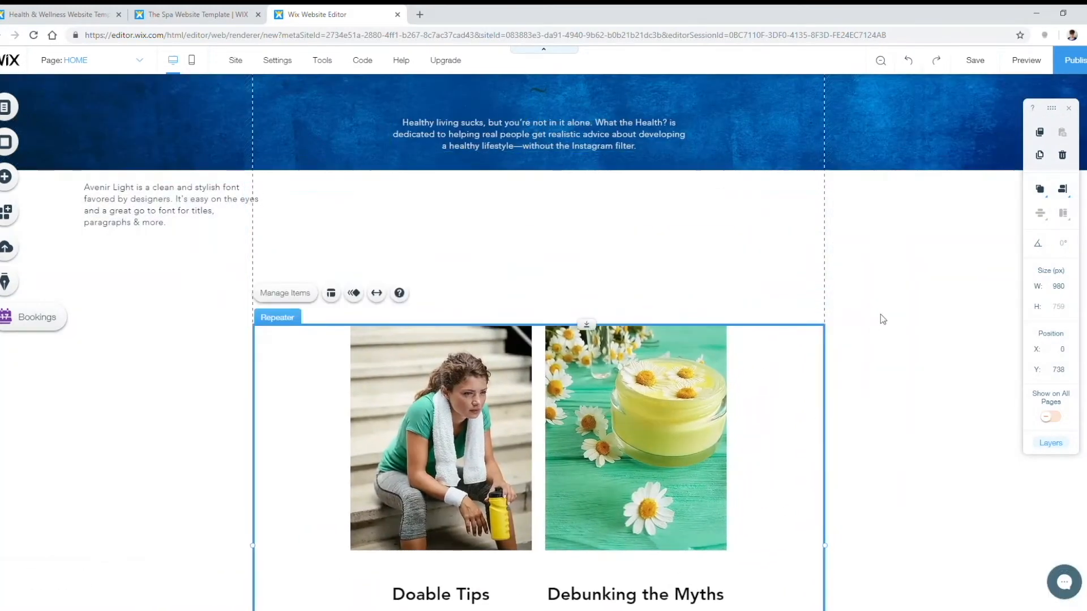
pyautogui.click(197, 250)
# Step: Place the paragraph in the gap above the image cards and stretch it to 877 px wide
pyautogui.click(156, 211)
pyautogui.moveTo(180, 202); pyautogui.dragTo(550, 232)
pyautogui.moveTo(450, 231); pyautogui.dragTo(283, 232)
pyautogui.moveTo(628, 221); pyautogui.dragTo(803, 233)
pyautogui.scroll(-1, 340, 297)
pyautogui.scroll(2, 339, 297)
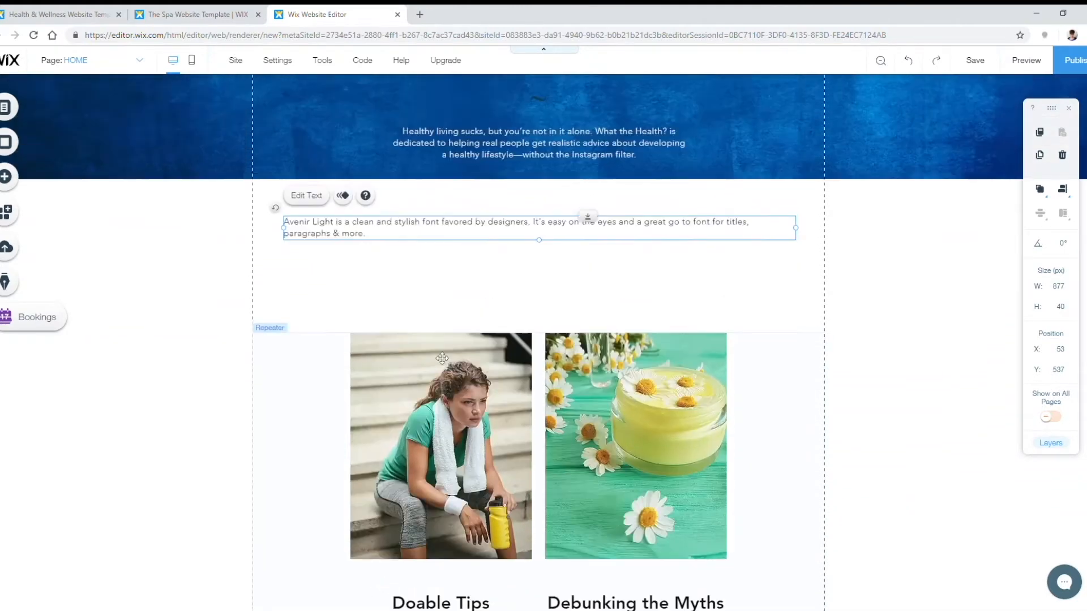
pyautogui.doubleClick(374, 289)
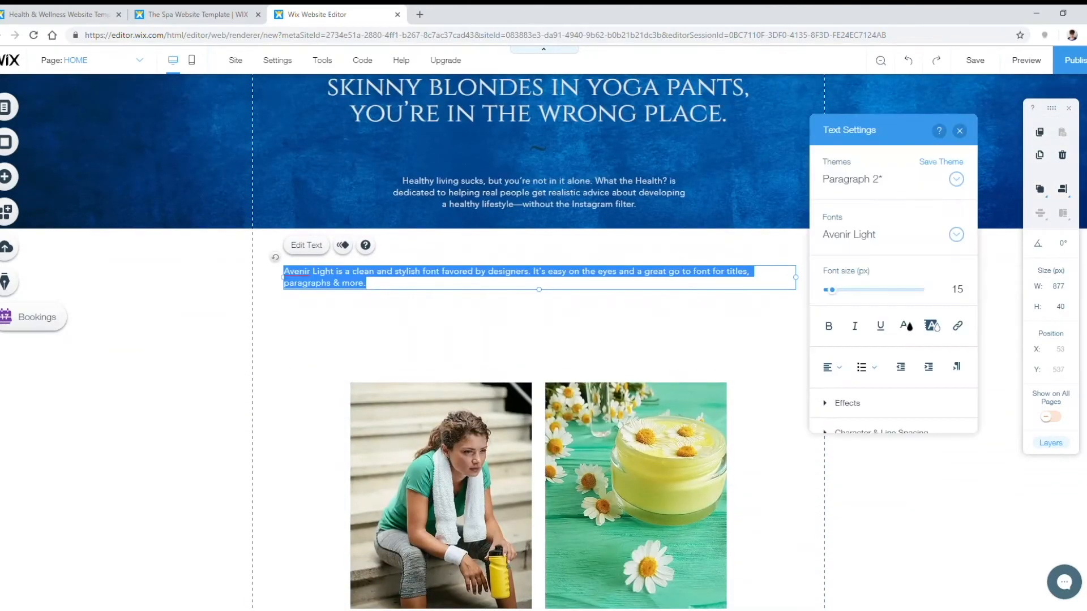
# Step: Paste the two-paragraph intro text over the sample paragraph and center both paragraphs
pyautogui.hotkey('alt', 'Tab')
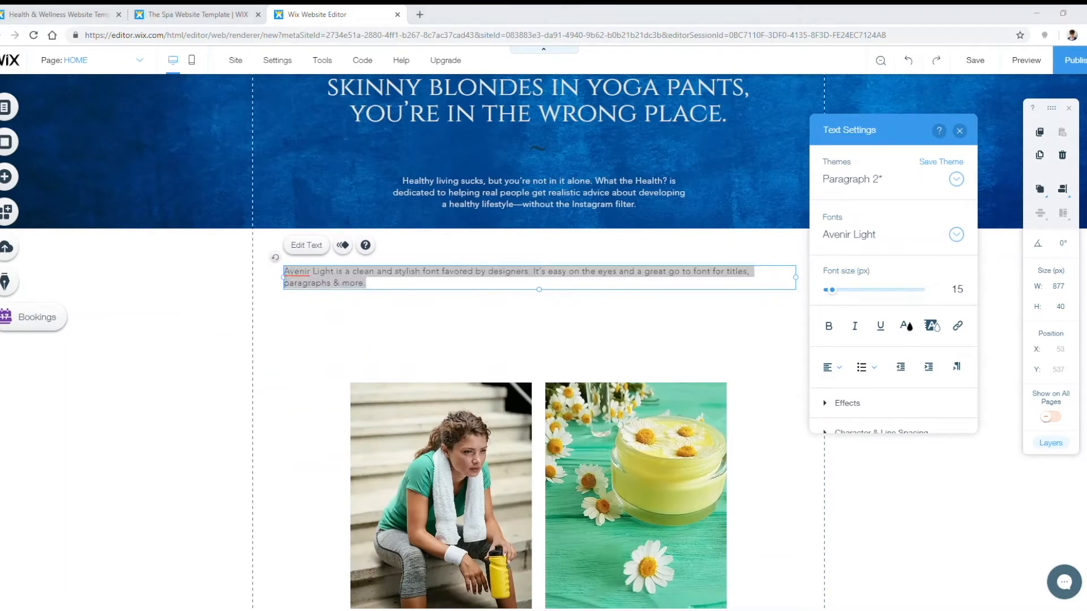
pyautogui.click(418, 284)
pyautogui.hotkey('ctrl', 'a')
pyautogui.write("Let's face it: living healthy sucks. But for some reason, no one wants to own up to that. Sure, your die-hard yogi friend may seem perfectly serene in her Facebook photos, but nobody's really that happy when they have to skip dessert every day.  At What the Health?, we give it to you straight. We give you practical advice to feel better and live happier. And we work to dispel the myths around healthy living—including the idea that eating right and exercising is somehow easy (we all know it's the literal worst).")
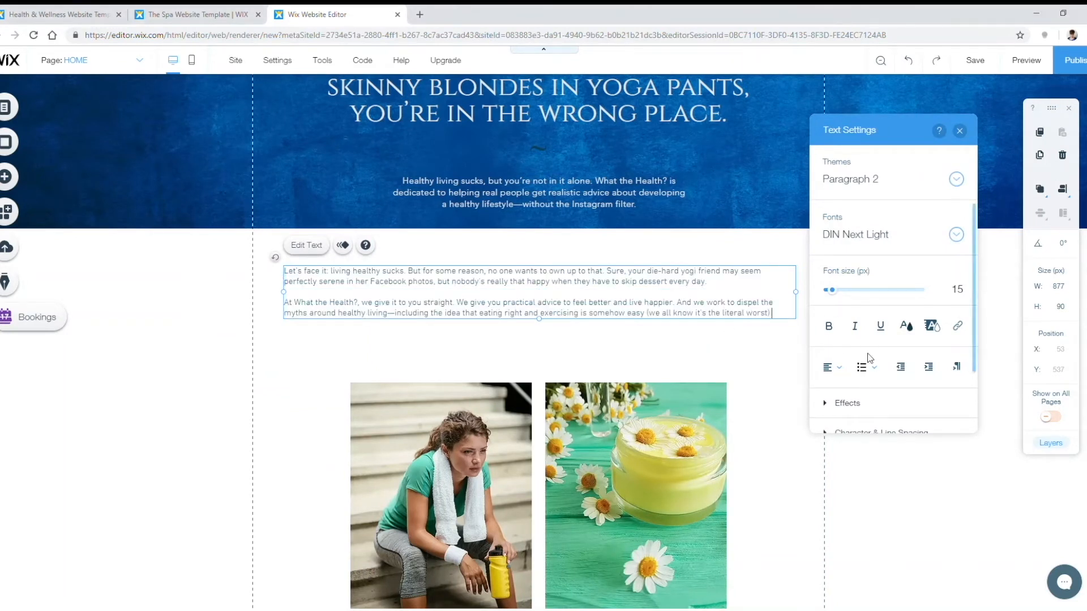
pyautogui.click(831, 367)
pyautogui.click(842, 393)
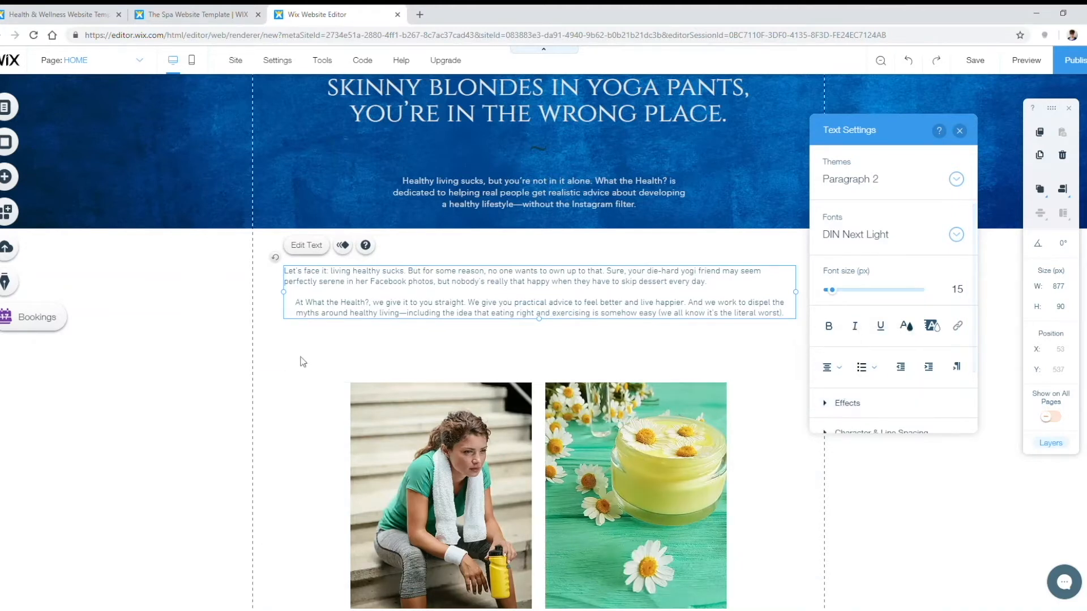
pyautogui.moveTo(708, 282); pyautogui.dragTo(287, 271)
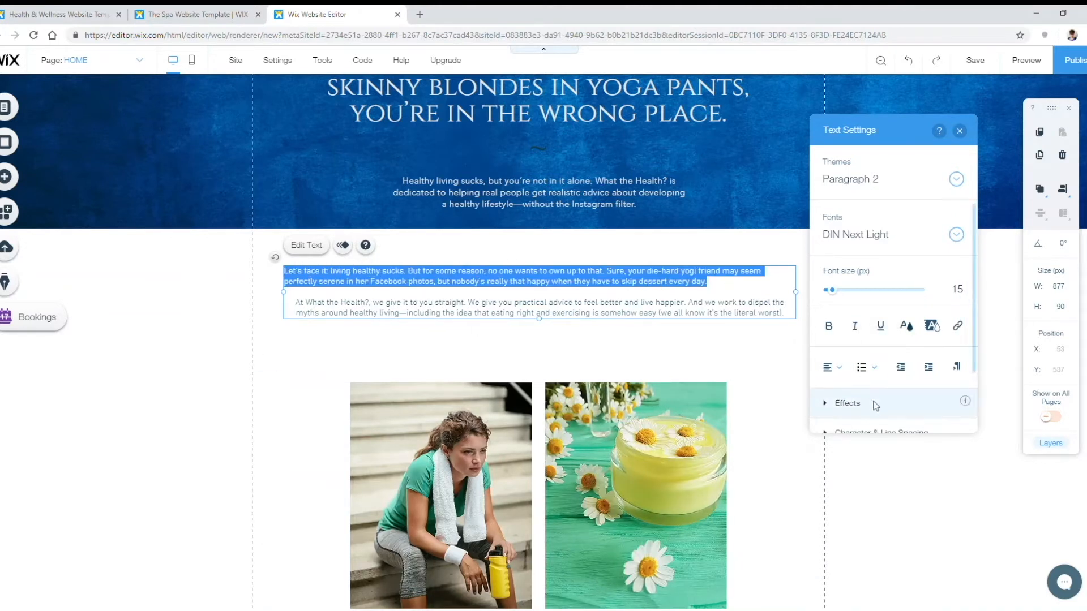
pyautogui.click(831, 367)
pyautogui.click(842, 393)
pyautogui.click(883, 472)
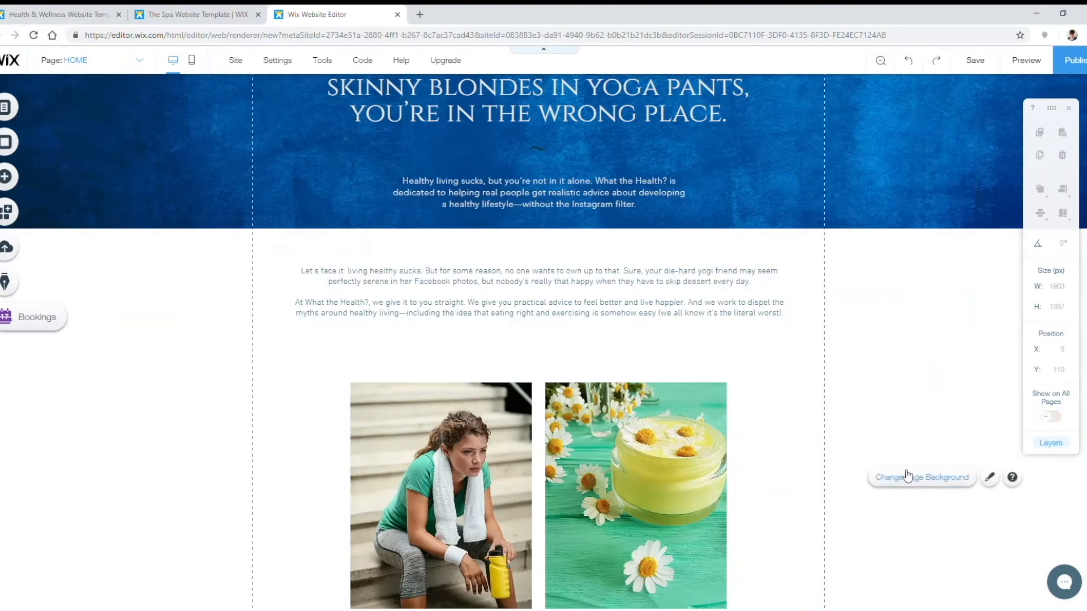
# Step: Replace 'Serenity Spa.' with 'What the Health' in the footer credit
pyautogui.click(575, 422)
pyautogui.scroll(-2, 801, 351)
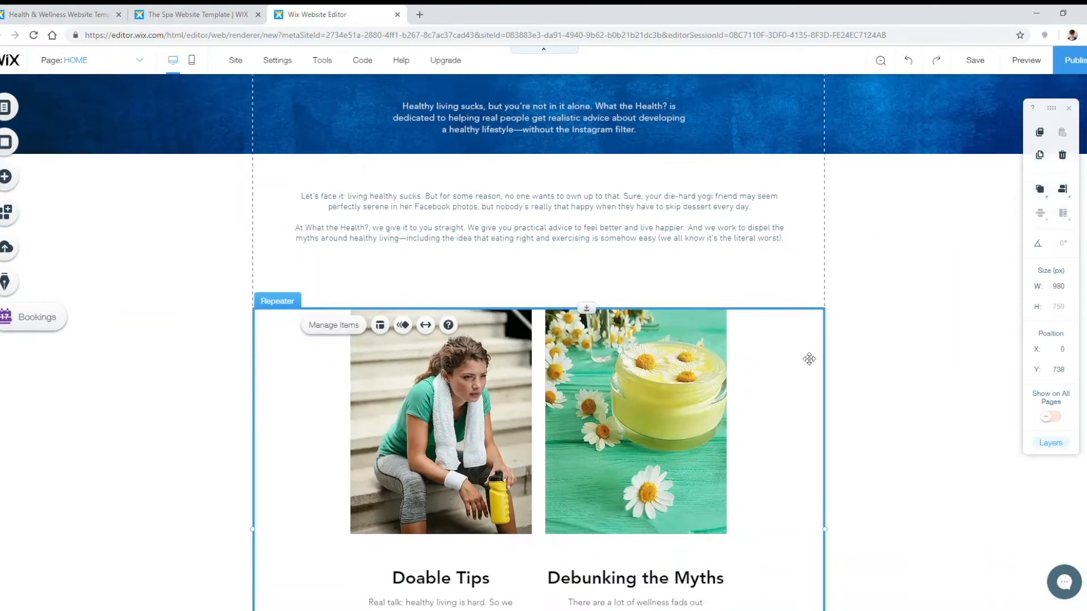
pyautogui.scroll(-3, 914, 295)
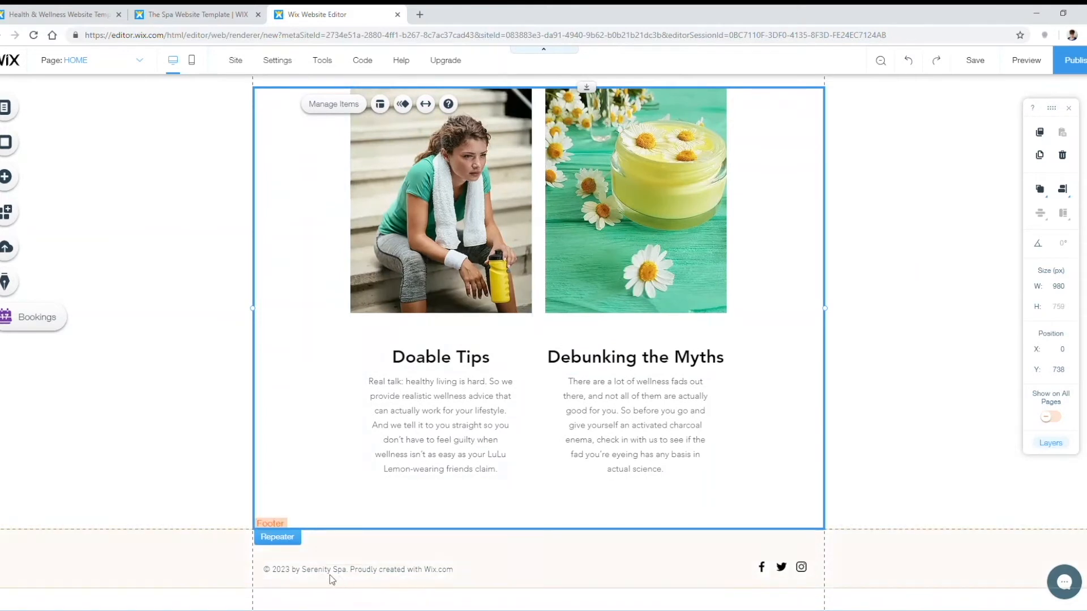
pyautogui.doubleClick(286, 569)
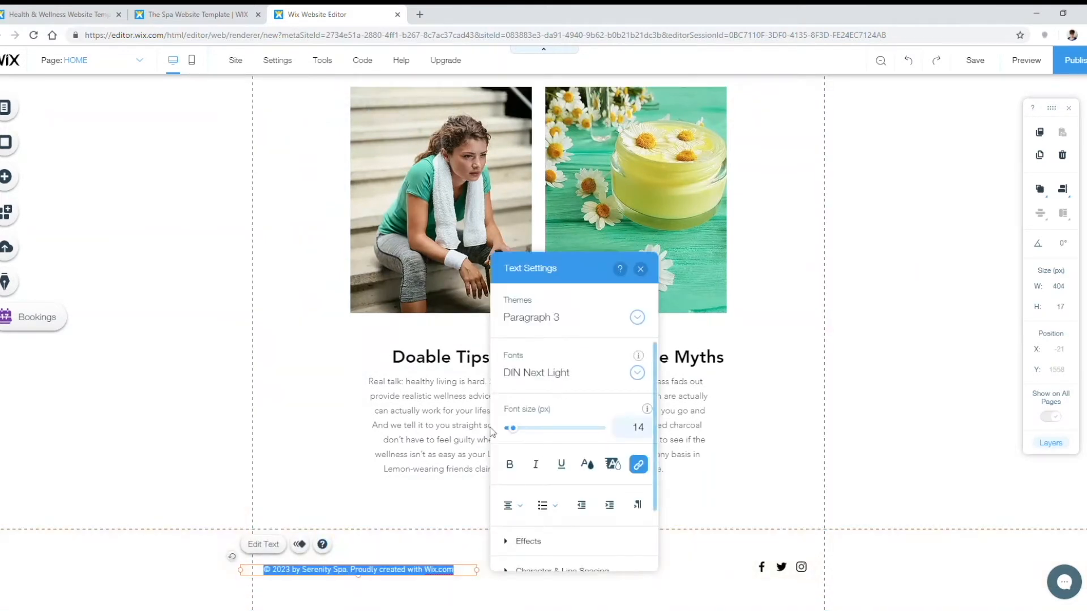
pyautogui.doubleClick(325, 574)
pyautogui.write('What the Health')
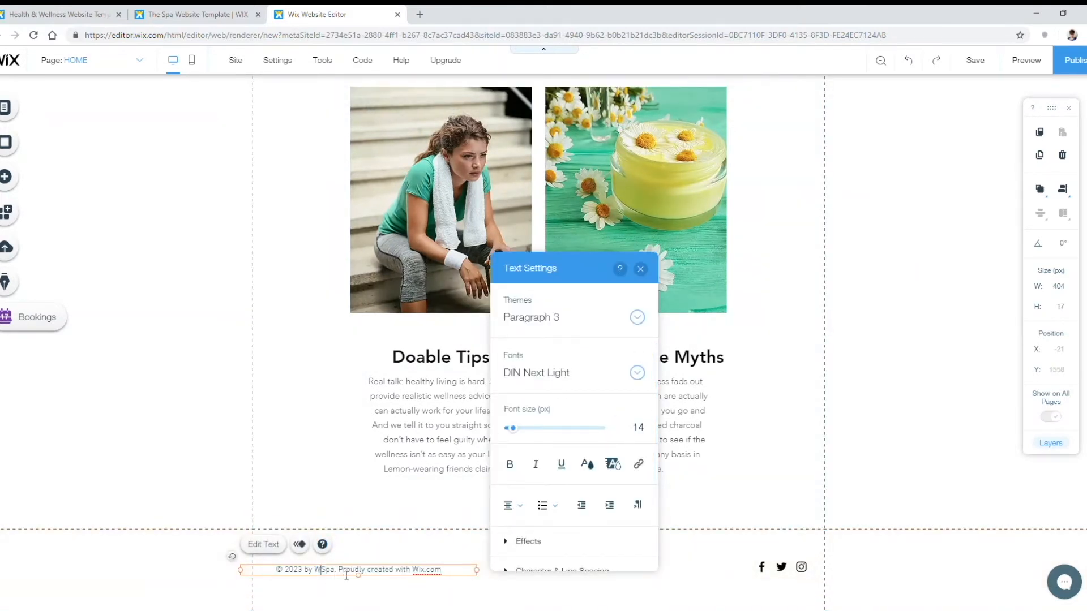
pyautogui.press('Delete')
pyautogui.press('Delete')
pyautogui.press('Delete')
pyautogui.press('Delete')
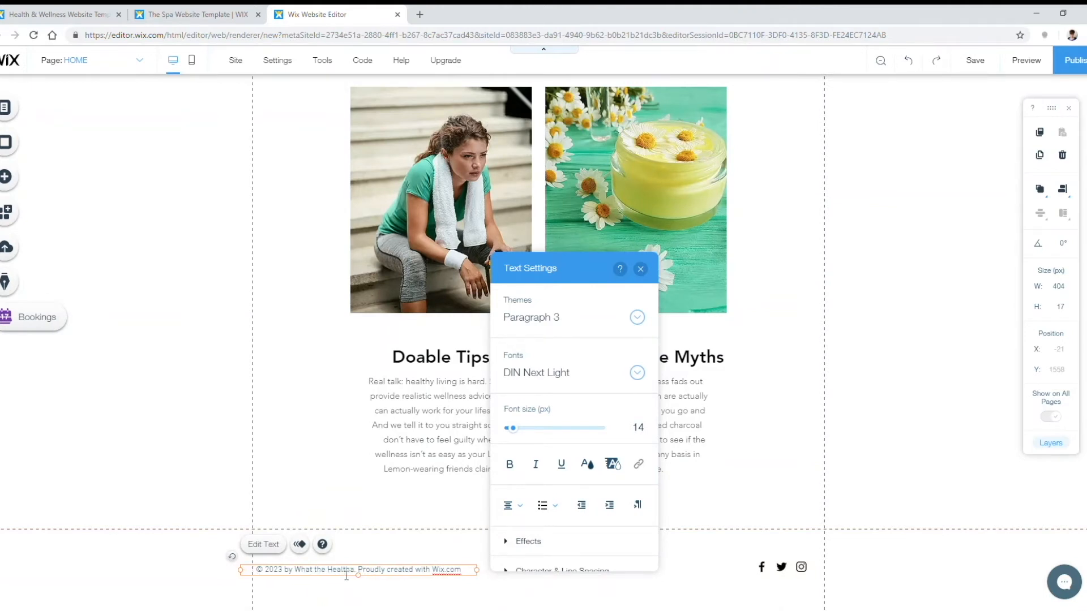
pyautogui.click(792, 551)
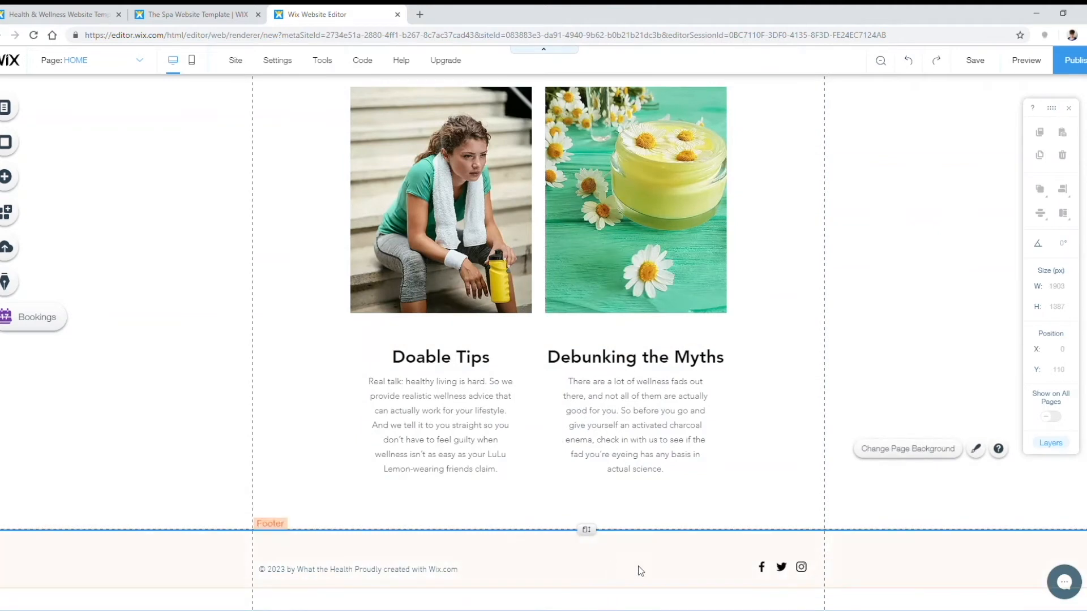
pyautogui.click(795, 566)
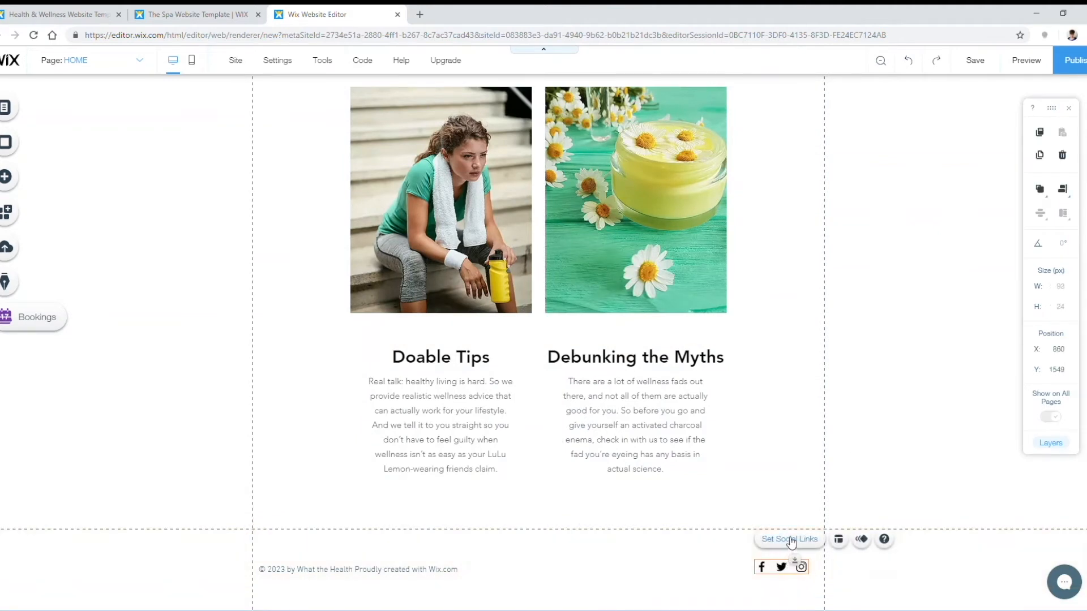
# Step: Keep the Facebook icon image and set its link to facebook.com/whatthehealthreal
pyautogui.click(790, 539)
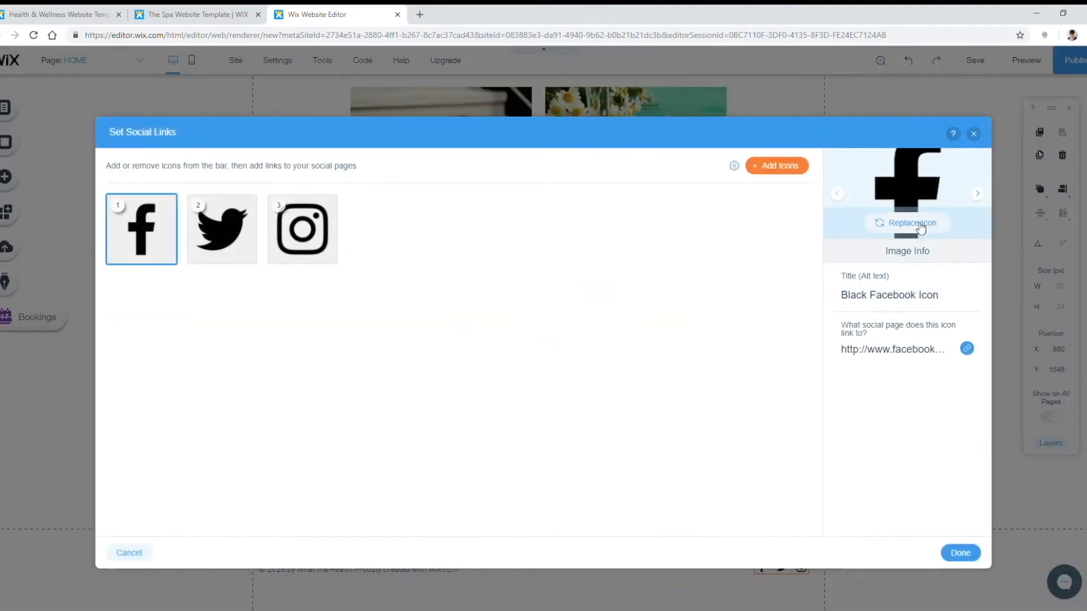
pyautogui.click(912, 224)
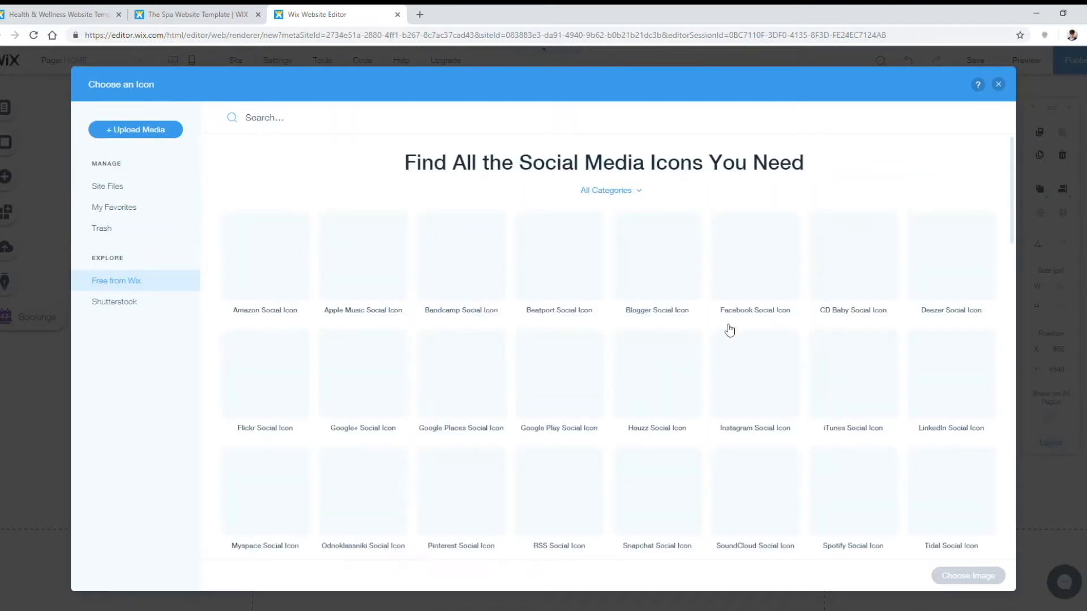
pyautogui.scroll(-1, 584, 274)
pyautogui.scroll(-5, 583, 274)
pyautogui.scroll(3, 584, 274)
pyautogui.click(999, 85)
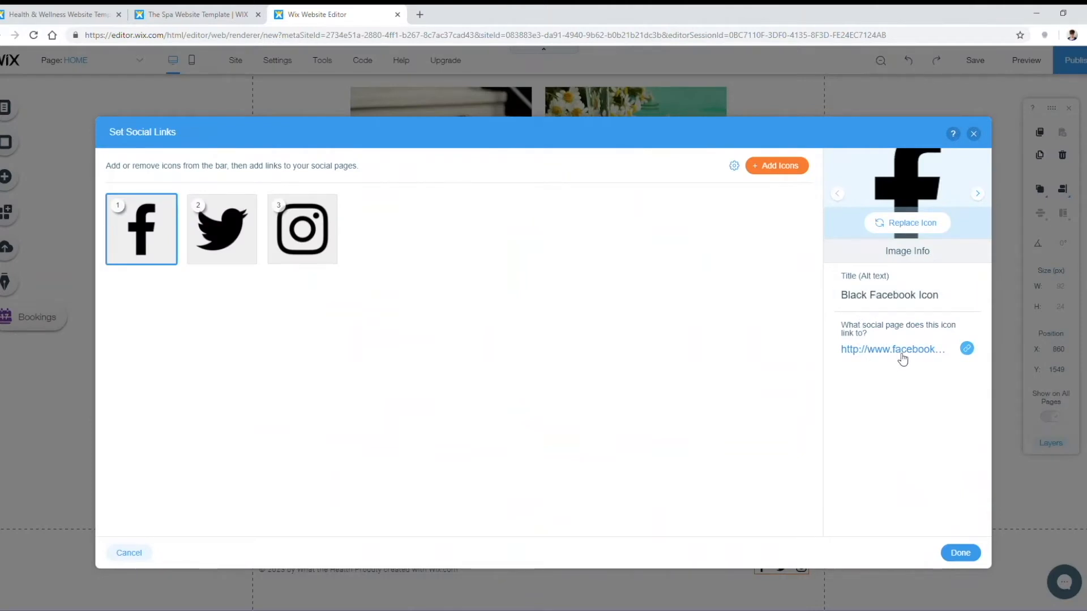
pyautogui.click(966, 349)
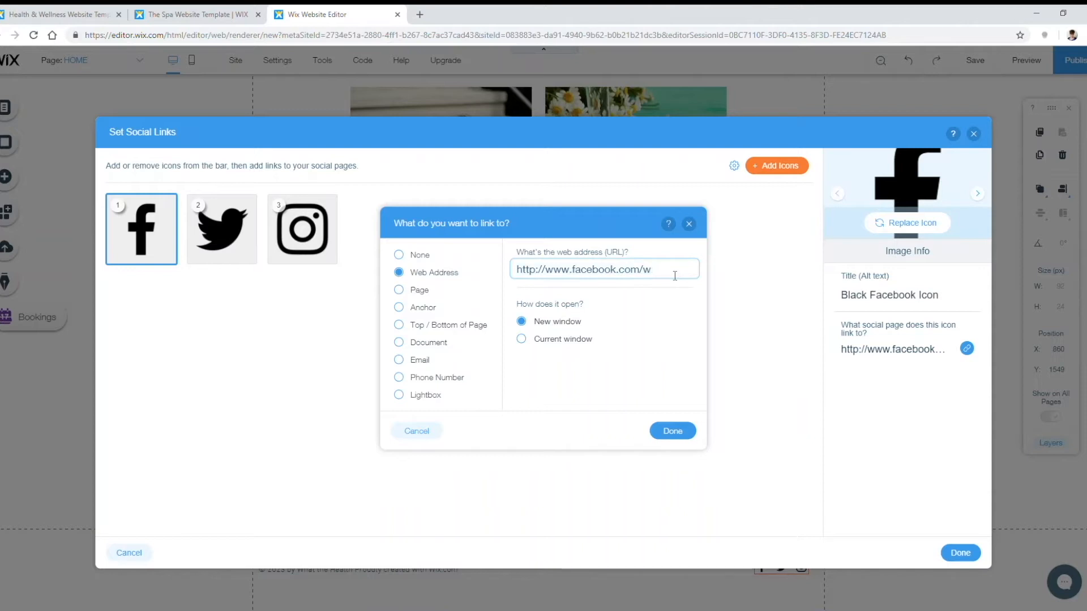
pyautogui.write('whatthehealthreal')
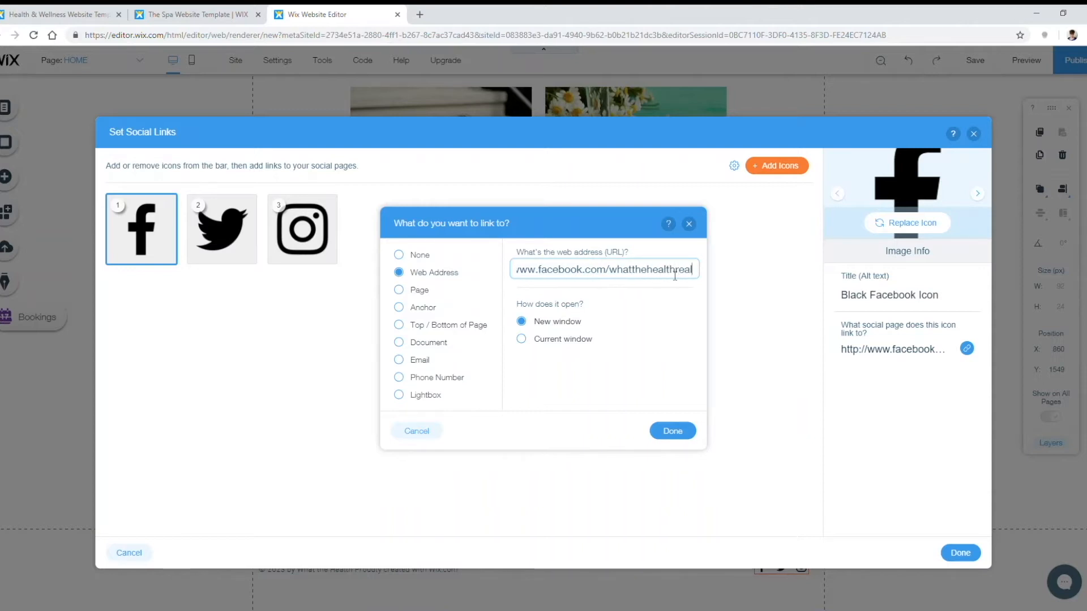
pyautogui.click(658, 431)
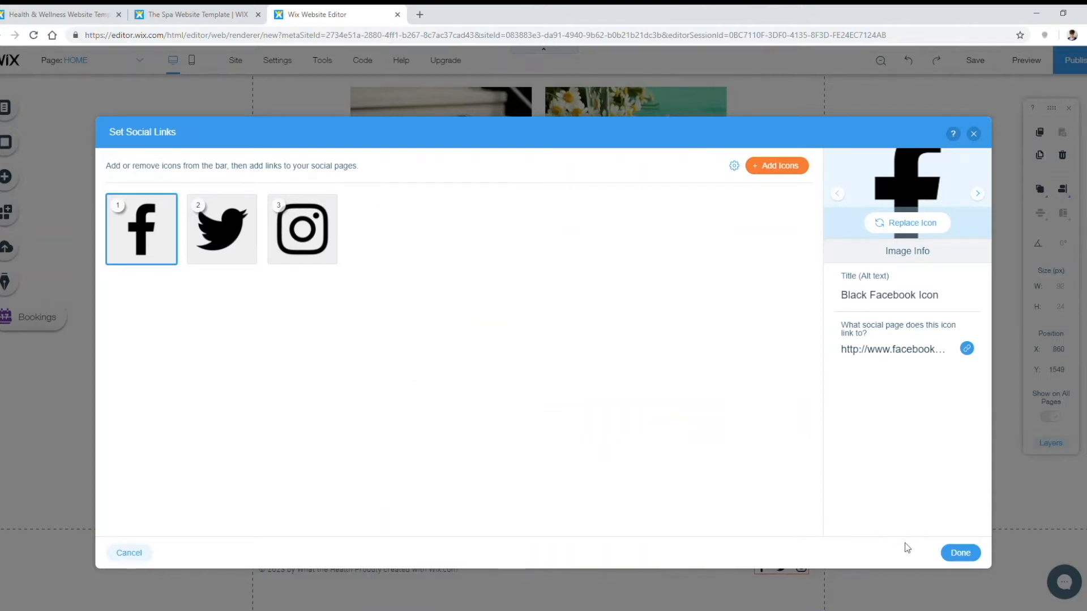
pyautogui.click(960, 552)
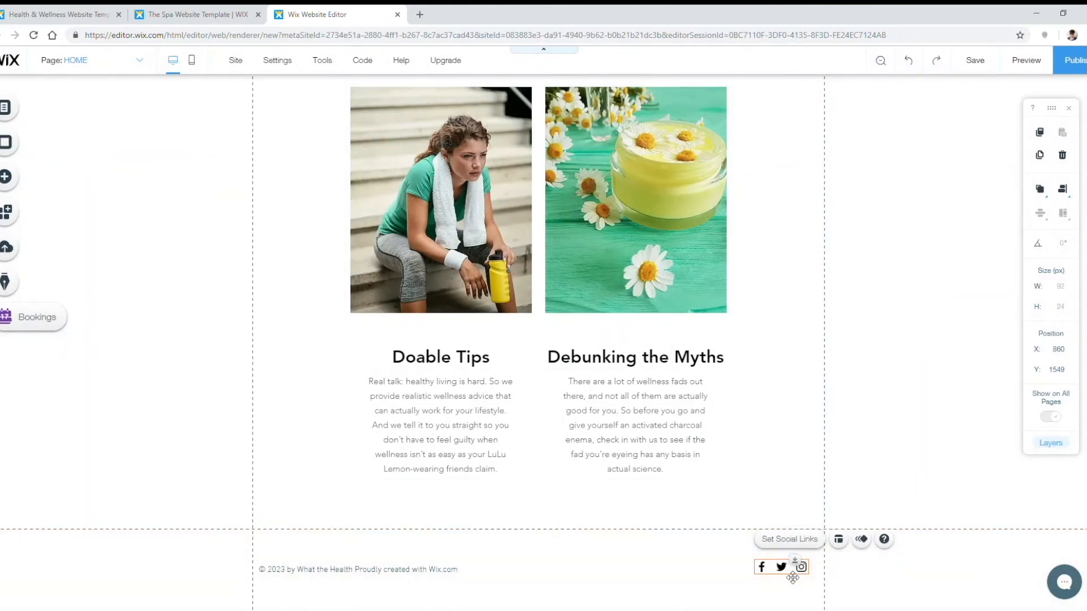
# Step: Save the site on the free whatthehealth1.wixsite.com/mysite domain and publish it
pyautogui.scroll(7, 770, 518)
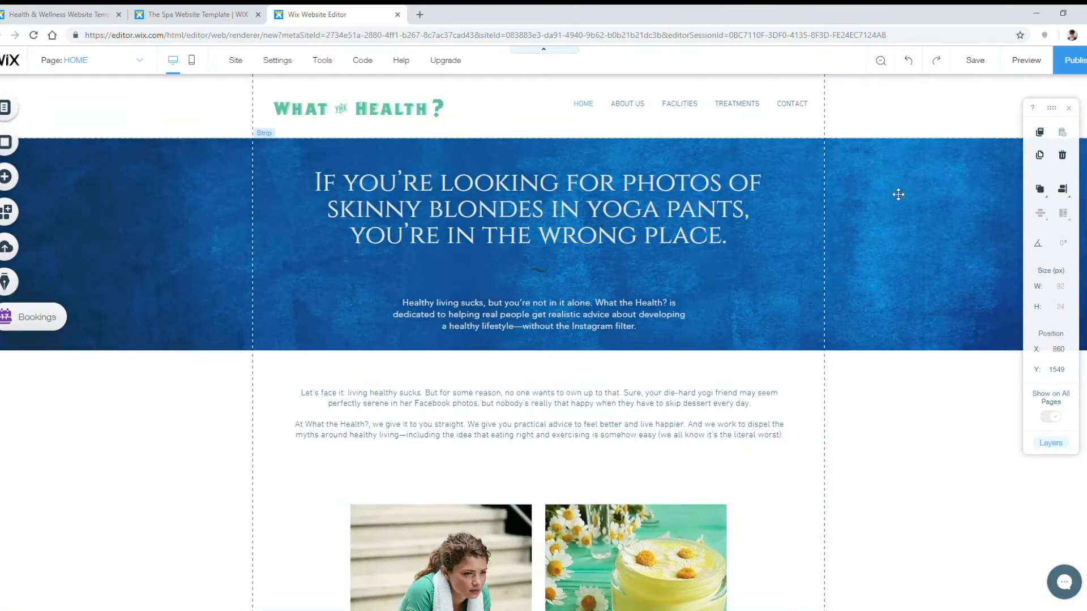
pyautogui.click(975, 62)
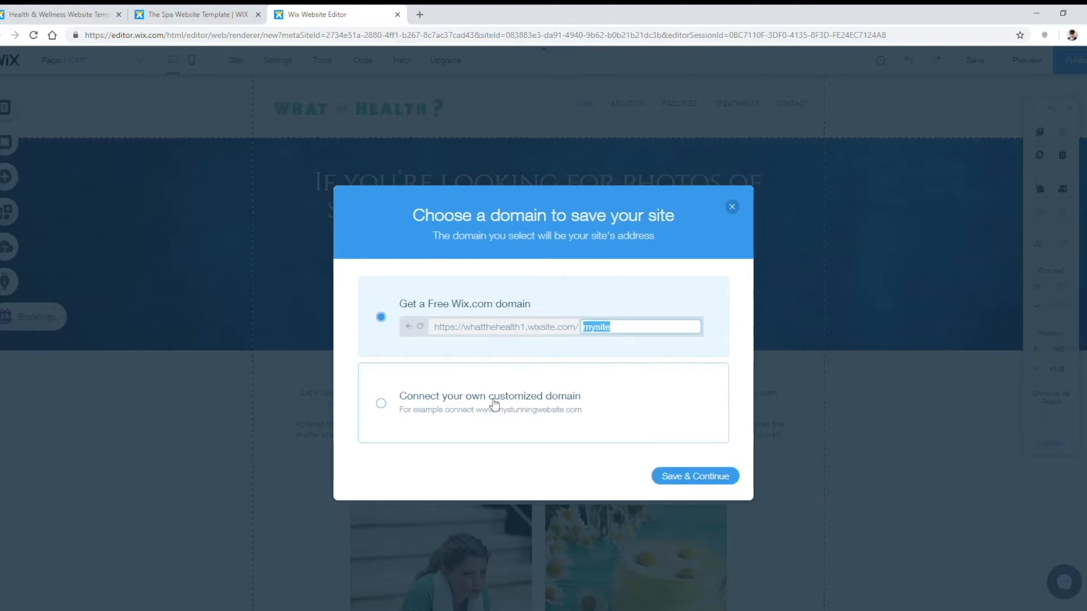
pyautogui.click(703, 476)
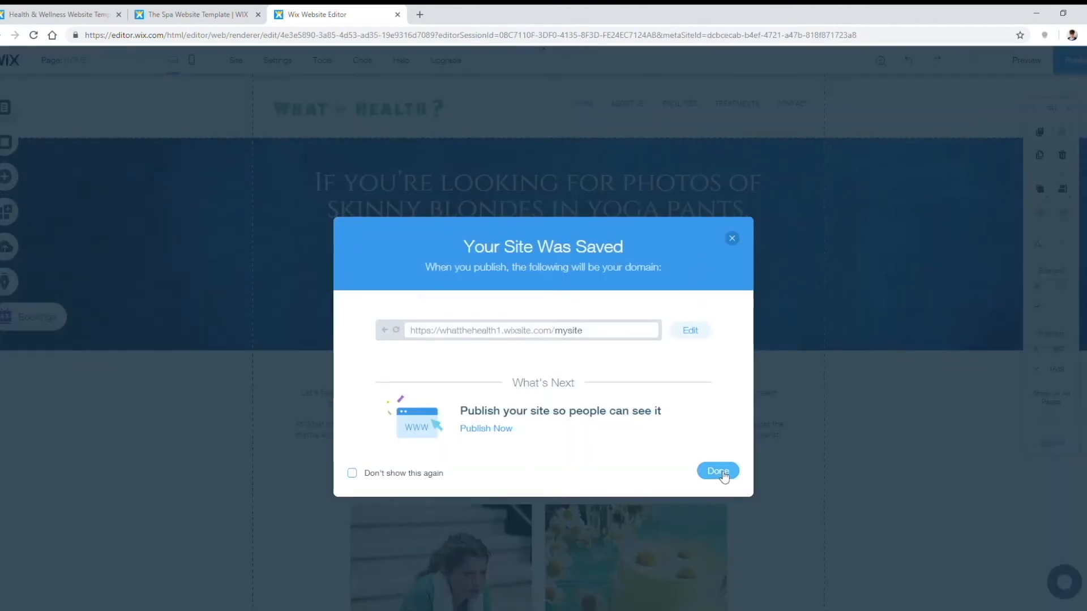
pyautogui.click(486, 431)
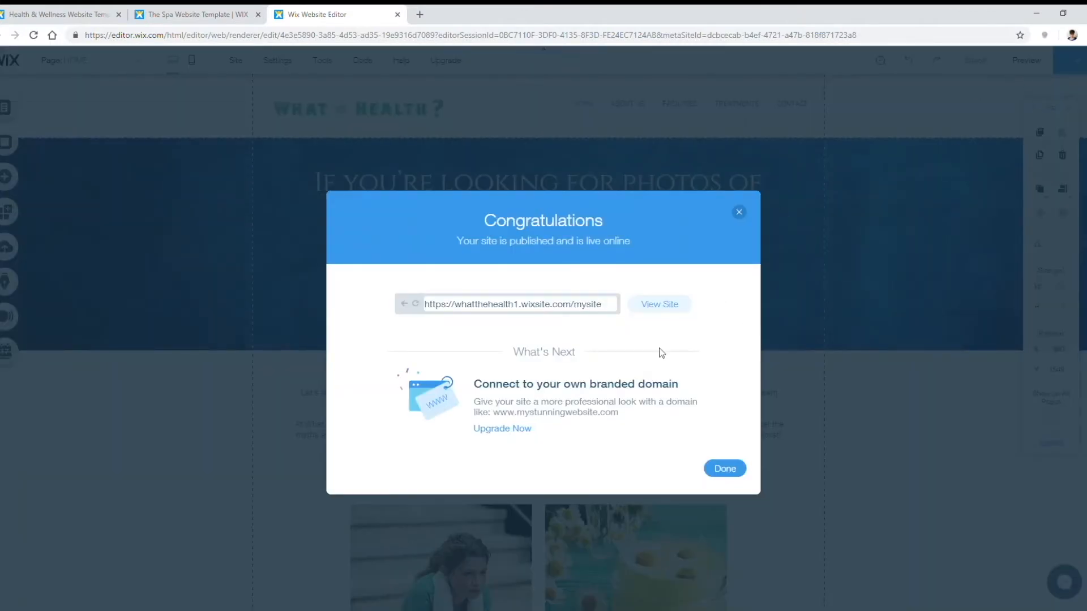
# Step: View the published live homepage, then go back to the editor
pyautogui.click(658, 304)
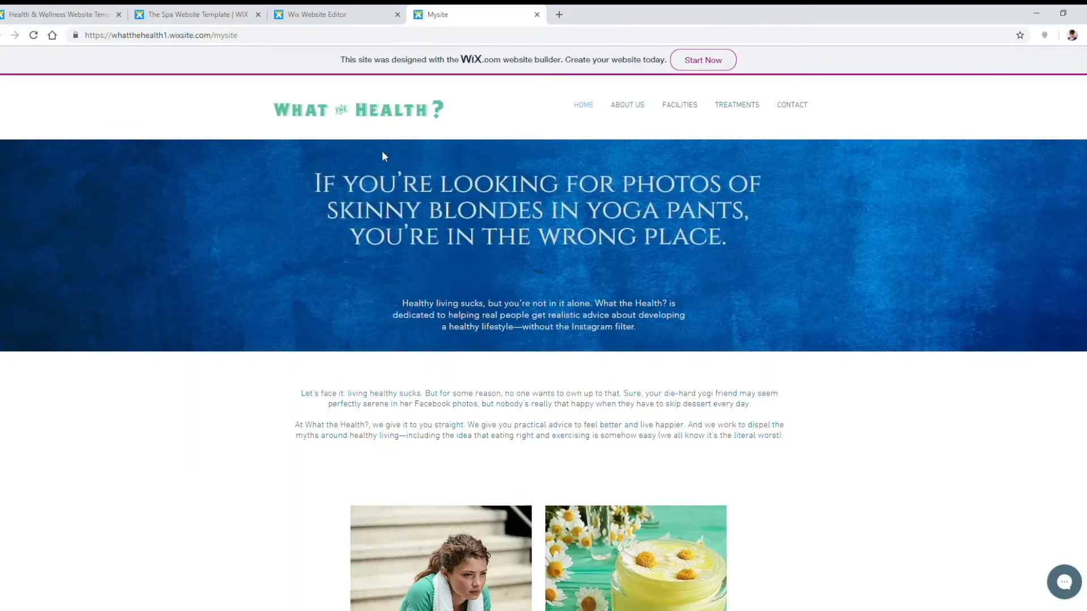
pyautogui.scroll(-7, 577, 258)
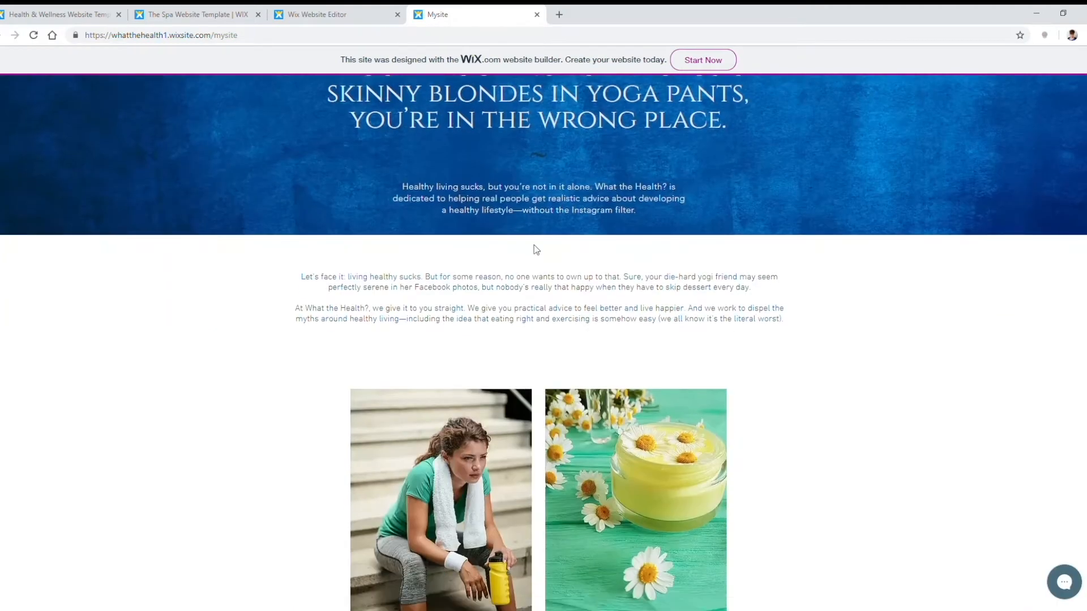
pyautogui.scroll(7, 717, 353)
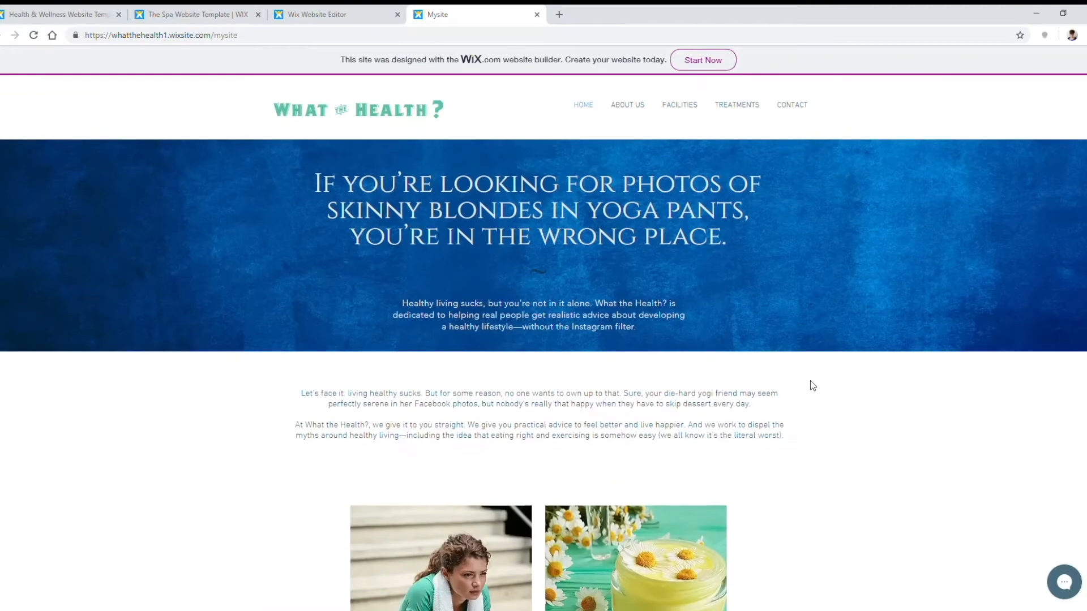
pyautogui.click(306, 14)
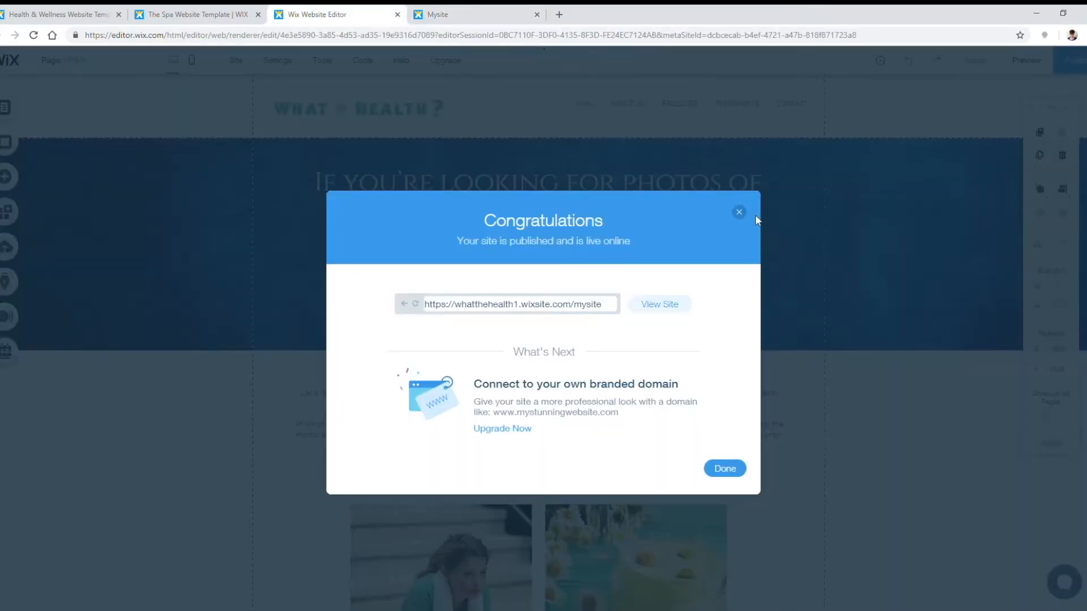
pyautogui.click(739, 213)
pyautogui.scroll(-3, 810, 478)
pyautogui.click(673, 423)
pyautogui.moveTo(759, 359); pyautogui.dragTo(761, 314)
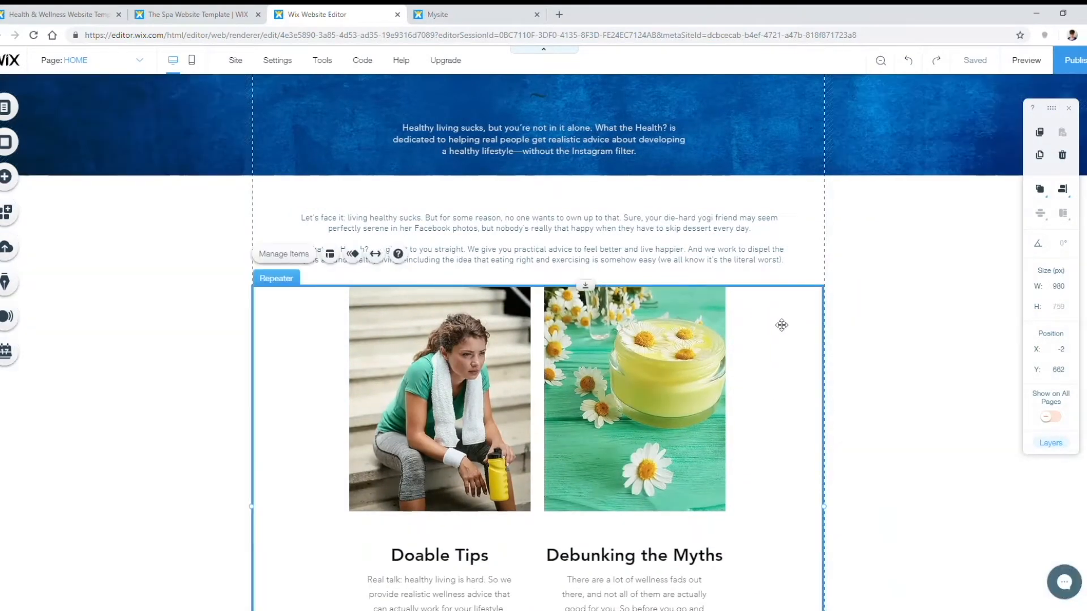
pyautogui.click(924, 277)
pyautogui.moveTo(779, 317); pyautogui.dragTo(780, 329)
pyautogui.scroll(3, 1010, 258)
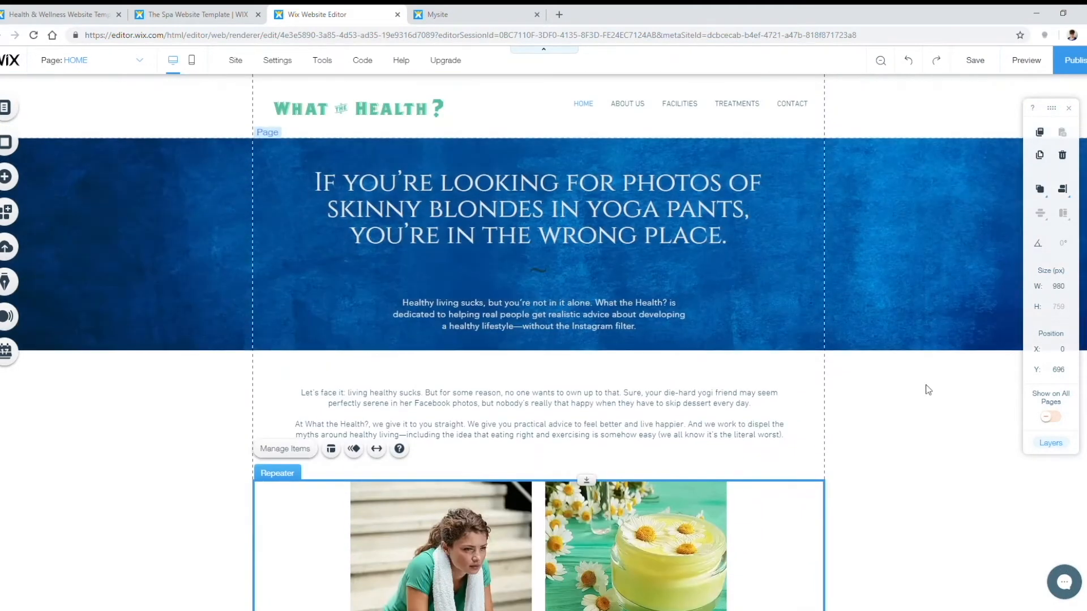
pyautogui.click(928, 390)
pyautogui.click(961, 66)
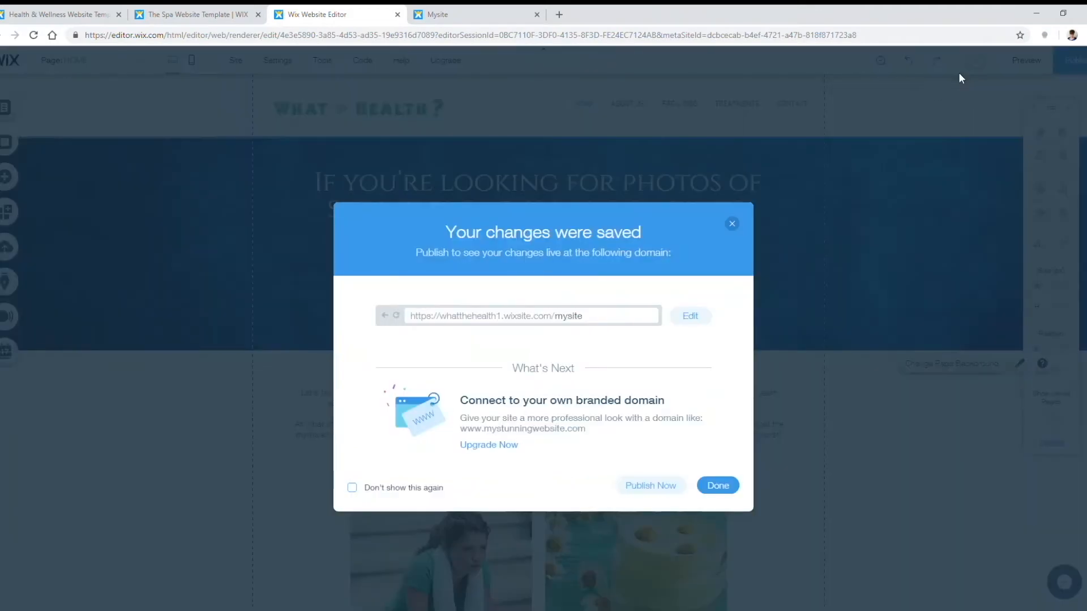
pyautogui.click(731, 222)
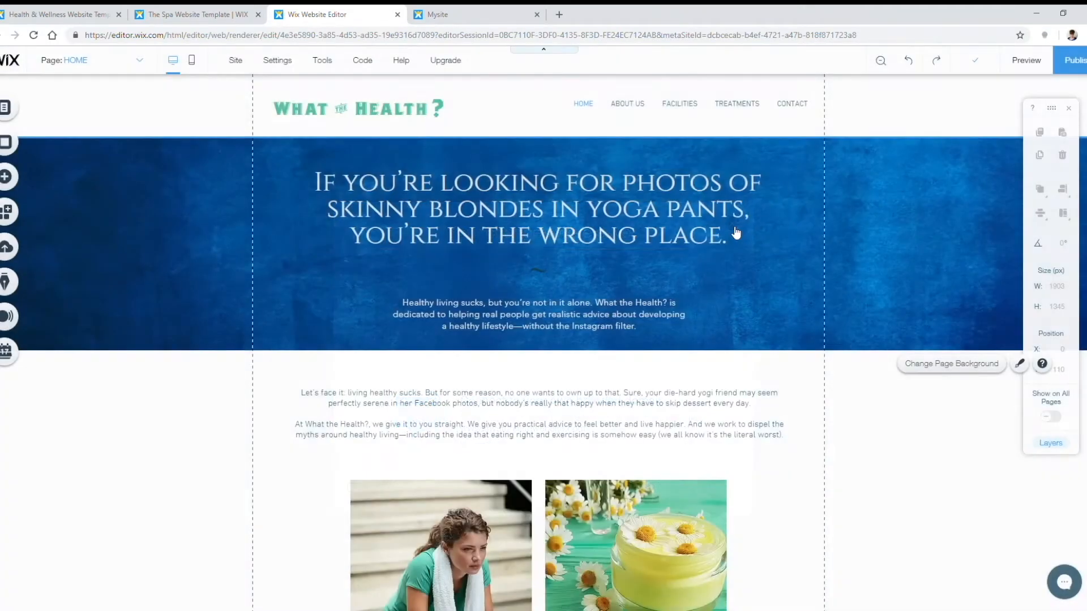
pyautogui.scroll(-6, 930, 473)
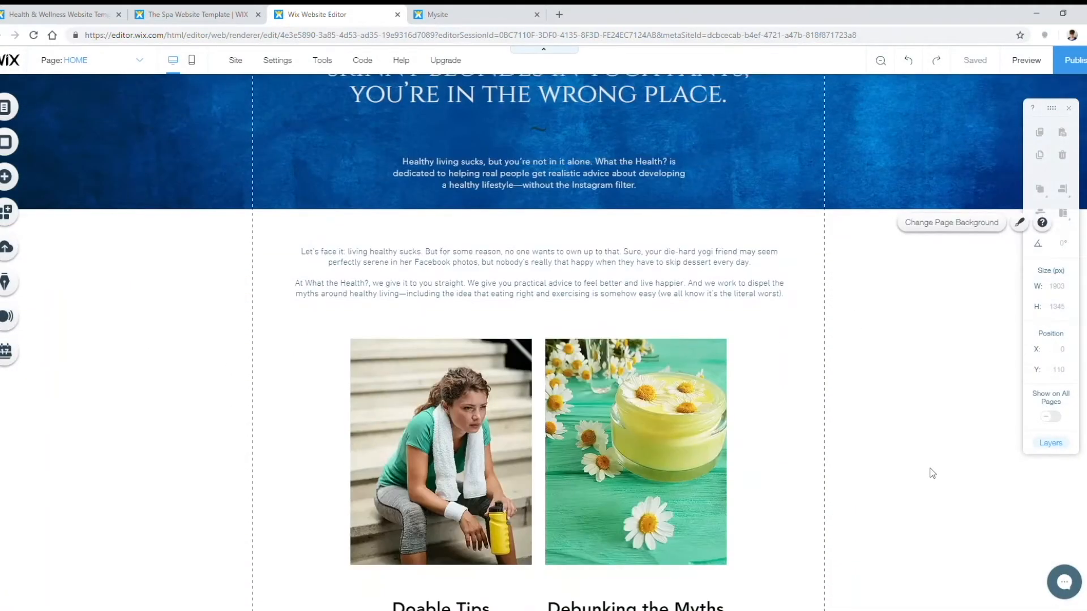
pyautogui.scroll(6, 927, 473)
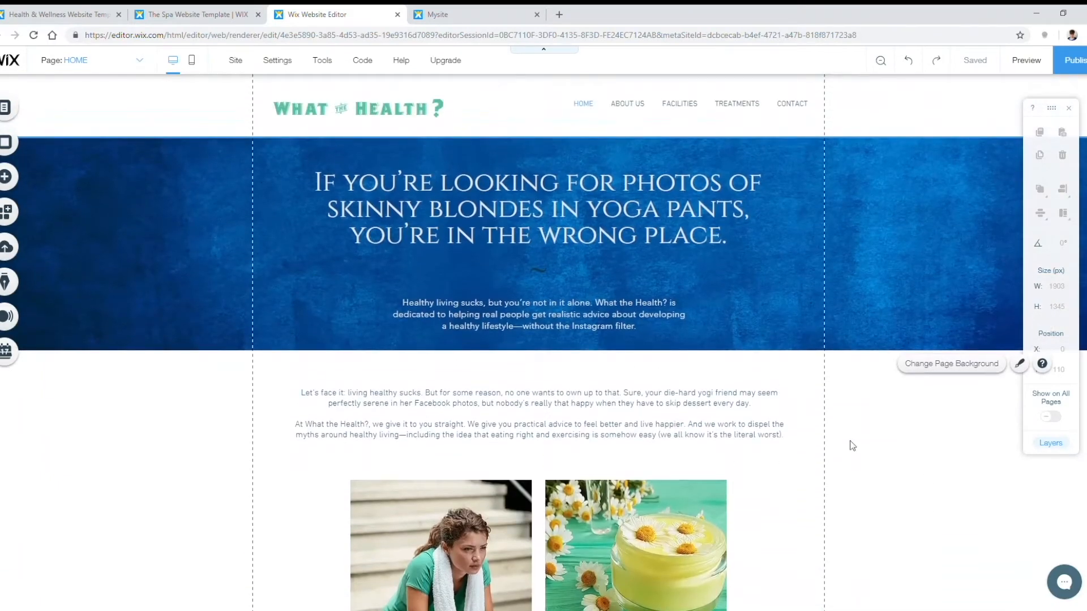
pyautogui.scroll(-6, 808, 464)
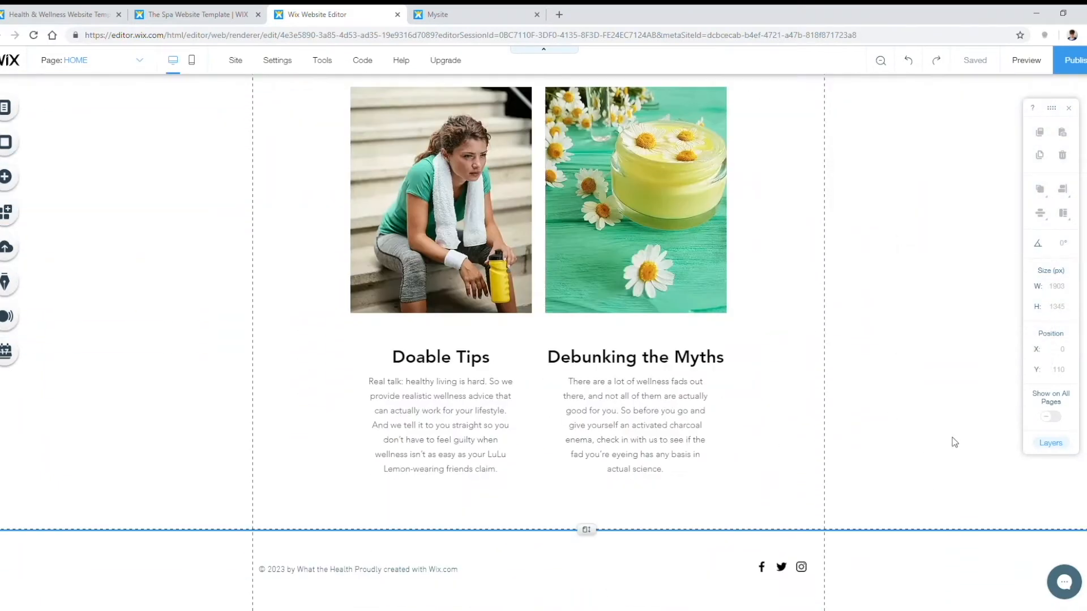
# Step: Drag a Get Subscribers form from the Add panel onto the page above the footer
pyautogui.click(19, 180)
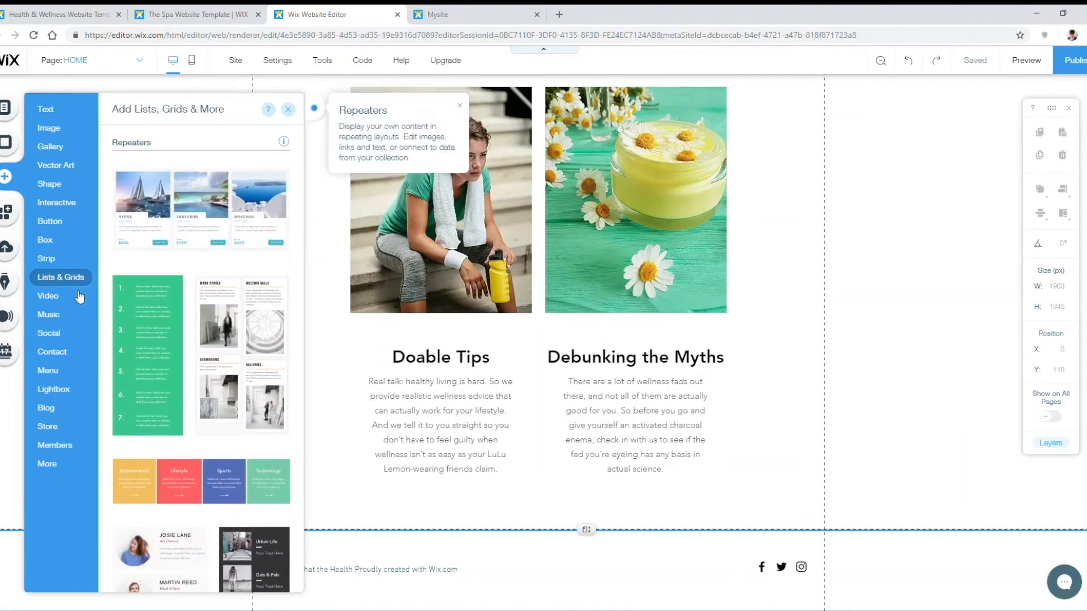
pyautogui.click(80, 453)
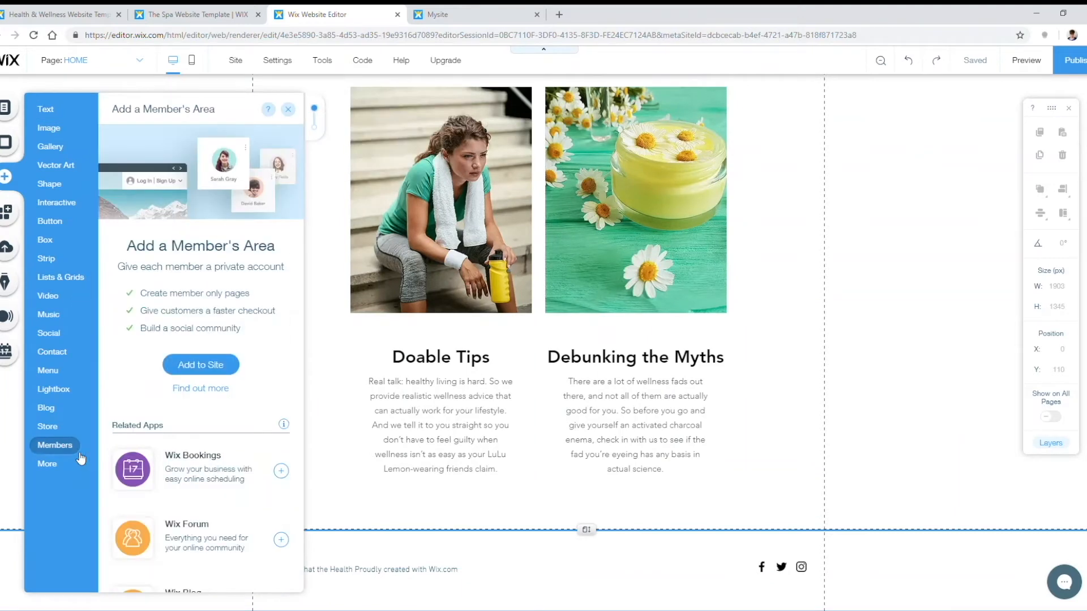
pyautogui.moveTo(66, 357)
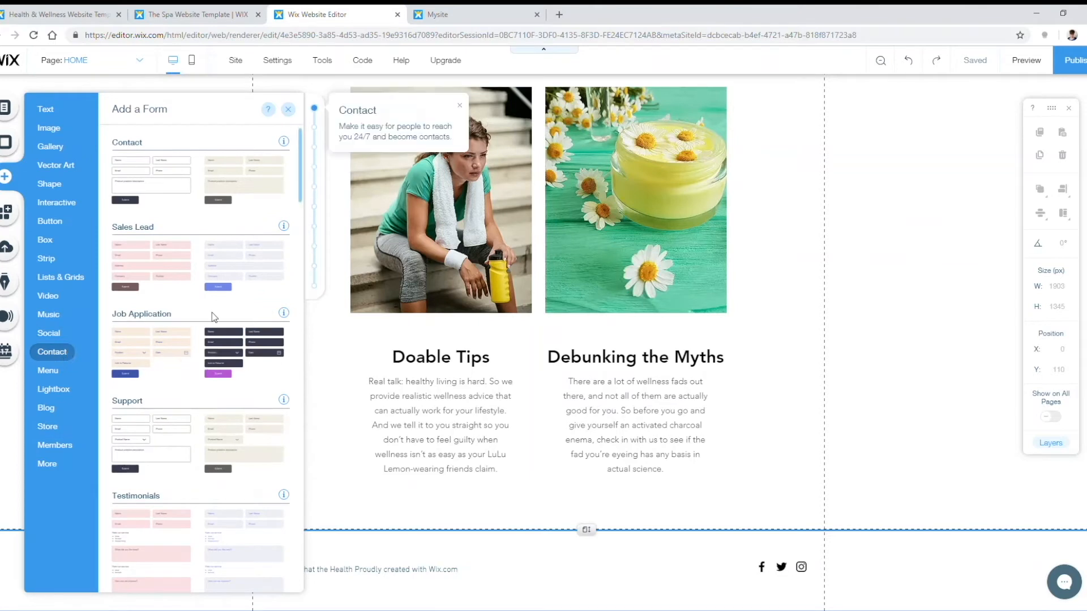
pyautogui.scroll(-3, 214, 176)
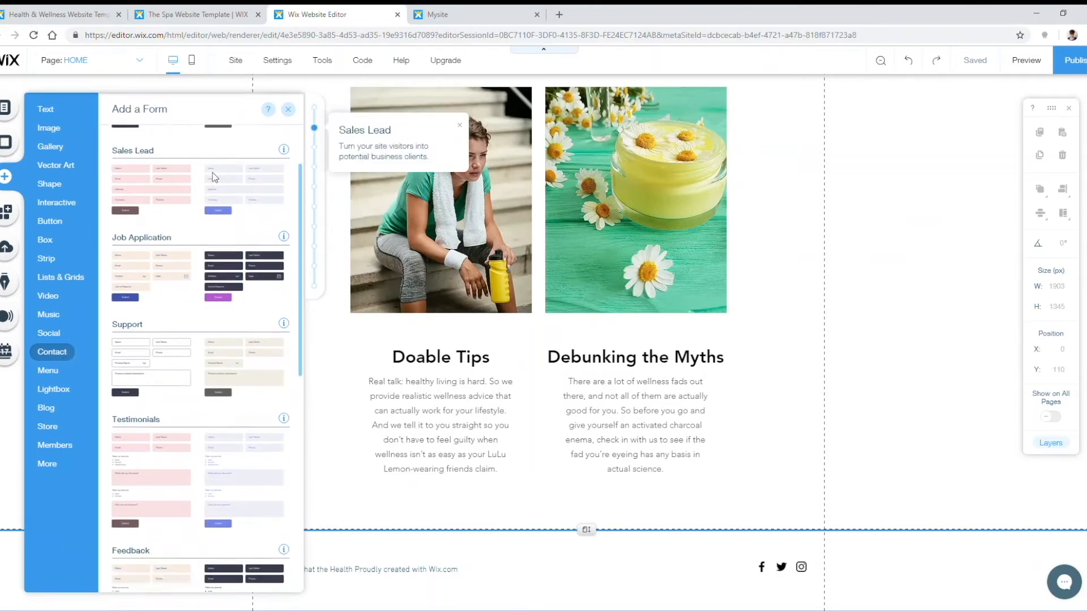
pyautogui.scroll(3, 212, 234)
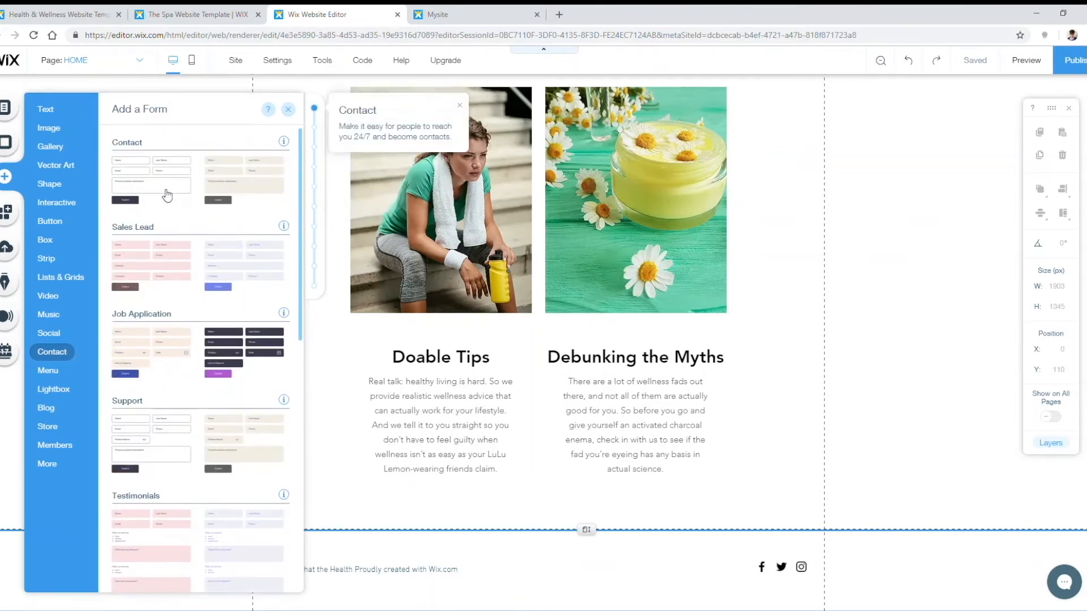
pyautogui.scroll(-6, 182, 176)
pyautogui.scroll(-4, 187, 224)
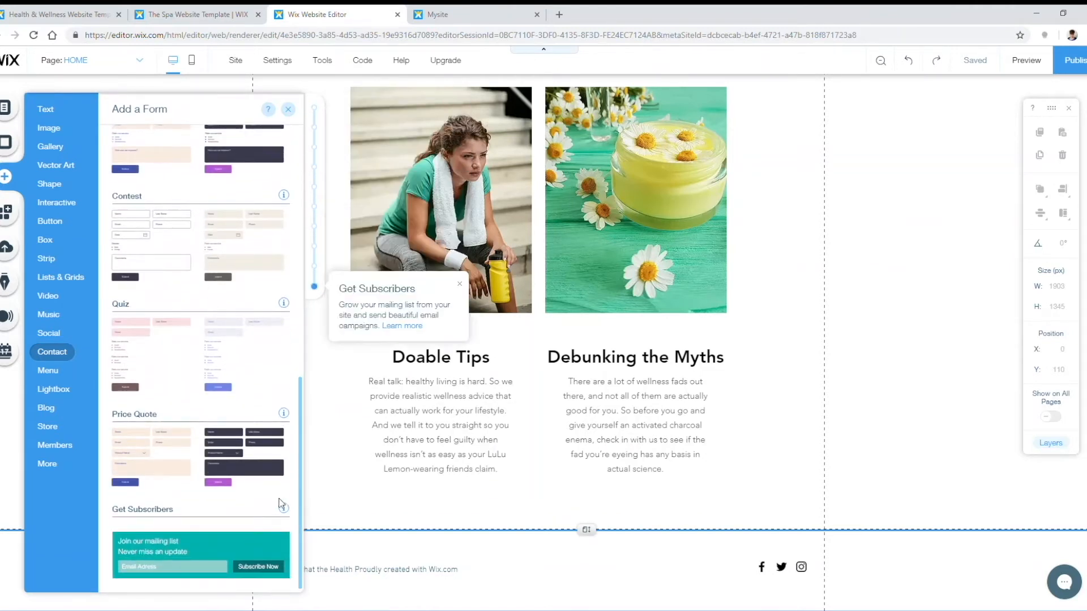
pyautogui.moveTo(197, 554); pyautogui.dragTo(513, 532)
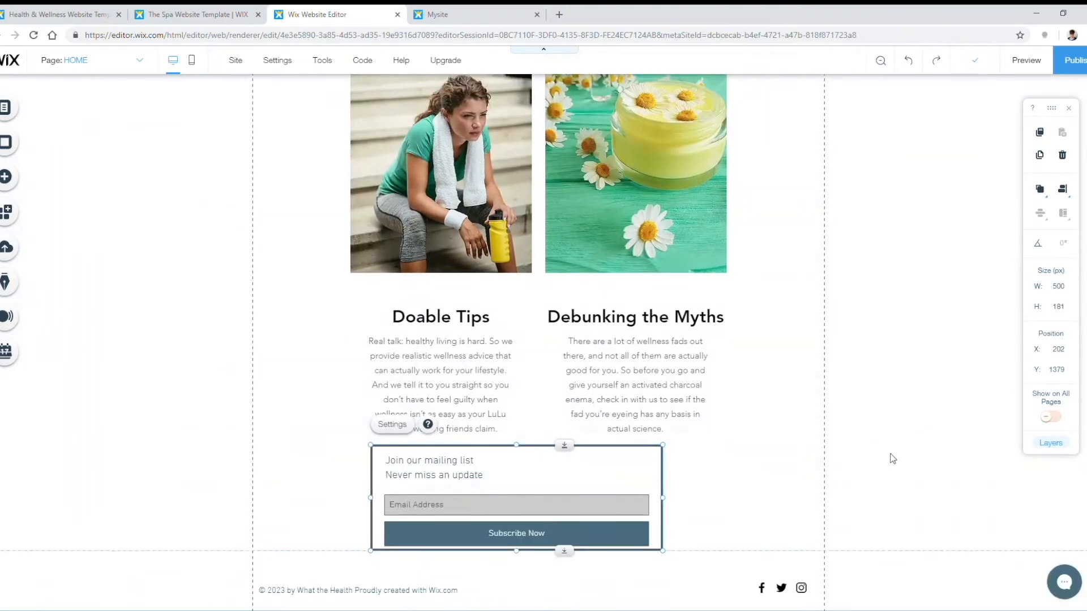
# Step: Position the subscribe form below the two text columns and open its settings
pyautogui.moveTo(557, 489); pyautogui.dragTo(565, 490)
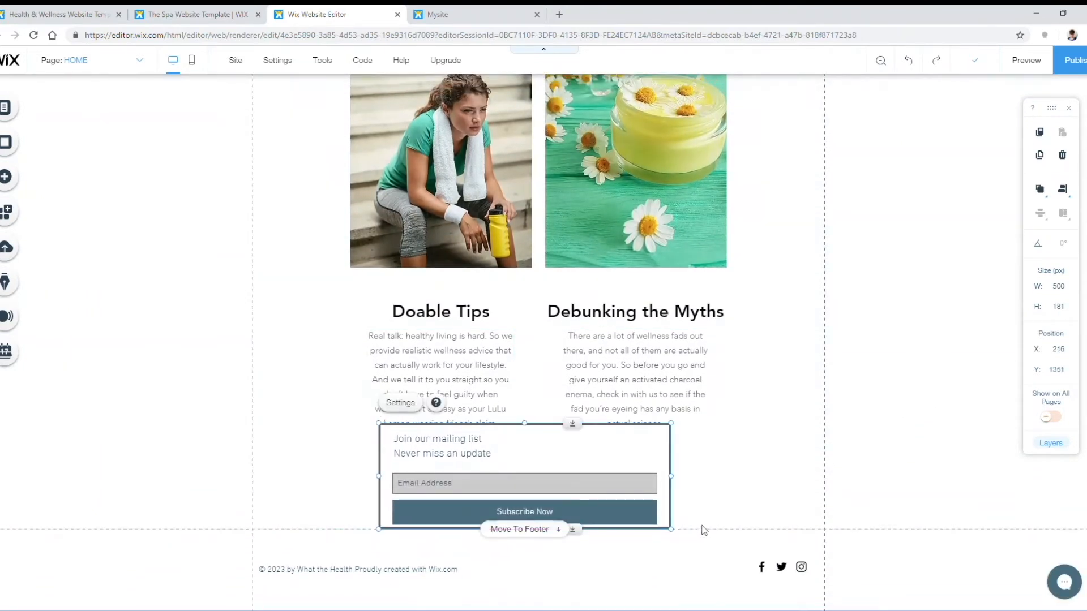
pyautogui.moveTo(533, 501); pyautogui.dragTo(542, 531)
pyautogui.scroll(-1, 863, 431)
pyautogui.scroll(-1, 685, 504)
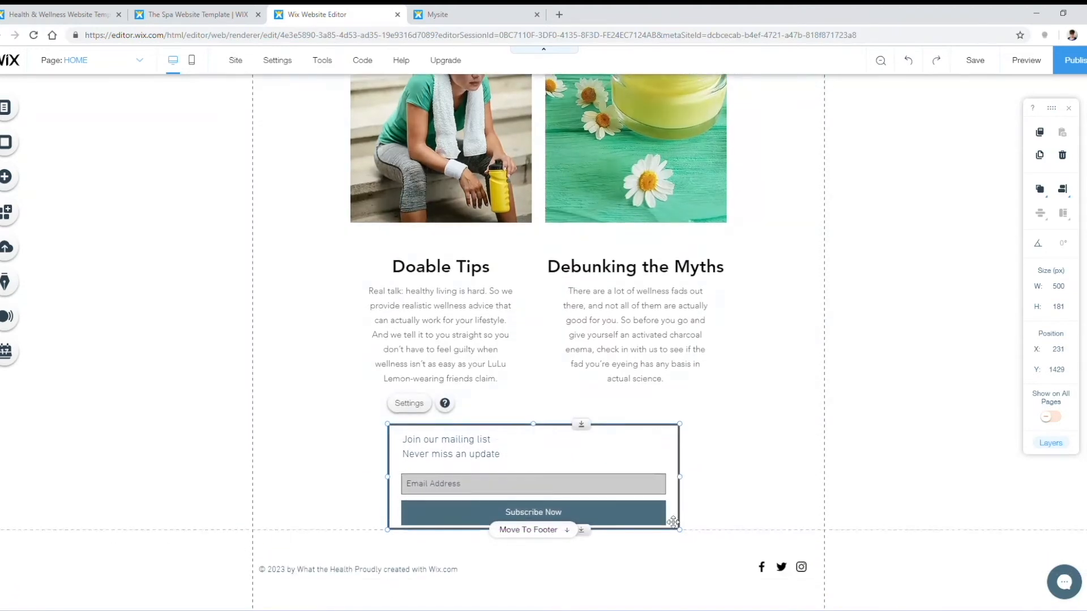
pyautogui.click(410, 404)
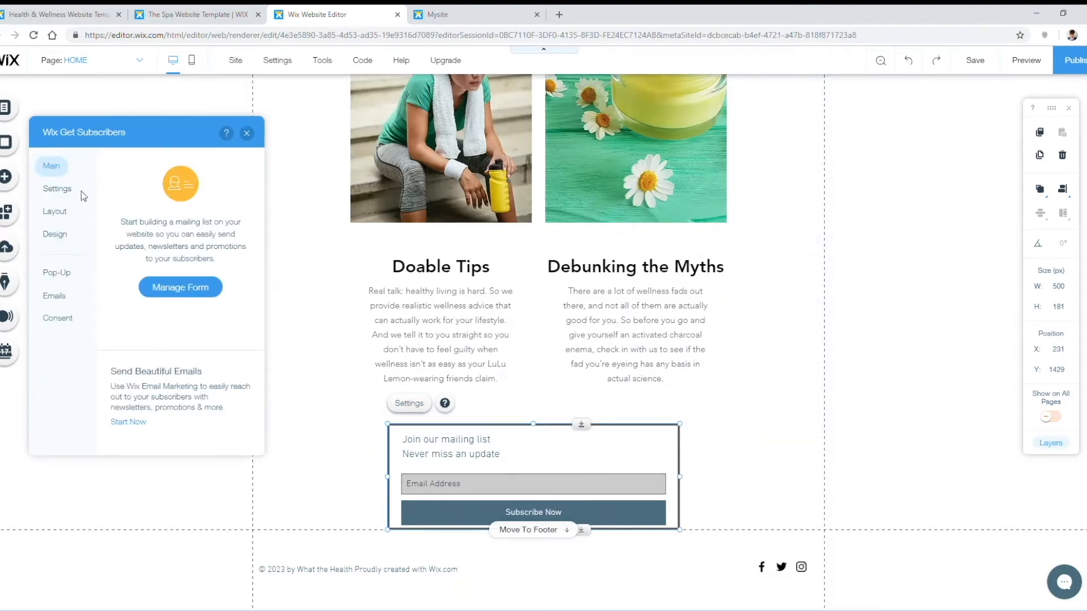
# Step: Leave the Name field off the form and reword the email field's prompt
pyautogui.click(58, 189)
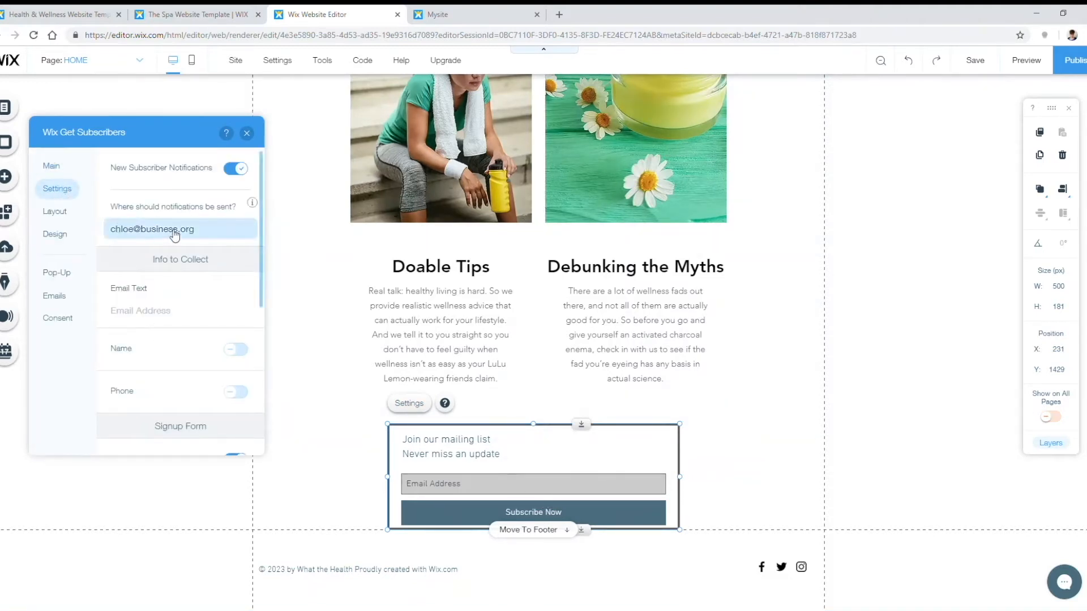
pyautogui.scroll(-1, 167, 217)
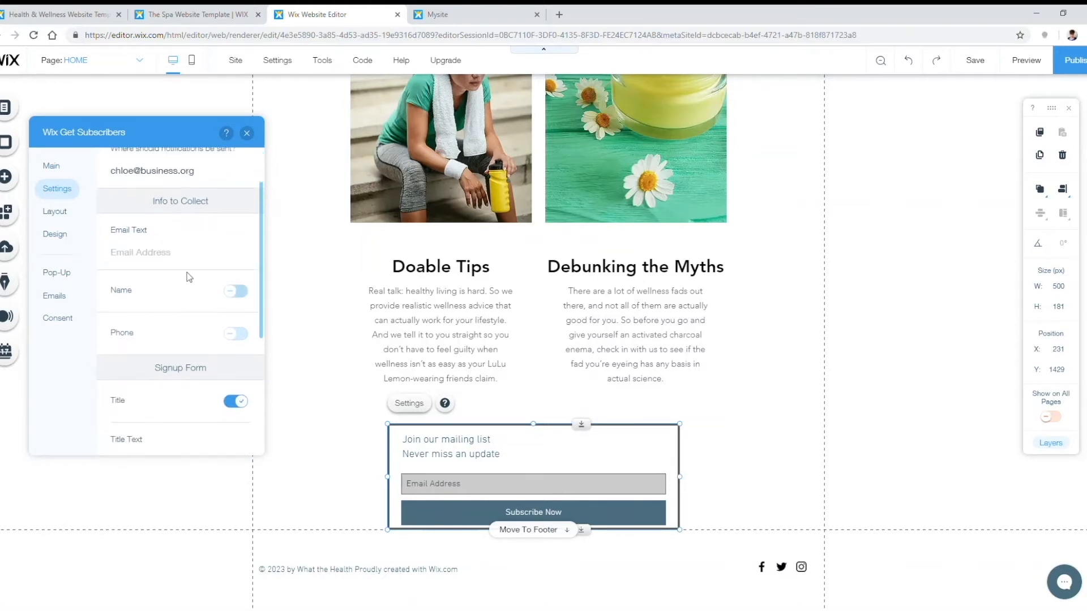
pyautogui.click(234, 291)
pyautogui.click(235, 291)
pyautogui.click(235, 291)
pyautogui.click(236, 291)
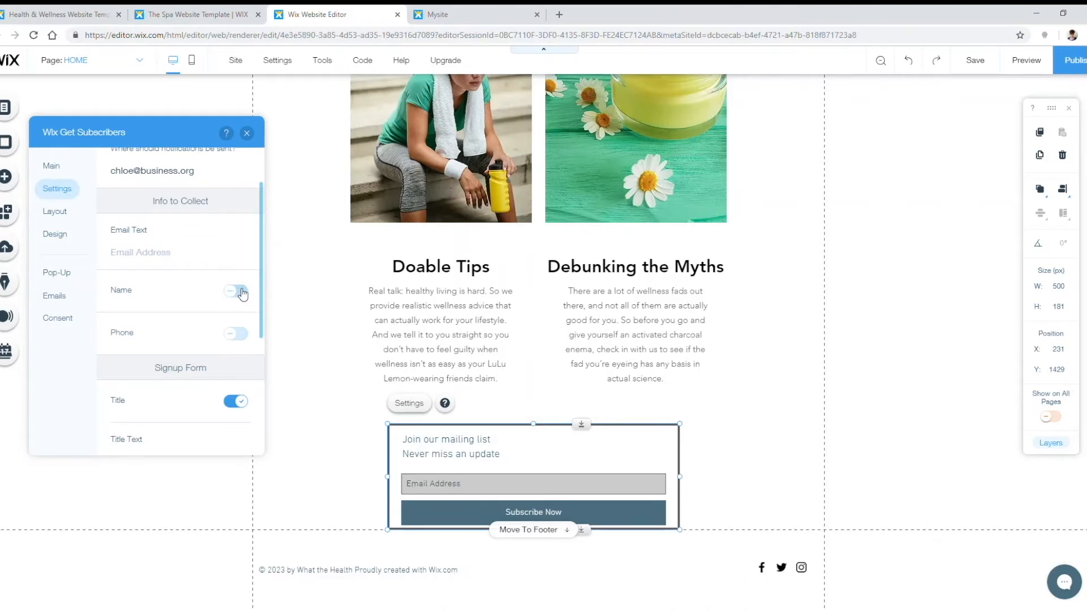
pyautogui.click(170, 259)
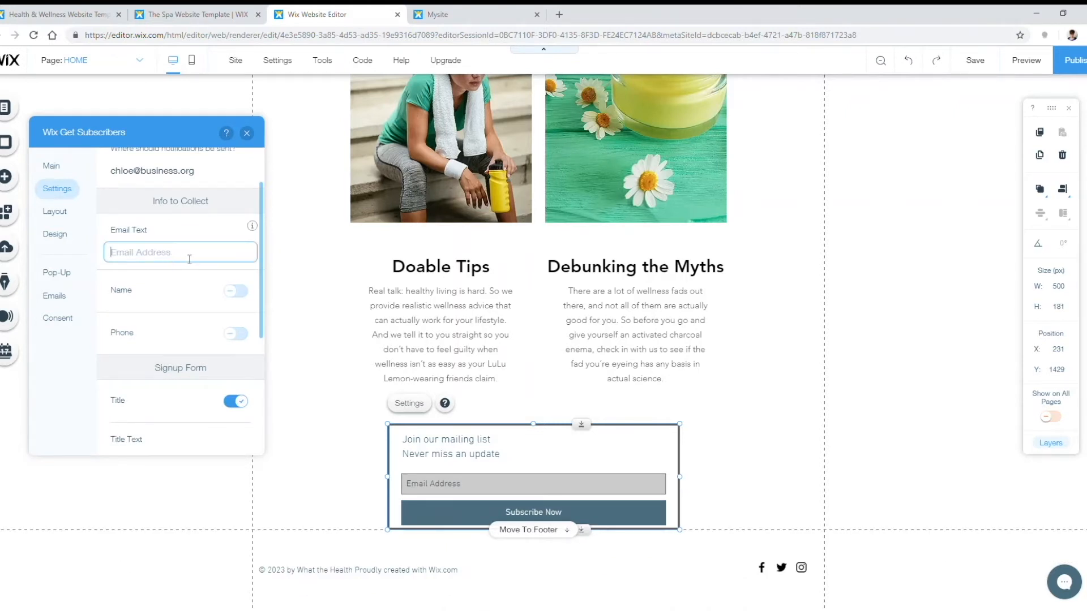
pyautogui.write("What's your email address?")
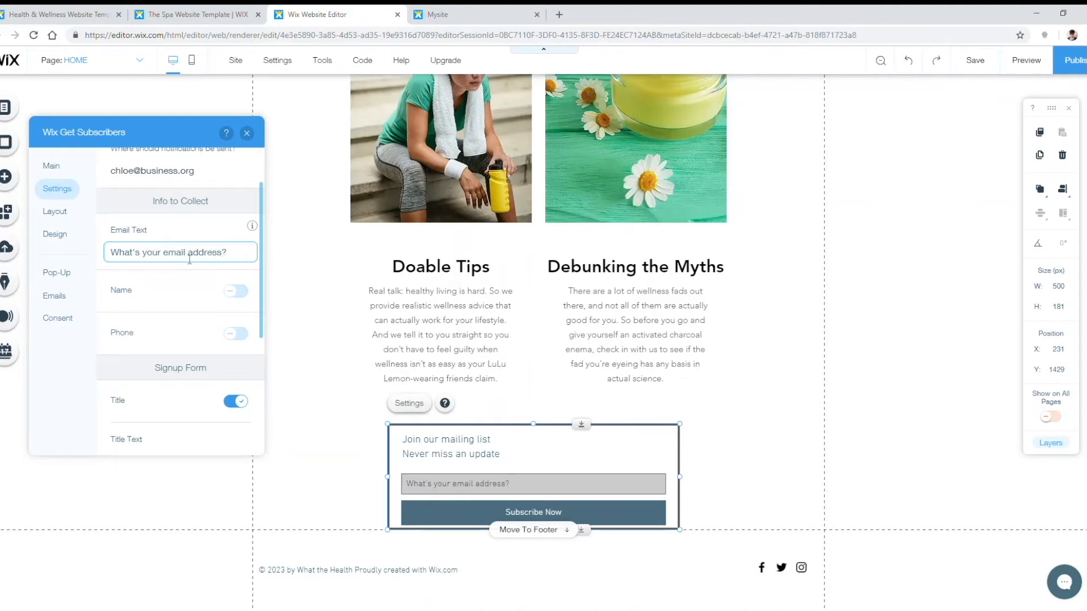
pyautogui.scroll(-2, 198, 317)
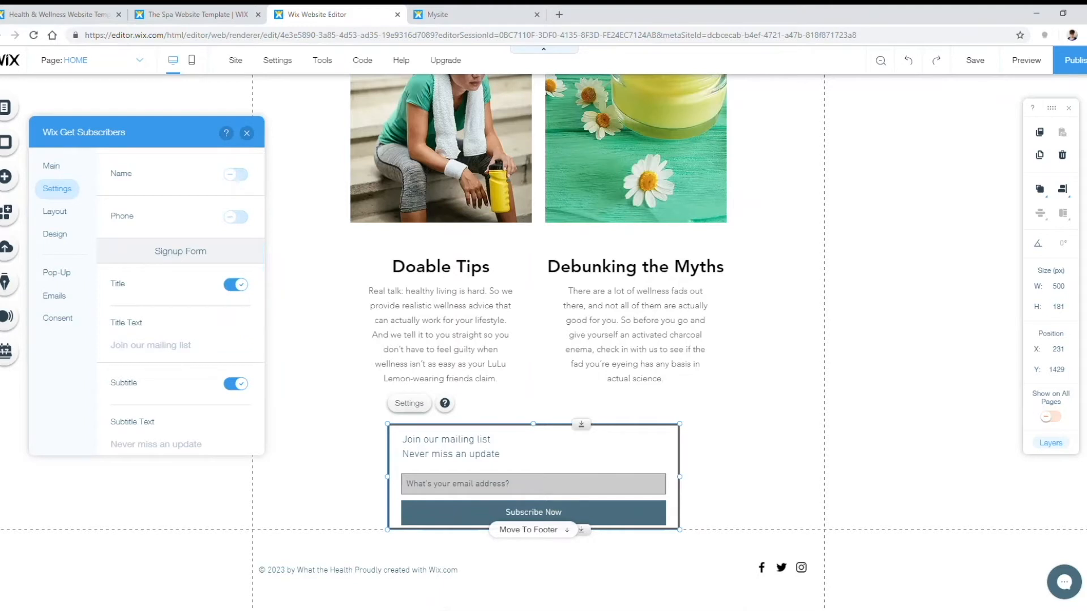
# Step: Set the title to 'Want More From What the Health?' and paste the e-book subtitle
pyautogui.click(148, 351)
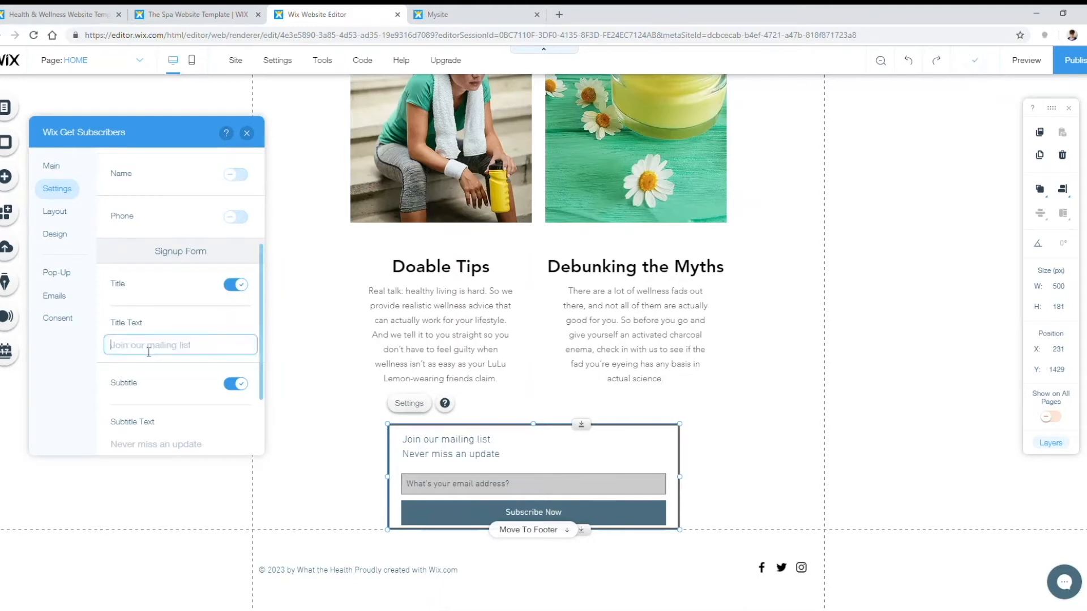
pyautogui.write('Want More From What the Health?')
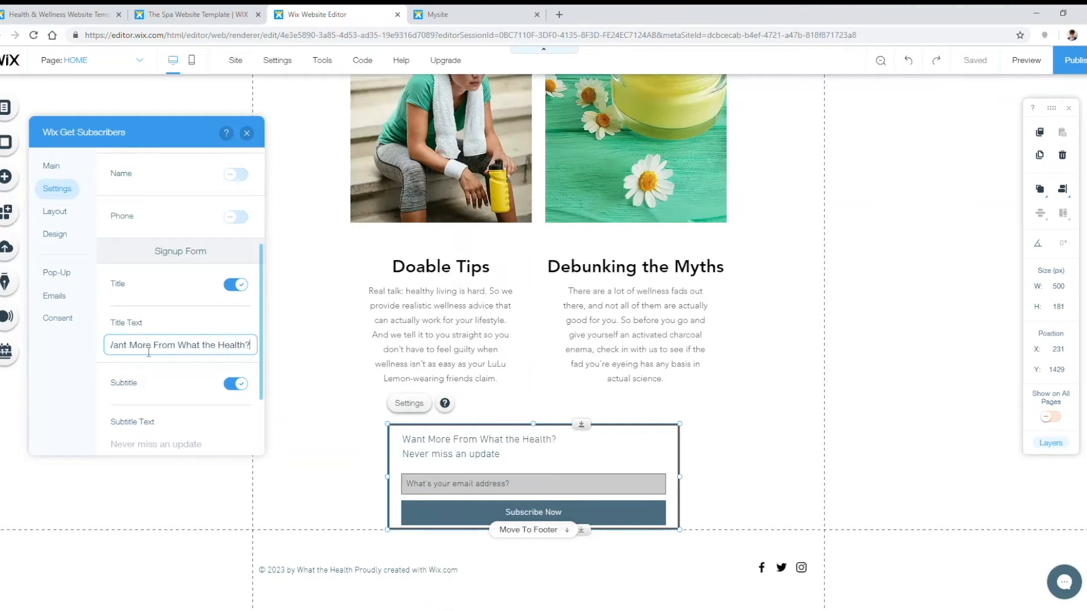
pyautogui.scroll(-1, 148, 352)
pyautogui.scroll(-1, 202, 388)
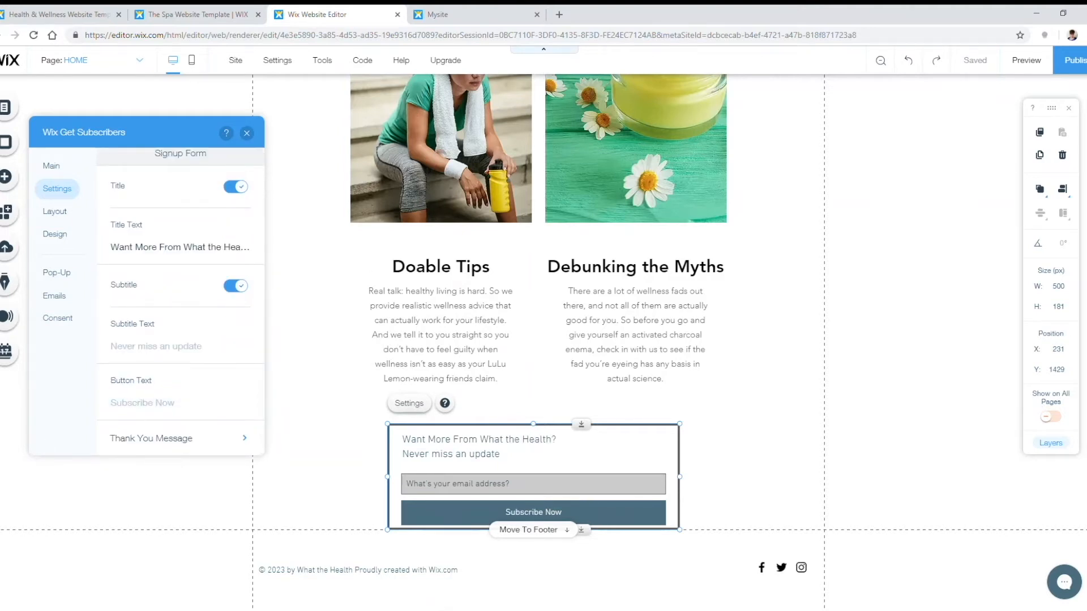
pyautogui.click(172, 346)
pyautogui.write('Check out our e-book, Healthy Living is Easy crazy stupid hard. Enter your email below to read.')
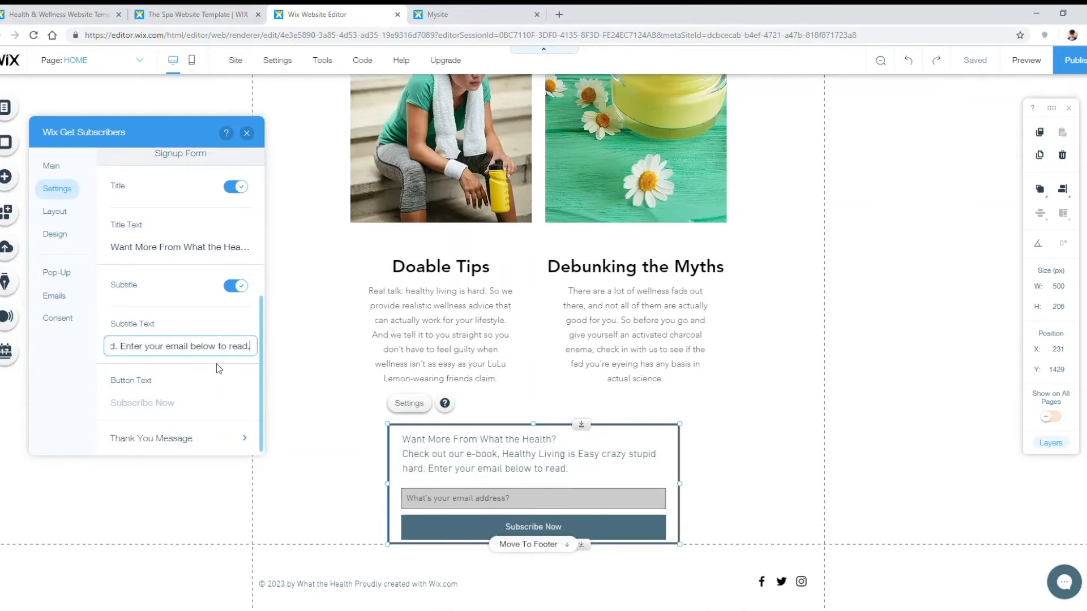
# Step: Label the subscribe button 'Get It Now'
pyautogui.click(181, 404)
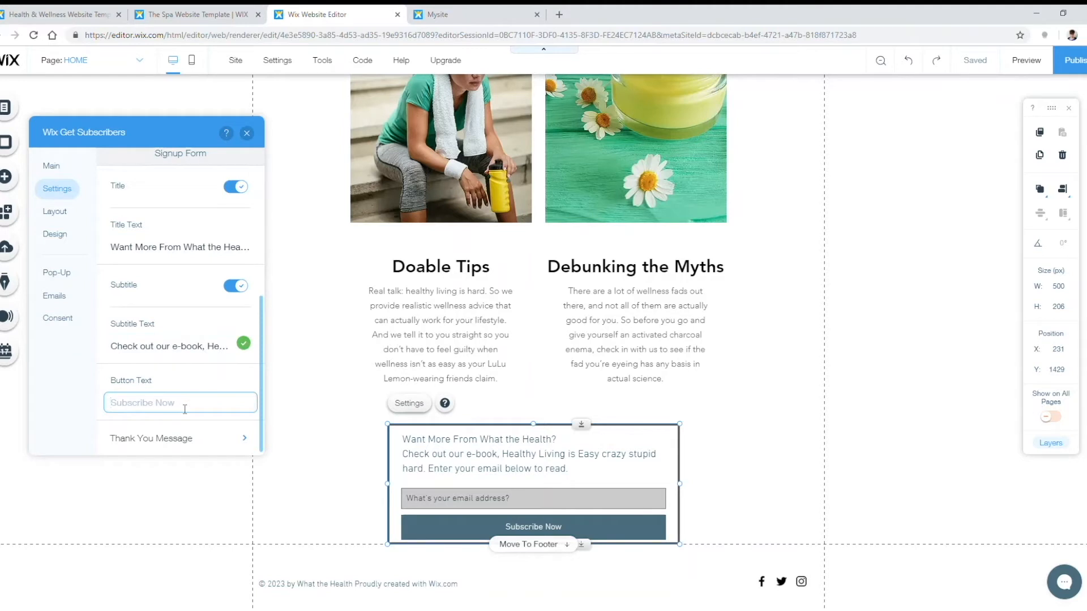
pyautogui.write('Get It Know')
pyautogui.press('BackSpace')
pyautogui.press('BackSpace')
pyautogui.press('BackSpace')
pyautogui.press('BackSpace')
pyautogui.write('Now')
pyautogui.click(244, 434)
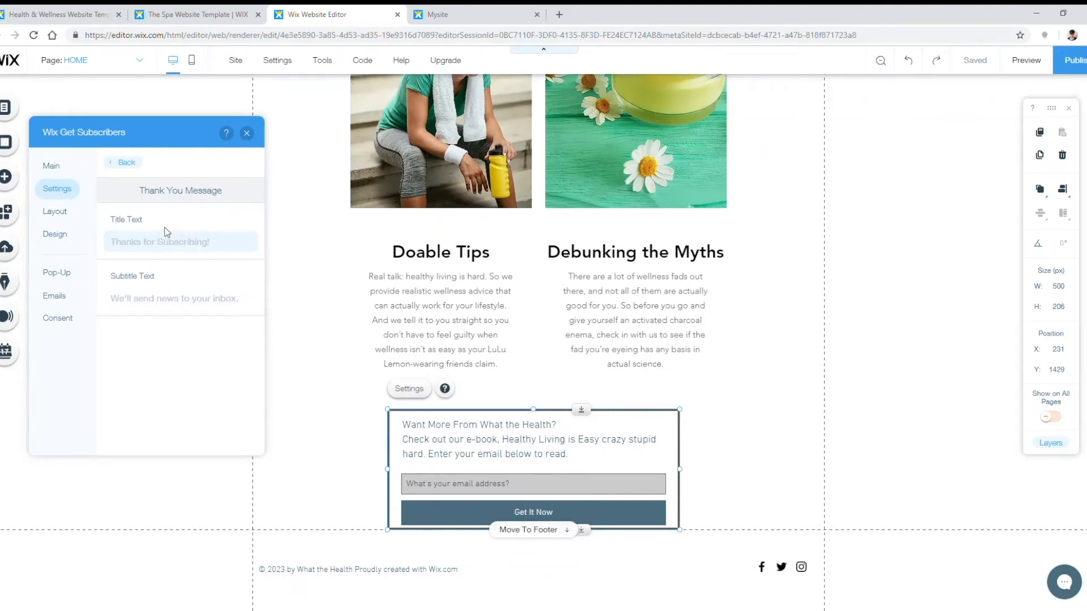
# Step: Give the form a vertical layout with center-aligned header text
pyautogui.click(124, 165)
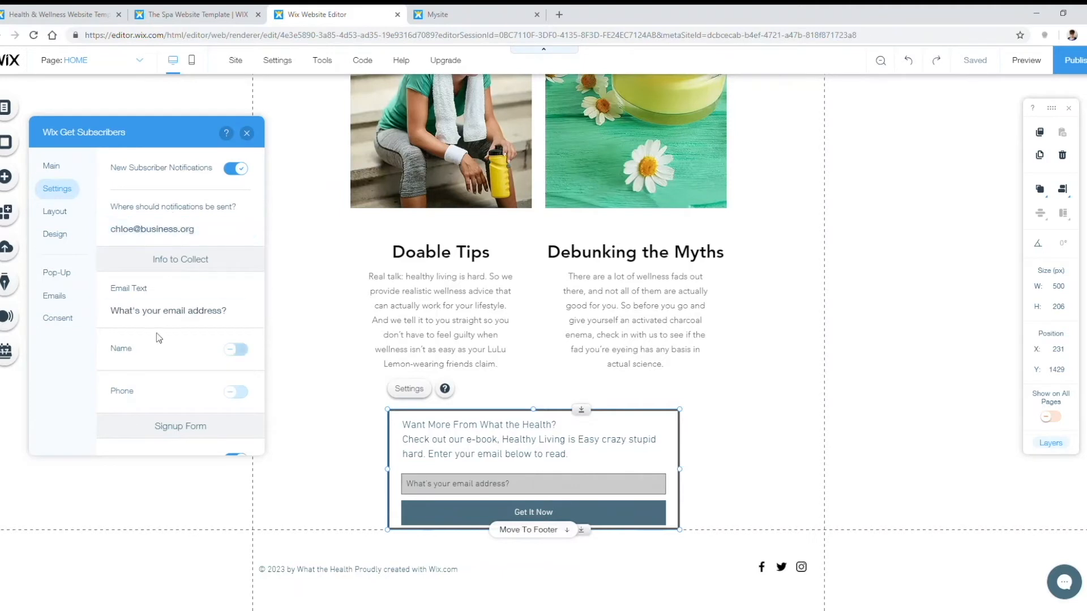
pyautogui.click(63, 212)
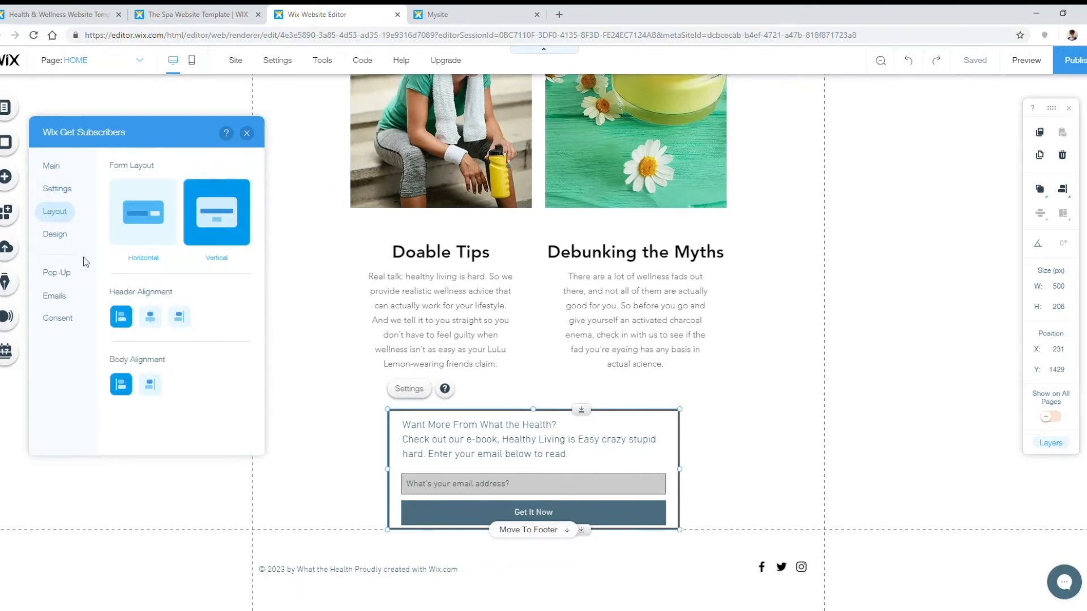
pyautogui.click(167, 218)
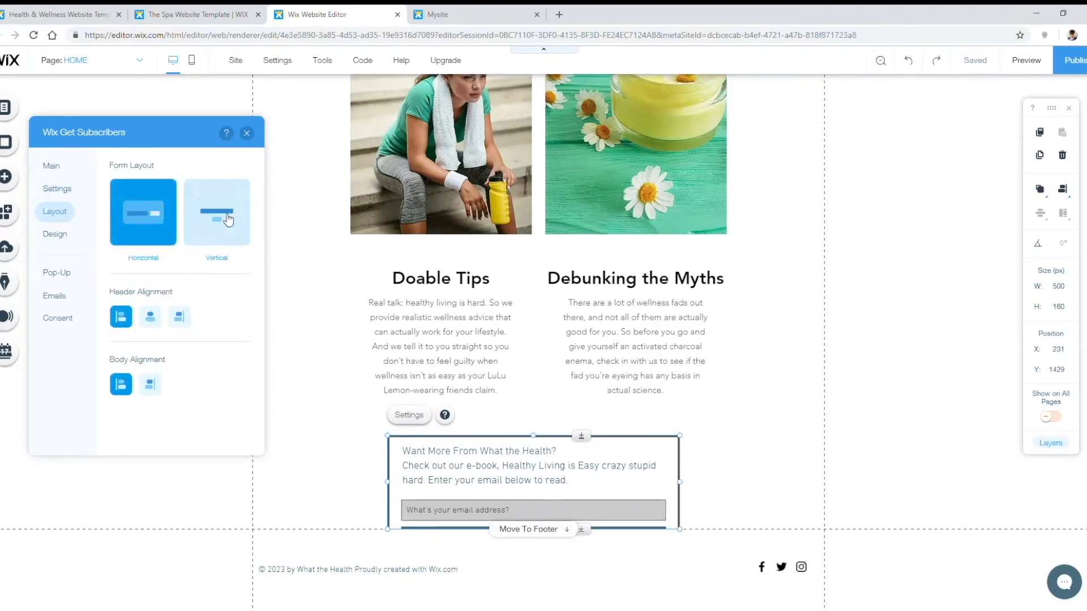
pyautogui.click(204, 229)
pyautogui.click(158, 221)
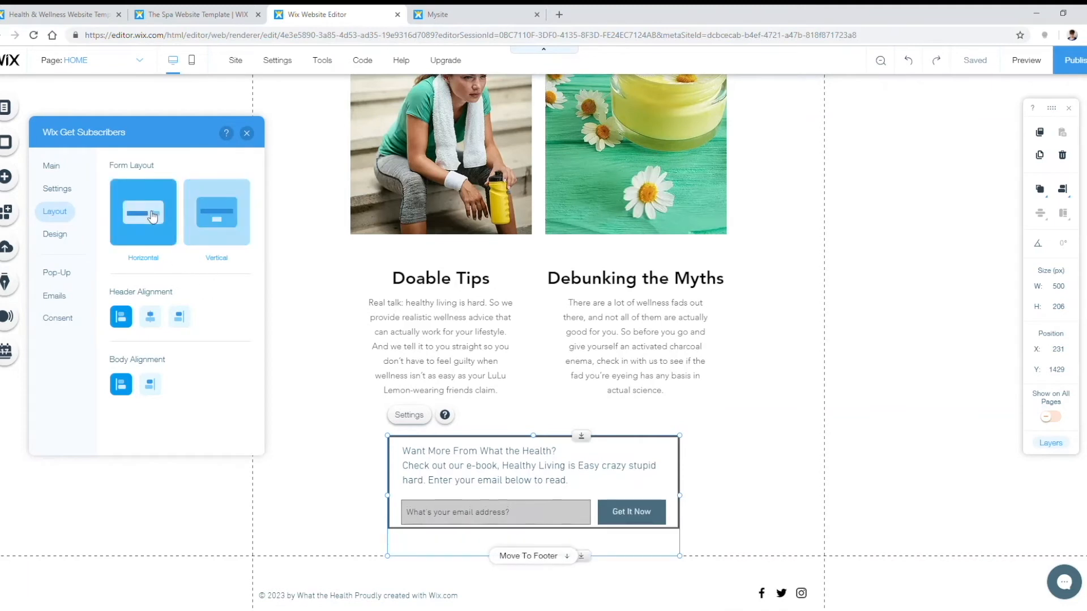
pyautogui.click(214, 219)
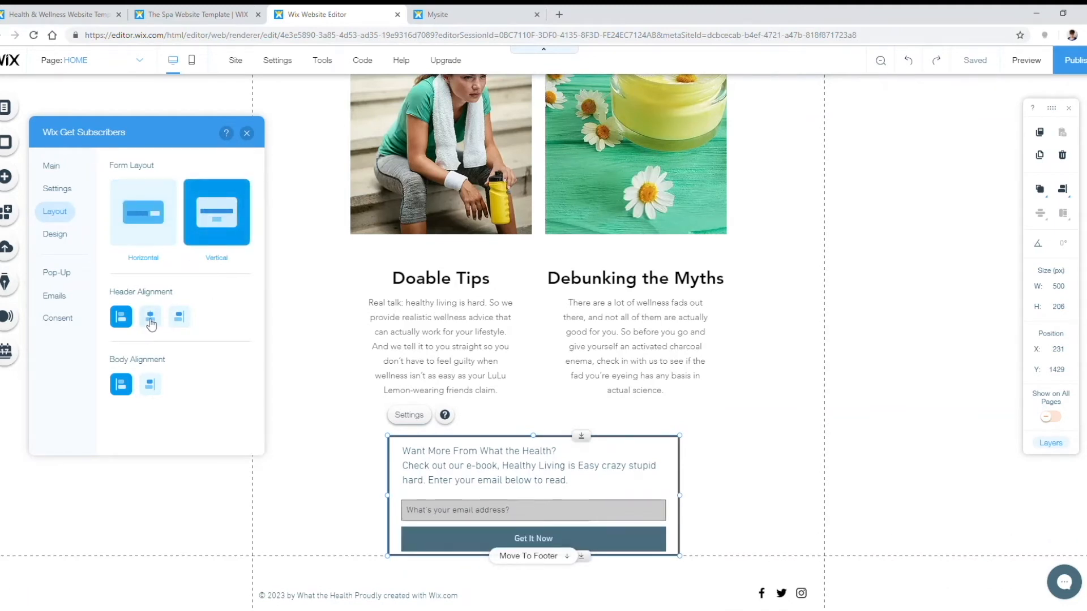
pyautogui.click(150, 319)
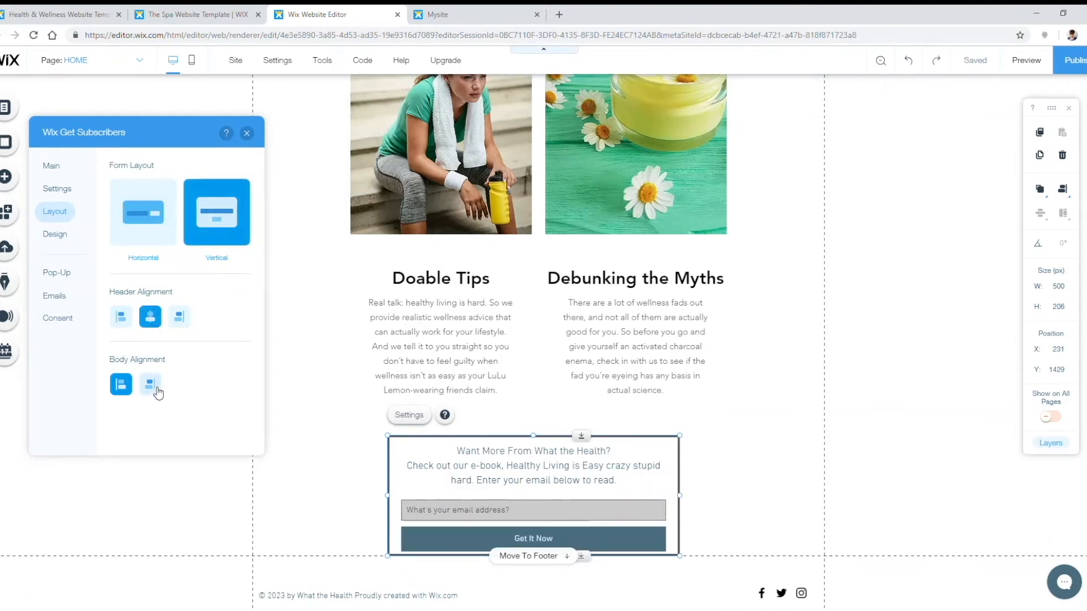
# Step: Set the header subtitle font size to 15px
pyautogui.click(55, 235)
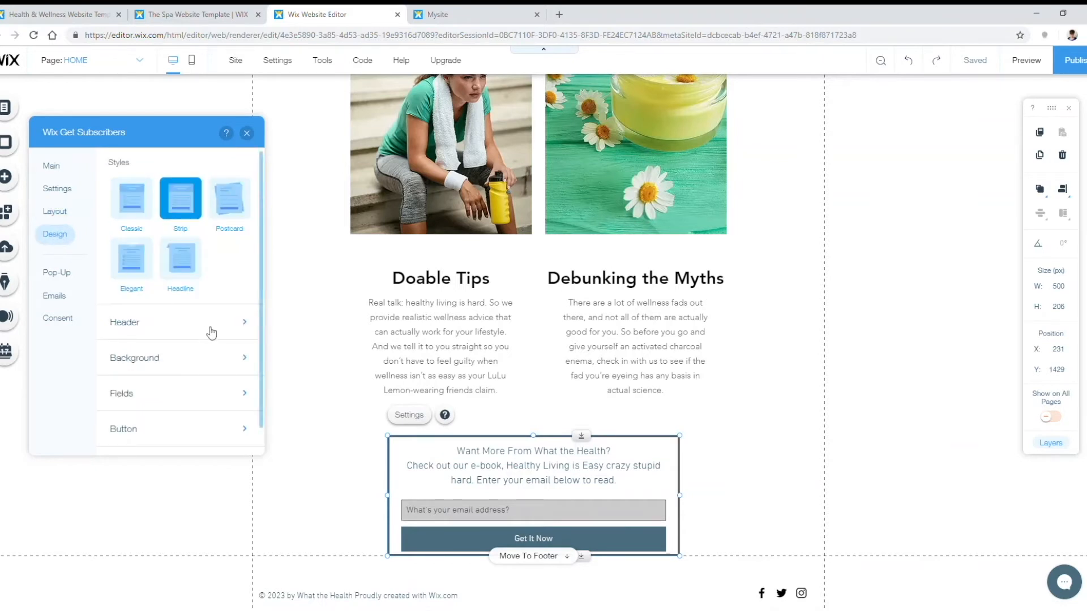
pyautogui.click(207, 327)
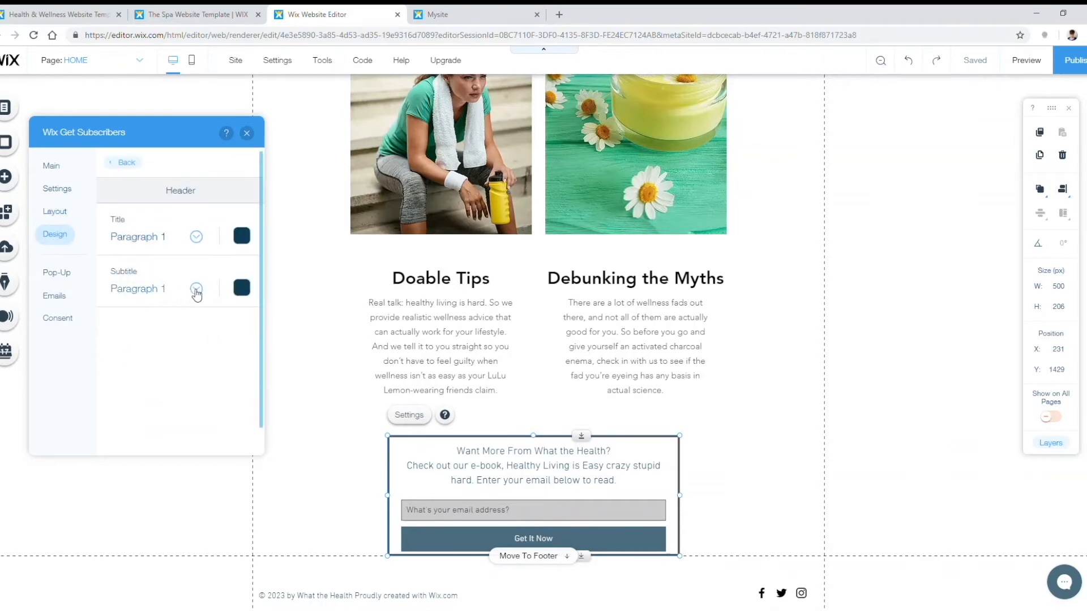
pyautogui.click(196, 289)
pyautogui.click(215, 463)
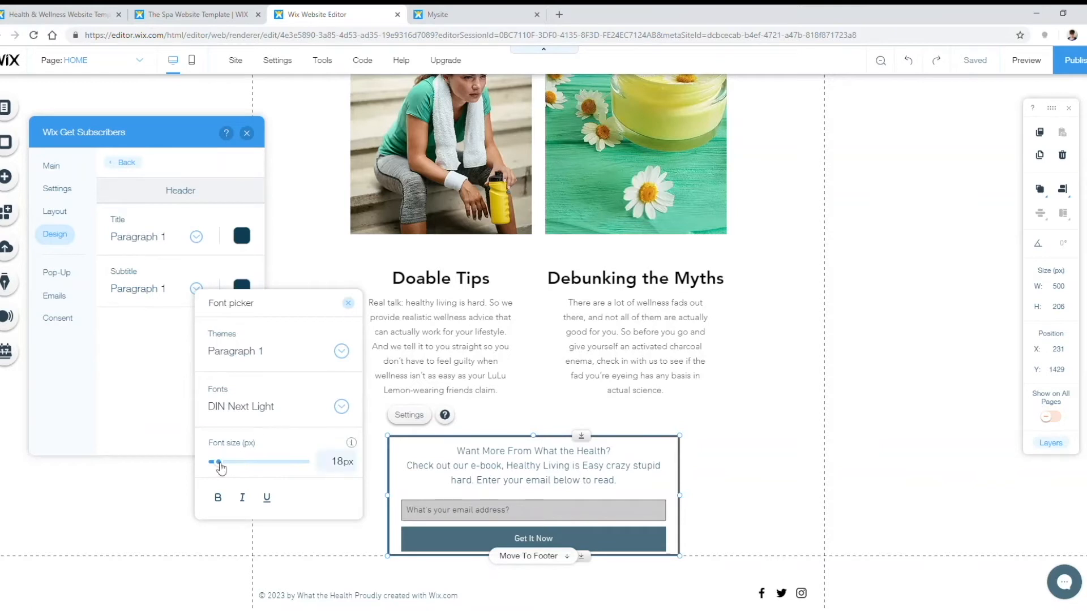
pyautogui.moveTo(221, 466); pyautogui.dragTo(224, 466)
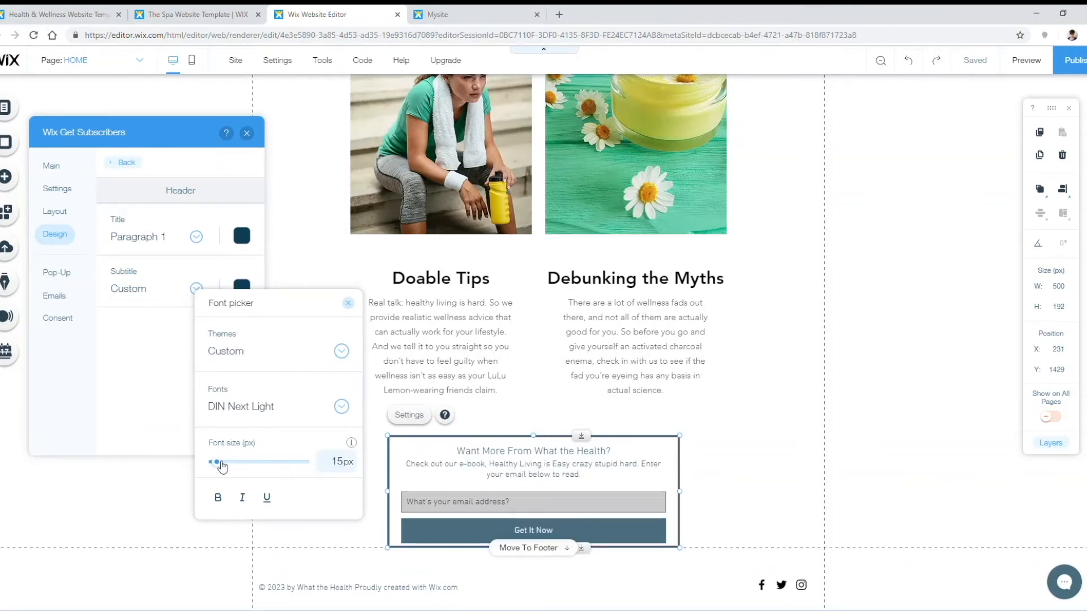
# Step: Color the form title with custom teal hex 58C09D
pyautogui.click(242, 237)
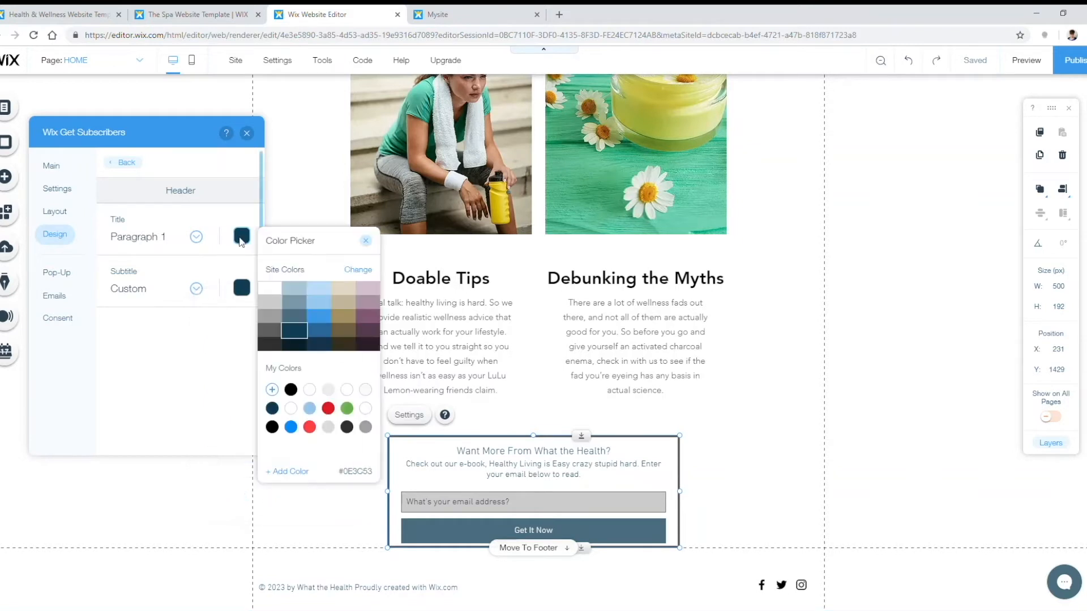
pyautogui.click(303, 471)
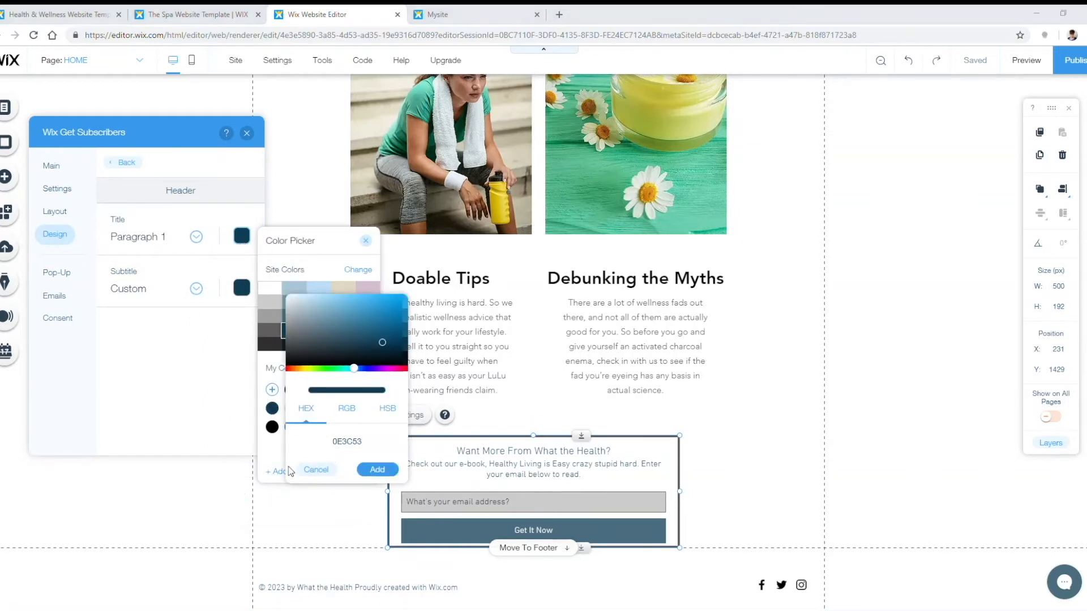
pyautogui.click(340, 442)
pyautogui.press('BackSpace')
pyautogui.press('BackSpace')
pyautogui.press('BackSpace')
pyautogui.press('BackSpace')
pyautogui.press('BackSpace')
pyautogui.press('BackSpace')
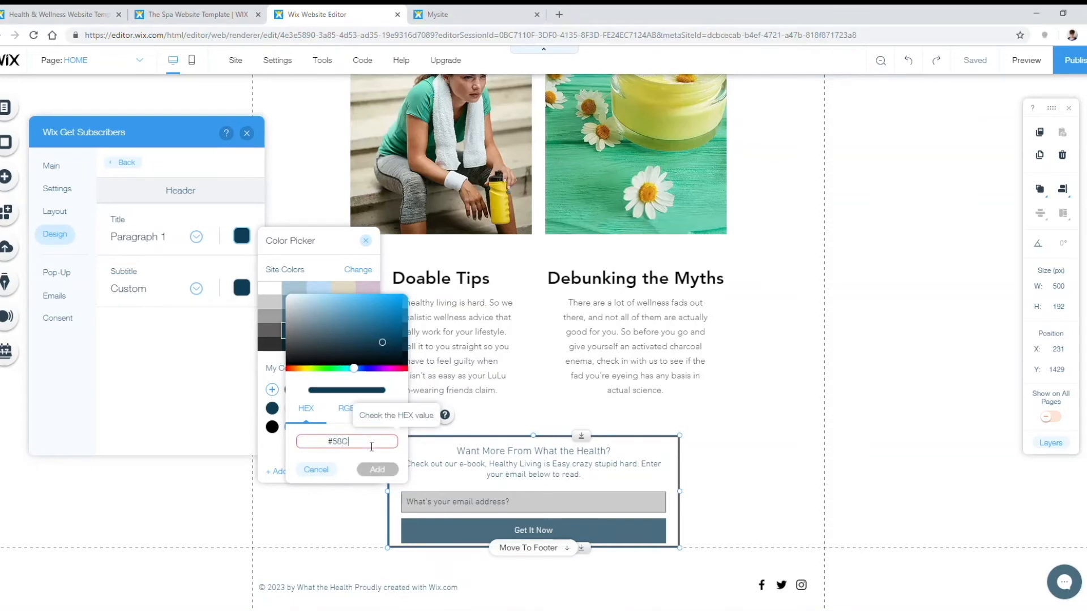
pyautogui.write('58C09D')
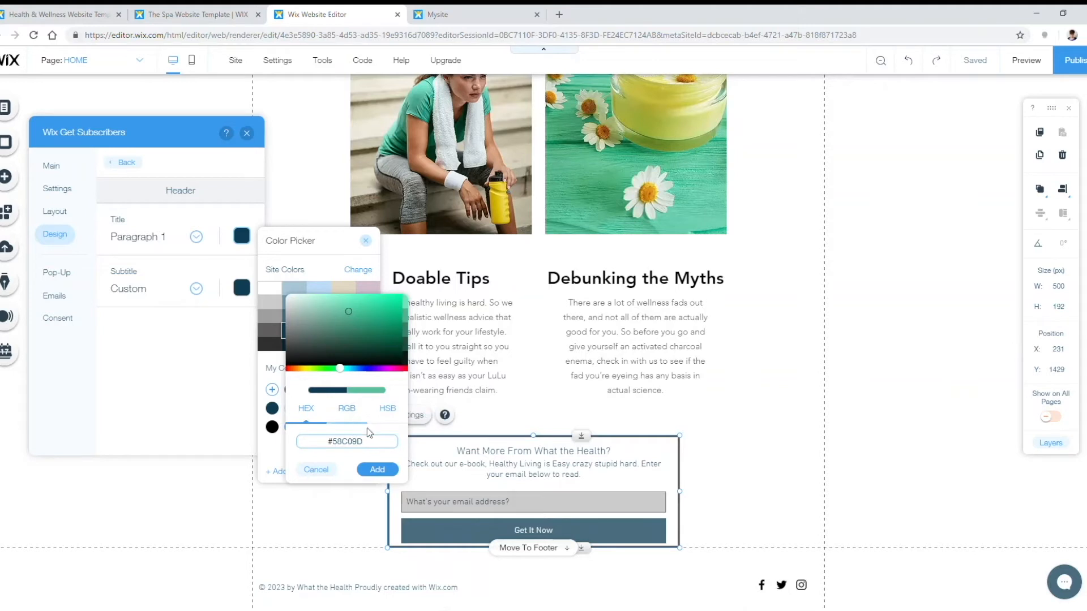
pyautogui.click(377, 470)
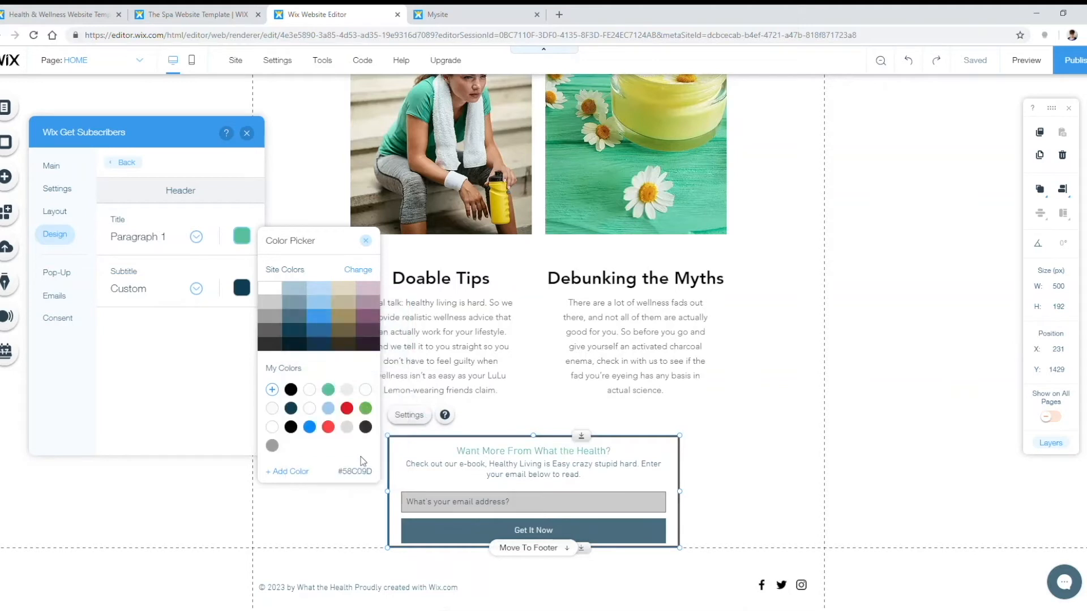
pyautogui.click(368, 244)
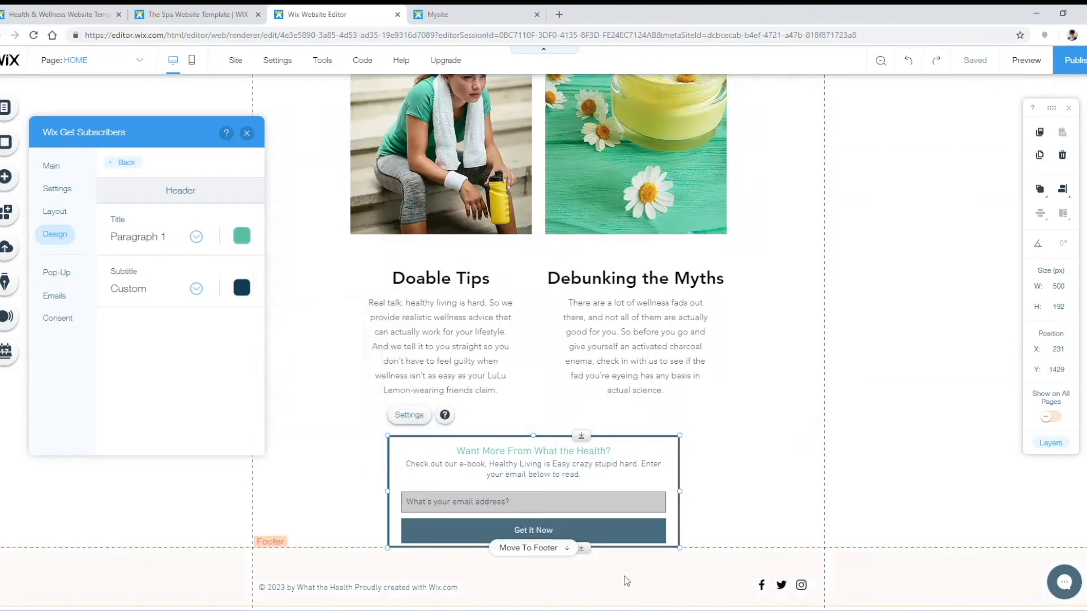
# Step: Make the Get It Now button fill the same teal #58C09D
pyautogui.click(126, 162)
pyautogui.click(212, 433)
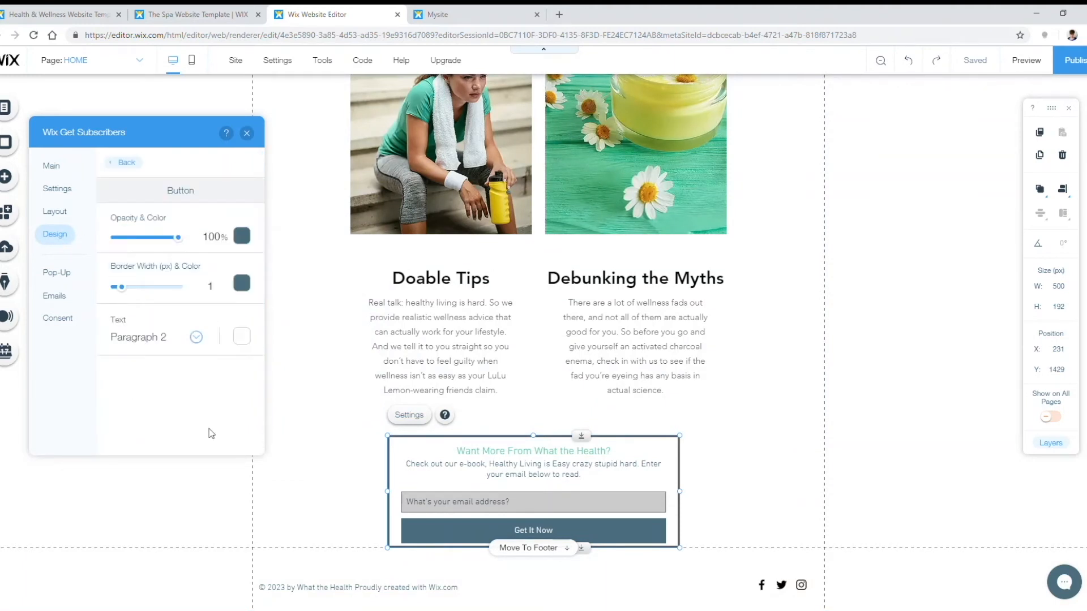
pyautogui.click(242, 235)
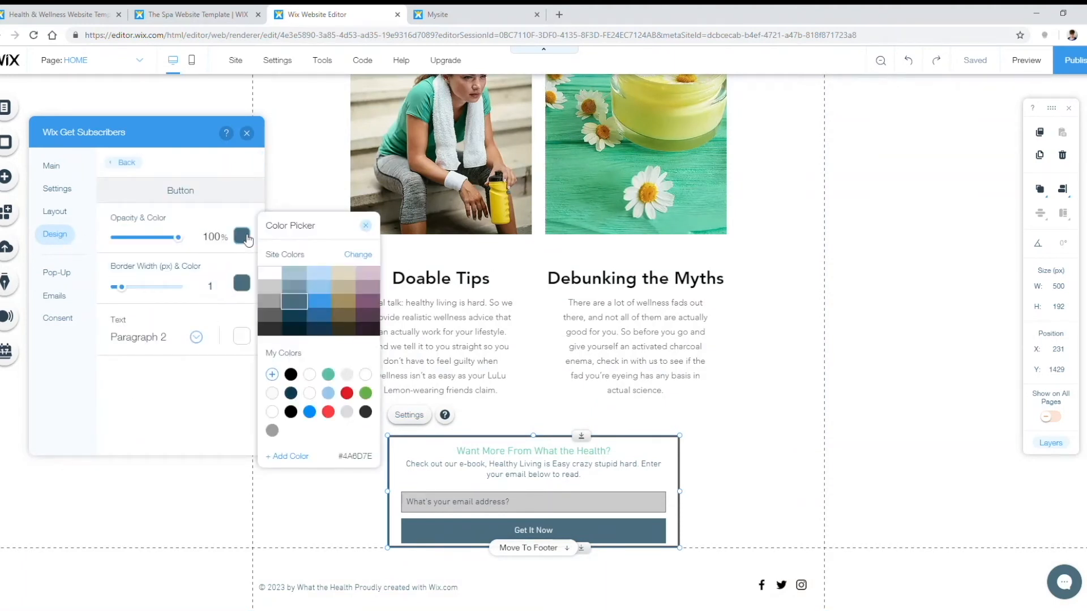
pyautogui.click(328, 375)
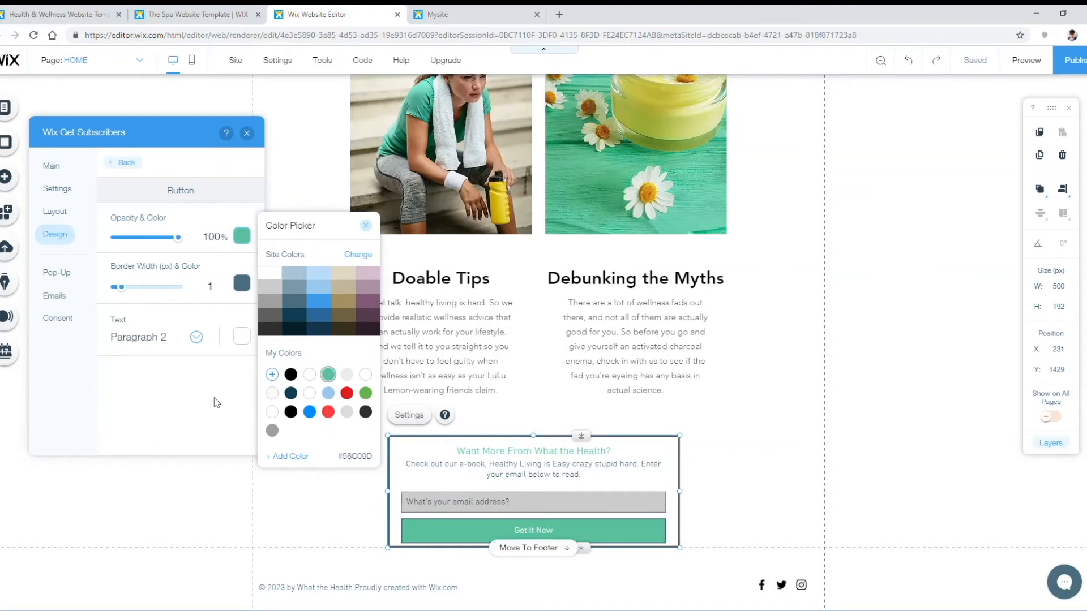
pyautogui.click(366, 226)
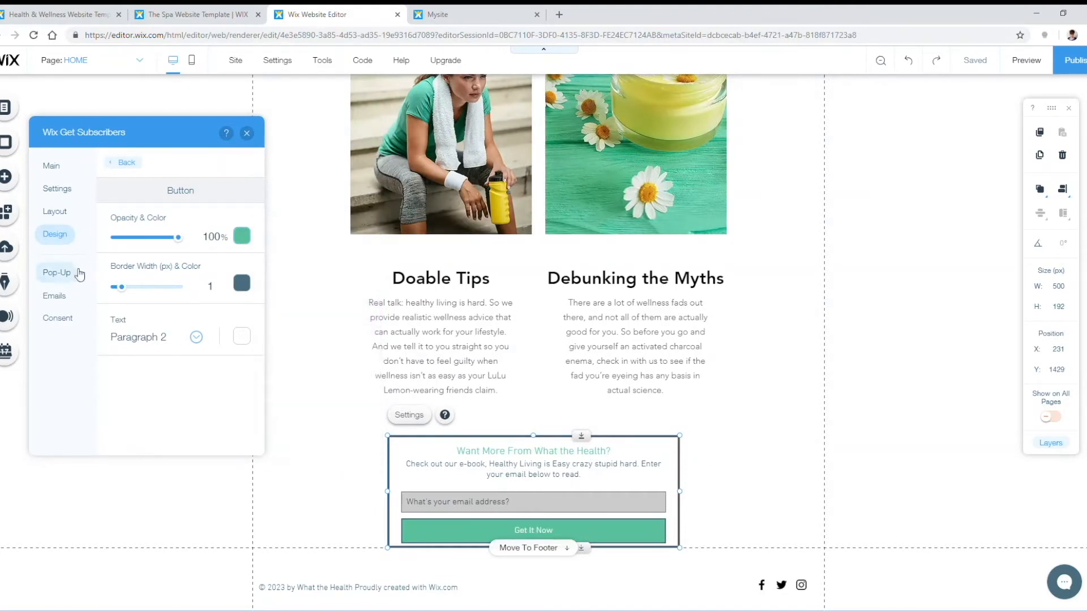
# Step: Leave the Require Consent privacy checkbox turned off
pyautogui.click(57, 317)
pyautogui.click(236, 265)
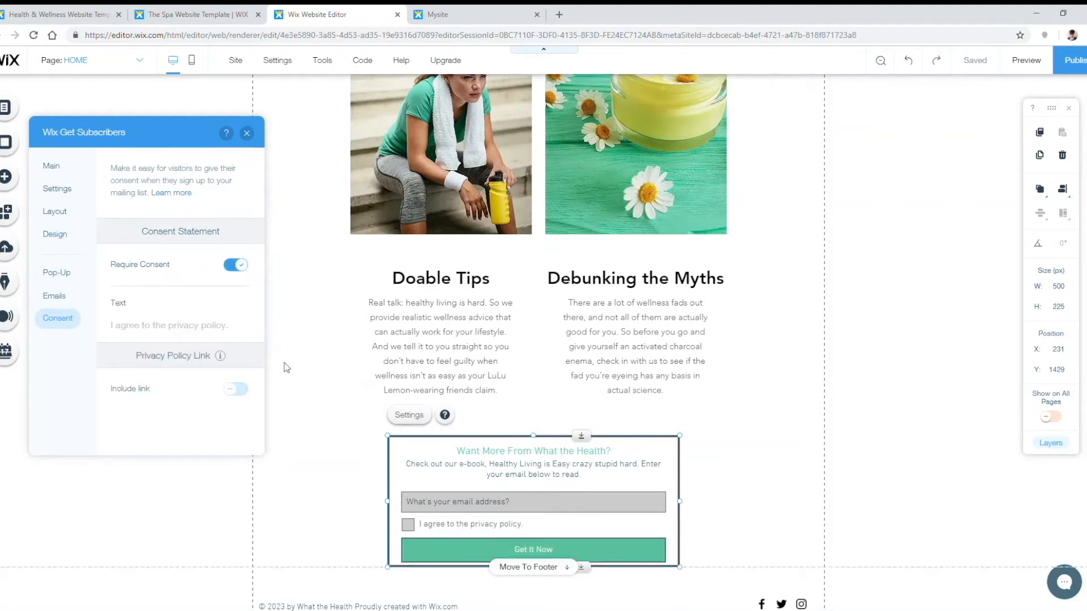
pyautogui.click(237, 266)
pyautogui.click(237, 266)
pyautogui.click(237, 266)
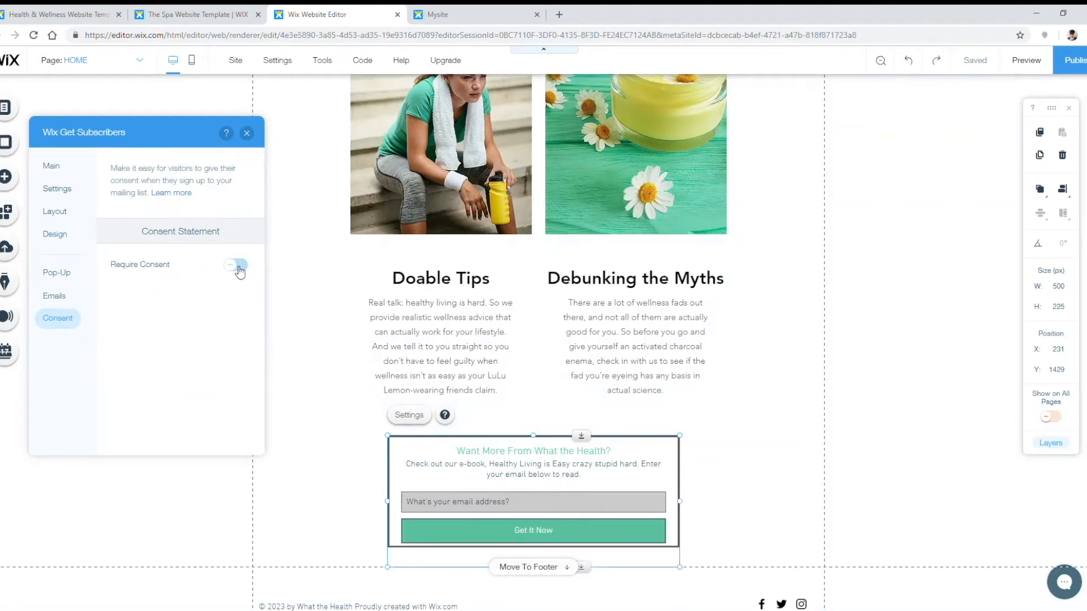
# Step: Upload e-book.jpg from the computer into My Image Uploads
pyautogui.click(247, 134)
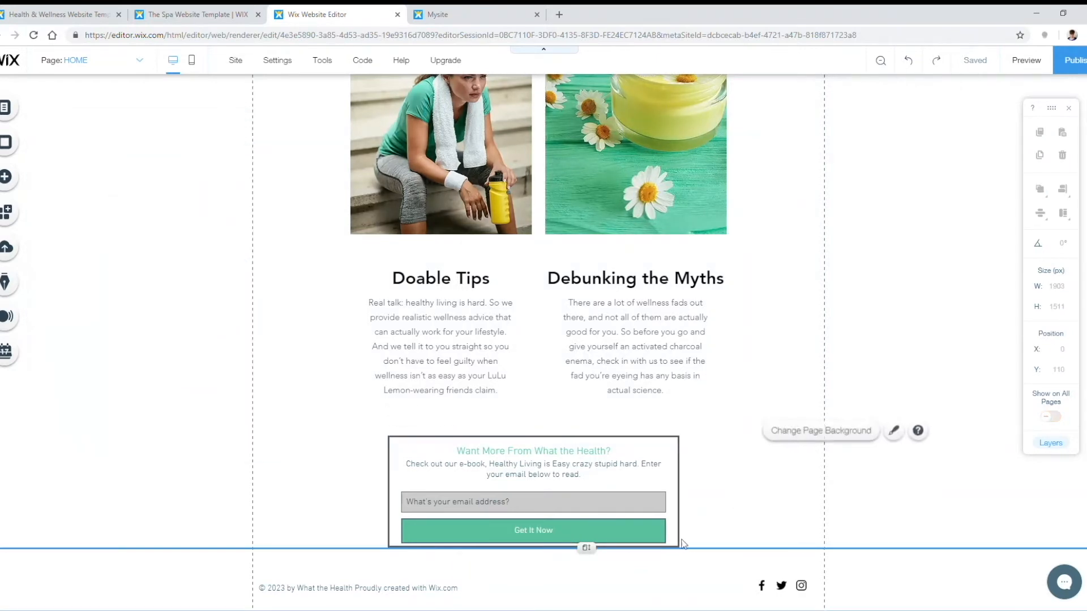
pyautogui.scroll(-1, 911, 413)
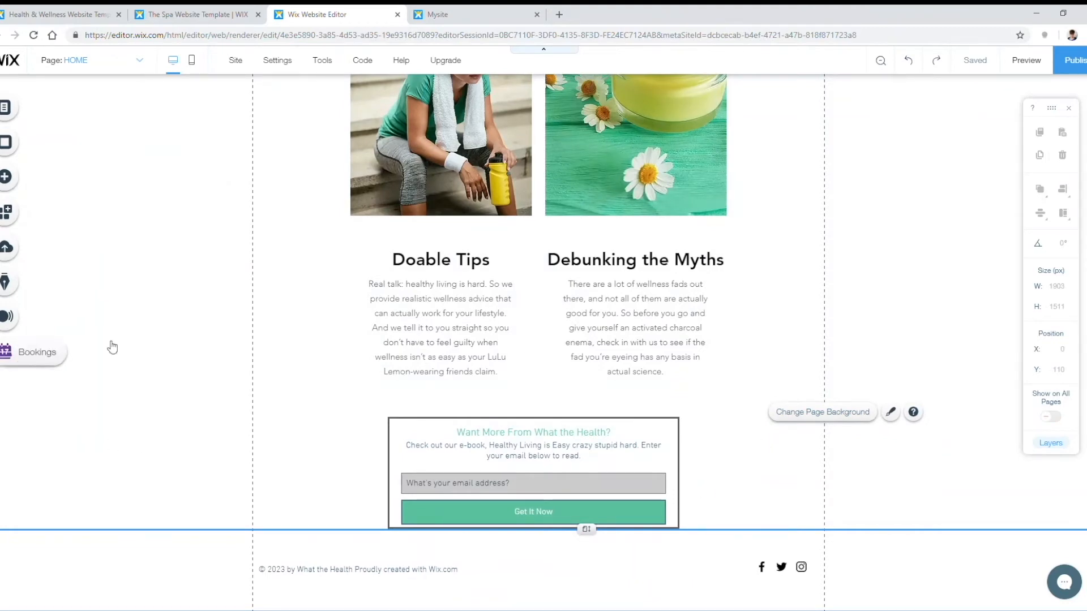
pyautogui.click(18, 180)
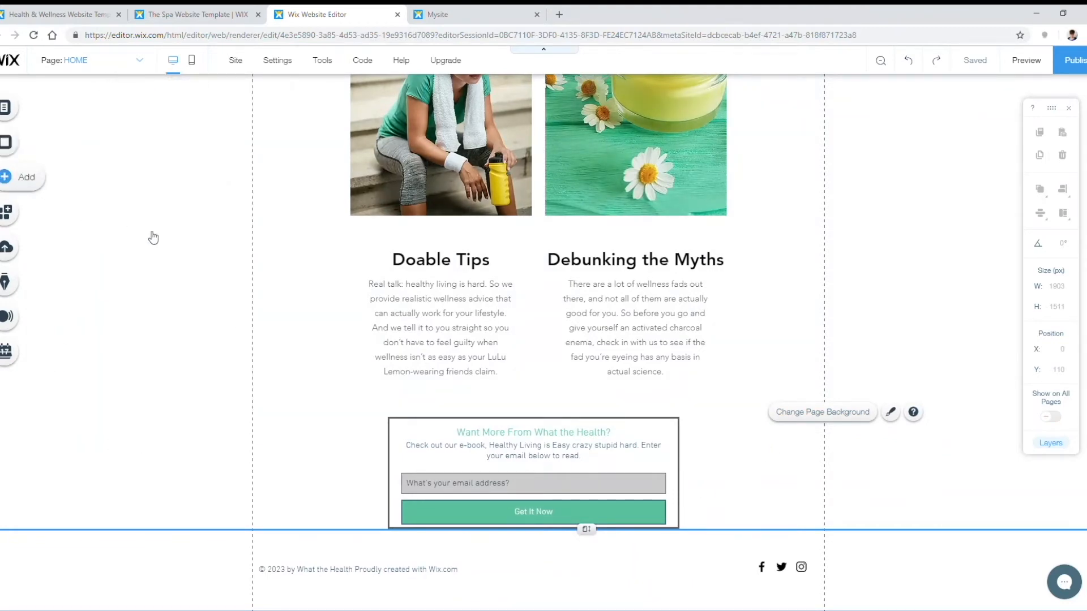
pyautogui.moveTo(49, 128)
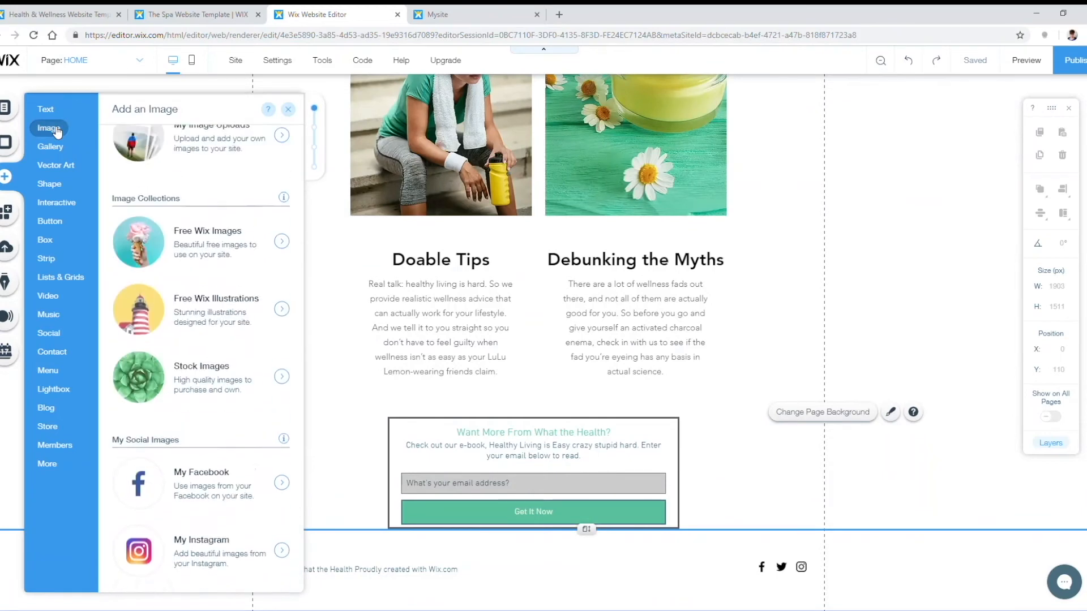
pyautogui.click(204, 192)
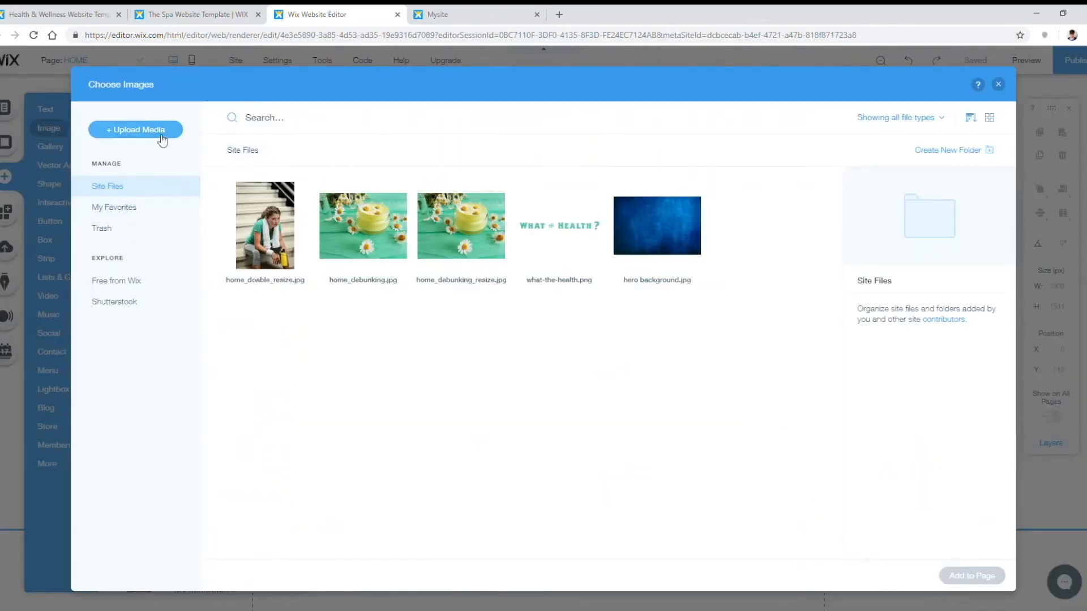
pyautogui.click(136, 129)
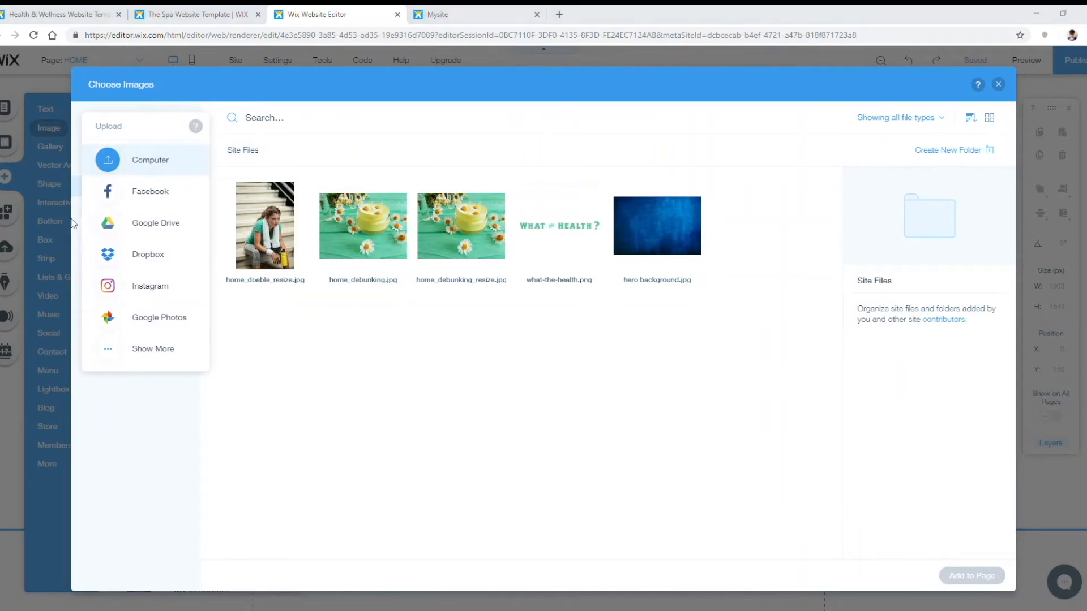
pyautogui.doubleClick(208, 194)
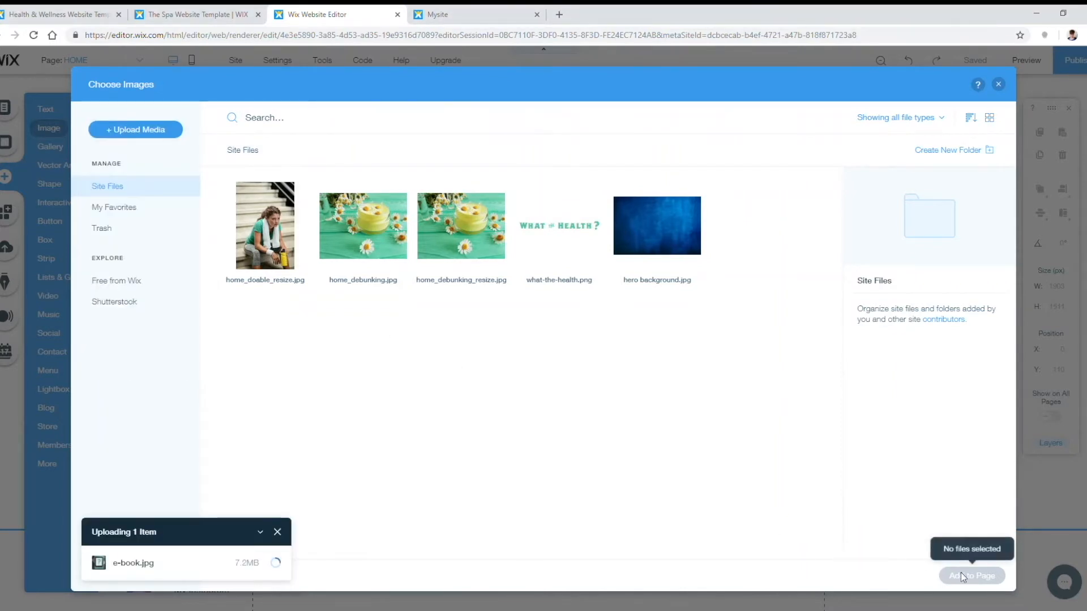
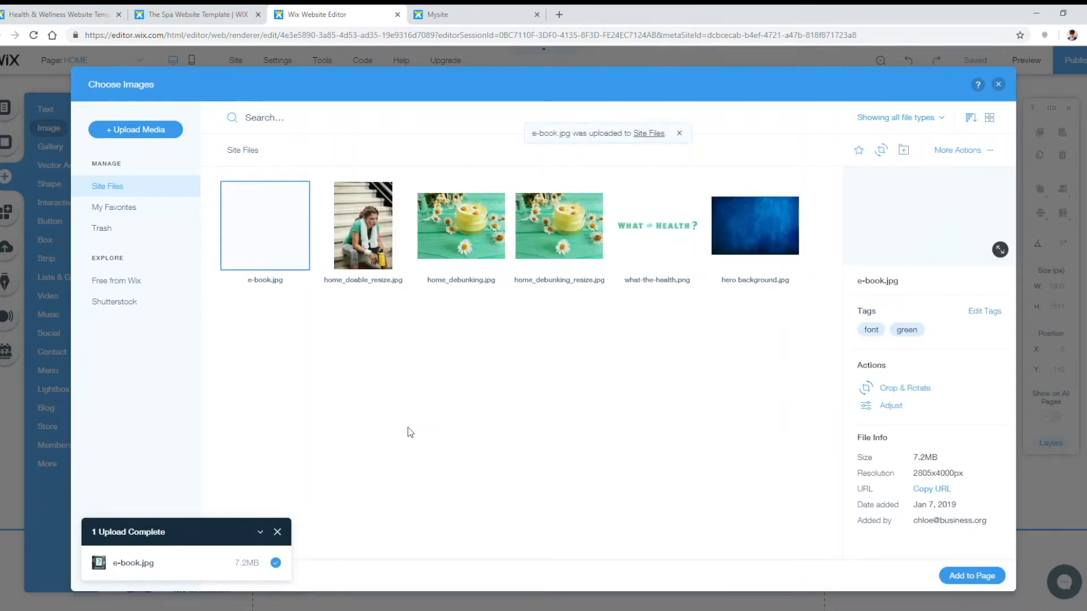
# Step: Add the e-book image, shrink it to about 274 by 389, and place it in the box's left side
pyautogui.click(971, 576)
pyautogui.click(555, 341)
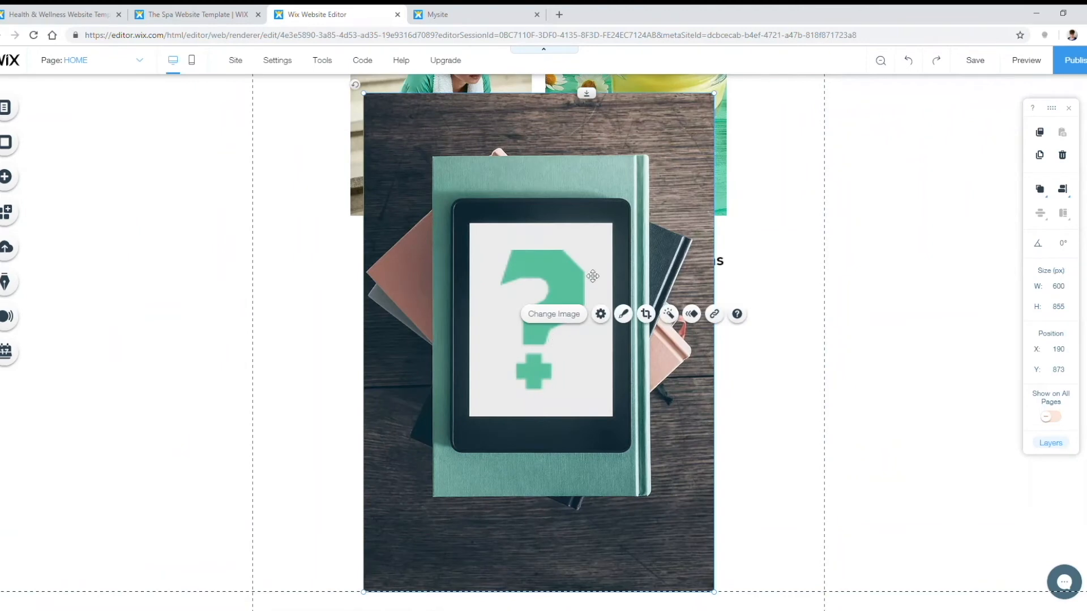
pyautogui.moveTo(715, 105); pyautogui.dragTo(443, 481)
pyautogui.moveTo(410, 542); pyautogui.dragTo(345, 478)
# Step: Centre the subscription box group under the two tip columns at x 170, y 1429
pyautogui.click(908, 390)
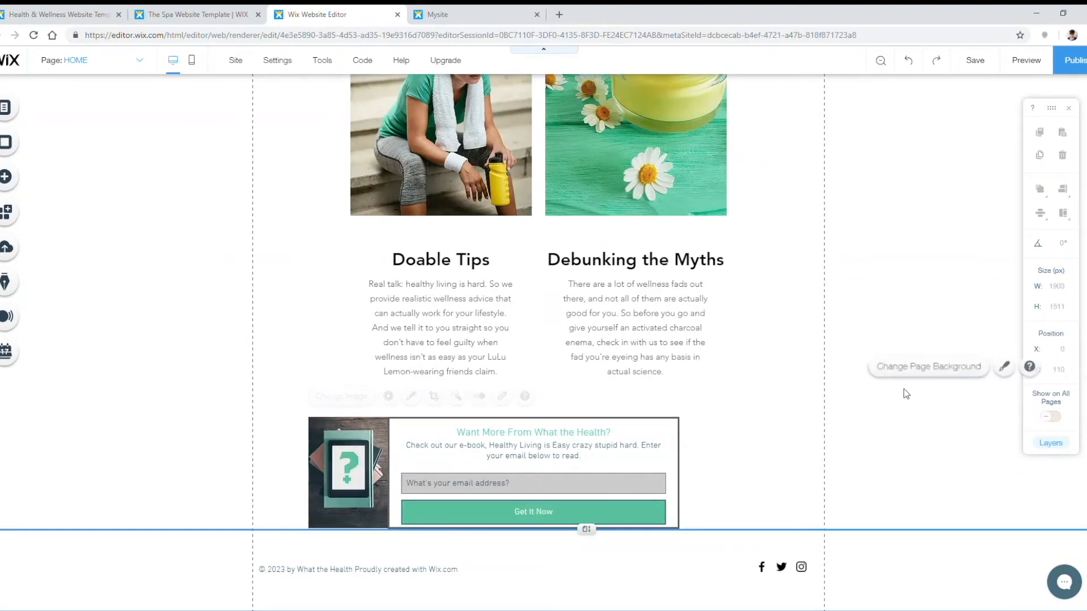
pyautogui.click(570, 465)
pyautogui.moveTo(571, 465); pyautogui.dragTo(334, 527)
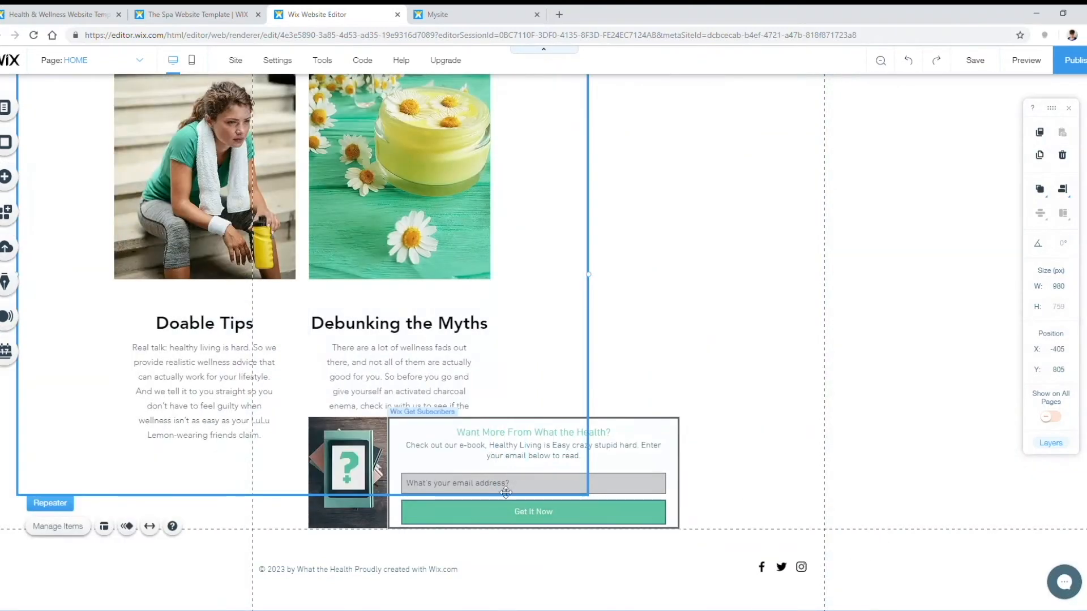
pyautogui.hotkey('ctrl', 'z')
pyautogui.moveTo(278, 502); pyautogui.dragTo(707, 453)
pyautogui.moveTo(590, 464); pyautogui.dragTo(631, 462)
pyautogui.click(843, 437)
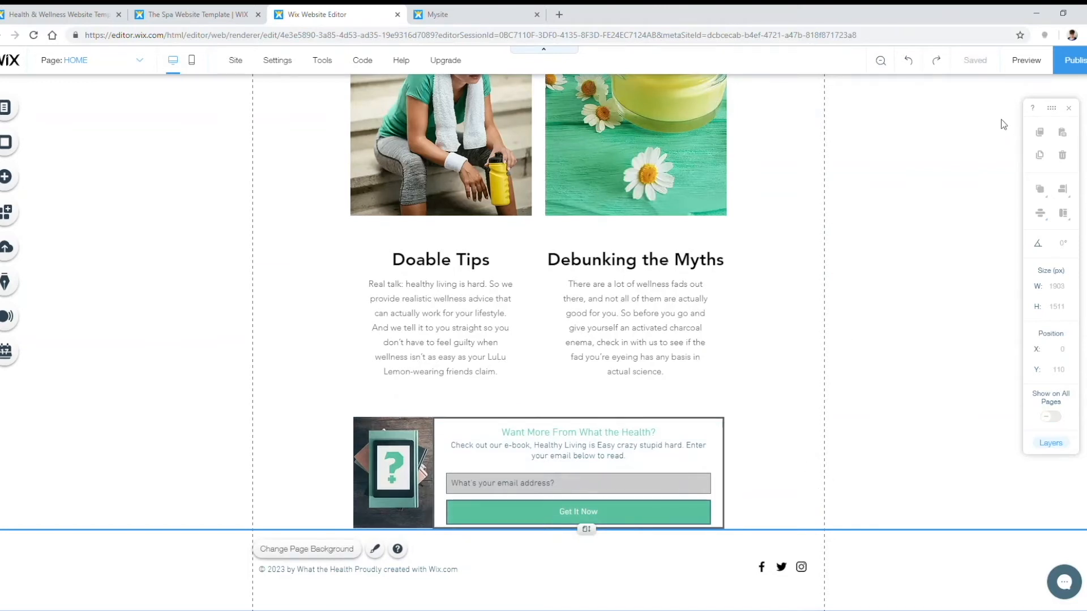
pyautogui.moveTo(970, 62)
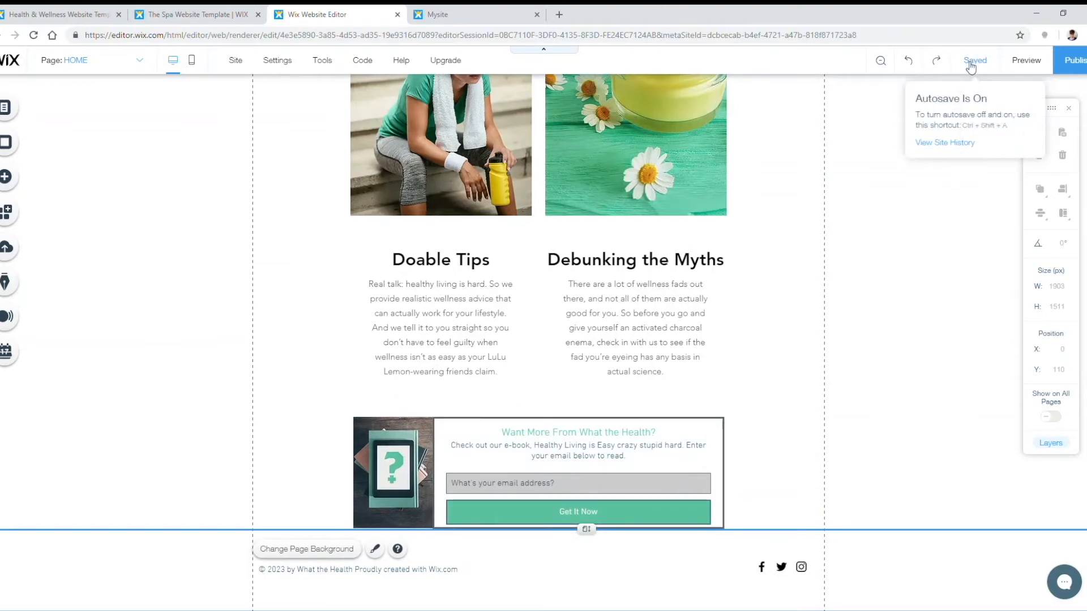
# Step: Publish the site and reload the live site tab
pyautogui.click(1070, 60)
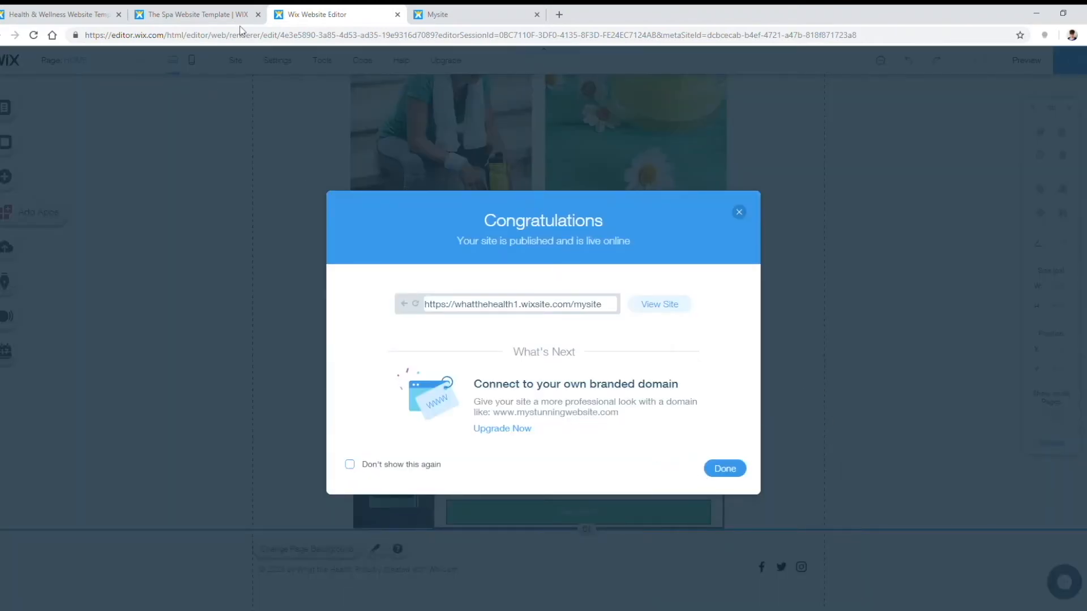
pyautogui.click(430, 16)
pyautogui.click(34, 35)
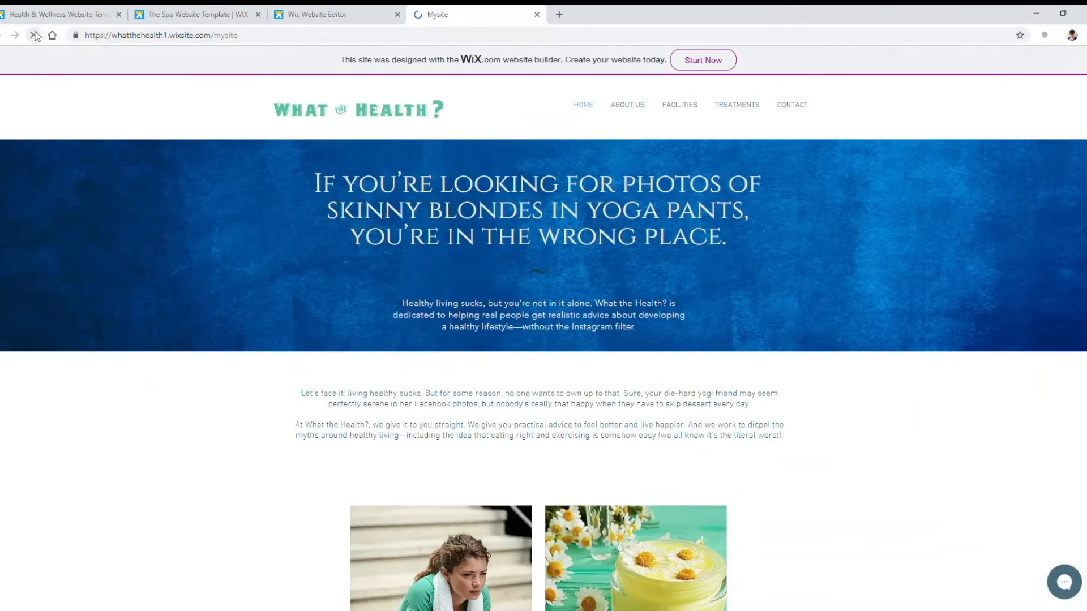
# Step: Sign up with a test email on the live form and confirm 'Thanks for Subscribing!' appears
pyautogui.scroll(-10, 685, 357)
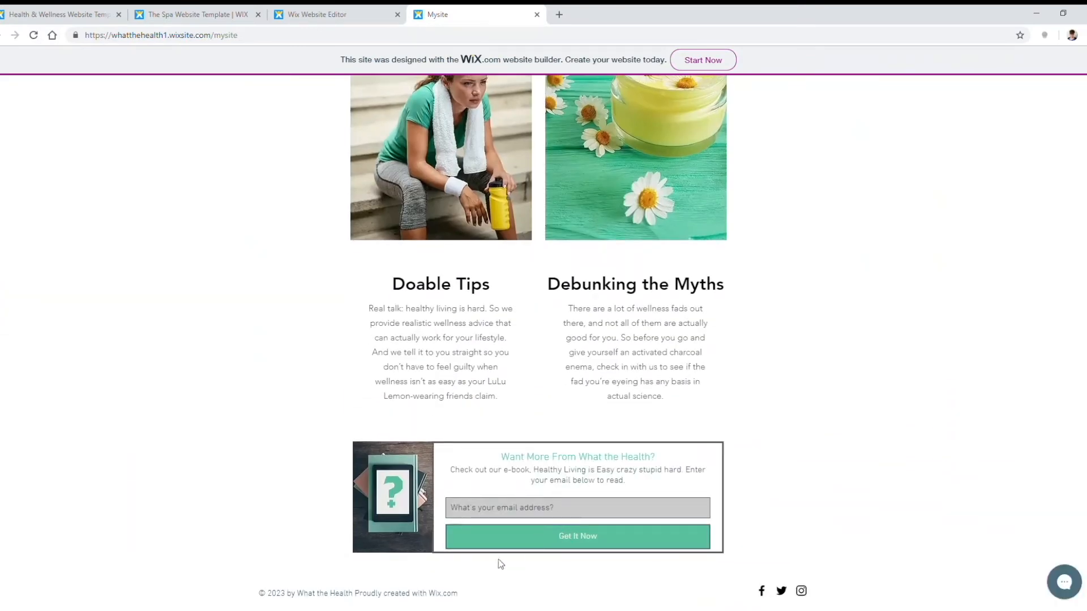
pyautogui.click(595, 508)
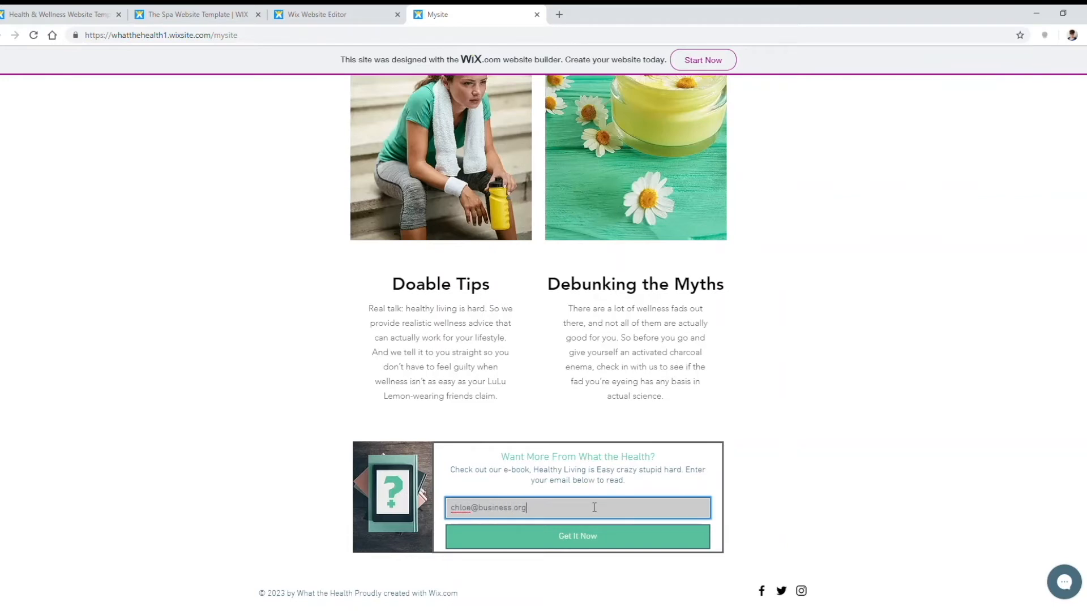
pyautogui.click(584, 536)
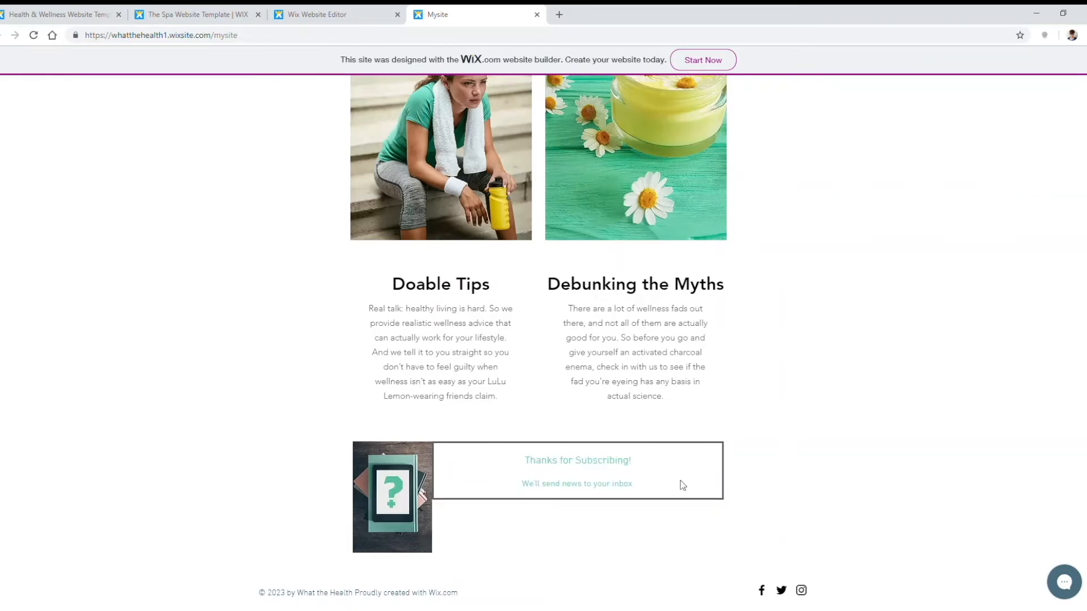
pyautogui.scroll(15, 813, 453)
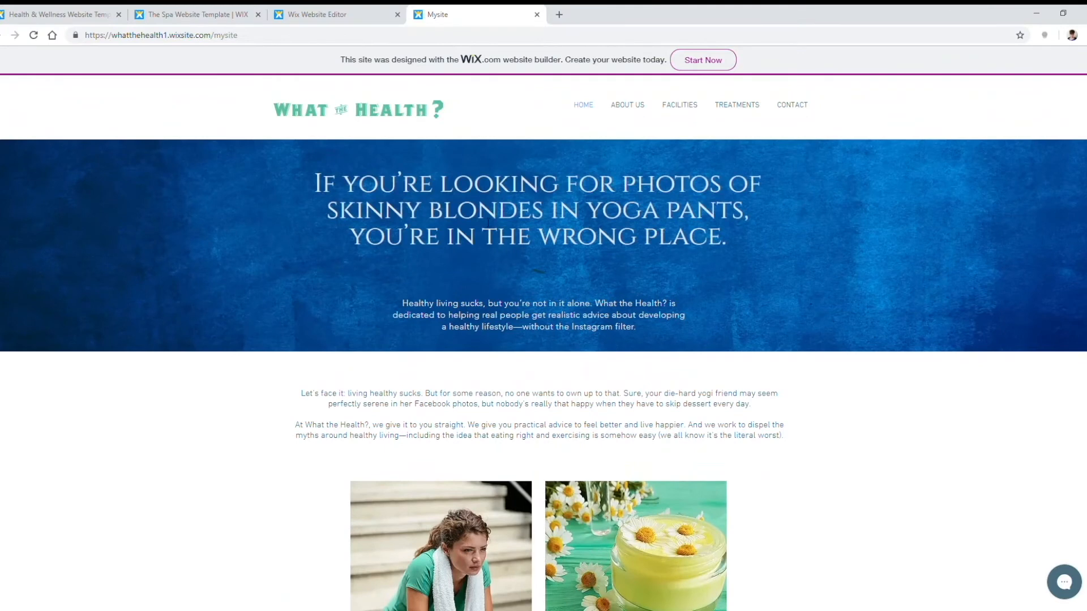
pyautogui.click(317, 15)
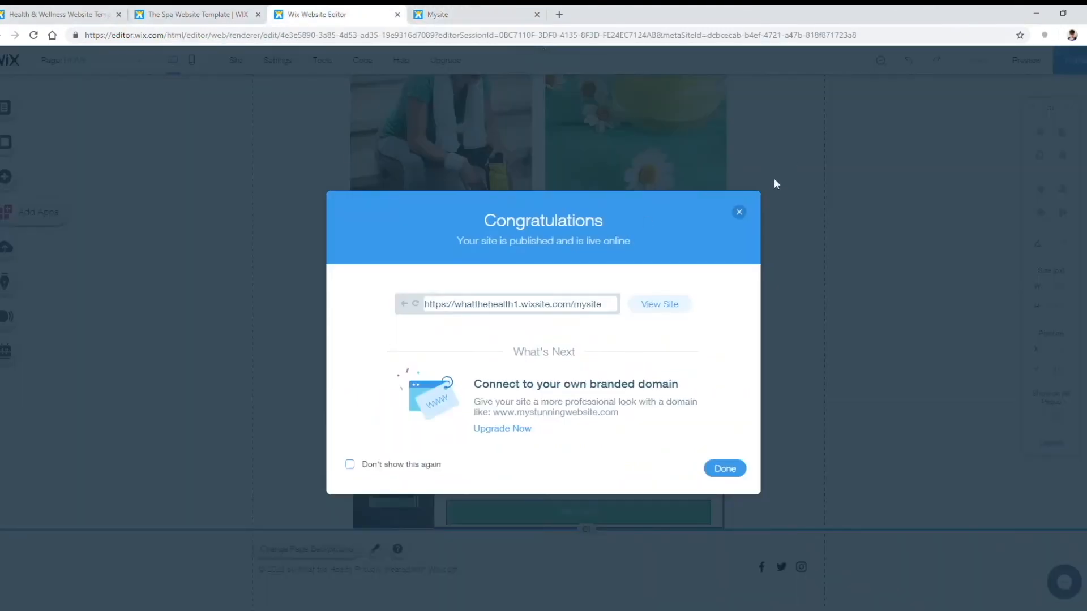
# Step: Delete the FACILITIES page from the site's page list
pyautogui.click(738, 212)
pyautogui.scroll(6, 150, 335)
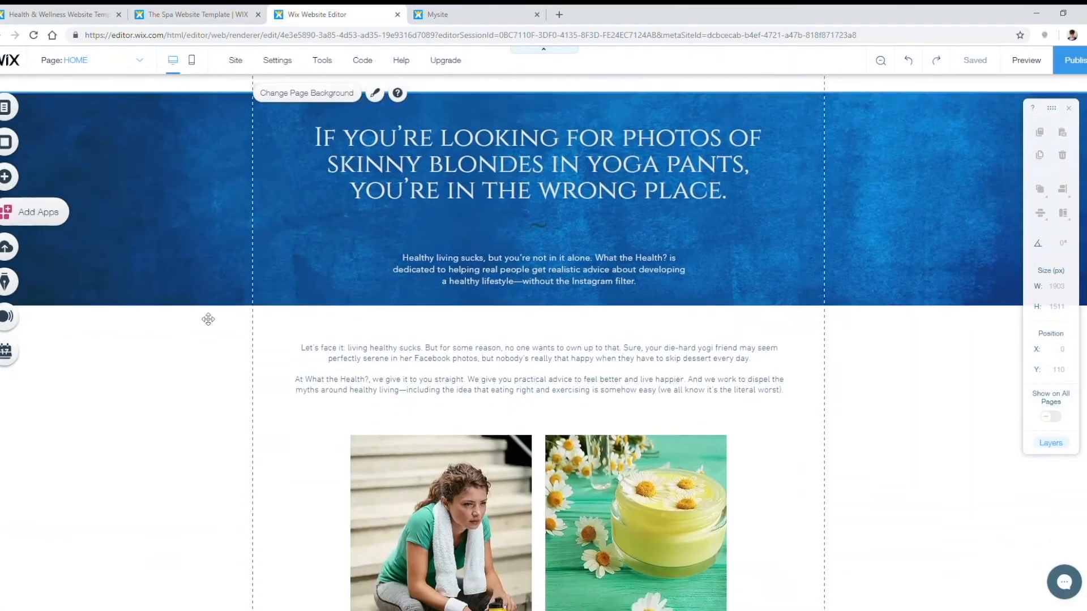
pyautogui.scroll(1, 208, 320)
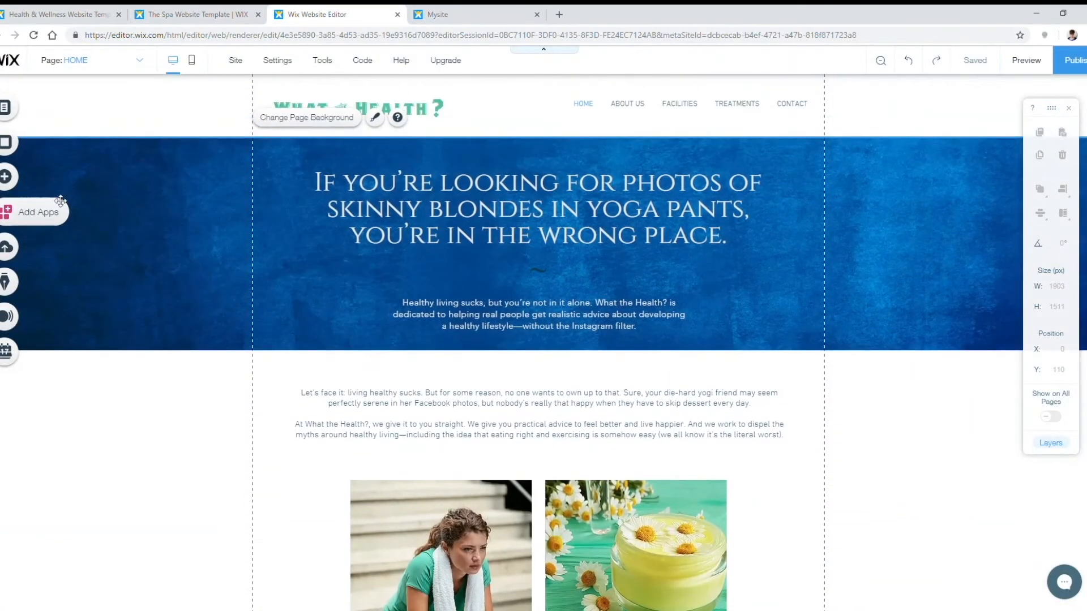
pyautogui.click(6, 109)
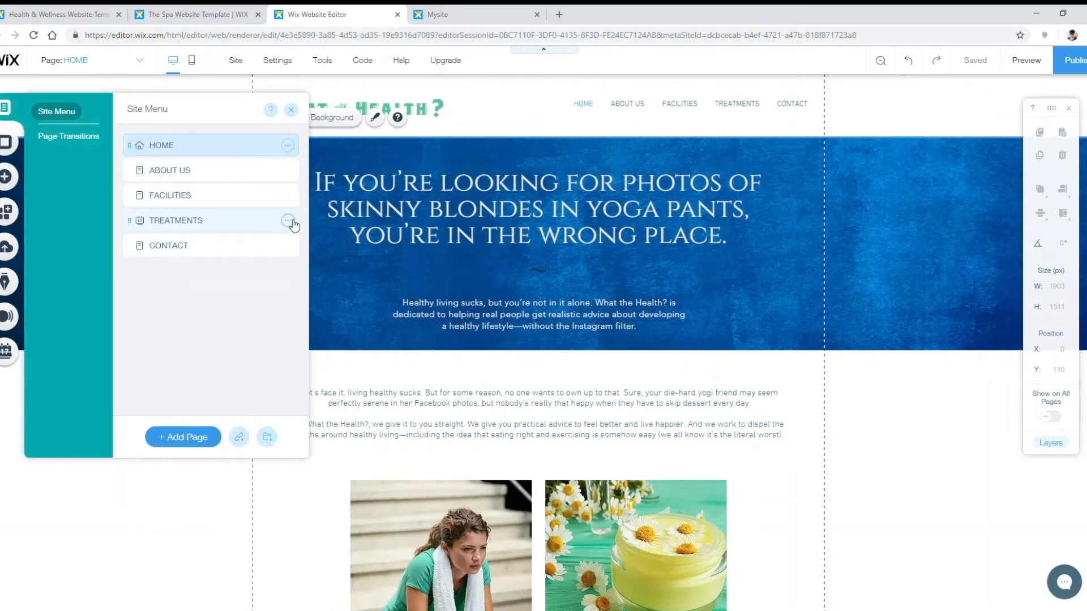
pyautogui.click(288, 195)
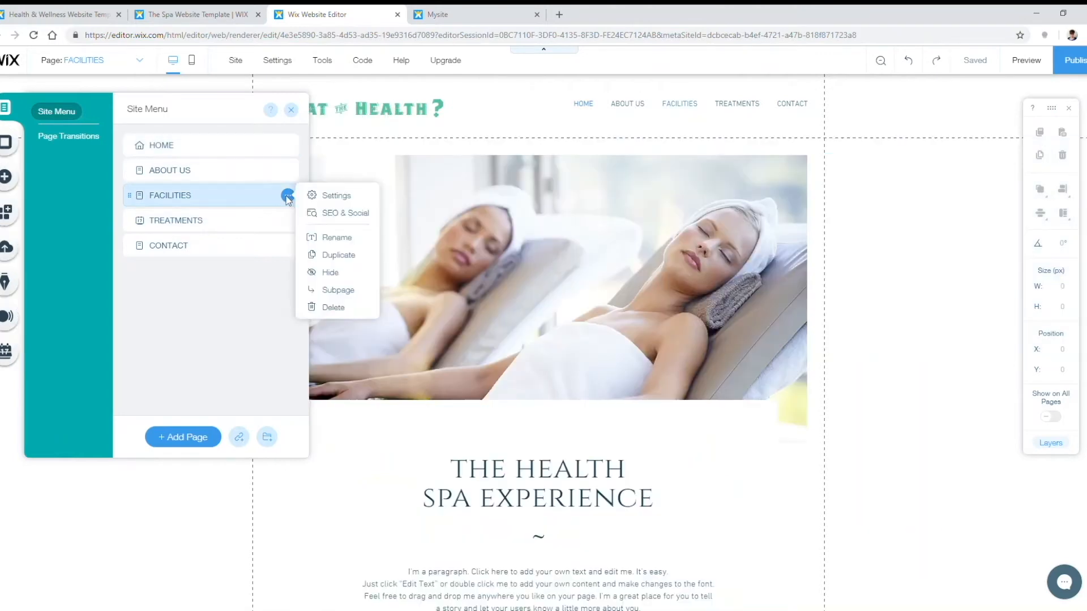
pyautogui.click(323, 307)
pyautogui.click(666, 380)
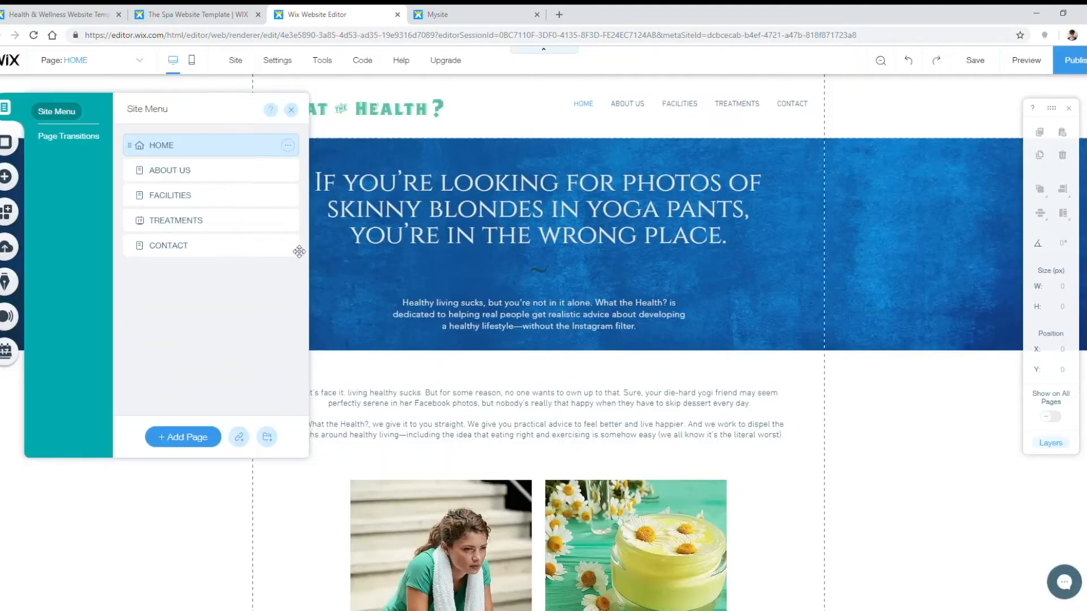
# Step: Delete the TREATMENTS page and switch to the ABOUT US page
pyautogui.click(288, 195)
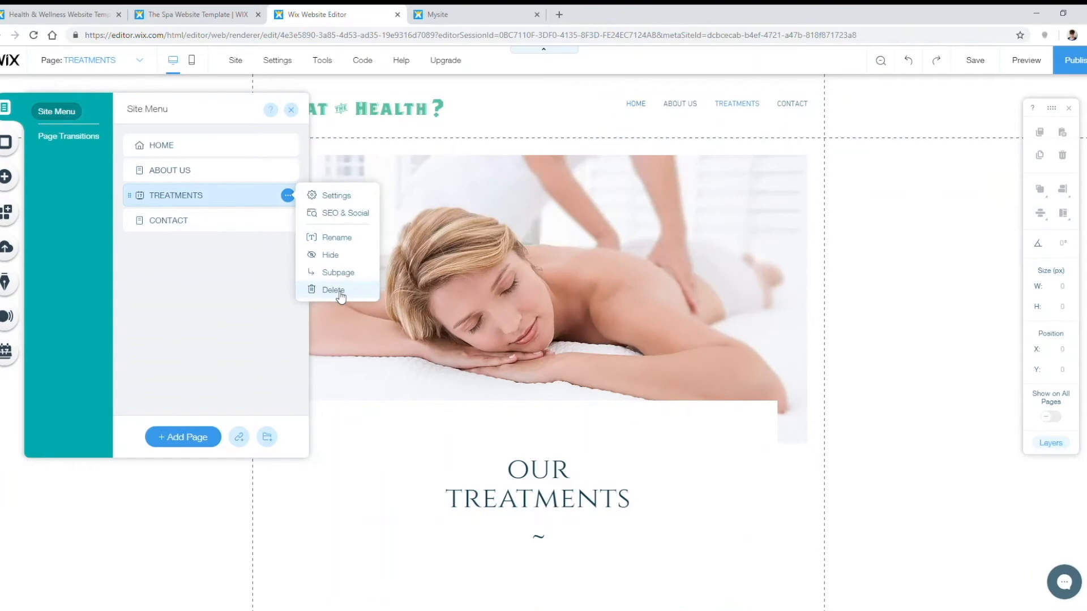
pyautogui.click(324, 288)
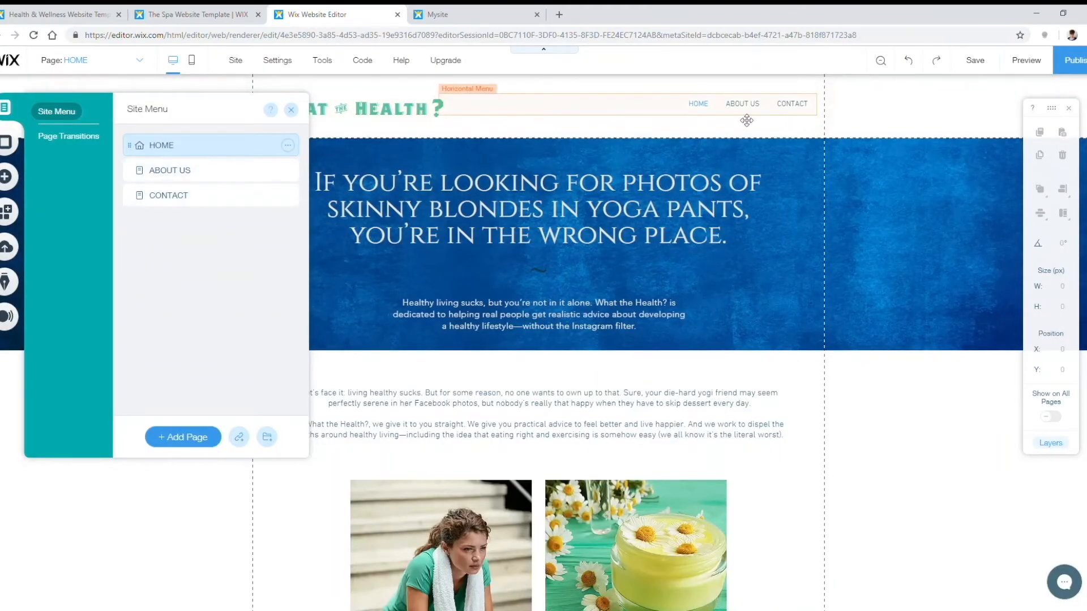
pyautogui.click(211, 172)
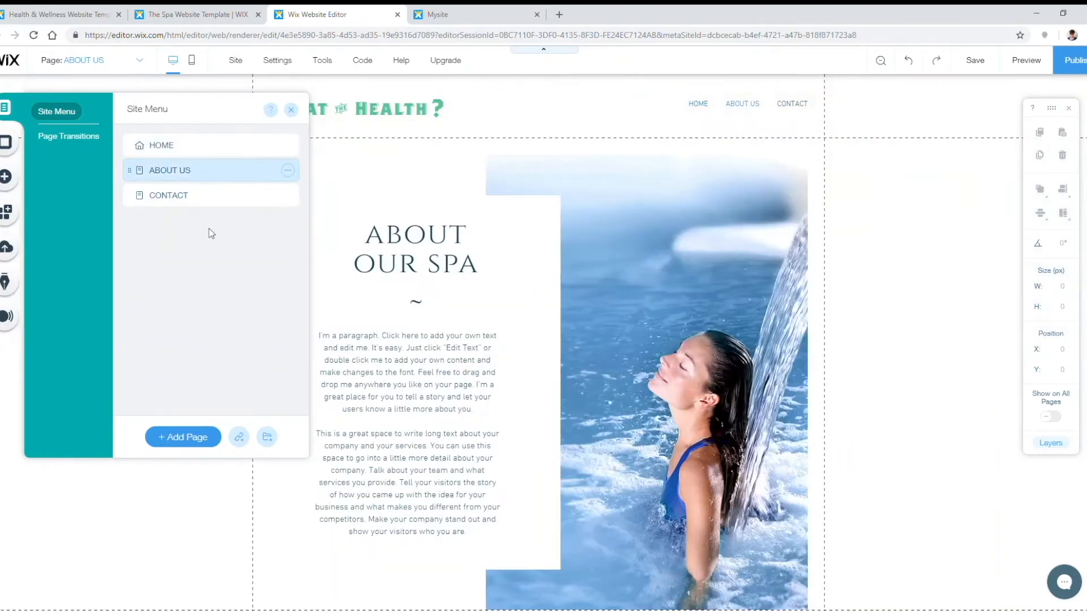
# Step: Delete all the old spa elements from the About section
pyautogui.click(291, 111)
pyautogui.scroll(-3, 326, 365)
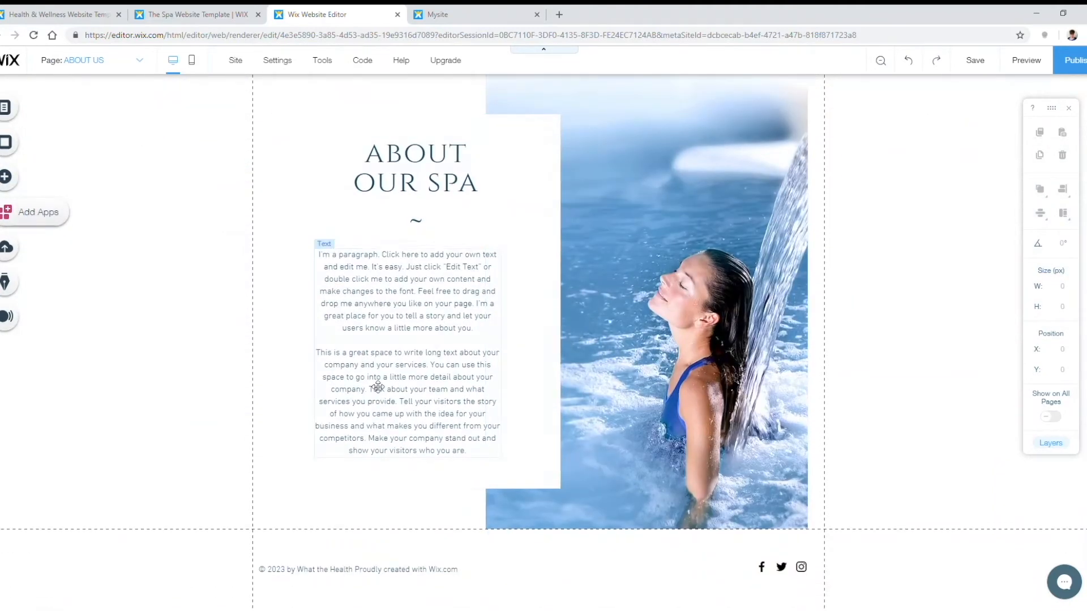
pyautogui.scroll(2, 849, 331)
pyautogui.moveTo(844, 276); pyautogui.dragTo(216, 458)
pyautogui.press('Delete')
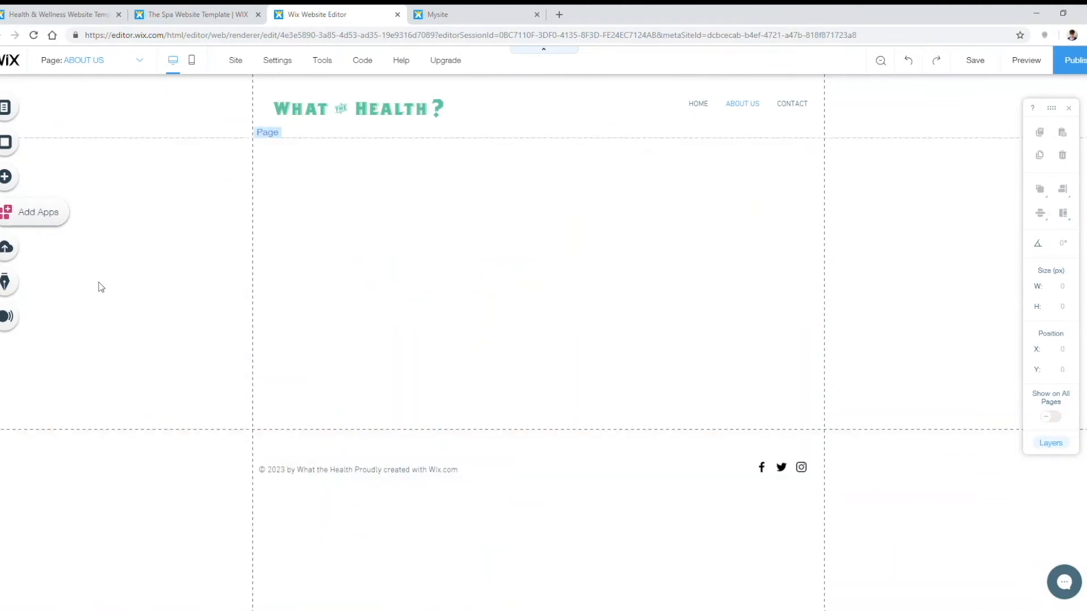
# Step: Add a three-item Fashion, Home, Health repeater from Lists & Grids
pyautogui.click(16, 180)
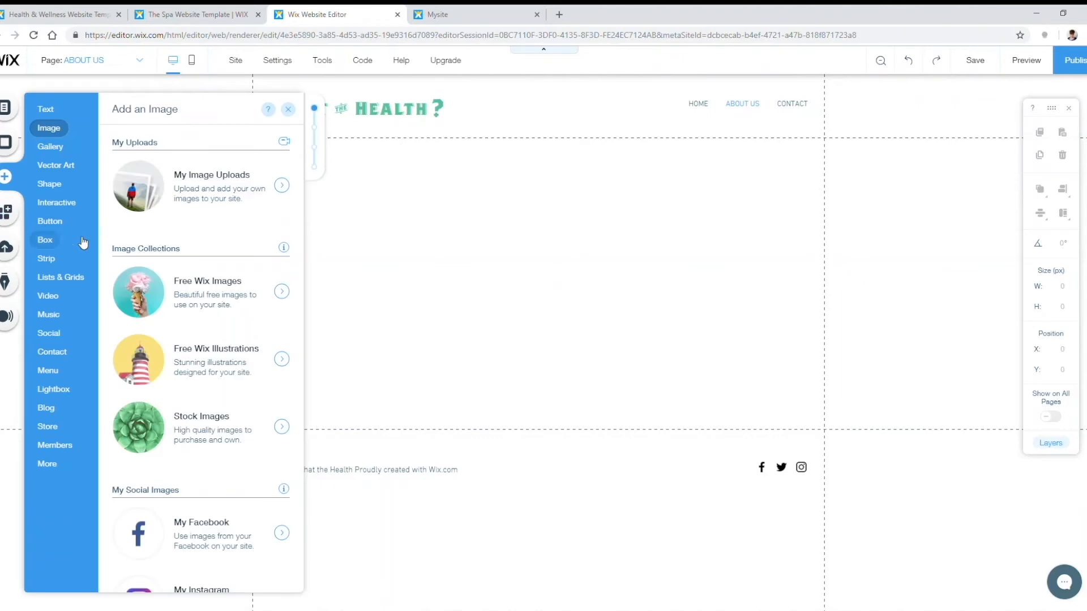
pyautogui.click(51, 314)
pyautogui.click(66, 279)
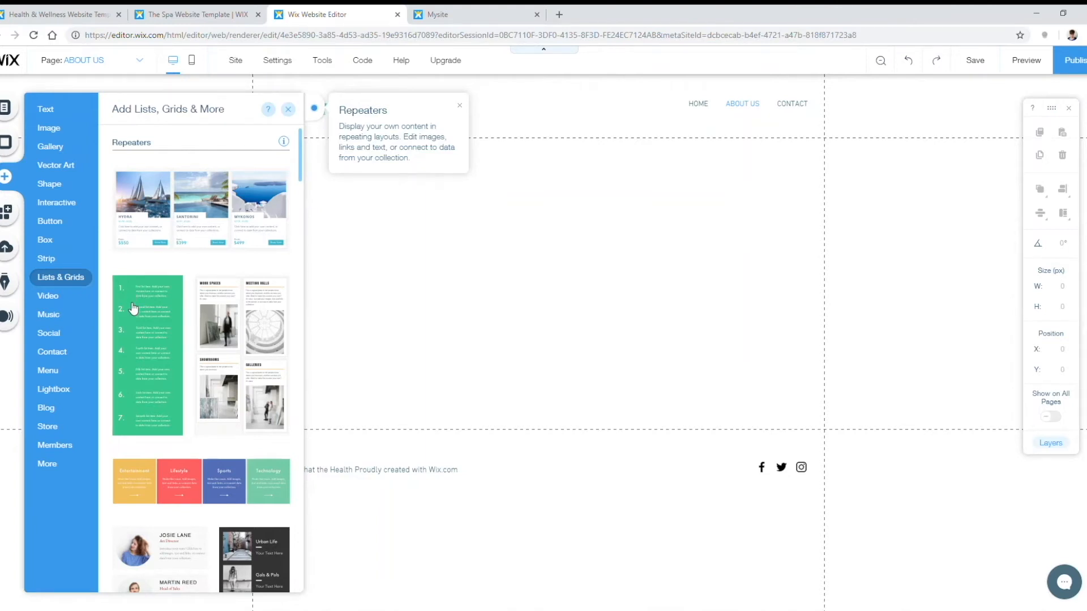
pyautogui.scroll(-15, 191, 373)
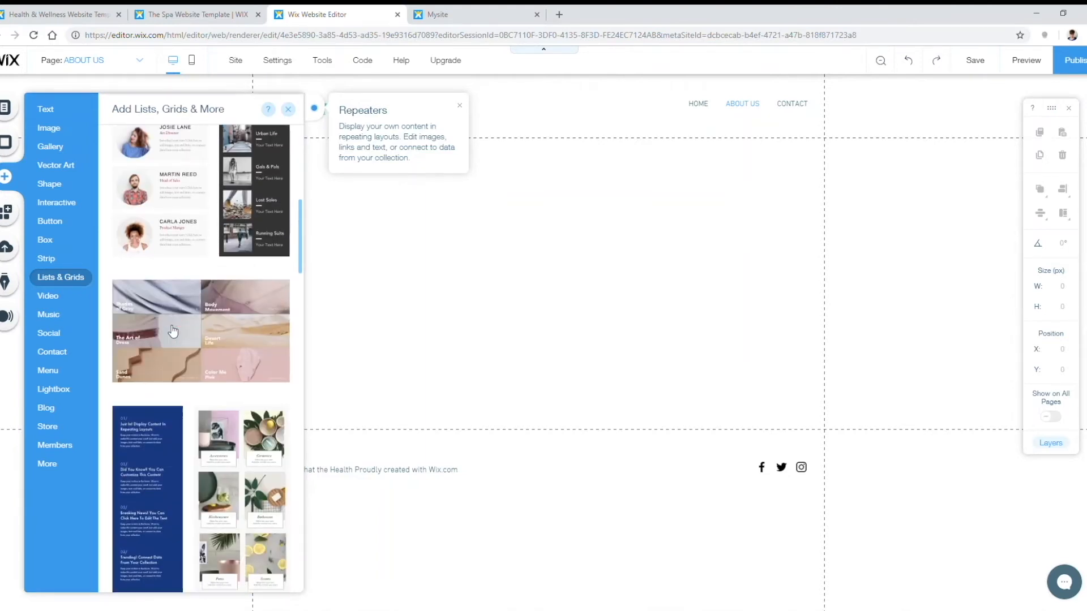
pyautogui.scroll(-5, 206, 349)
pyautogui.click(205, 302)
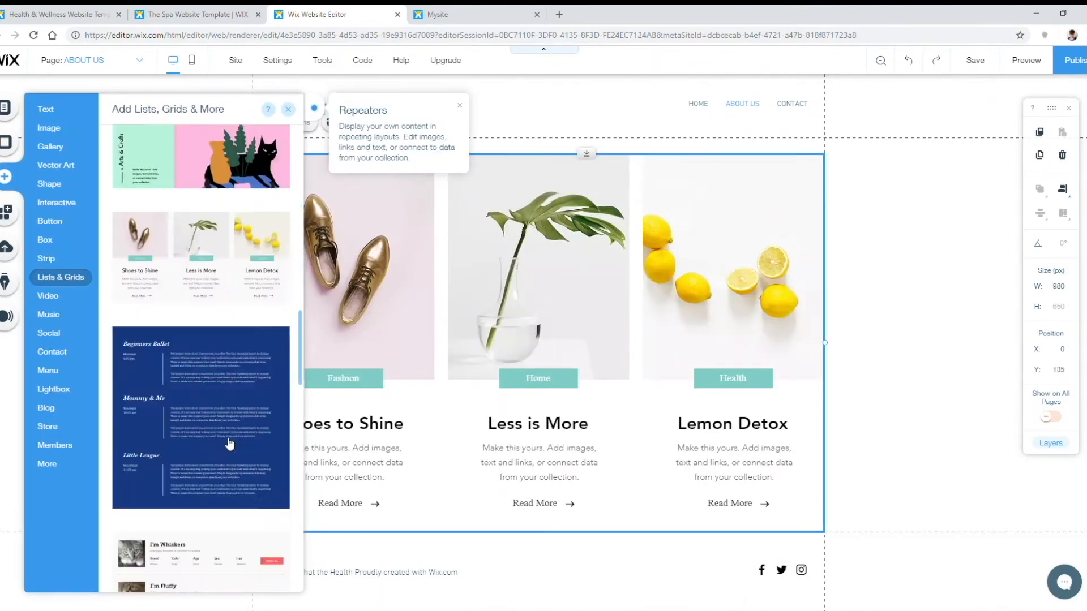
pyautogui.click(227, 447)
# Step: Add a leafy banner strip above the repeater
pyautogui.click(6, 177)
pyautogui.click(46, 259)
pyautogui.click(201, 283)
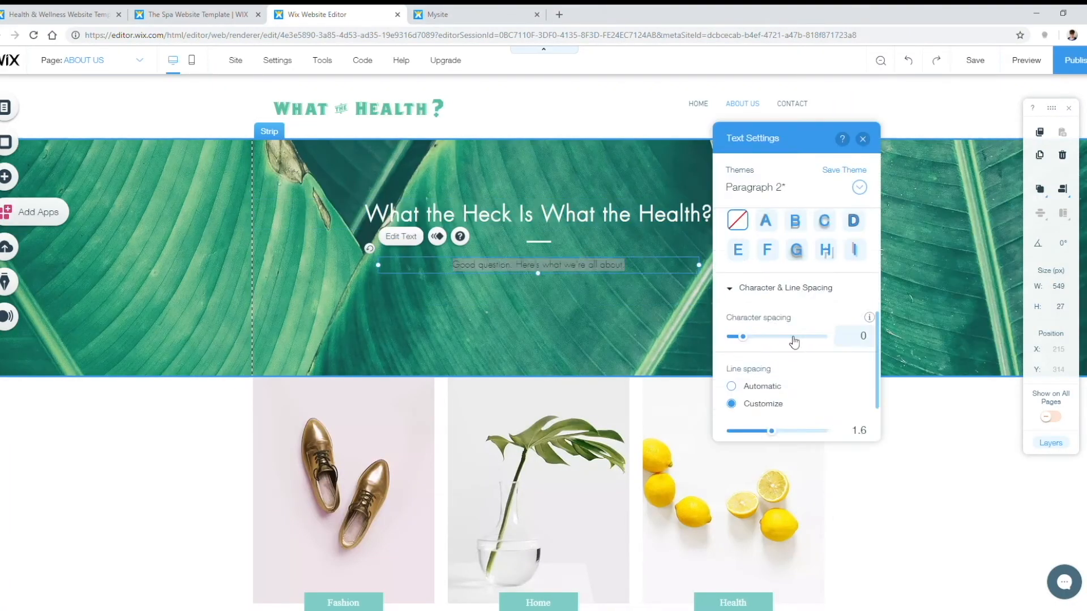
# Step: Replace the picture in one of the About Us repeater items
pyautogui.click(577, 269)
pyautogui.scroll(-5, 358, 342)
pyautogui.click(345, 295)
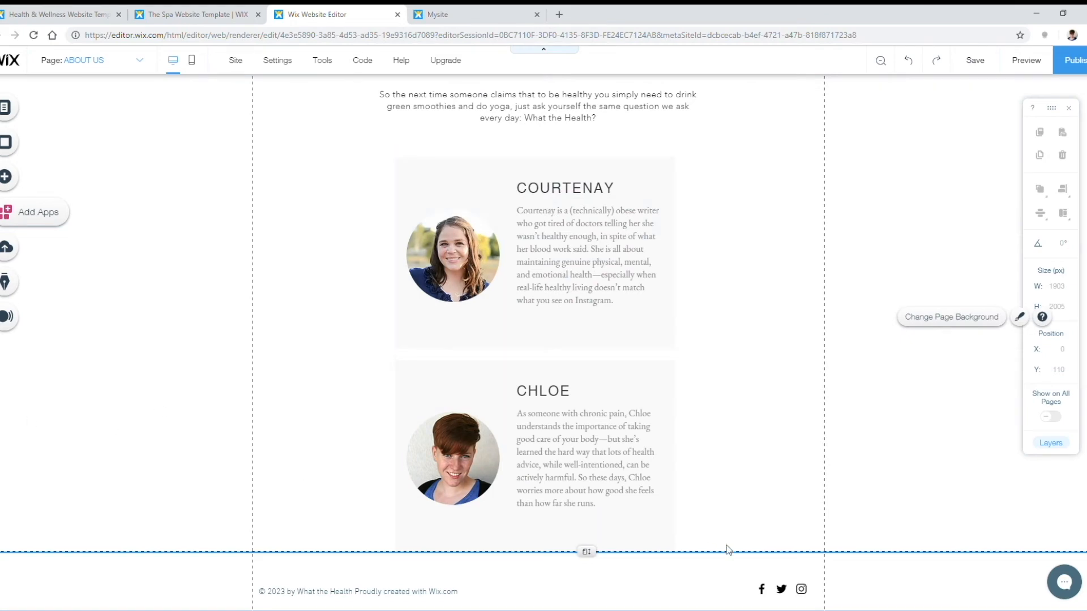
pyautogui.scroll(-1, 844, 424)
pyautogui.scroll(4, 917, 440)
pyautogui.scroll(6, 917, 440)
pyautogui.scroll(-4, 913, 433)
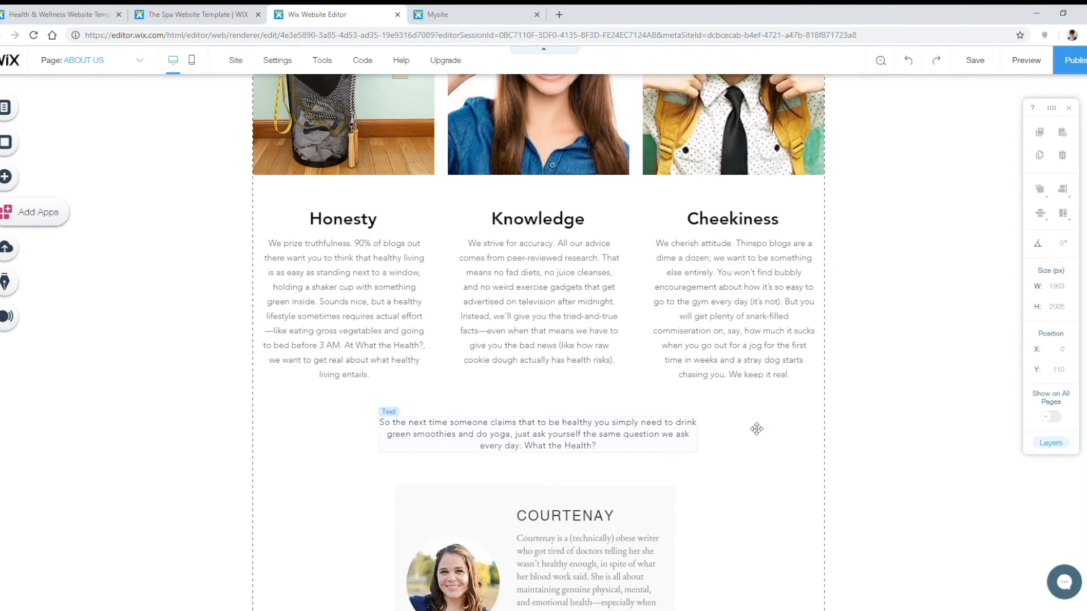
pyautogui.scroll(5, 924, 413)
pyautogui.scroll(3, 925, 413)
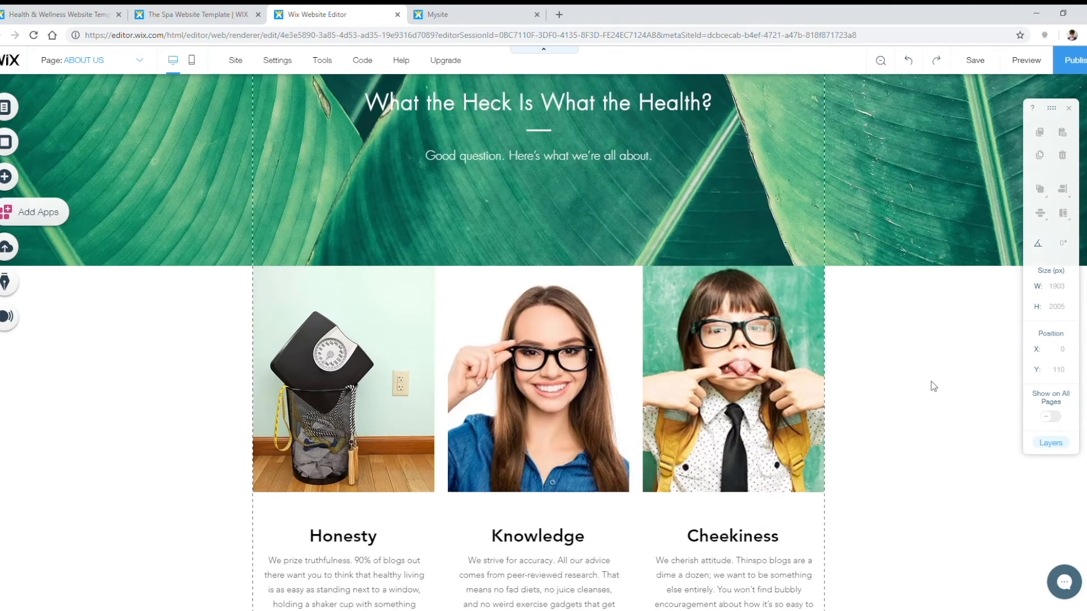
# Step: Save and publish the updated site, then bring up the site pages list
pyautogui.click(984, 61)
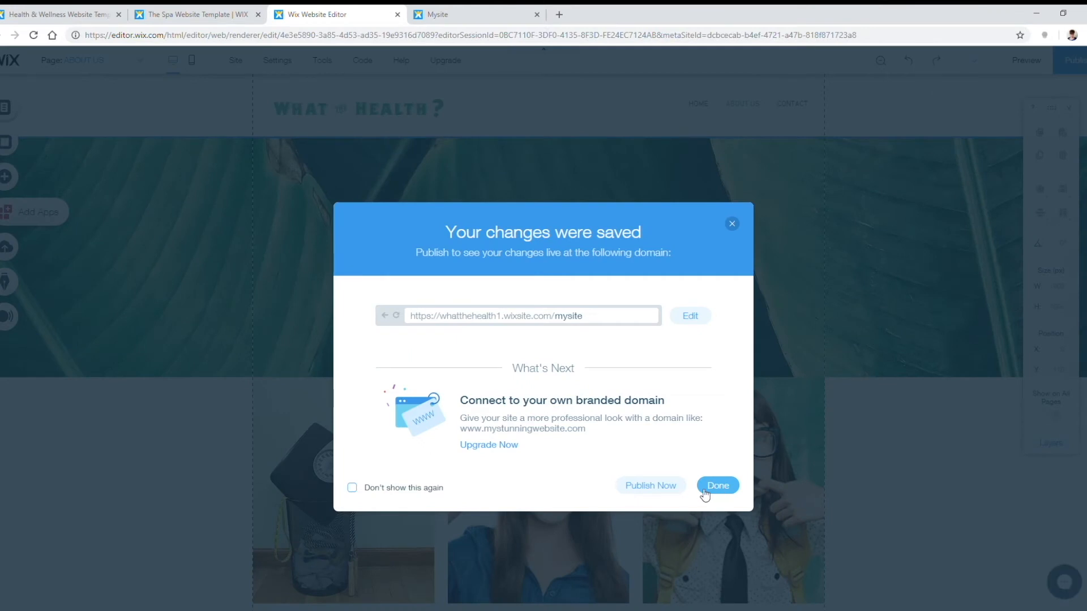
pyautogui.click(717, 486)
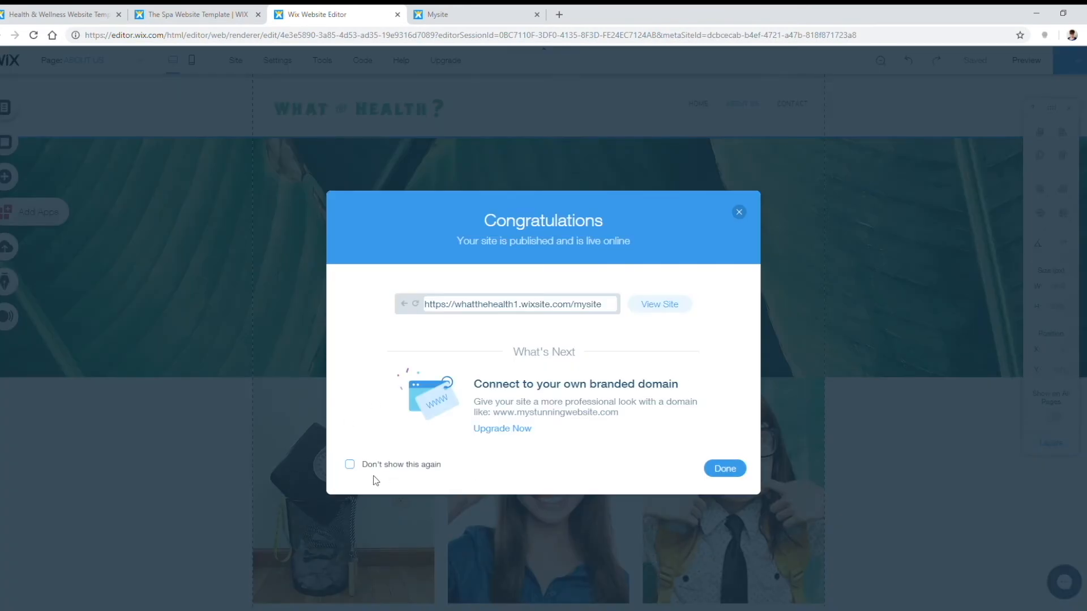
pyautogui.click(724, 470)
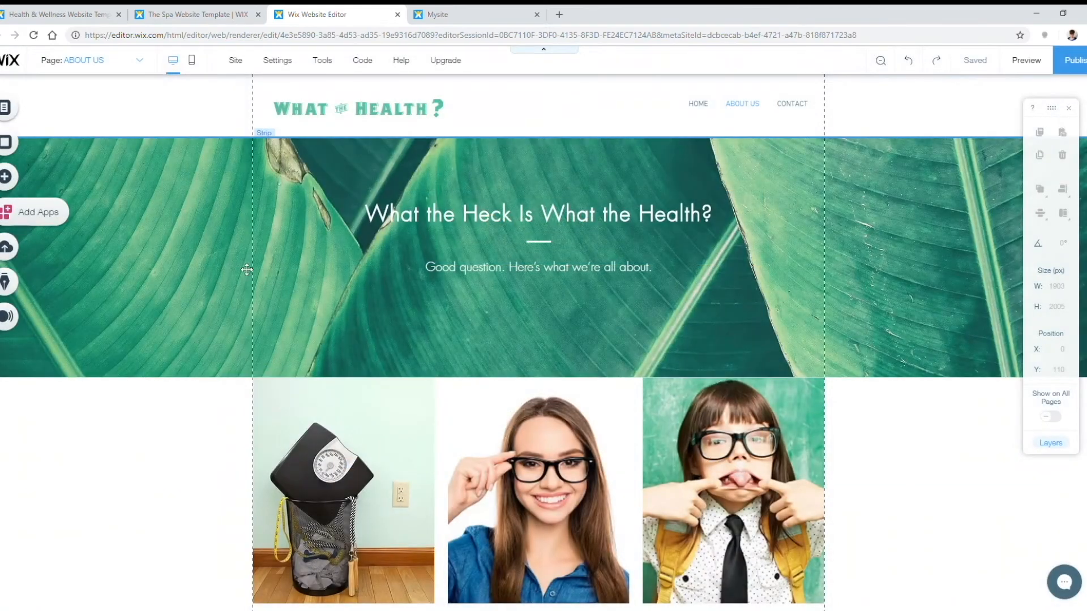
pyautogui.click(47, 113)
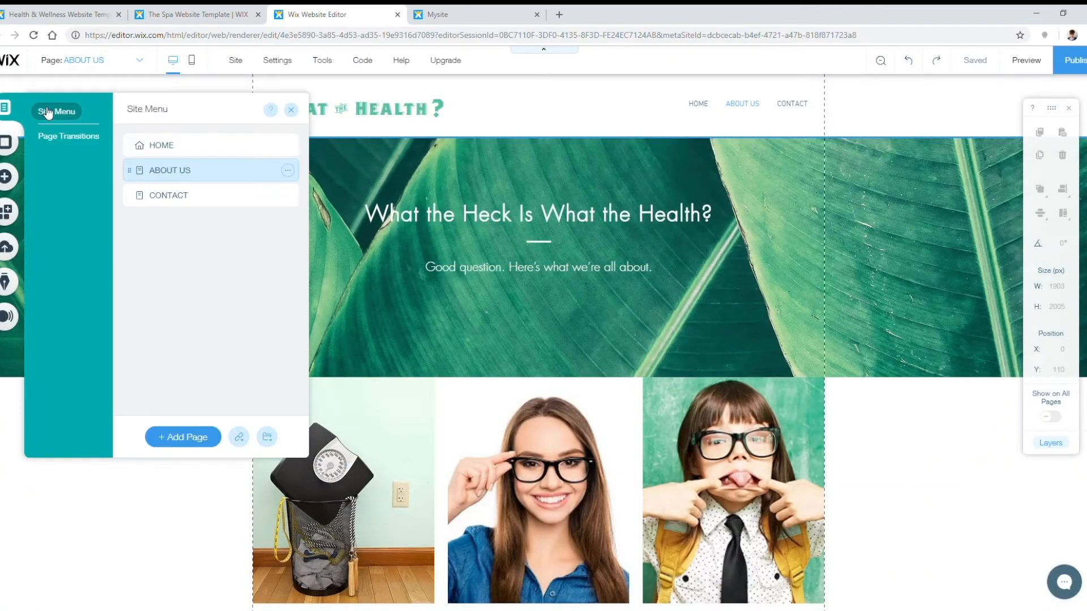
# Step: On the CONTACT page, swap the sauna photo for a blue background with a CONTACT US title
pyautogui.click(204, 195)
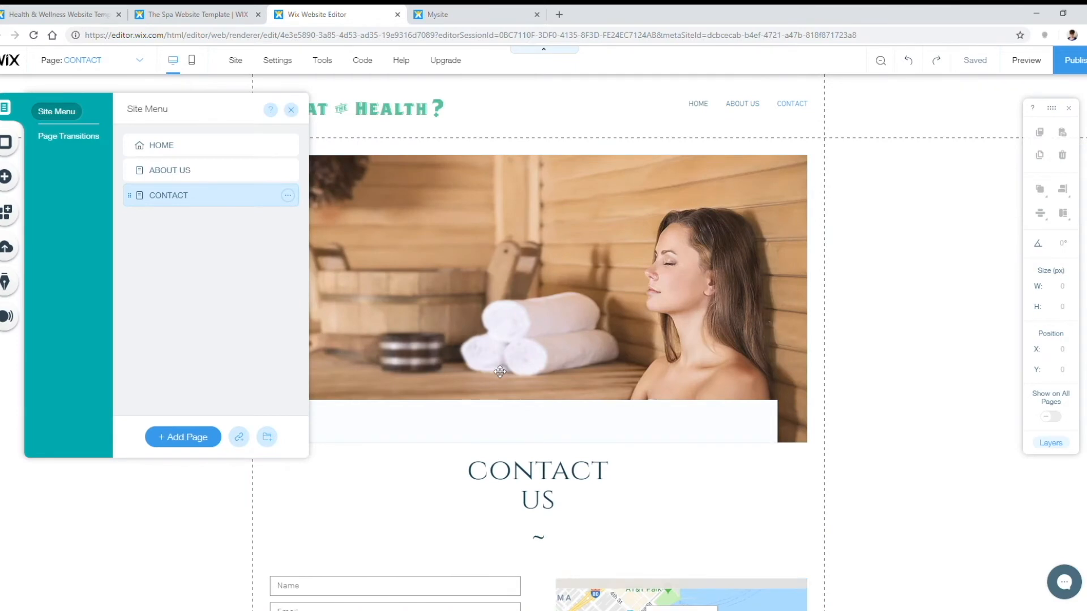
pyautogui.click(696, 304)
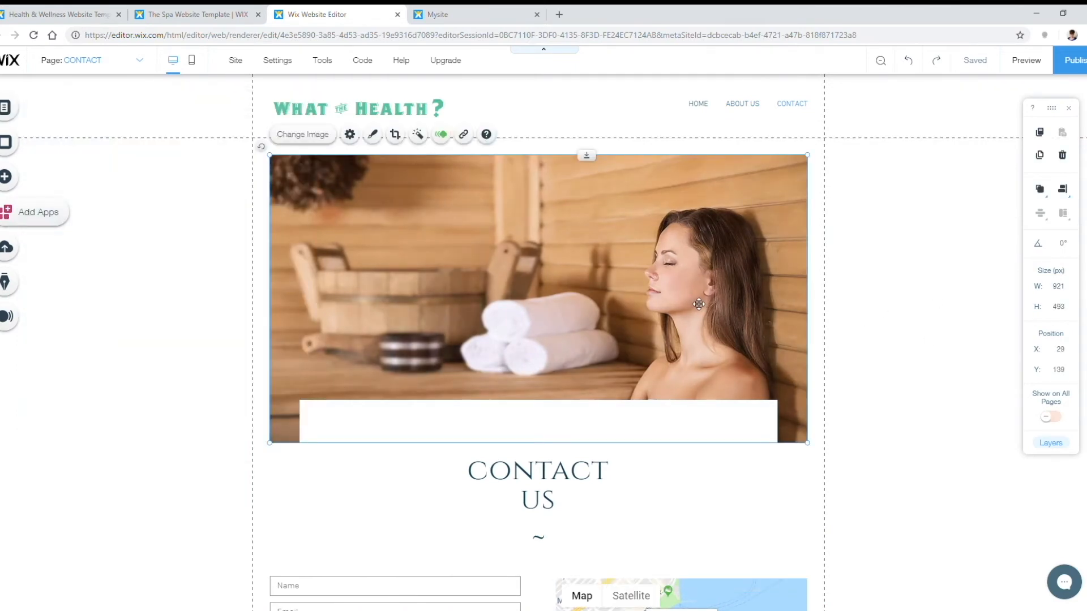
pyautogui.doubleClick(538, 308)
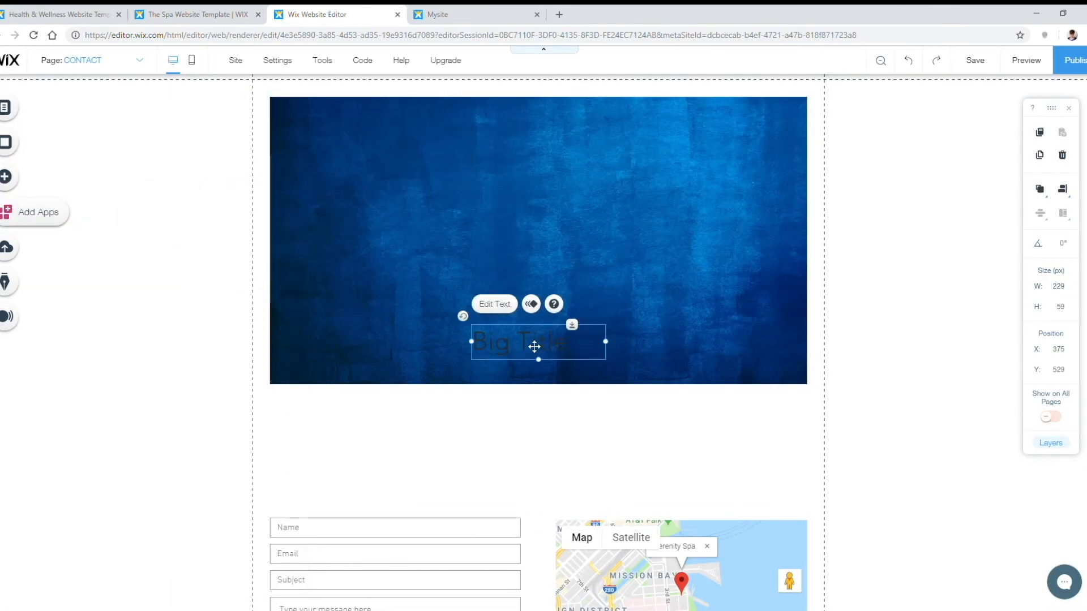
pyautogui.doubleClick(535, 346)
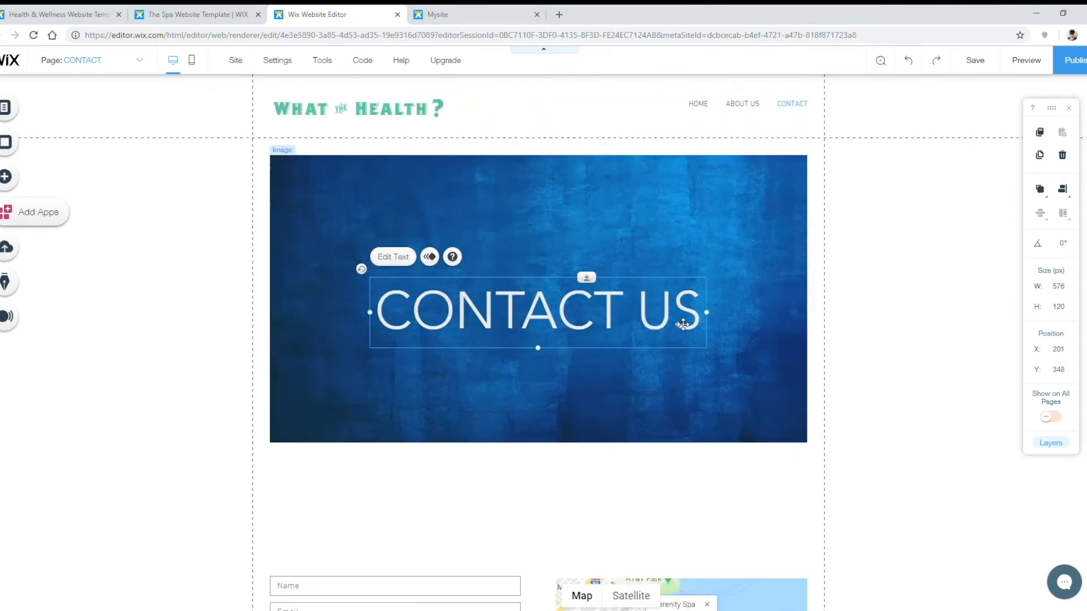
pyautogui.scroll(-4, 538, 339)
pyautogui.moveTo(395, 388); pyautogui.dragTo(531, 339)
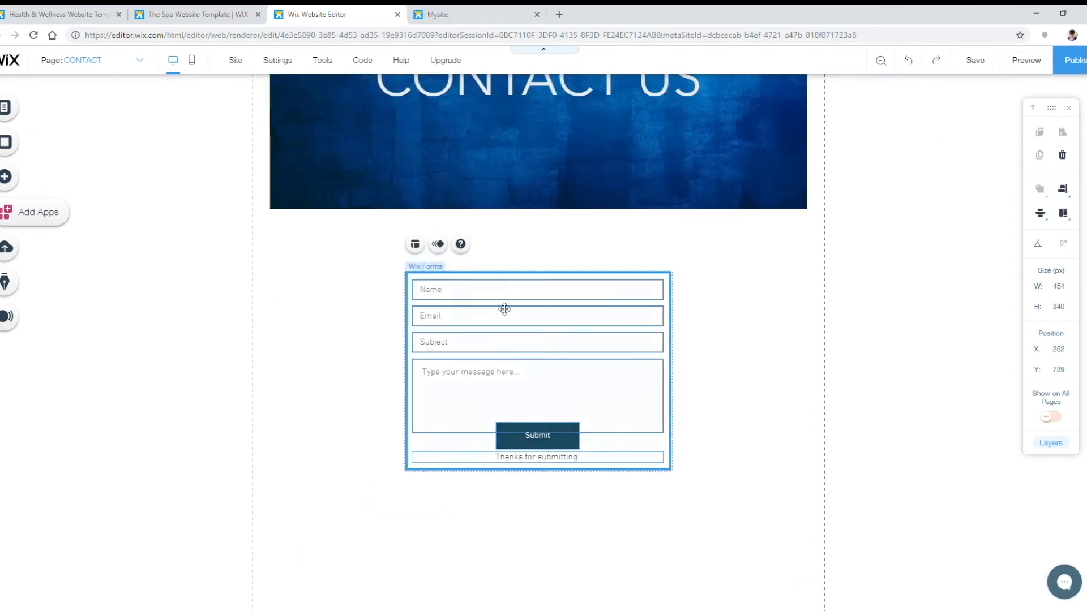
# Step: Try rearranging the contact form fields, then undo the scrambled layout
pyautogui.click(414, 244)
pyautogui.click(740, 378)
pyautogui.click(769, 454)
pyautogui.click(769, 527)
pyautogui.click(835, 288)
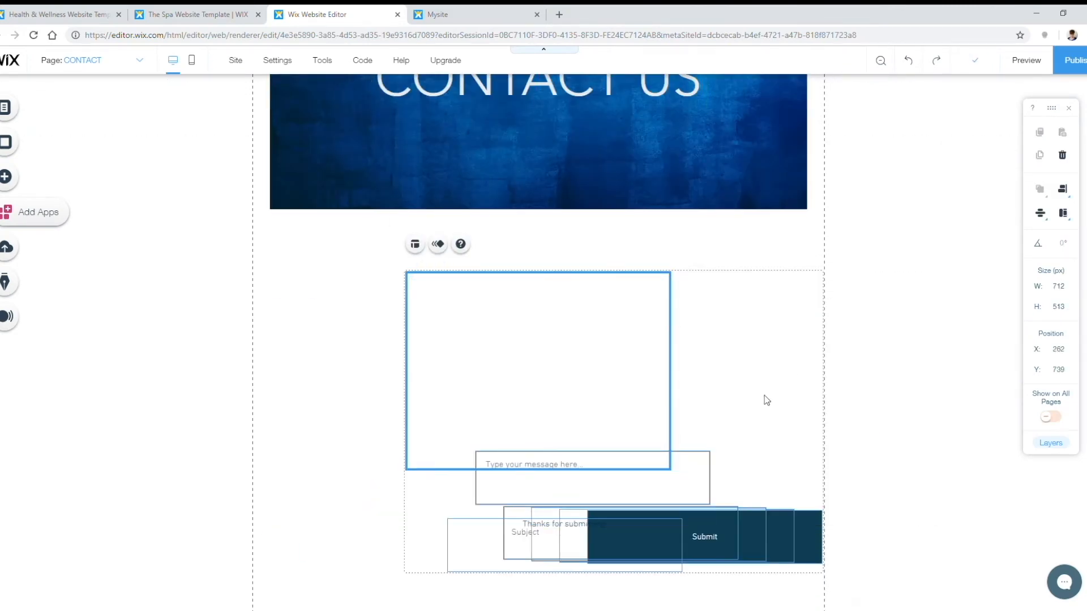
pyautogui.hotkey('ctrl', 'z')
pyautogui.hotkey('ctrl', 'z')
pyautogui.hotkey('ctrl', 'z')
# Step: Apply a green preset design to the Submit button
pyautogui.click(538, 435)
pyautogui.click(592, 395)
pyautogui.scroll(-3, 415, 320)
pyautogui.scroll(-5, 397, 317)
pyautogui.click(355, 234)
pyautogui.click(373, 345)
# Step: Give the Submit button's hover state a pasted custom fill colour at 100% opacity
pyautogui.click(399, 423)
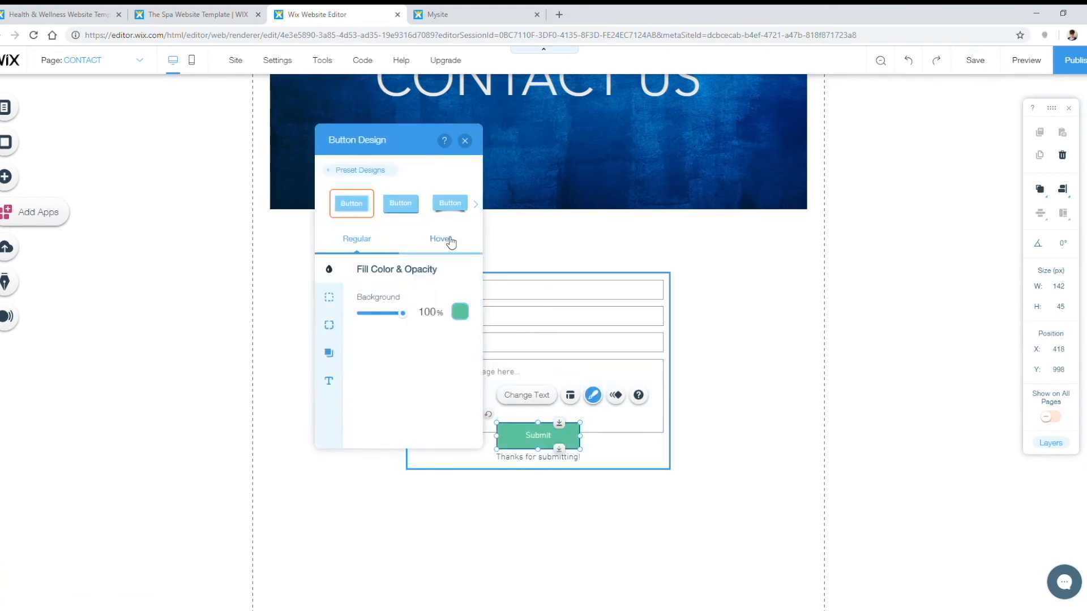
pyautogui.click(452, 245)
pyautogui.click(460, 312)
pyautogui.click(342, 408)
pyautogui.doubleClick(396, 381)
pyautogui.hotkey('ctrl', 'v')
pyautogui.click(427, 408)
pyautogui.moveTo(360, 313); pyautogui.dragTo(403, 313)
pyautogui.click(718, 395)
# Step: Add a centred, light-coloured tagline text onto the blue banner
pyautogui.click(6, 176)
pyautogui.scroll(-2, 232, 267)
pyautogui.click(147, 219)
pyautogui.moveTo(587, 336); pyautogui.dragTo(701, 150)
pyautogui.click(384, 124)
pyautogui.write('Got a burning question? Need to get something off your chest? Let us know! We promise to be good listeners.')
pyautogui.click(813, 357)
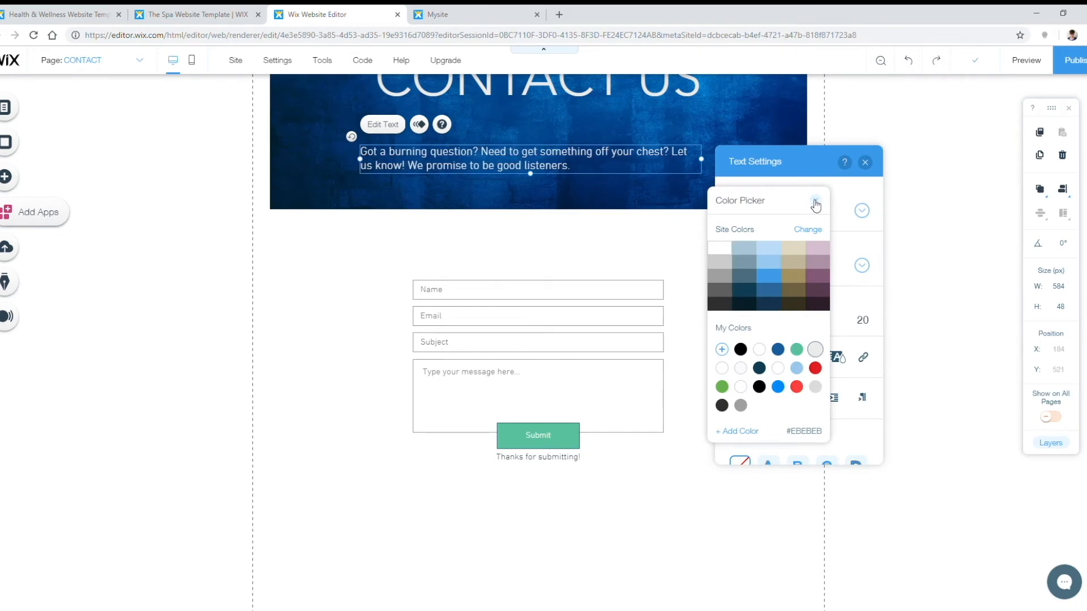
pyautogui.click(815, 202)
pyautogui.click(865, 162)
# Step: Move the contact form up just below the banner
pyautogui.scroll(4, 543, 283)
pyautogui.scroll(-2, 536, 415)
pyautogui.moveTo(534, 393)
pyautogui.mouseDown()
pyautogui.moveTo(553, 399)
pyautogui.moveTo(537, 383)
pyautogui.mouseUp()
pyautogui.click(895, 483)
# Step: Publish the site and reload the live site tab
pyautogui.scroll(3, 895, 483)
pyautogui.click(1069, 72)
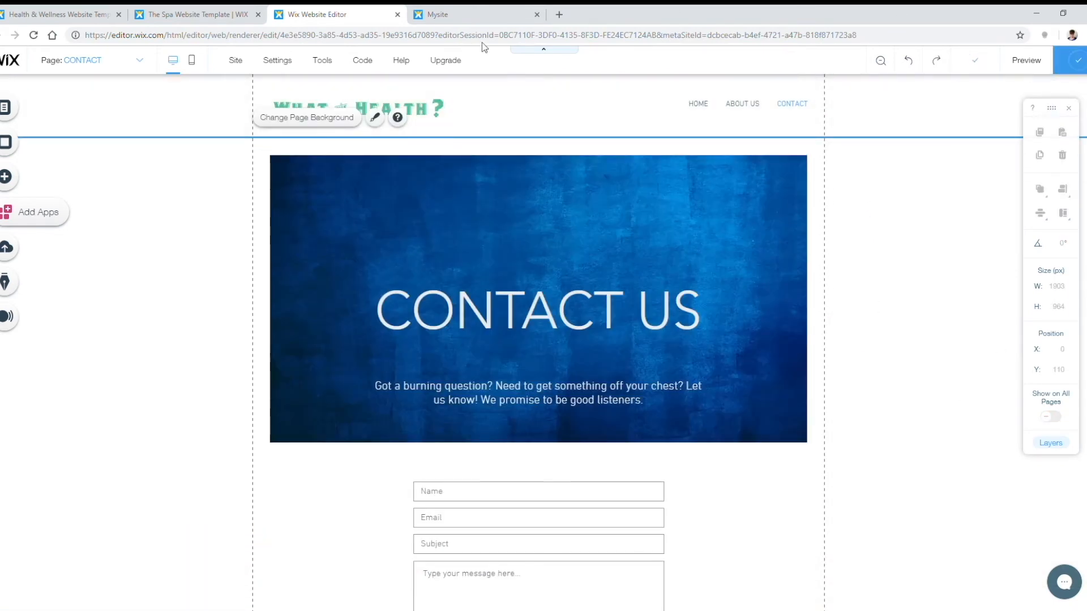
pyautogui.click(465, 16)
pyautogui.click(34, 35)
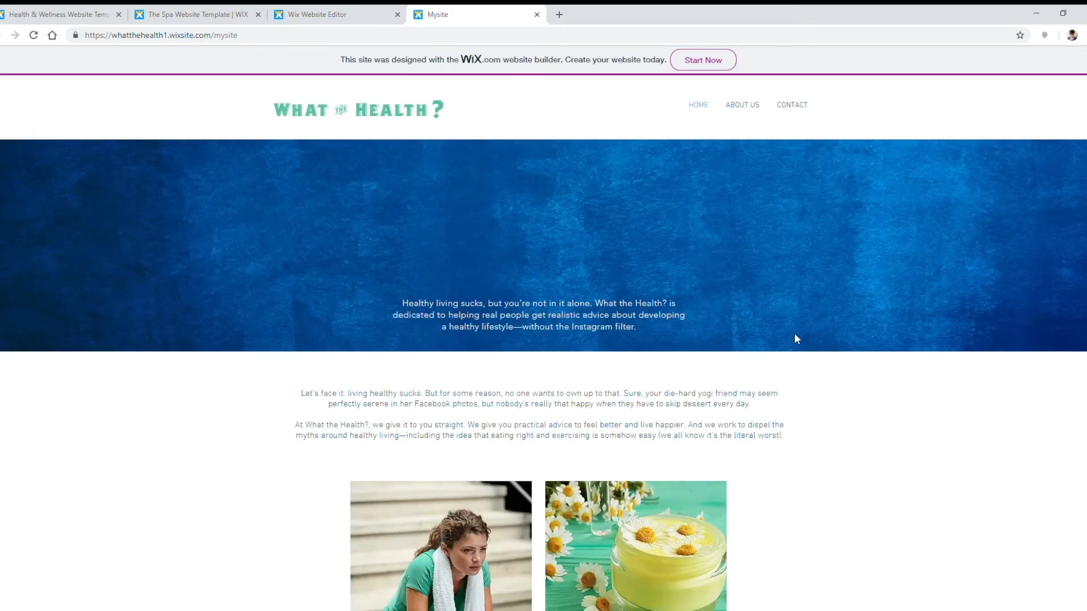
# Step: Scroll through the live About Us page to review its content
pyautogui.click(742, 106)
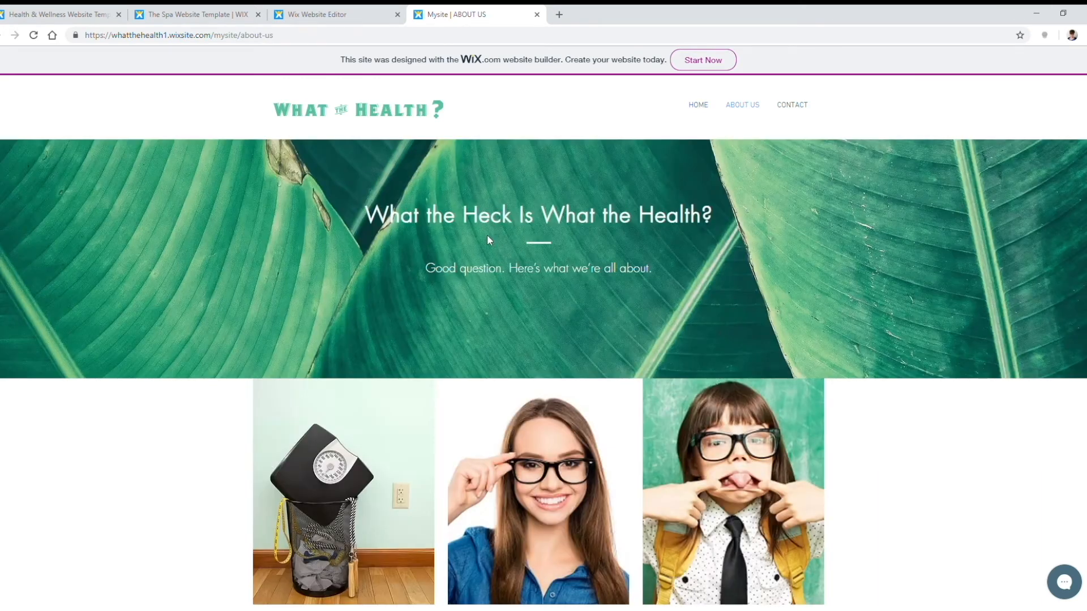
pyautogui.scroll(-5, 714, 280)
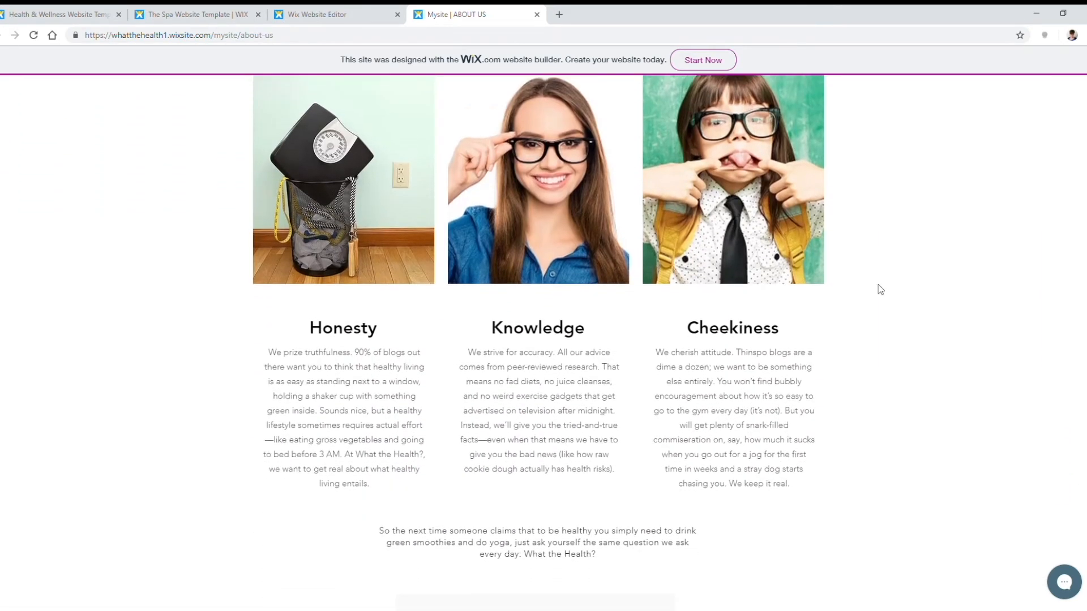
pyautogui.scroll(-3, 880, 289)
pyautogui.scroll(-4, 787, 291)
pyautogui.scroll(12, 720, 141)
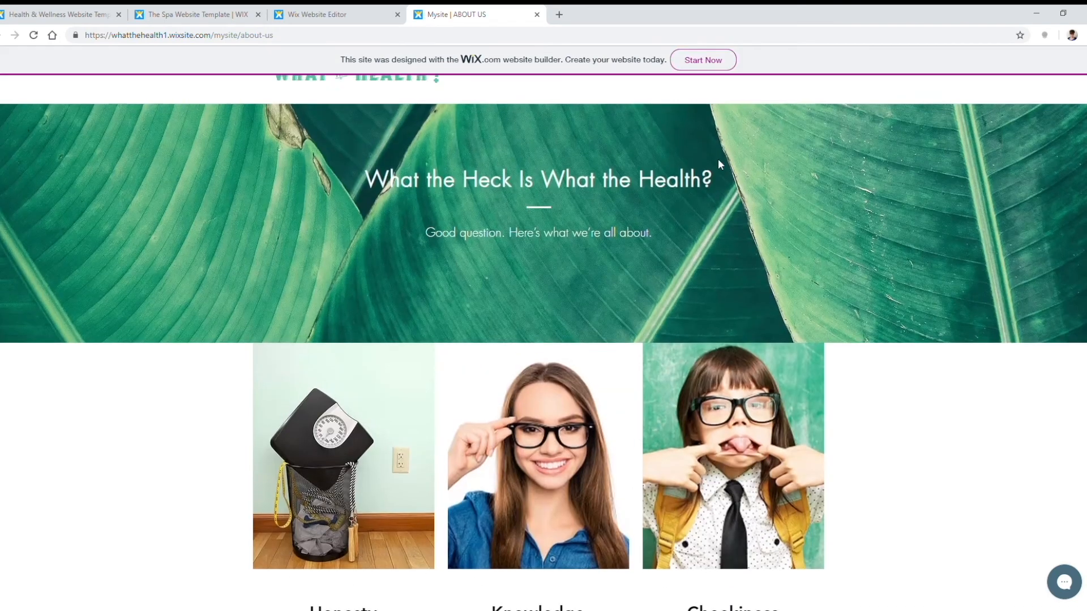
pyautogui.scroll(1, 719, 163)
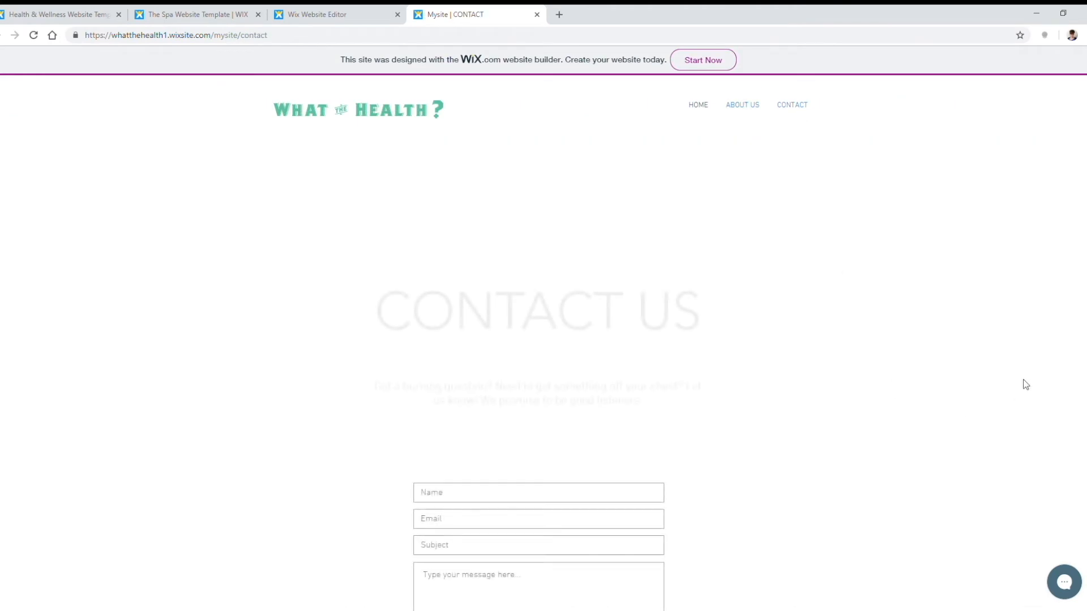
pyautogui.scroll(-3, 906, 338)
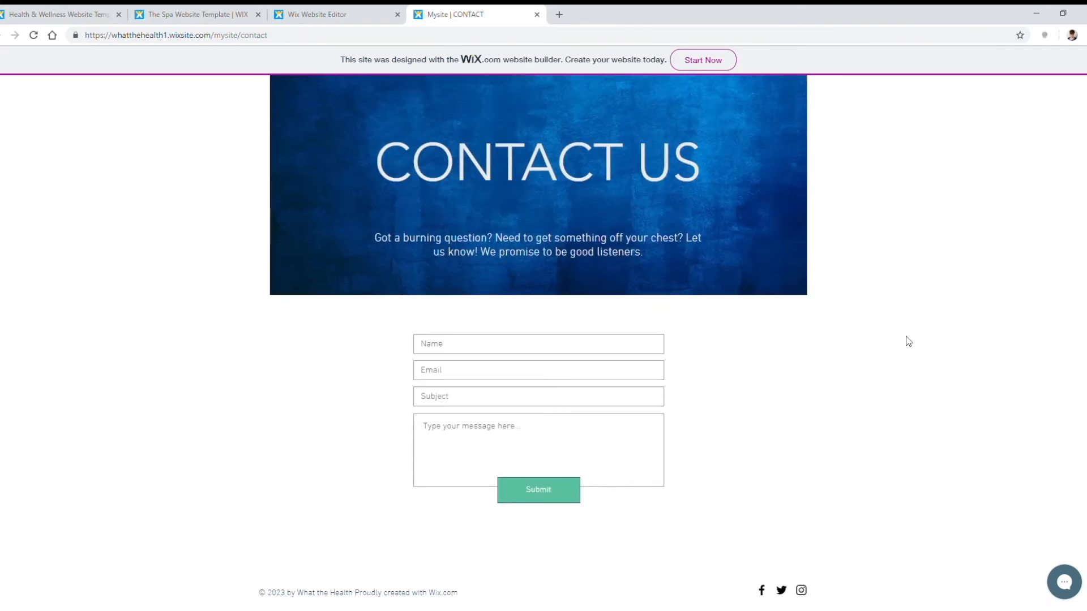
pyautogui.scroll(3, 831, 377)
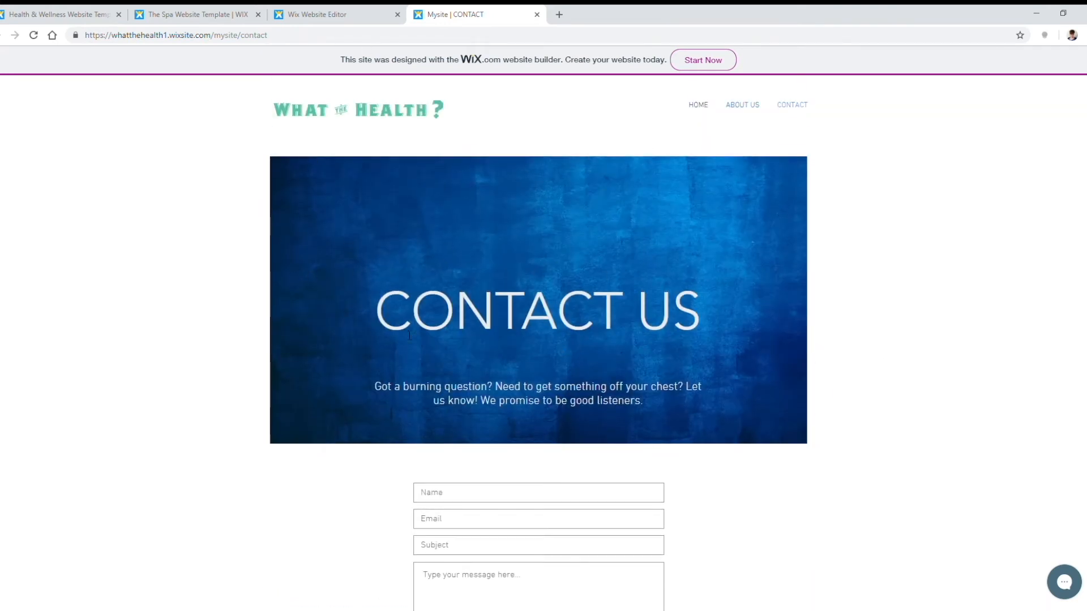
pyautogui.scroll(-3, 740, 275)
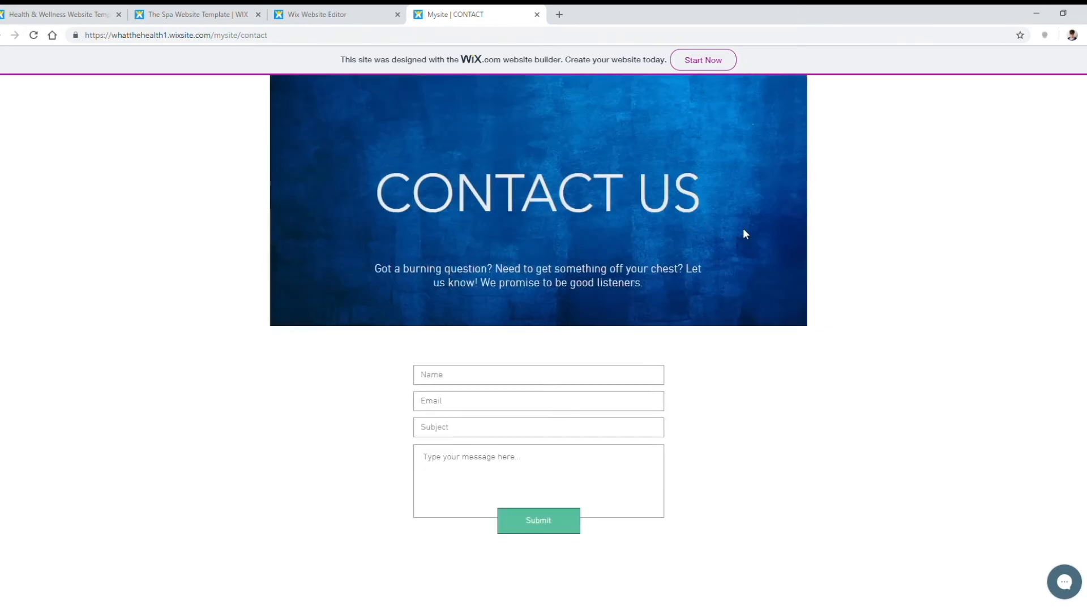
pyautogui.scroll(3, 764, 147)
# Step: Recheck the live About Us page, then go back to the editor tab
pyautogui.click(753, 107)
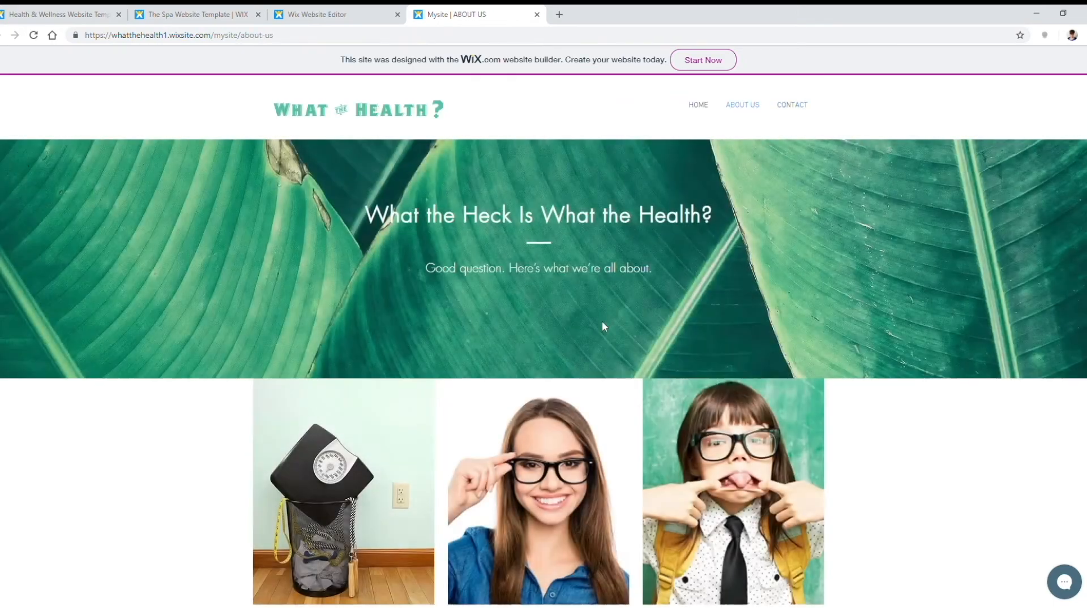
pyautogui.scroll(-4, 701, 296)
pyautogui.scroll(-5, 583, 394)
pyautogui.scroll(1, 433, 264)
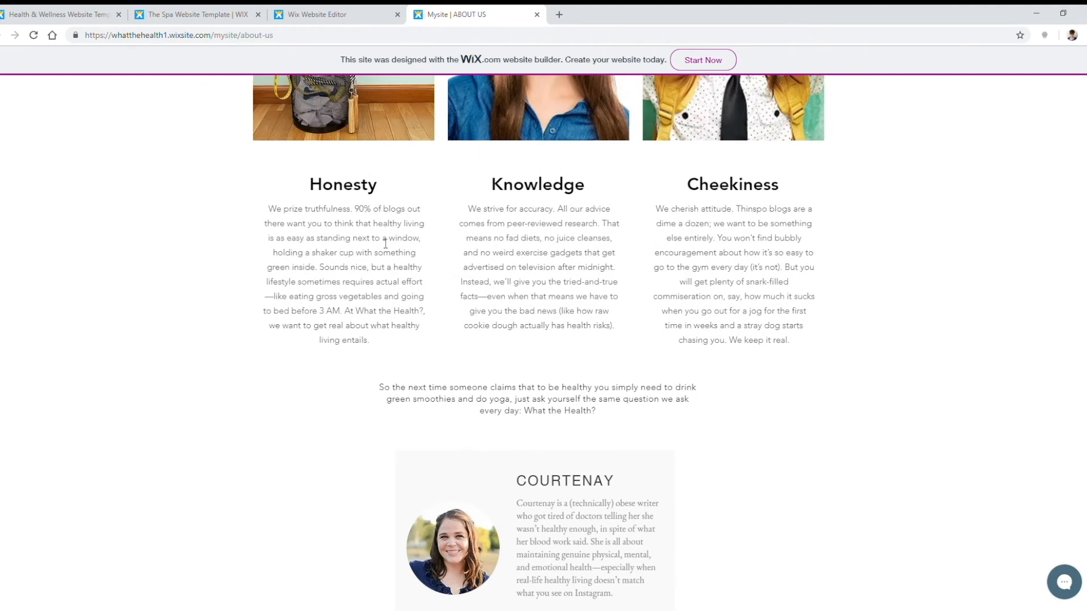
pyautogui.click(316, 12)
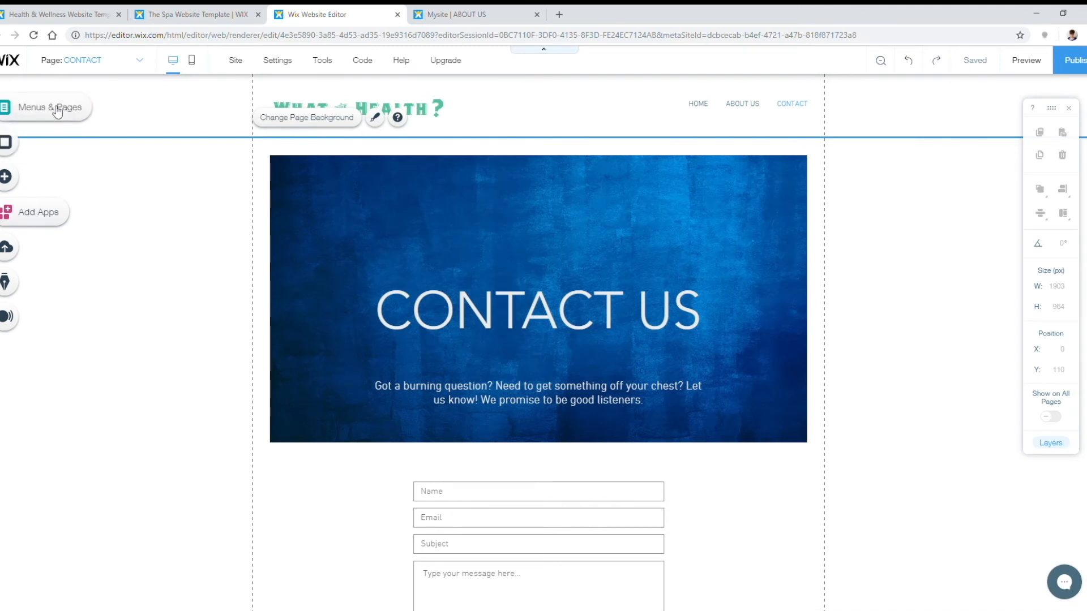
# Step: Add a new page named BLOG to the site menu
pyautogui.click(57, 112)
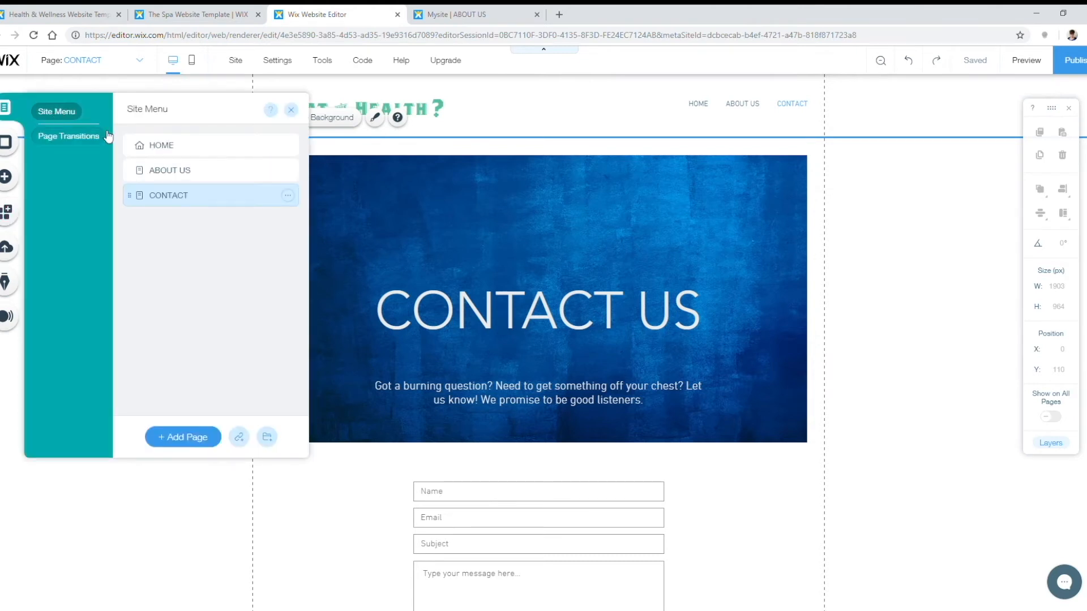
pyautogui.click(191, 437)
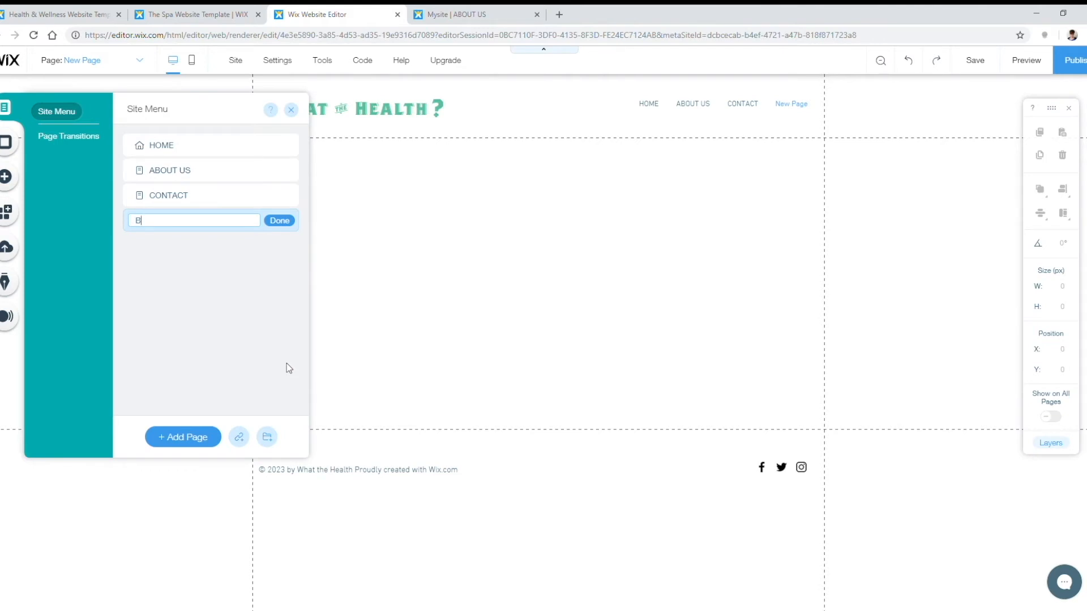
pyautogui.click(214, 439)
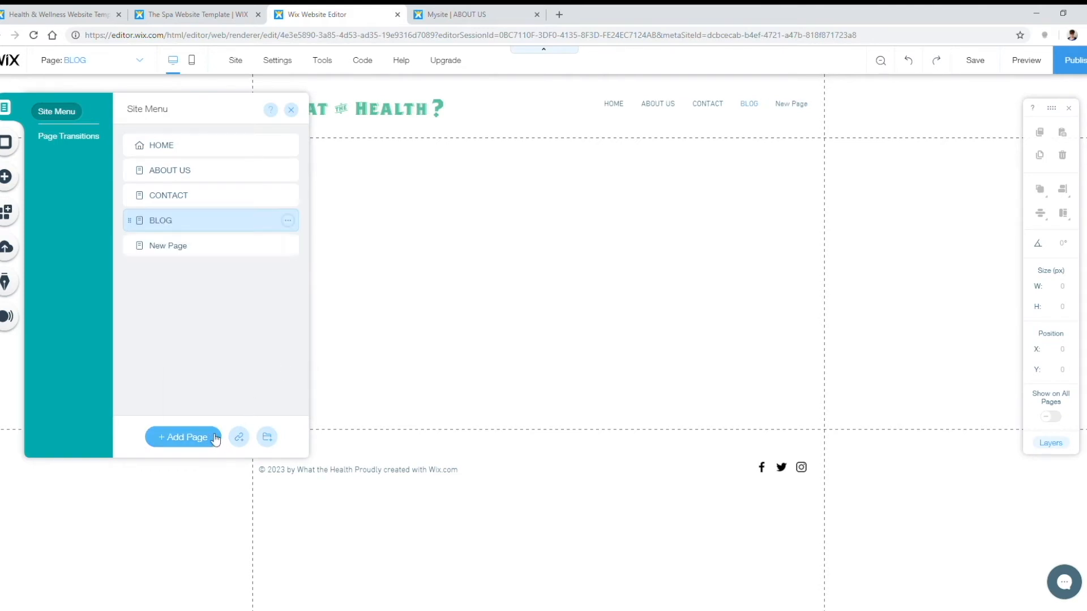
pyautogui.click(295, 114)
pyautogui.click(752, 112)
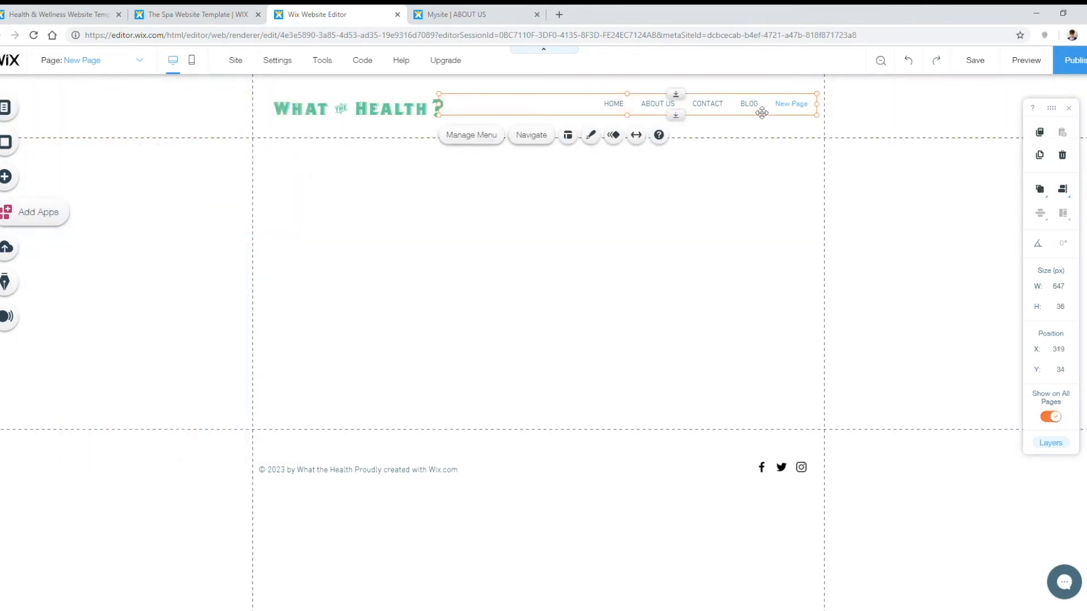
# Step: Delete the extra New Page and switch back to the BLOG page
pyautogui.click(19, 108)
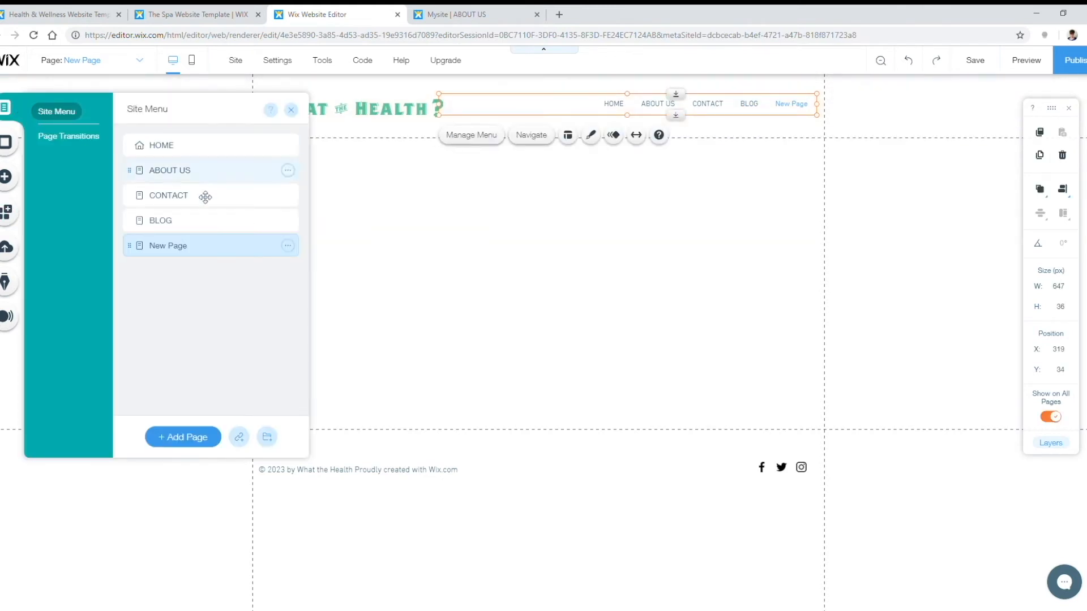
pyautogui.click(197, 231)
pyautogui.click(288, 245)
pyautogui.click(359, 362)
pyautogui.click(664, 381)
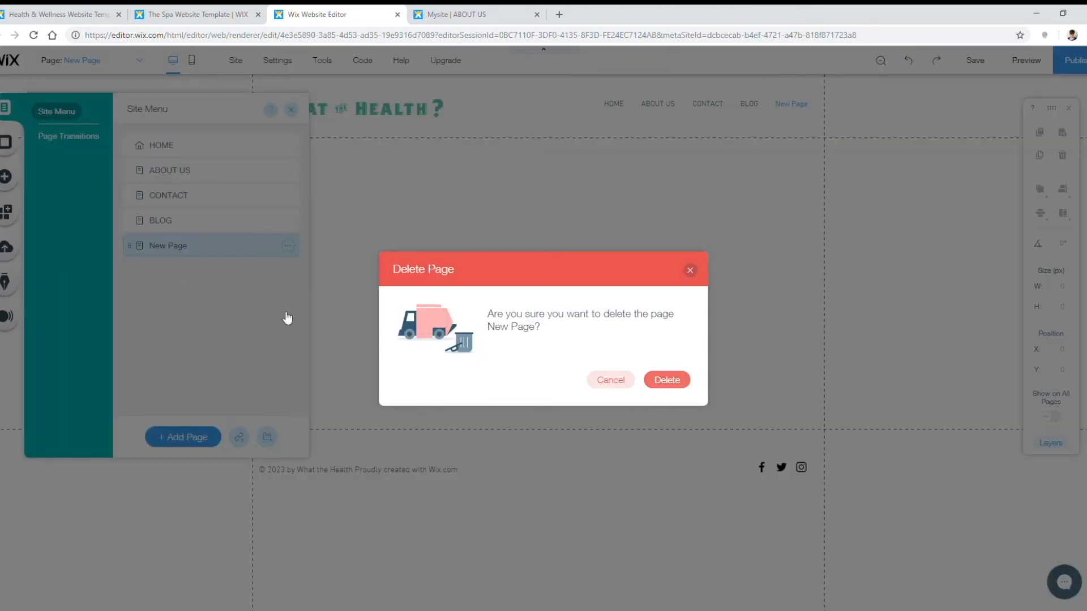
pyautogui.click(182, 226)
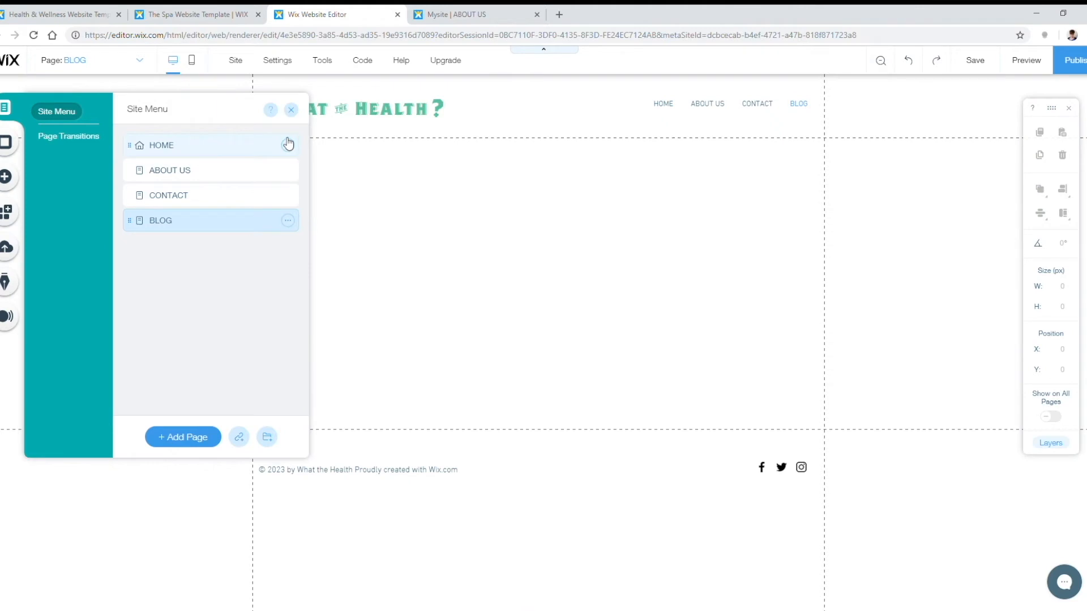
pyautogui.click(291, 109)
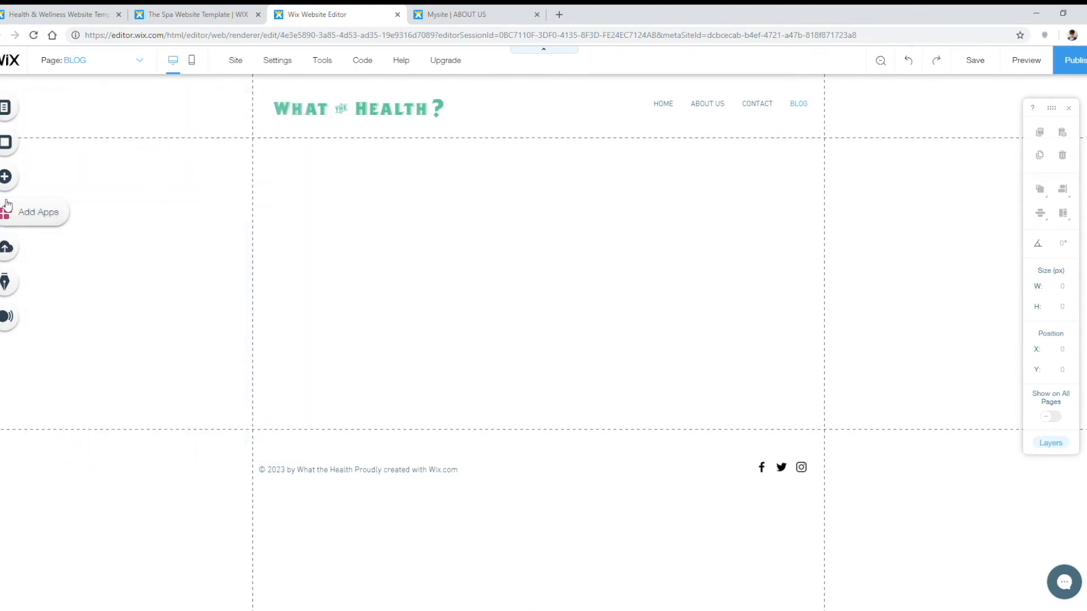
# Step: Add the Wix Blog with its sample posts to the Blog page
pyautogui.click(3, 177)
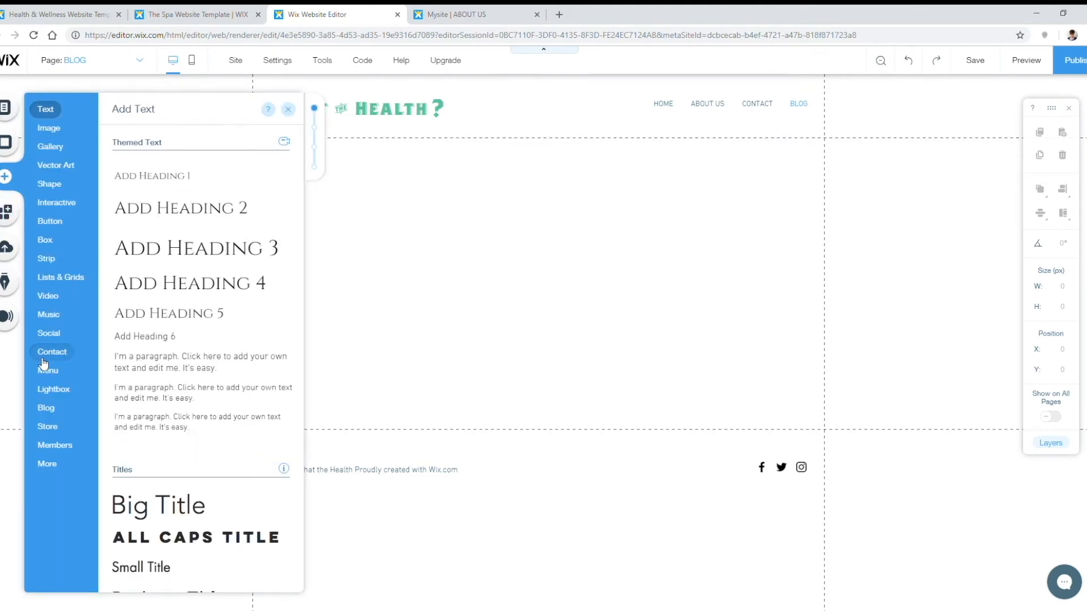
pyautogui.moveTo(47, 409)
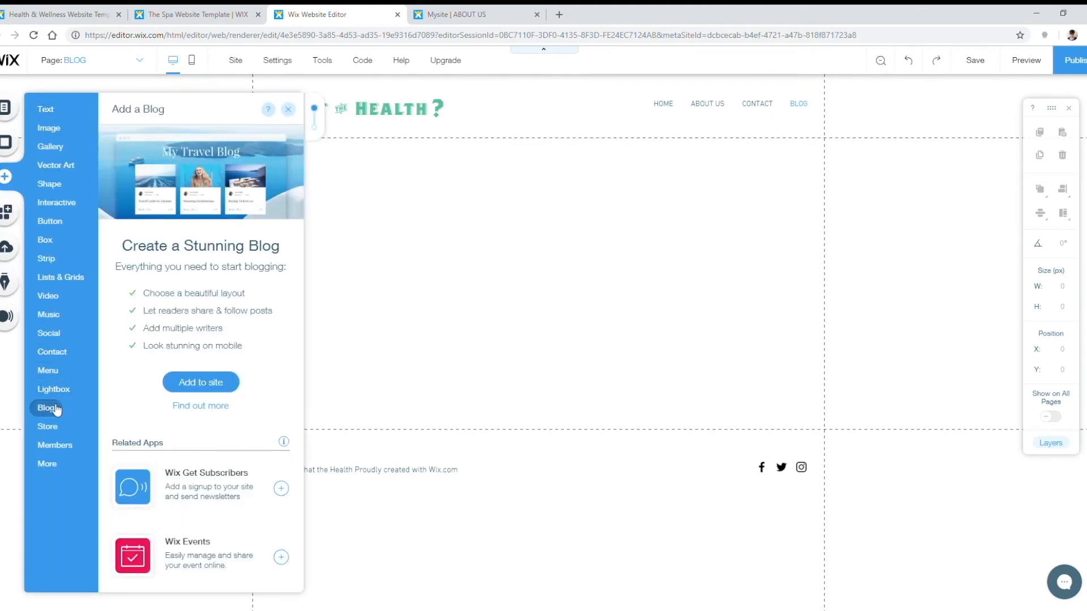
pyautogui.click(212, 383)
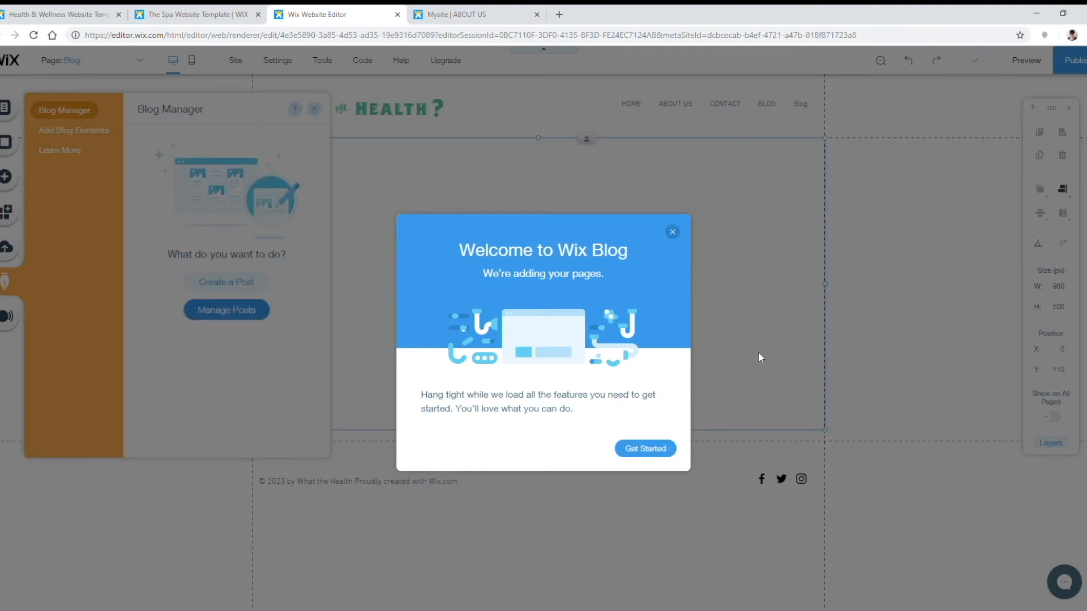
pyautogui.click(655, 450)
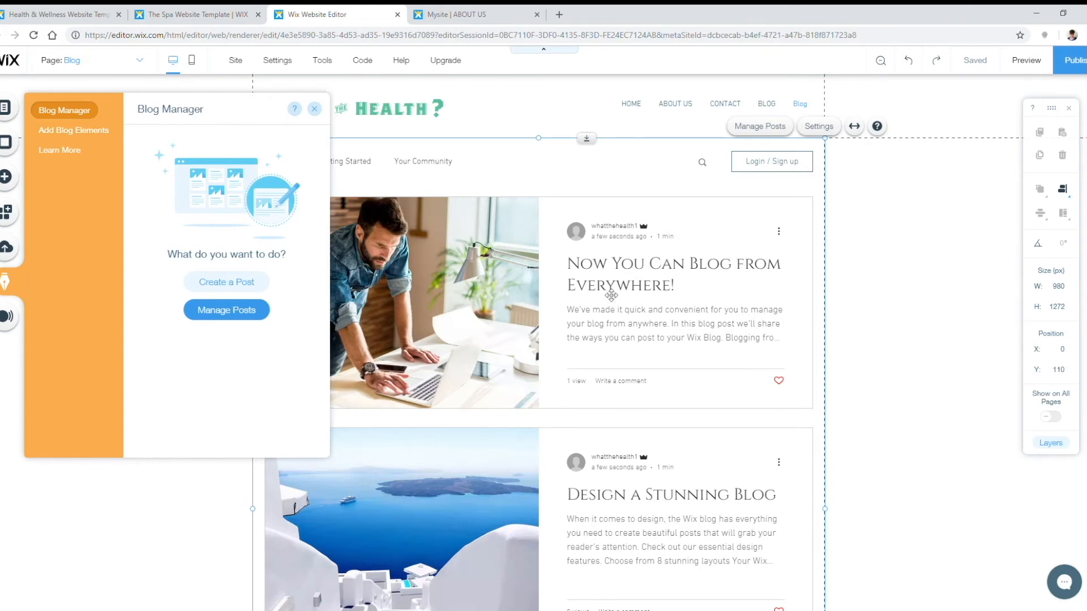
# Step: Scroll the new blog feed and go to Manage Posts
pyautogui.scroll(-6, 518, 263)
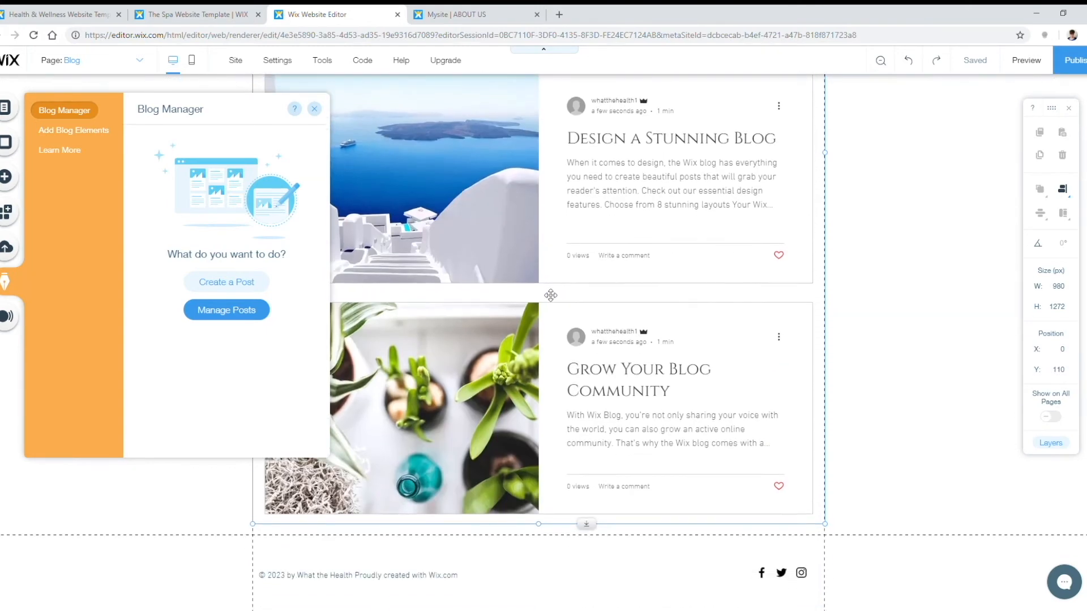
pyautogui.scroll(5, 551, 295)
pyautogui.scroll(1, 551, 295)
pyautogui.click(228, 311)
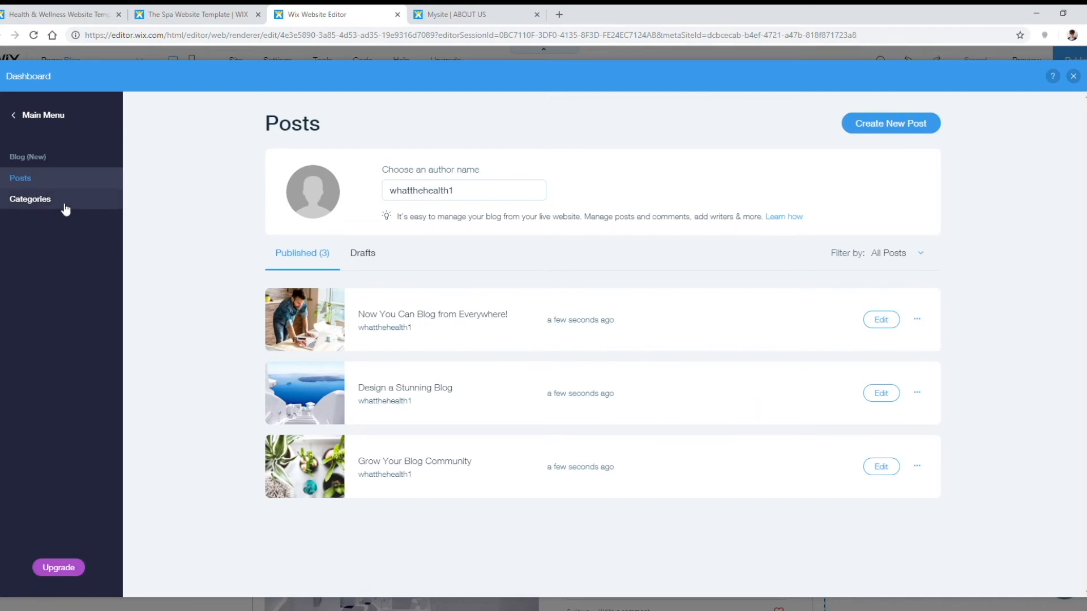
# Step: Create a new blog post and paste in the vegetable-cooking title and the full article body
pyautogui.click(900, 123)
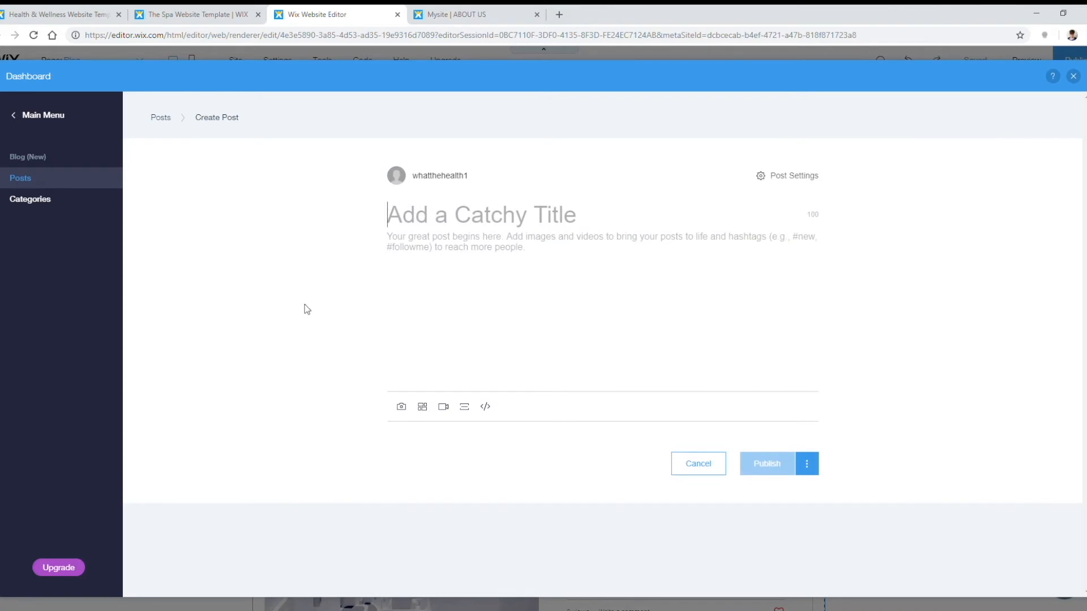
pyautogui.hotkey('alt', 'Tab')
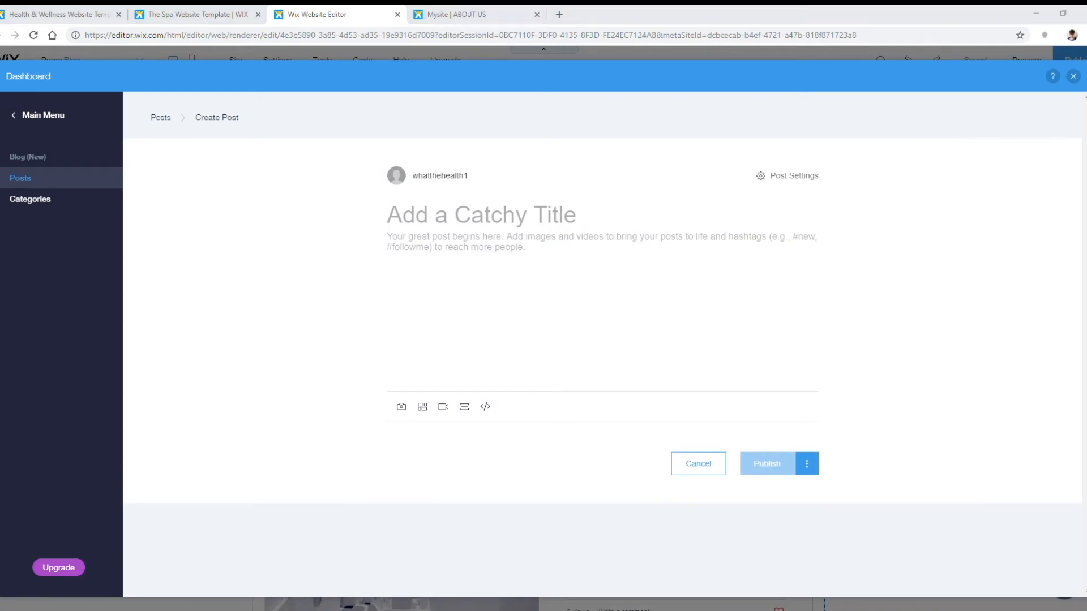
pyautogui.hotkey('alt', 'Tab')
pyautogui.write('3 Ways to Cook Vegetables That Will at Least Make You Feel Classy as You Choke Them Down')
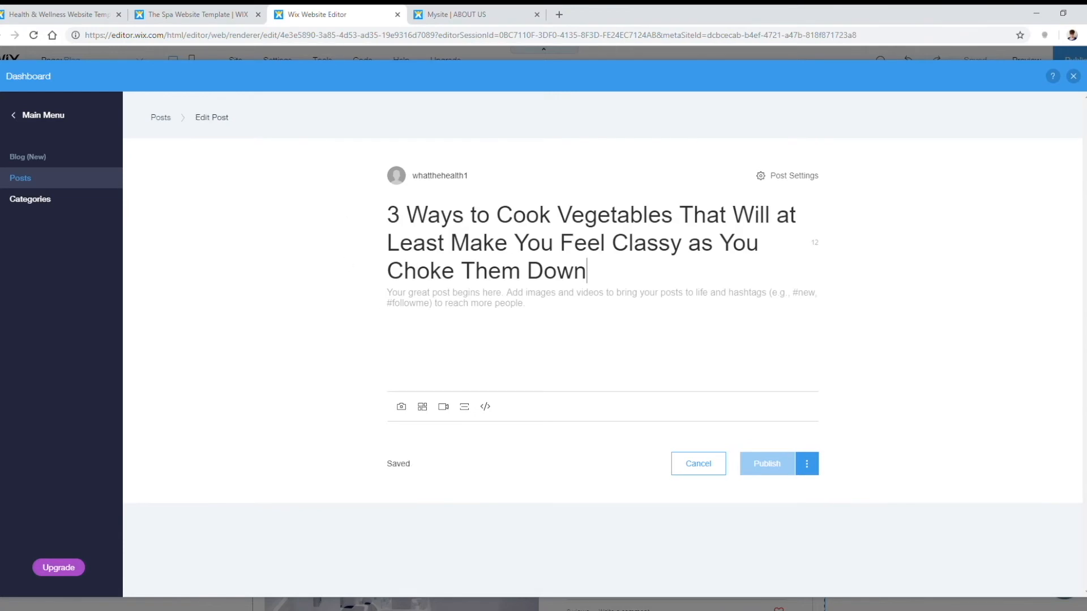
pyautogui.hotkey('alt', 'Tab')
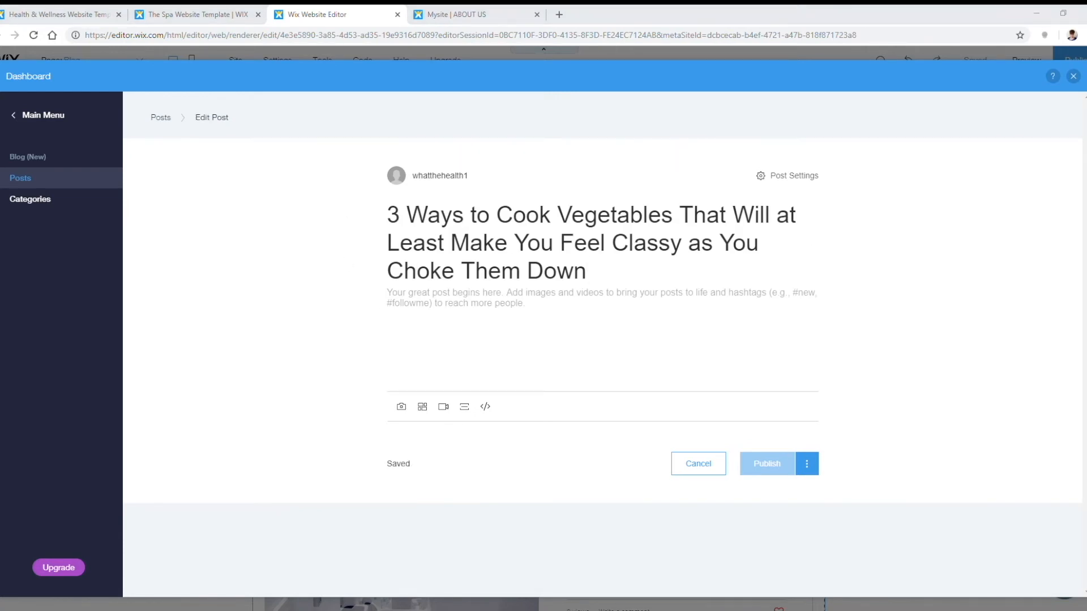
pyautogui.hotkey('alt', 'Tab')
pyautogui.click(517, 323)
pyautogui.hotkey('ctrl', 'v')
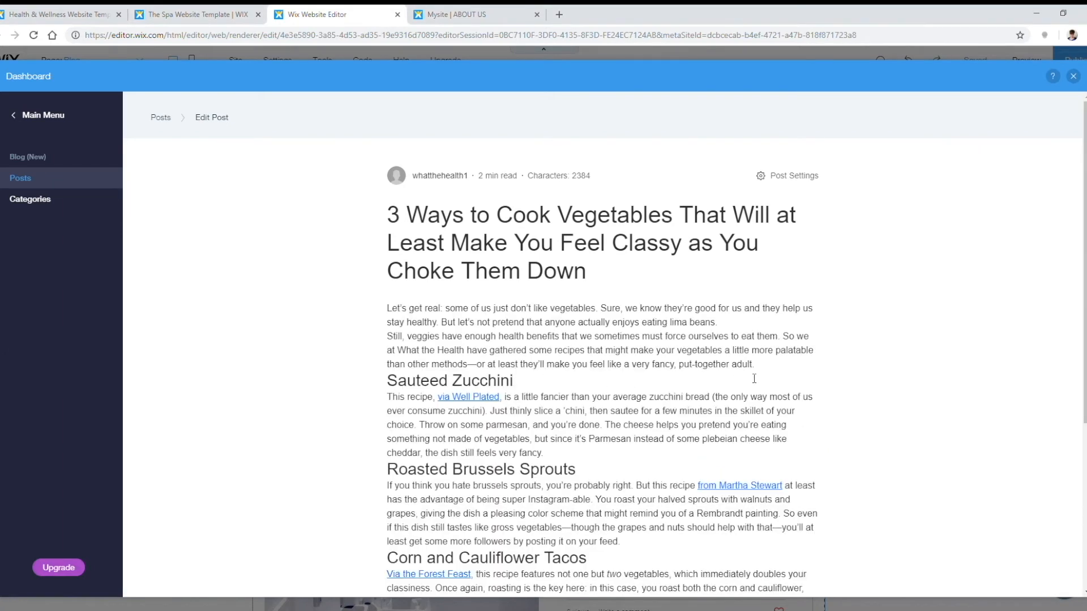
# Step: Add blank lines around the Sauteed Zucchini section, before Eat Up! and after the last paragraph
pyautogui.scroll(-1, 779, 315)
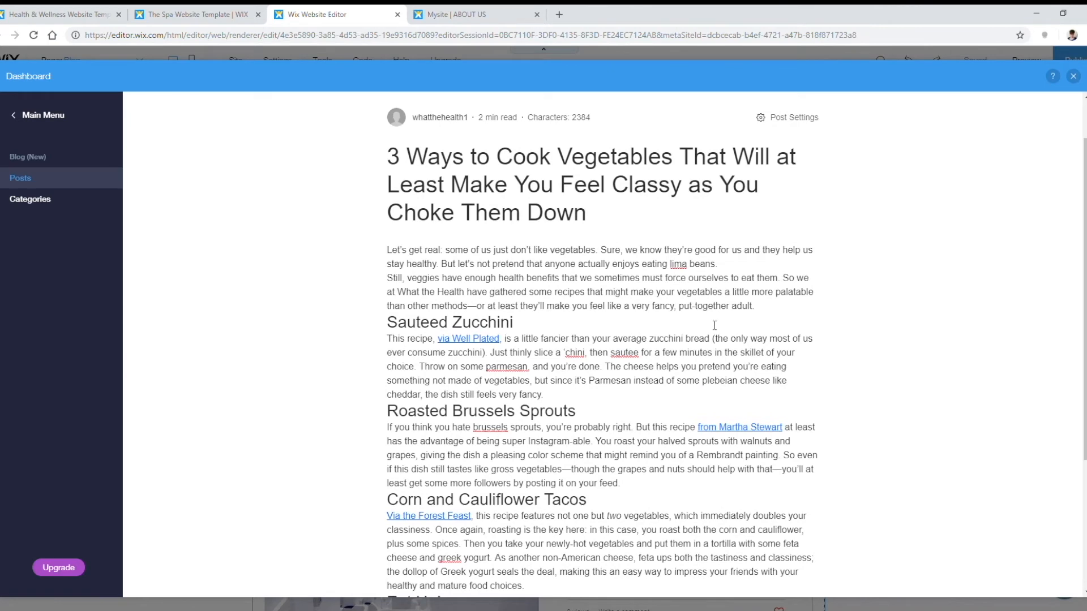
pyautogui.press('Return')
pyautogui.scroll(-1, 577, 380)
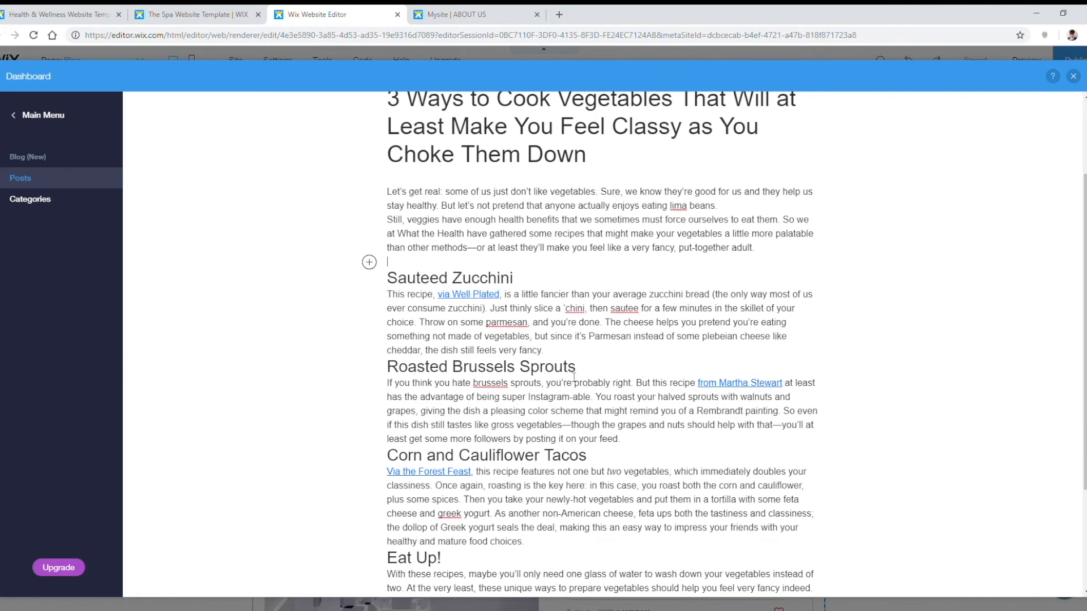
pyautogui.click(544, 351)
pyautogui.press('Return')
pyautogui.scroll(-1, 623, 413)
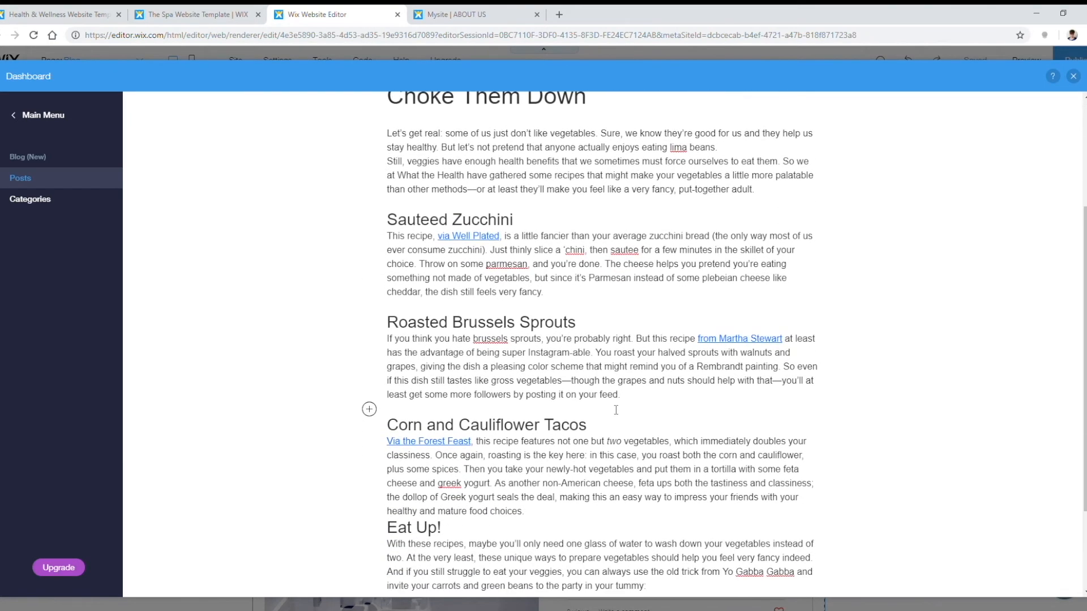
pyautogui.click(535, 516)
pyautogui.press('Return')
pyautogui.scroll(-2, 560, 419)
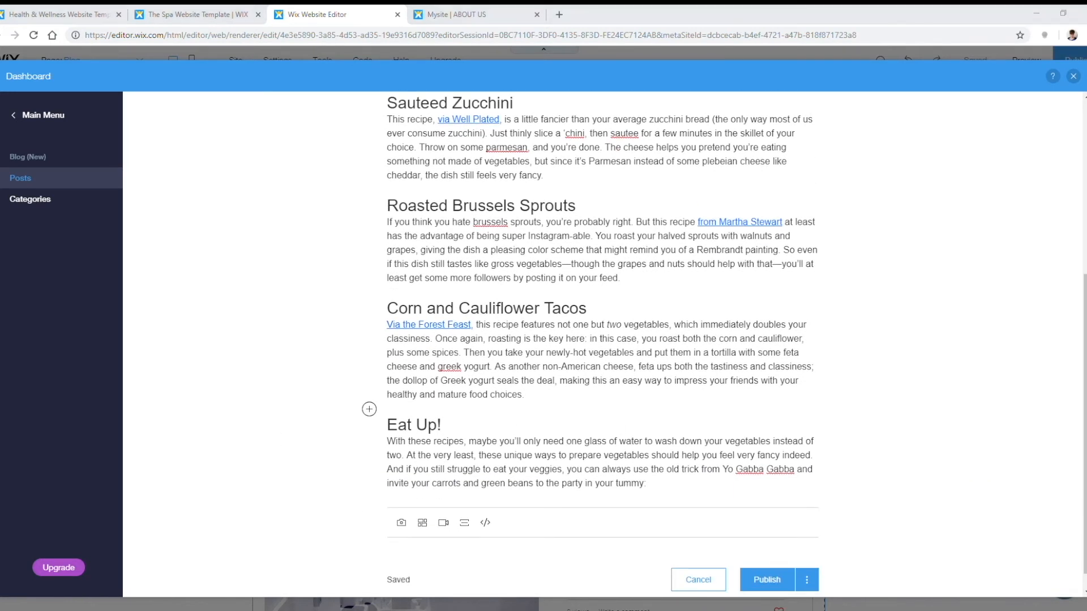
pyautogui.click(676, 483)
pyautogui.press('Return')
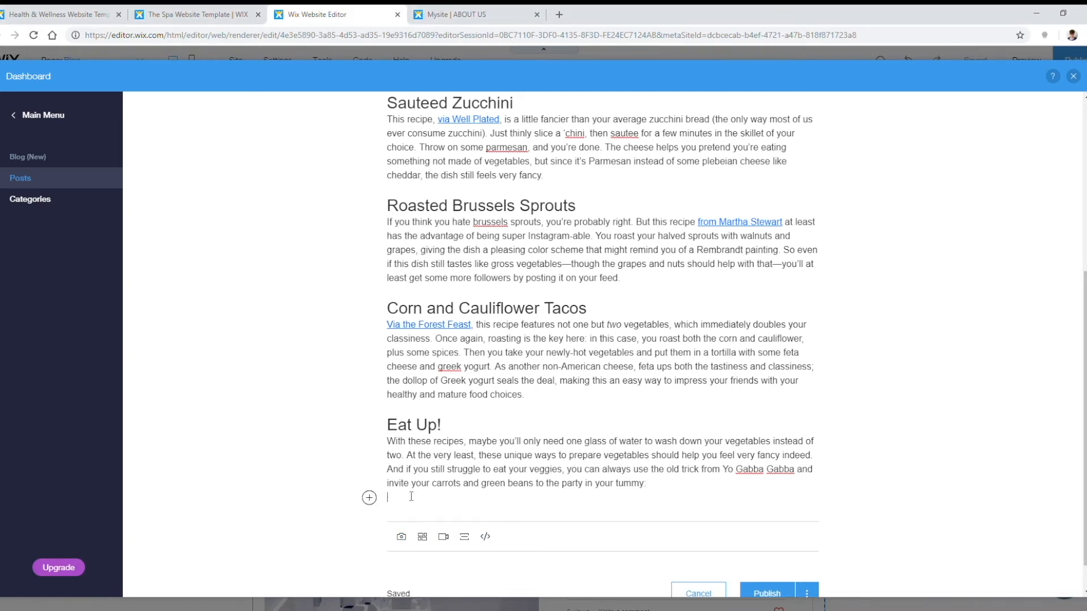
# Step: Embed the Yo Gabba Gabba YouTube video on the empty line after Eat Up!
pyautogui.click(369, 498)
pyautogui.click(442, 499)
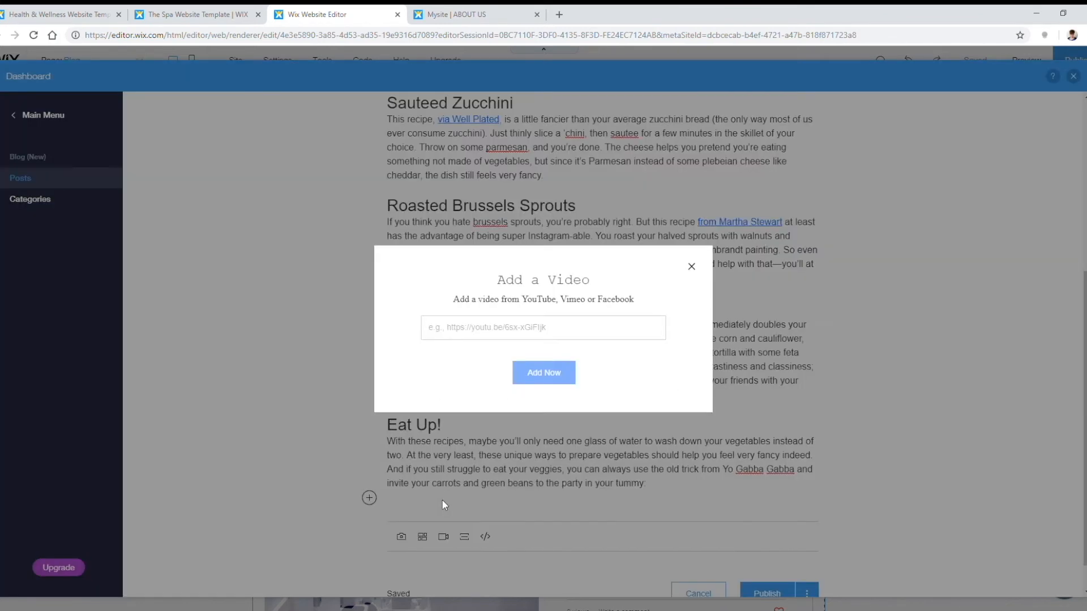
pyautogui.click(531, 329)
pyautogui.hotkey('ctrl', 'v')
pyautogui.click(558, 373)
pyautogui.scroll(-4, 839, 415)
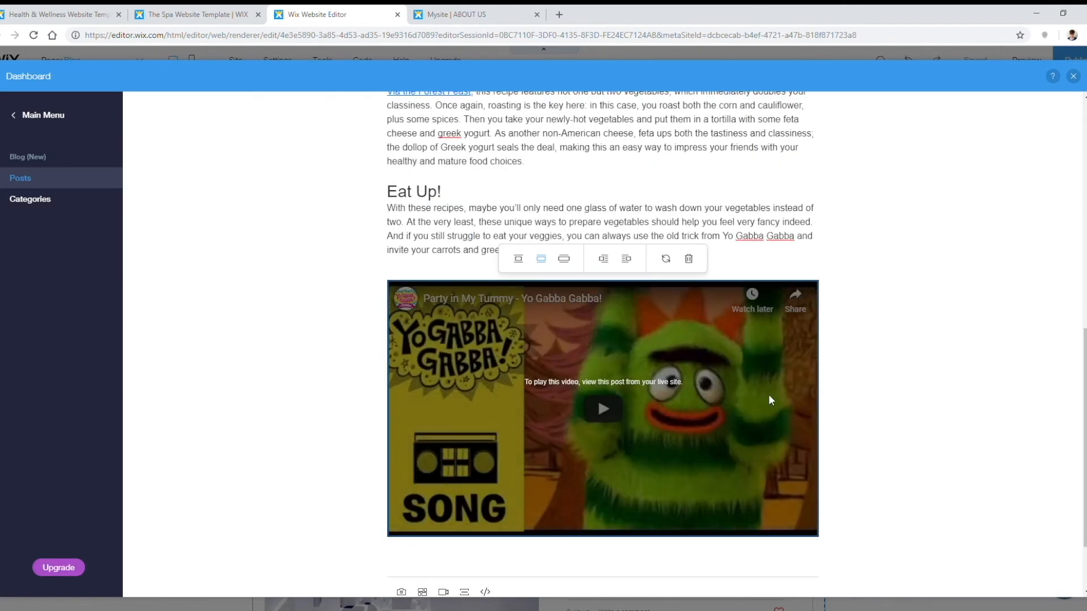
pyautogui.scroll(-2, 772, 401)
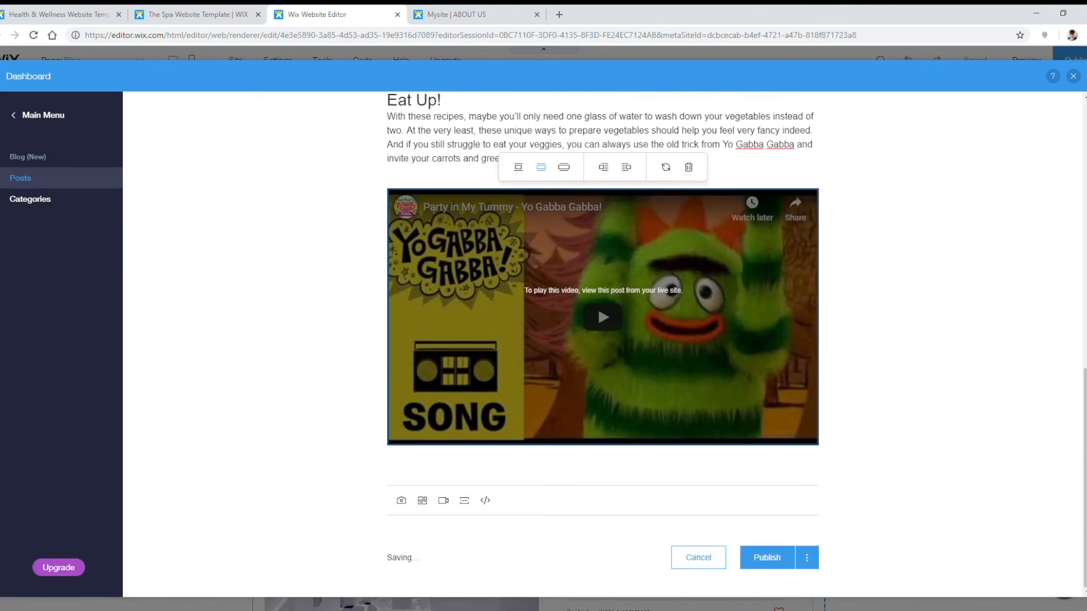
# Step: Add 'Good luck with those vegetables!' directly below the video, removing the blank line above it
pyautogui.click(422, 468)
pyautogui.write('Good luck with those vegetables!')
pyautogui.press('Up')
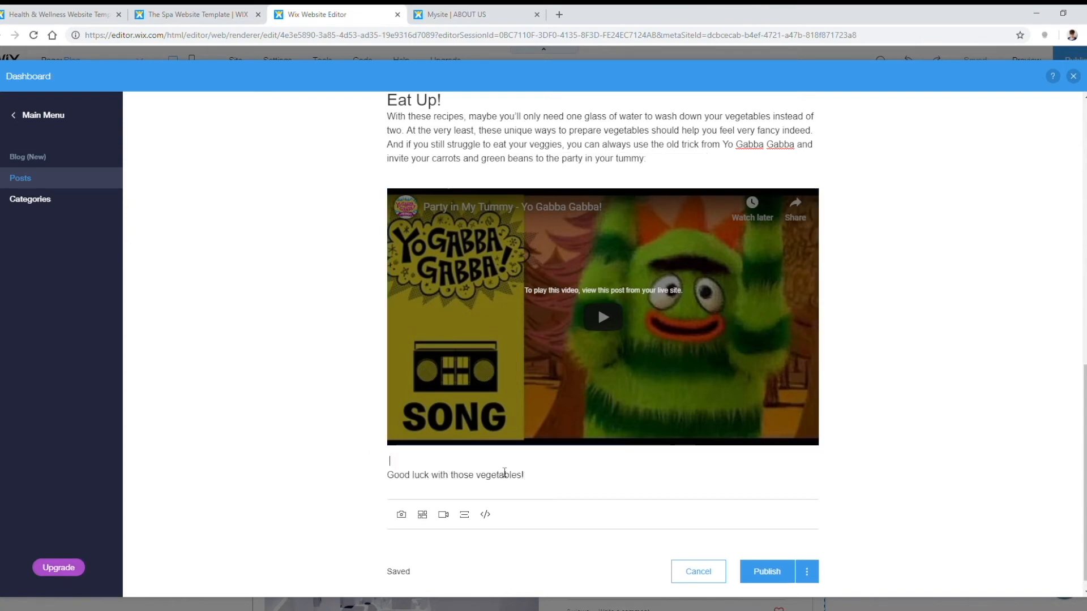
pyautogui.press('Delete')
pyautogui.scroll(10, 506, 481)
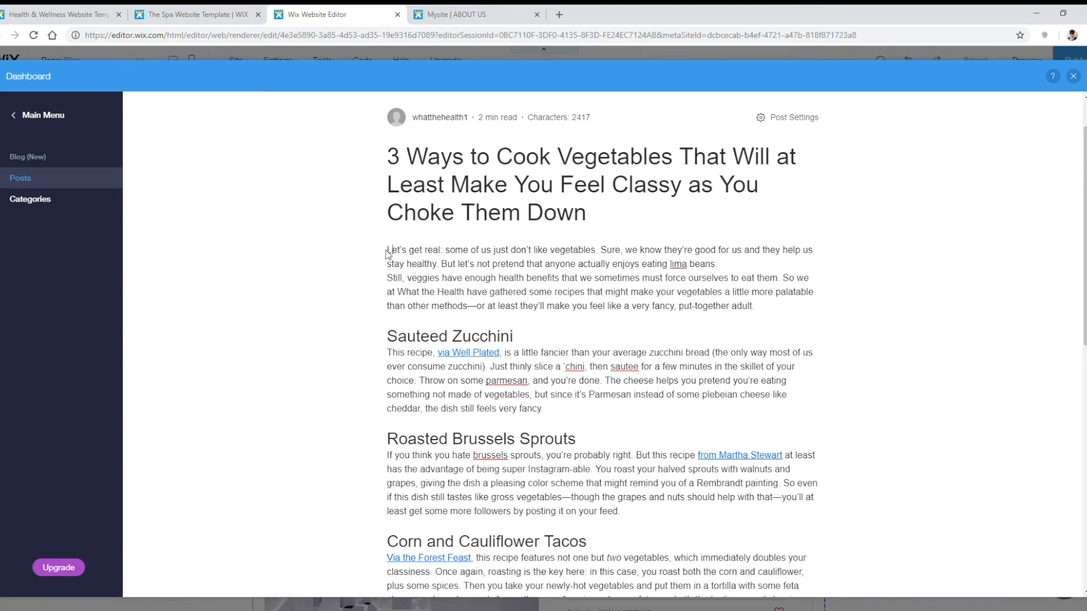
pyautogui.scroll(1, 473, 264)
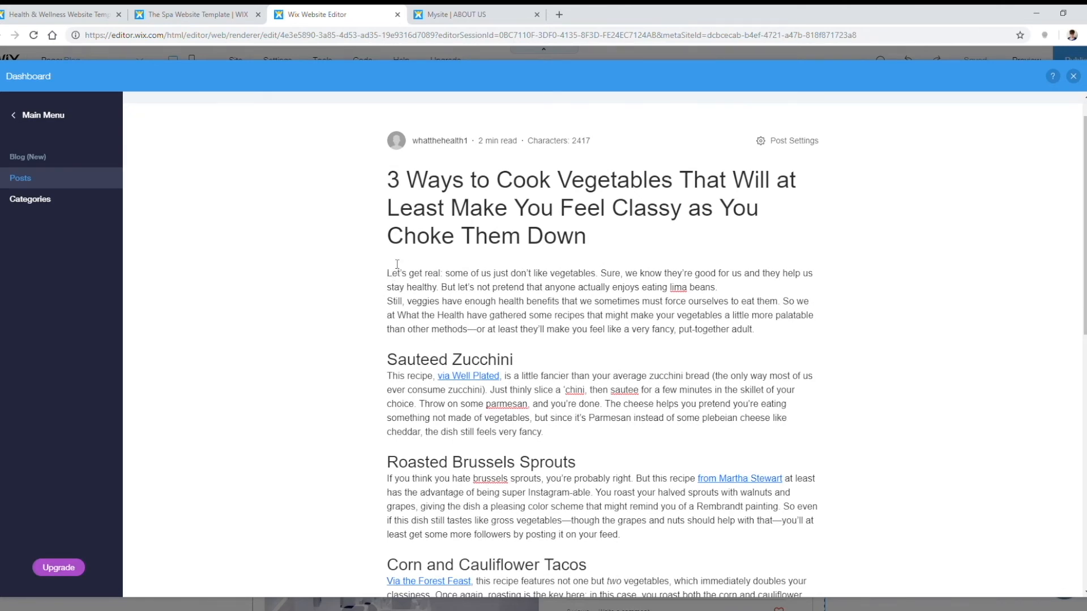
pyautogui.scroll(-10, 648, 368)
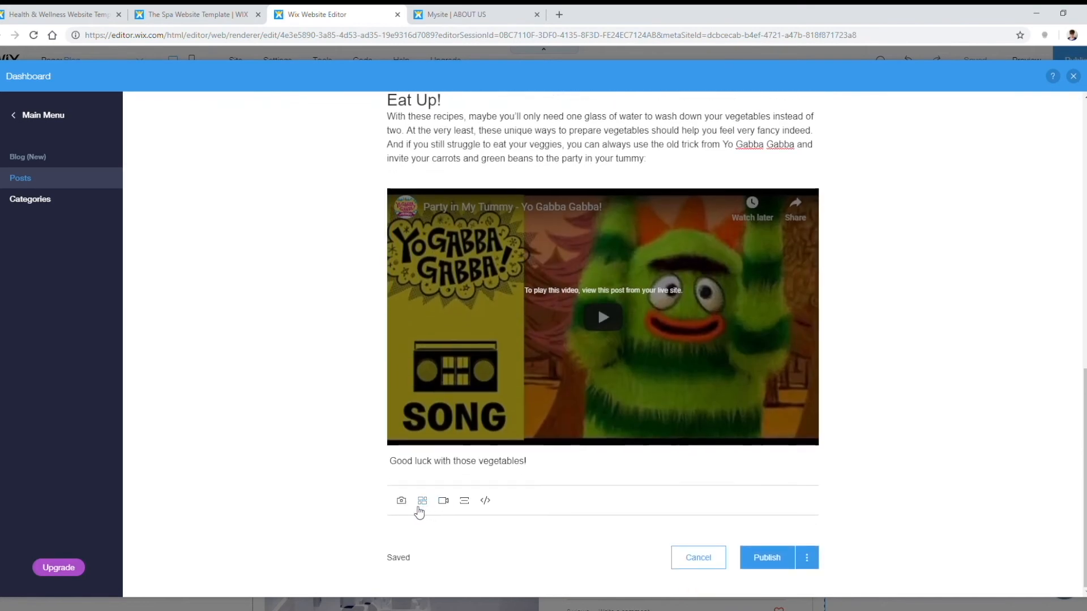
# Step: Upload blog_vegetables.jpg from the computer and add it to the post
pyautogui.click(403, 504)
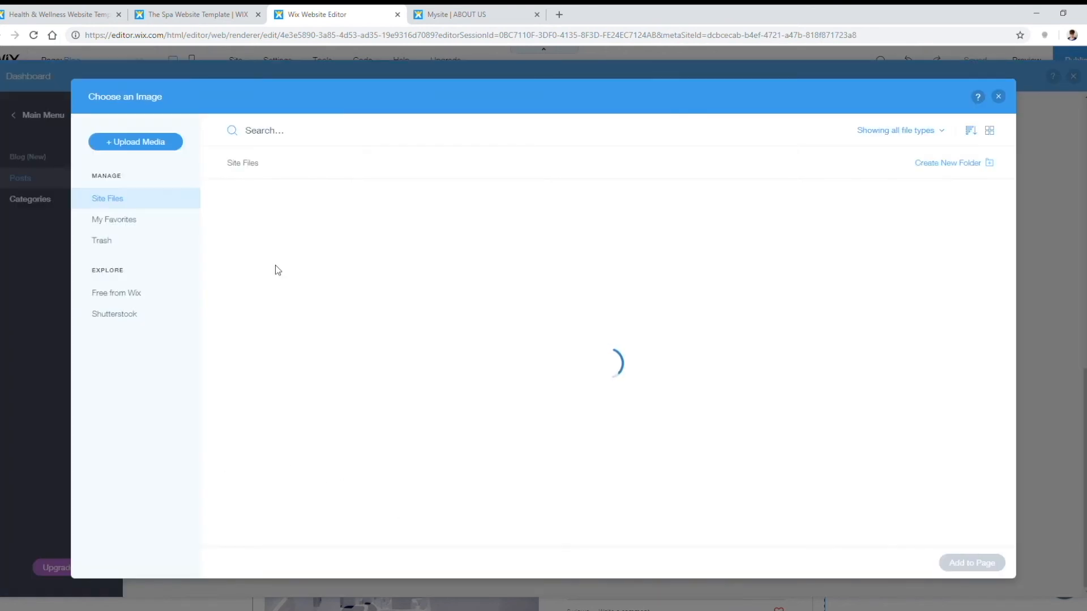
pyautogui.click(131, 142)
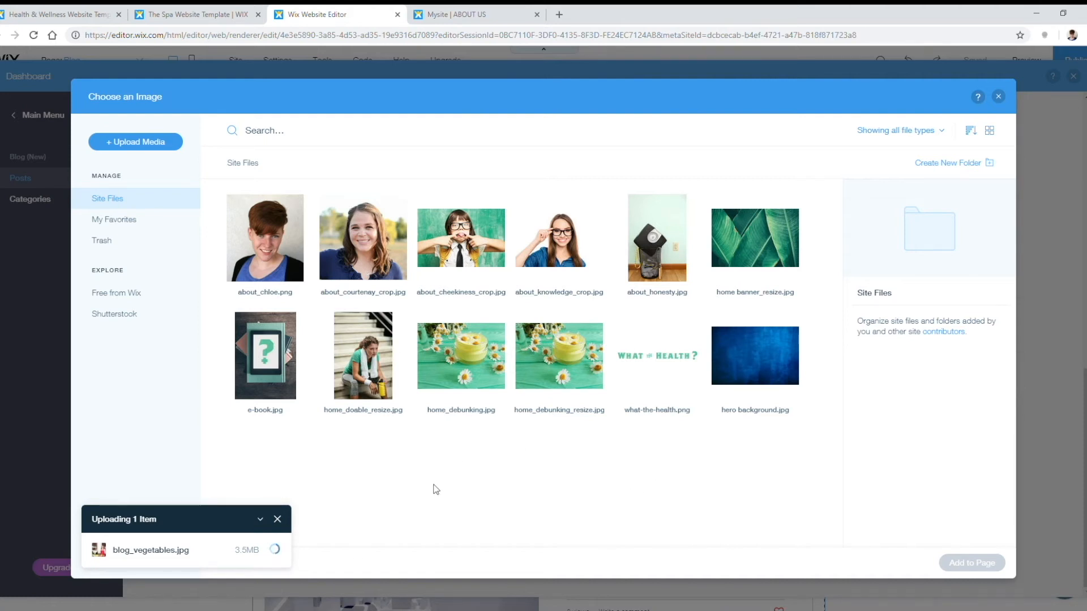
pyautogui.click(971, 563)
pyautogui.scroll(5, 866, 396)
pyautogui.scroll(7, 872, 402)
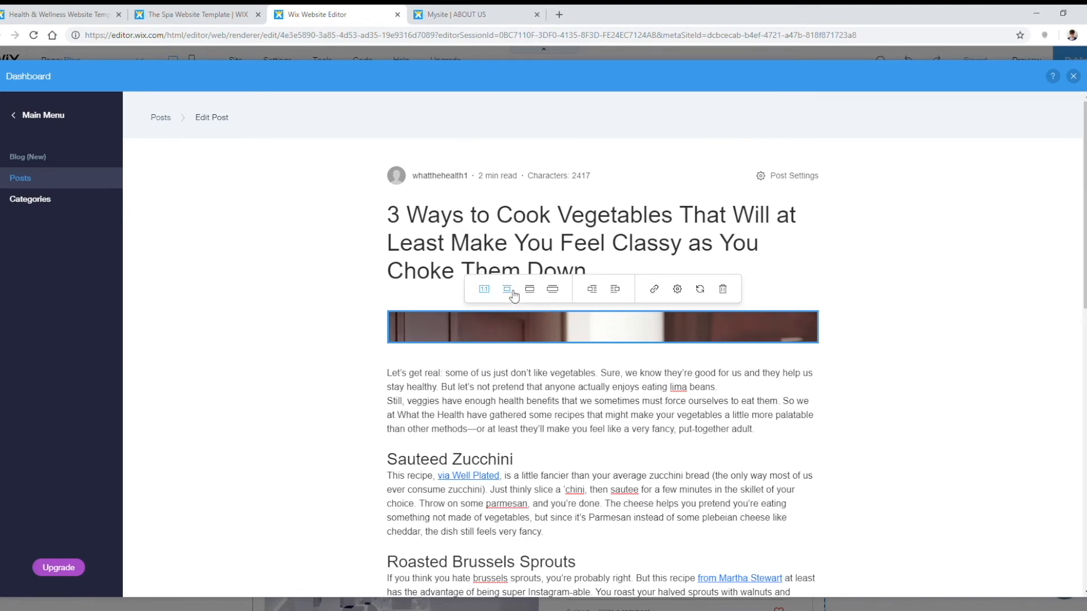
# Step: Try the image's small, column-width and full-width size options, then deselect it
pyautogui.click(510, 292)
pyautogui.click(532, 291)
pyautogui.click(552, 290)
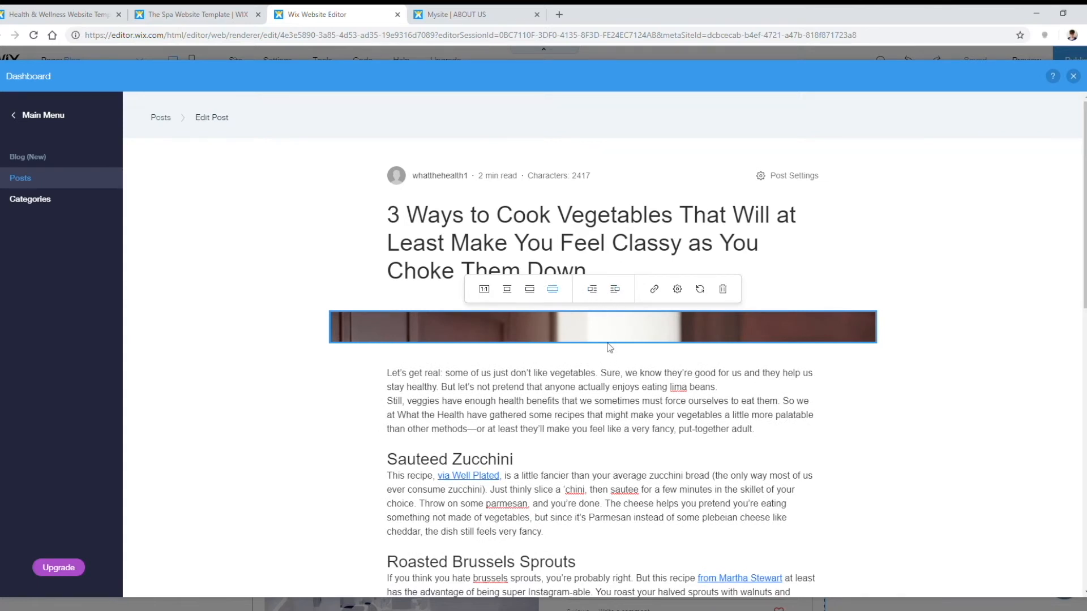
pyautogui.click(607, 414)
# Step: Paste the kitchen photo under the title, remove the gap before 'Let's get real', and fit it to the text column
pyautogui.click(480, 295)
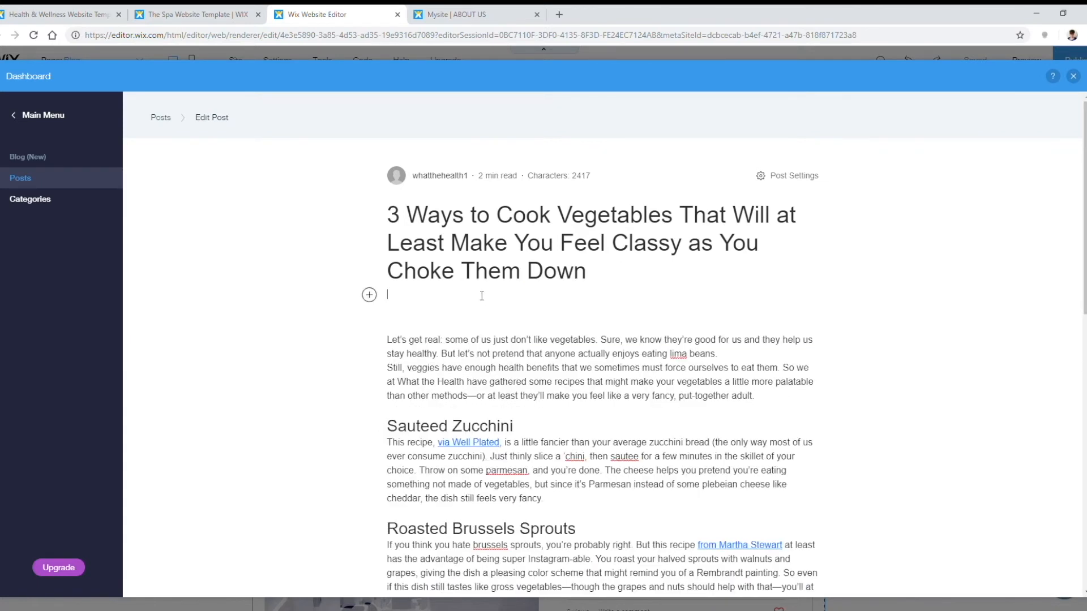
pyautogui.hotkey('ctrl', 'v')
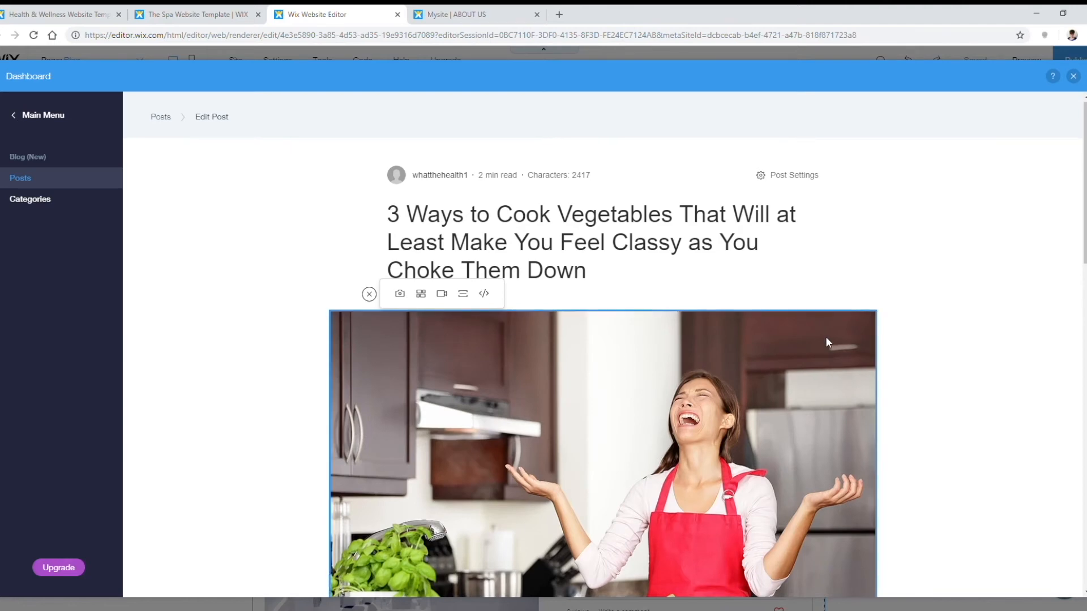
pyautogui.scroll(-4, 823, 343)
pyautogui.press('Delete')
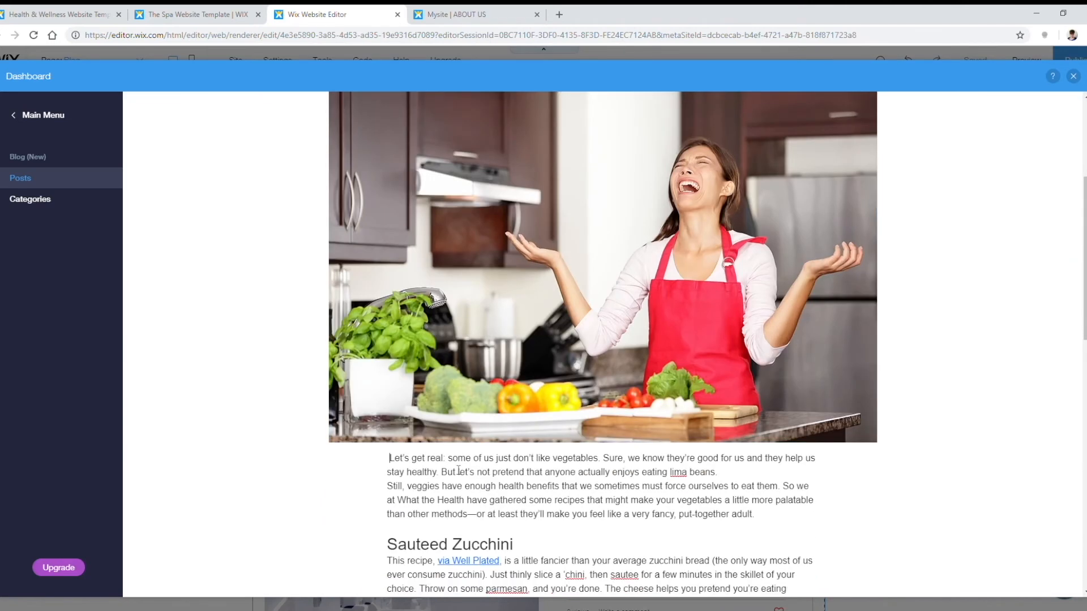
pyautogui.press('Delete')
pyautogui.scroll(5, 509, 397)
pyautogui.click(548, 399)
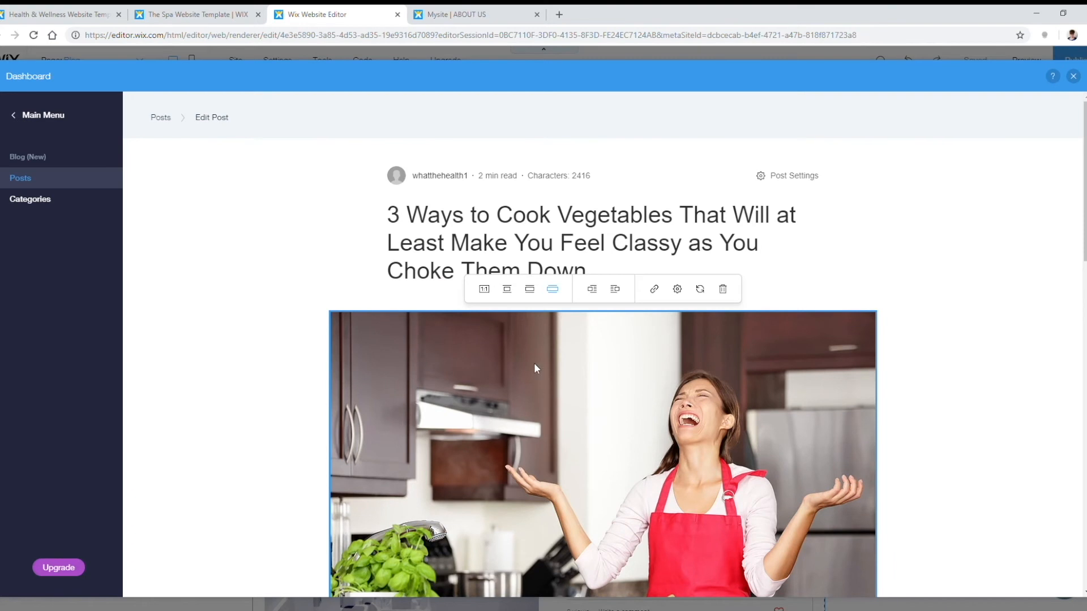
pyautogui.click(528, 289)
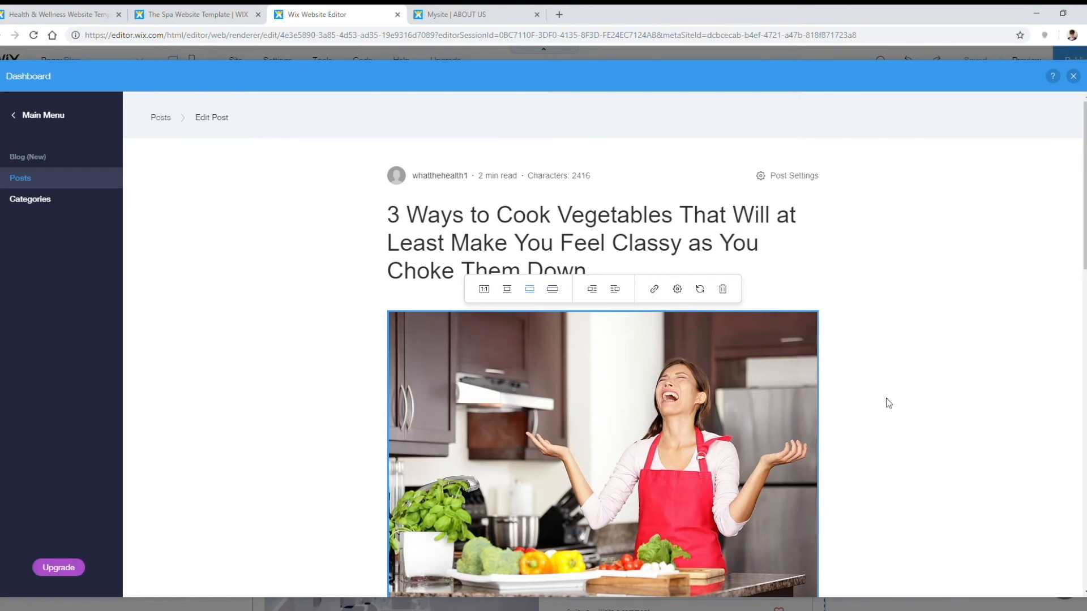
pyautogui.scroll(-20, 886, 399)
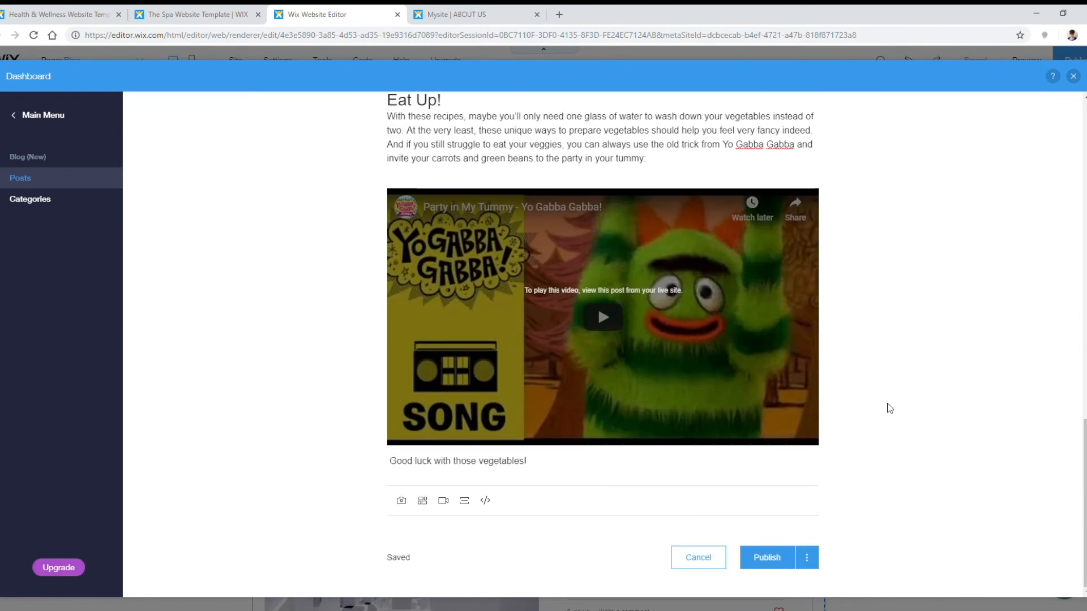
# Step: Open the post's category settings and add the recipes and health categories
pyautogui.click(807, 560)
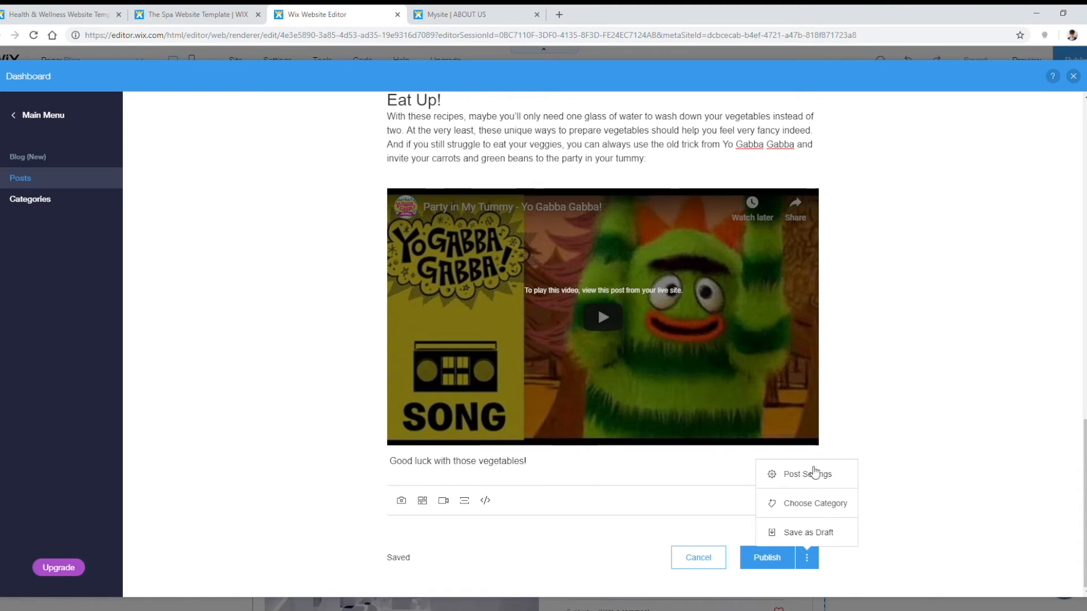
pyautogui.click(831, 503)
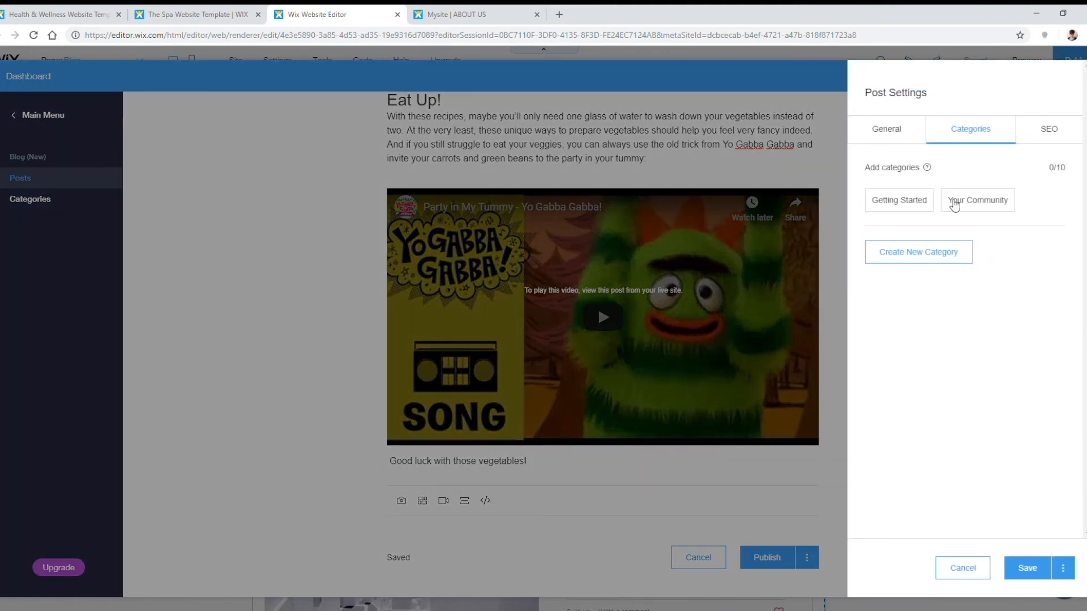
pyautogui.click(923, 249)
pyautogui.write('recipes')
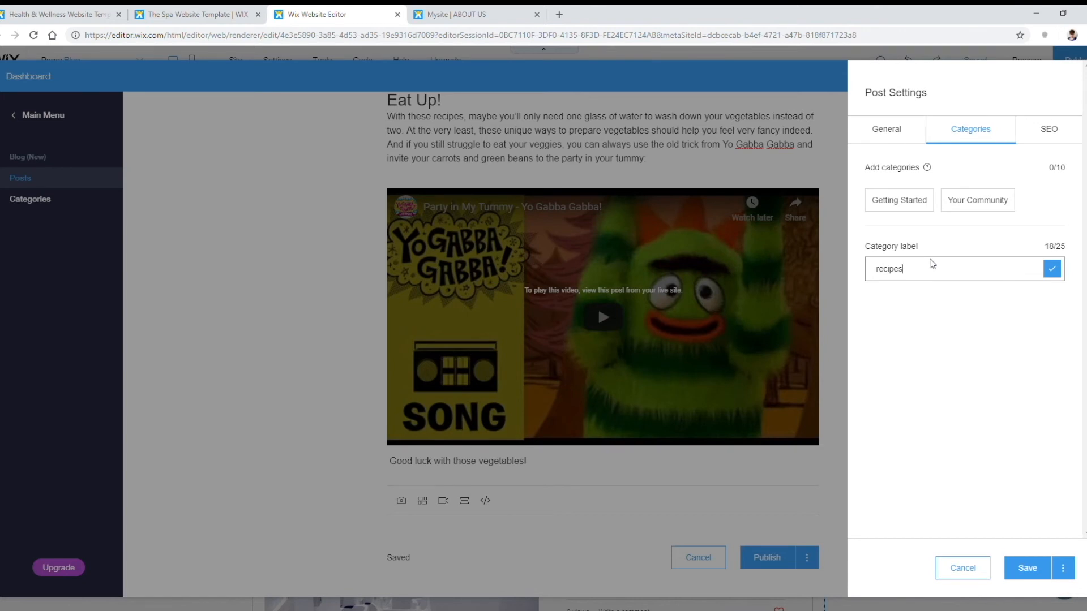
pyautogui.click(1052, 268)
pyautogui.click(950, 265)
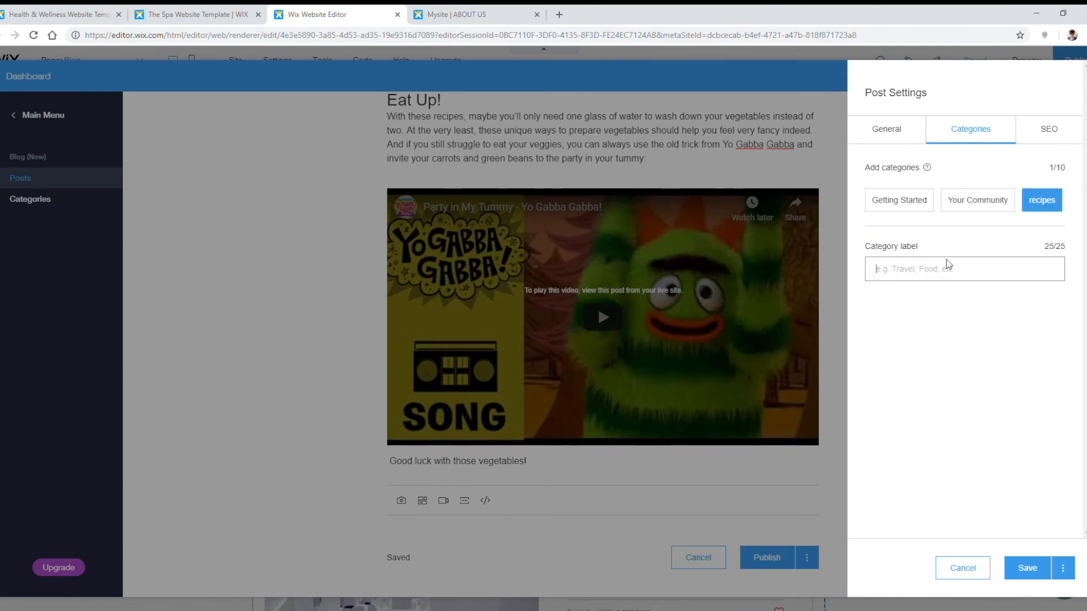
pyautogui.write('health')
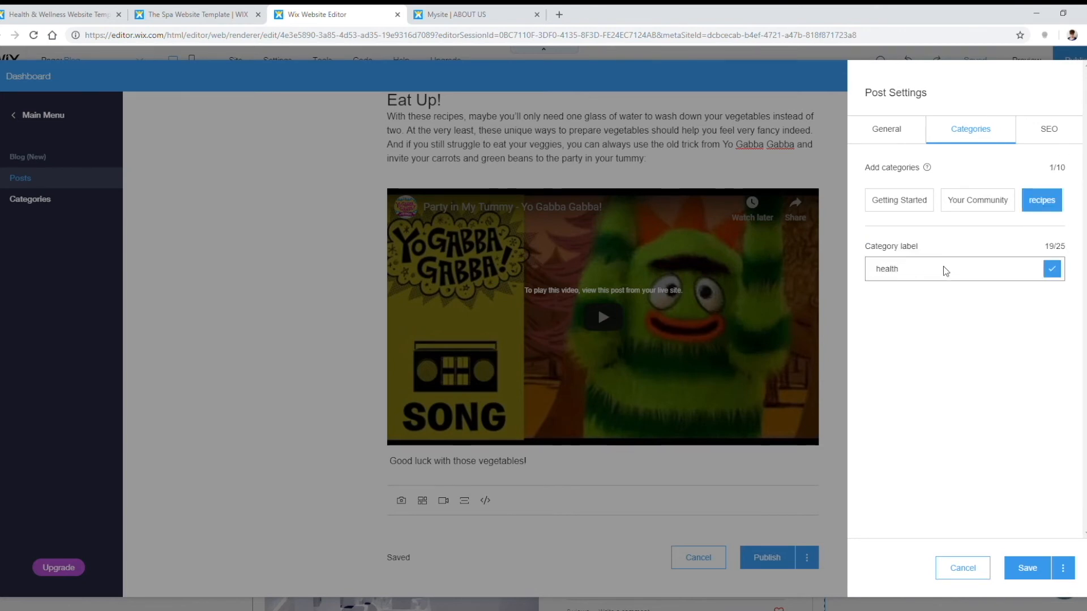
pyautogui.click(1052, 268)
# Step: Create and add the lifestyle and diet categories
pyautogui.click(923, 281)
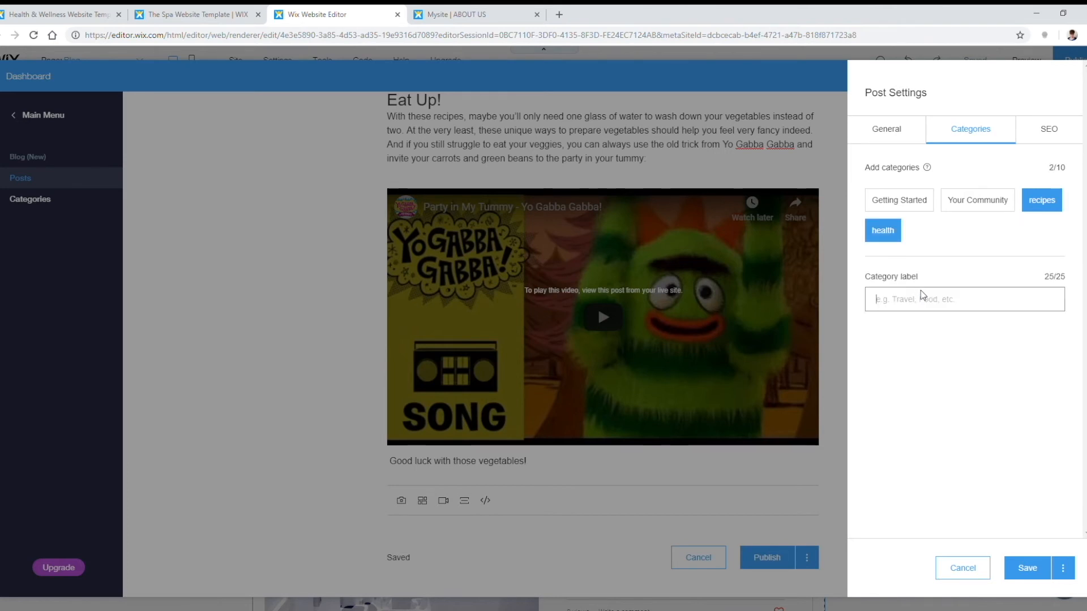
pyautogui.write('l')
pyautogui.press('BackSpace')
pyautogui.write('lifestyle')
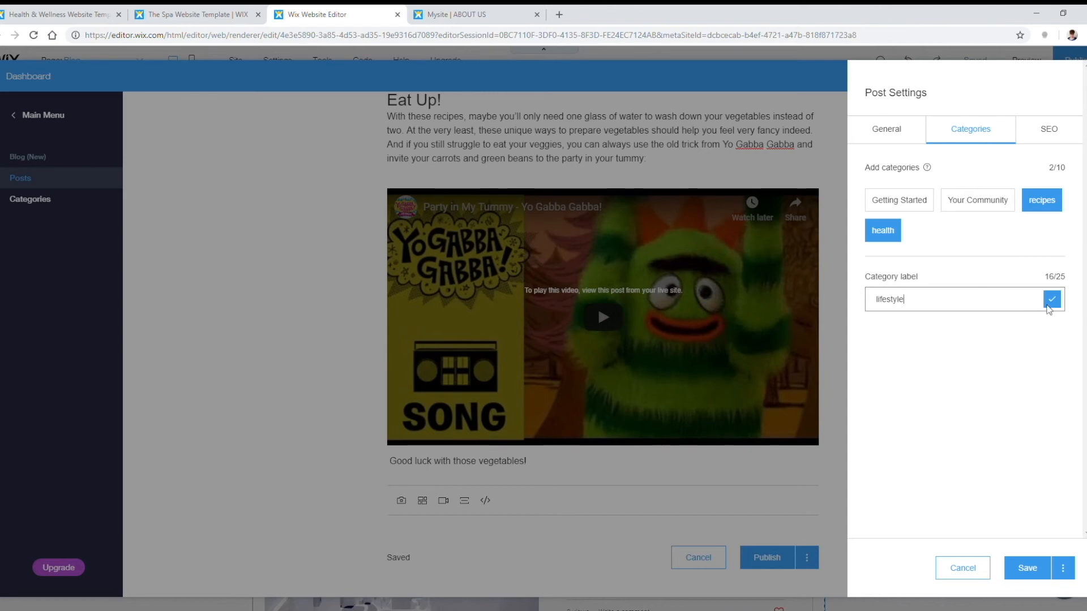
pyautogui.click(1052, 299)
pyautogui.click(924, 288)
pyautogui.write('die')
pyautogui.click(1052, 299)
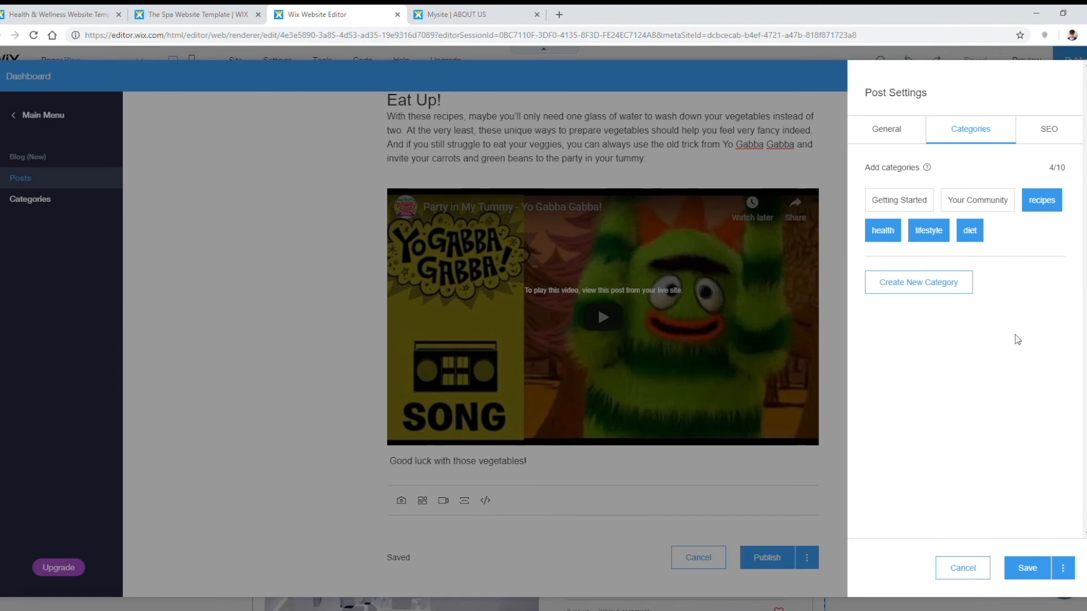
# Step: Check the post's General settings, including the author choices
pyautogui.click(884, 130)
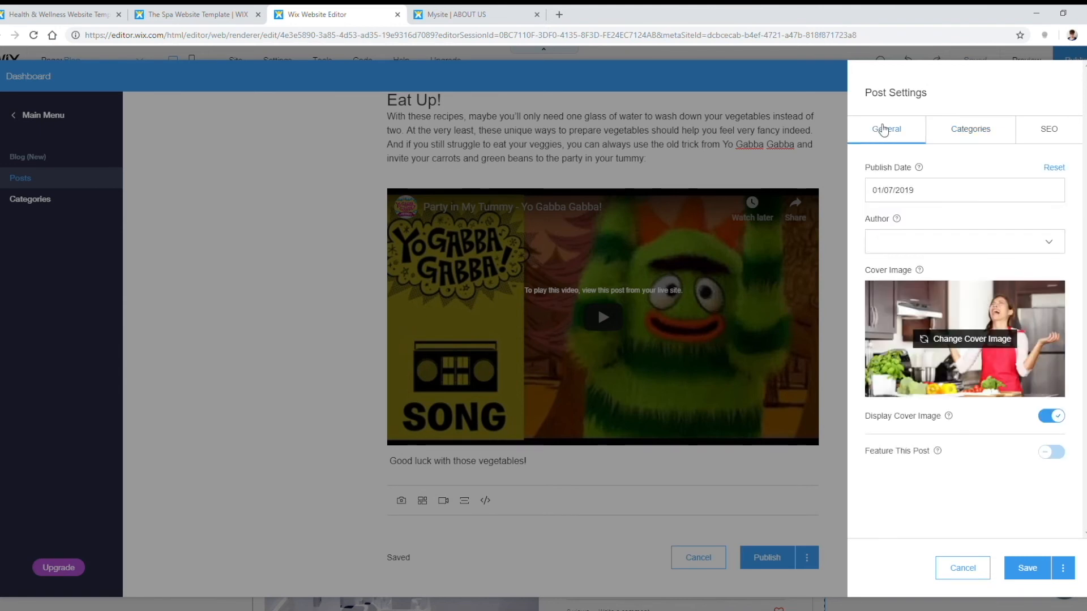
pyautogui.click(952, 245)
pyautogui.click(1005, 239)
pyautogui.click(1044, 241)
pyautogui.click(1048, 241)
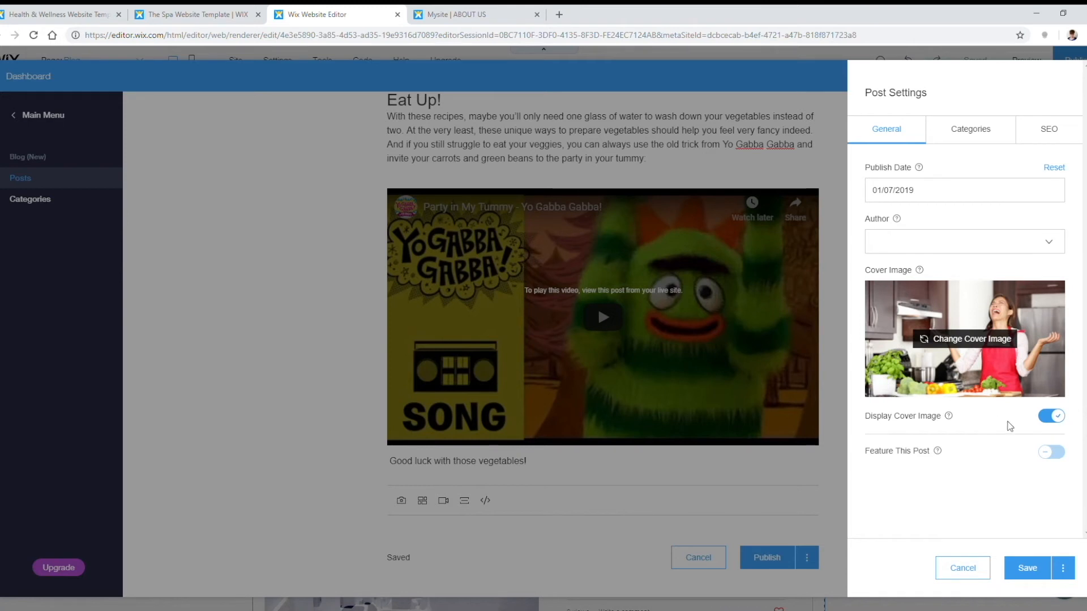
# Step: Review the SEO settings, save the post settings and publish the vegetables post
pyautogui.click(1049, 133)
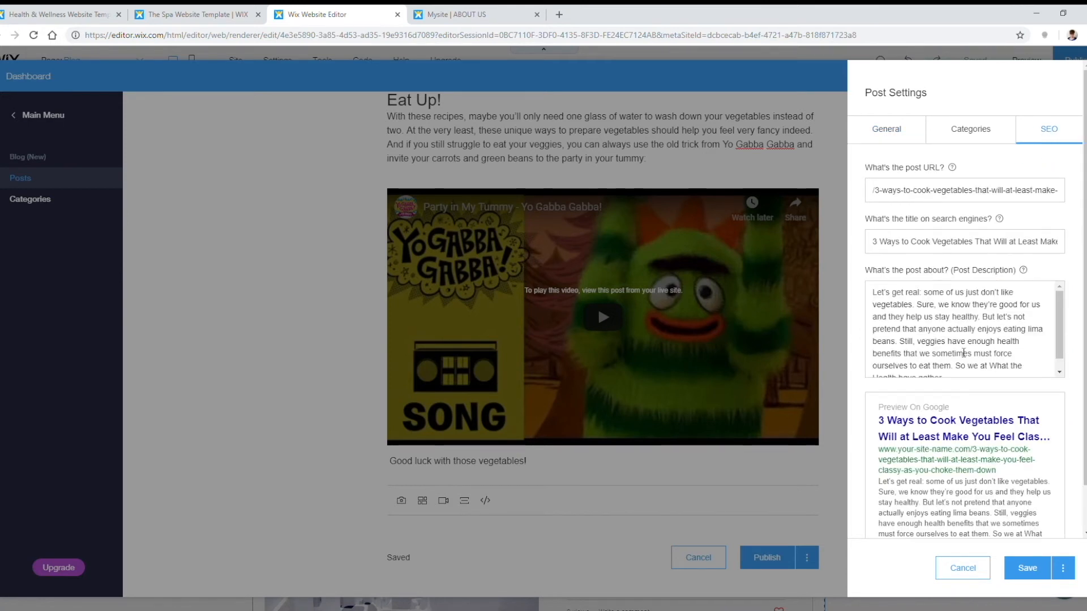
pyautogui.scroll(-1, 969, 317)
pyautogui.scroll(1, 948, 368)
pyautogui.click(1027, 568)
pyautogui.click(770, 560)
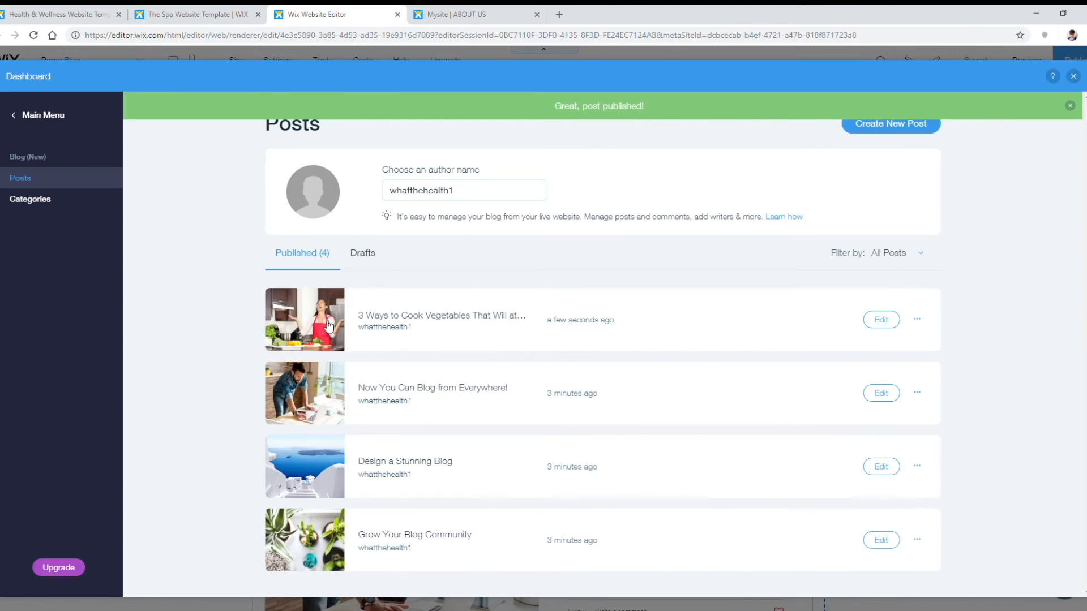
# Step: Start the sleep FAQ post, upload its cover image and open its publishing options
pyautogui.click(873, 135)
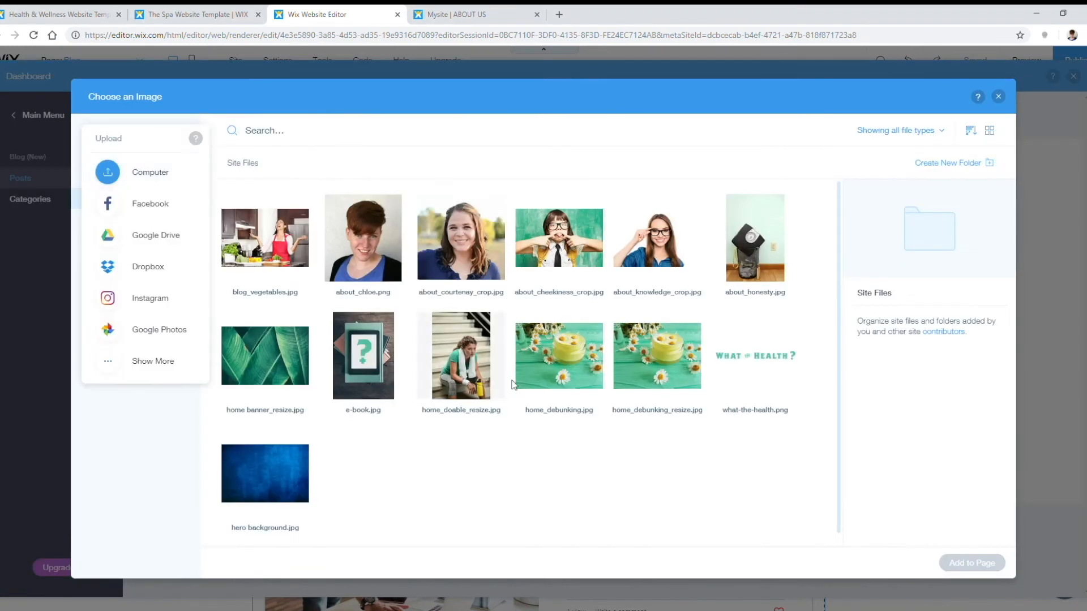
pyautogui.click(153, 142)
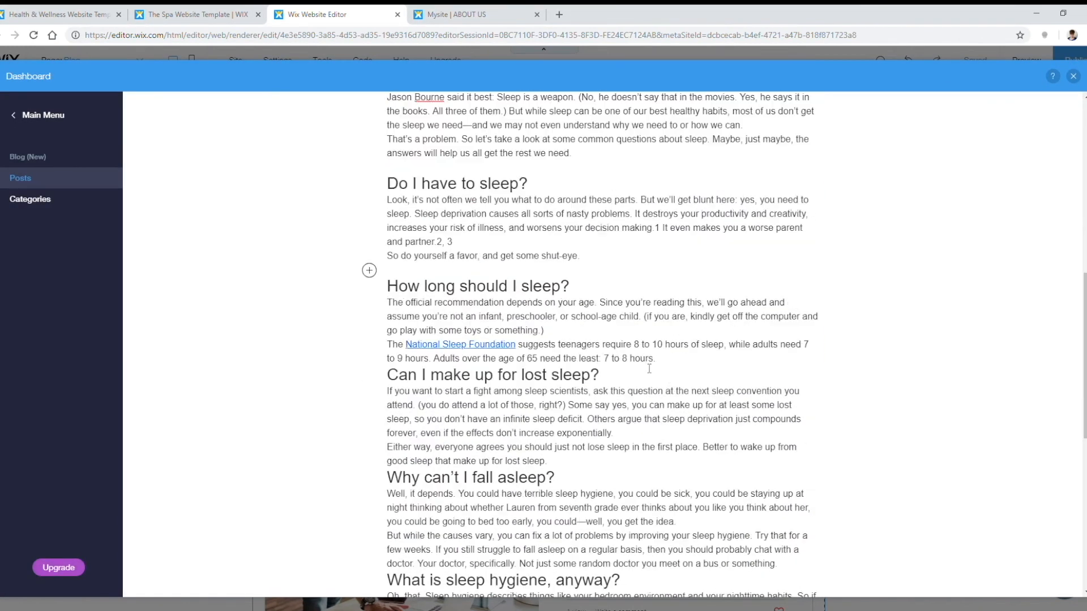
pyautogui.scroll(-10, 490, 417)
pyautogui.scroll(10, 490, 417)
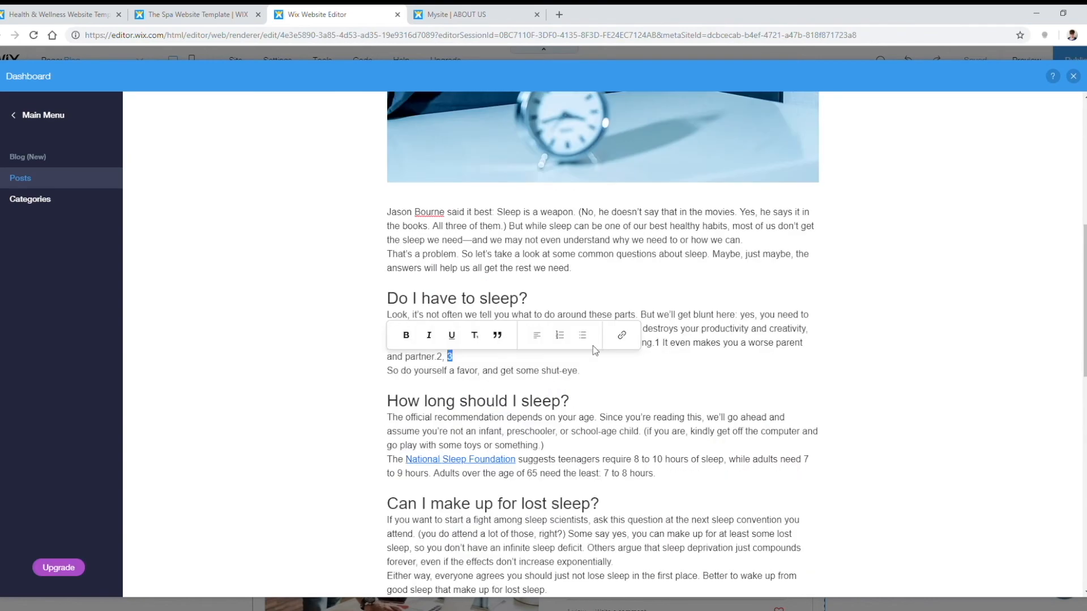
pyautogui.click(807, 557)
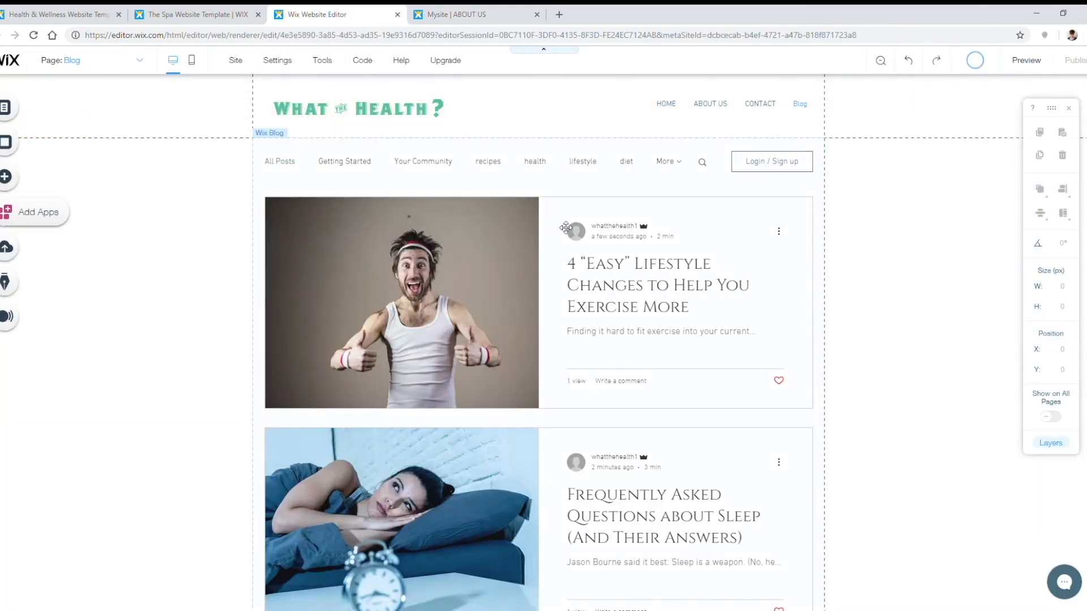
# Step: Rename the Blog page to BLOG, then refresh the live About Us page to see it in the menu
pyautogui.click(58, 110)
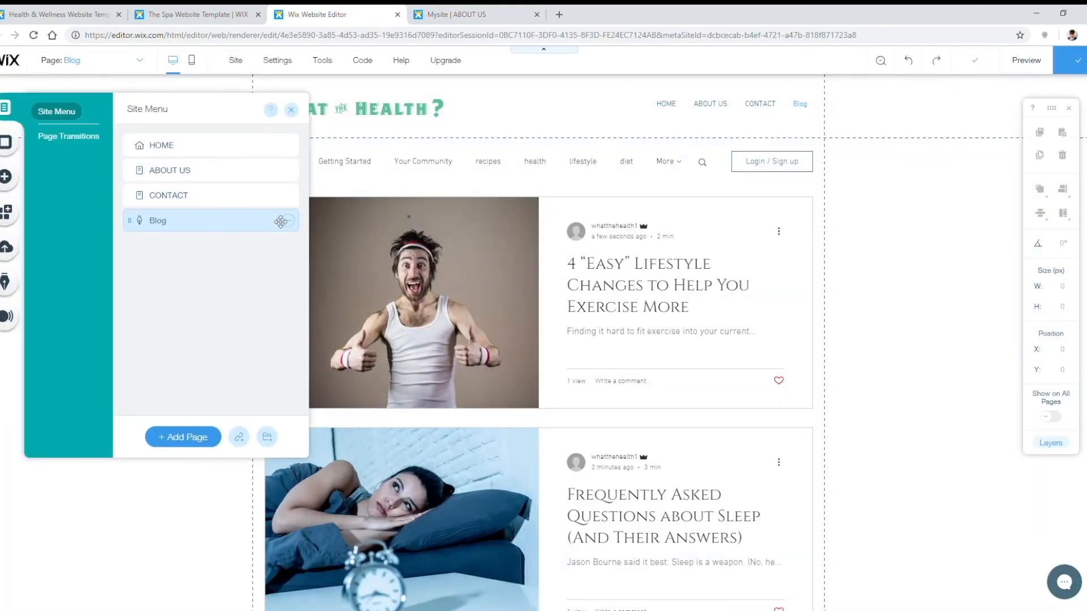
pyautogui.click(288, 220)
pyautogui.click(350, 263)
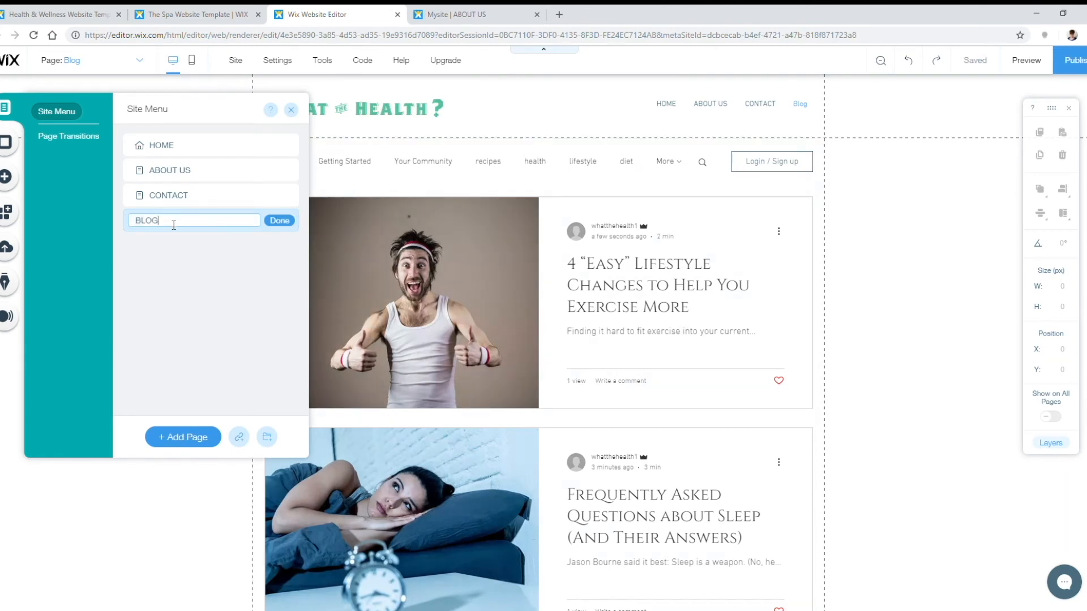
pyautogui.write('BLOG')
pyautogui.click(279, 221)
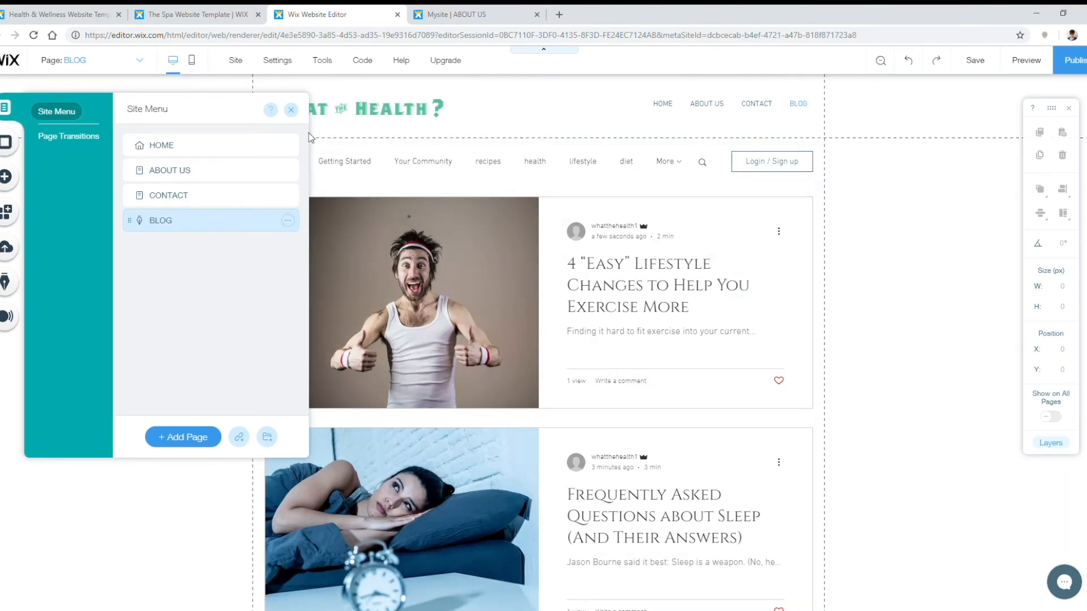
pyautogui.click(291, 110)
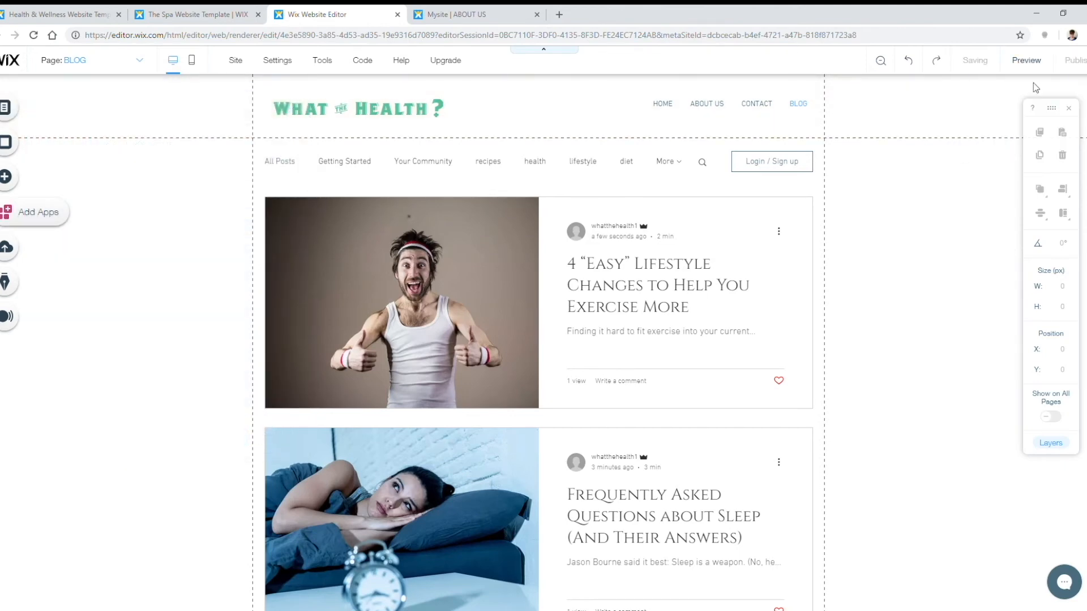
pyautogui.click(466, 15)
pyautogui.click(34, 35)
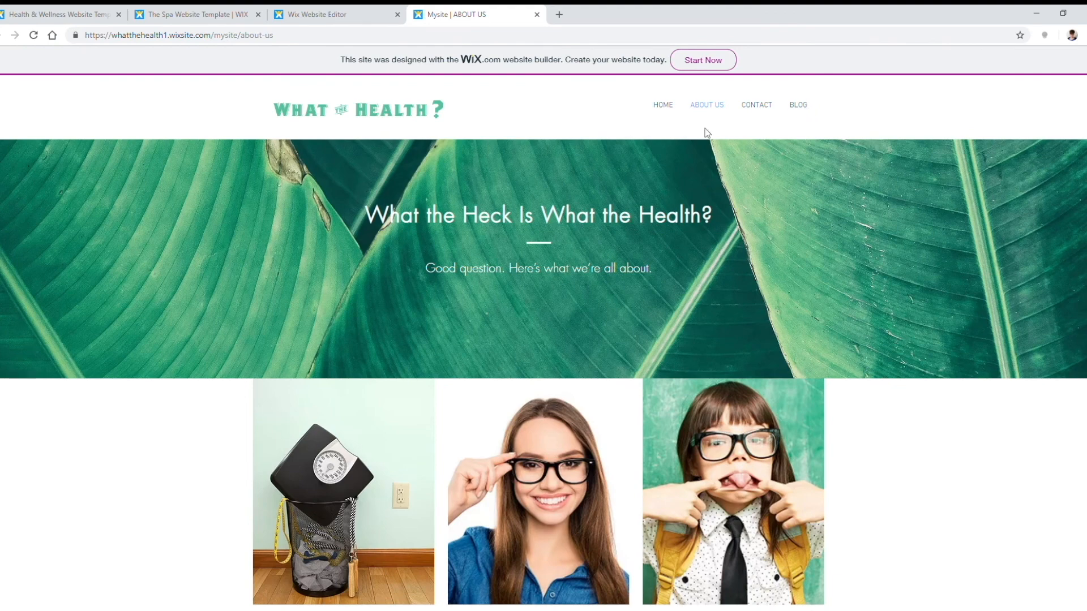
# Step: Open BLOG on the live site and scroll through the listed posts
pyautogui.click(799, 105)
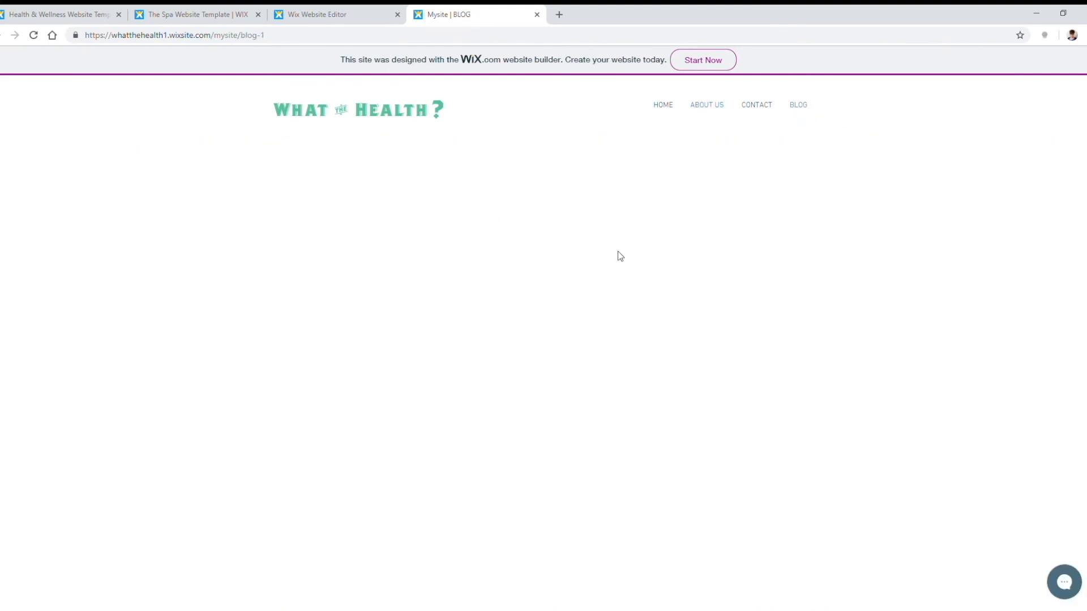
pyautogui.scroll(-5, 903, 294)
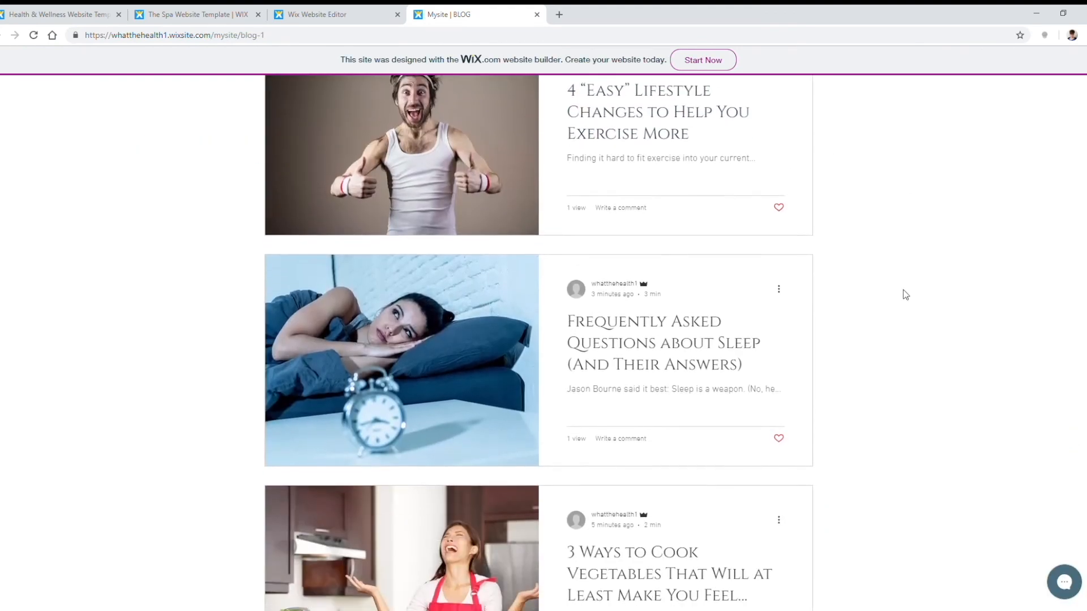
pyautogui.scroll(-1, 886, 303)
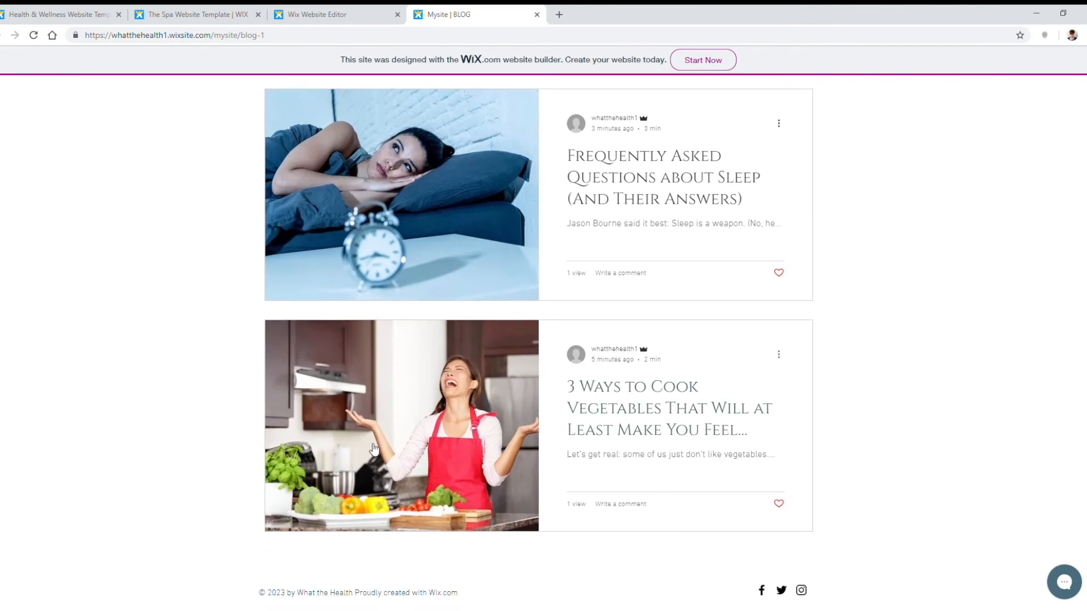
pyautogui.scroll(6, 860, 386)
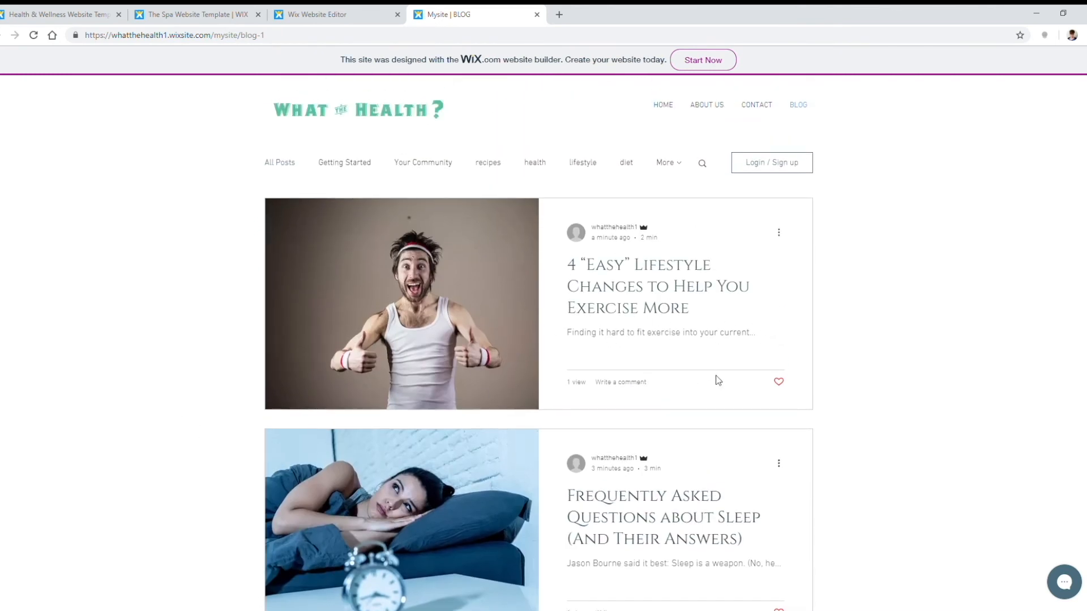
pyautogui.scroll(-2, 703, 369)
pyautogui.scroll(2, 669, 216)
# Step: Filter the live blog by the lifestyle category, then by exercise
pyautogui.click(592, 166)
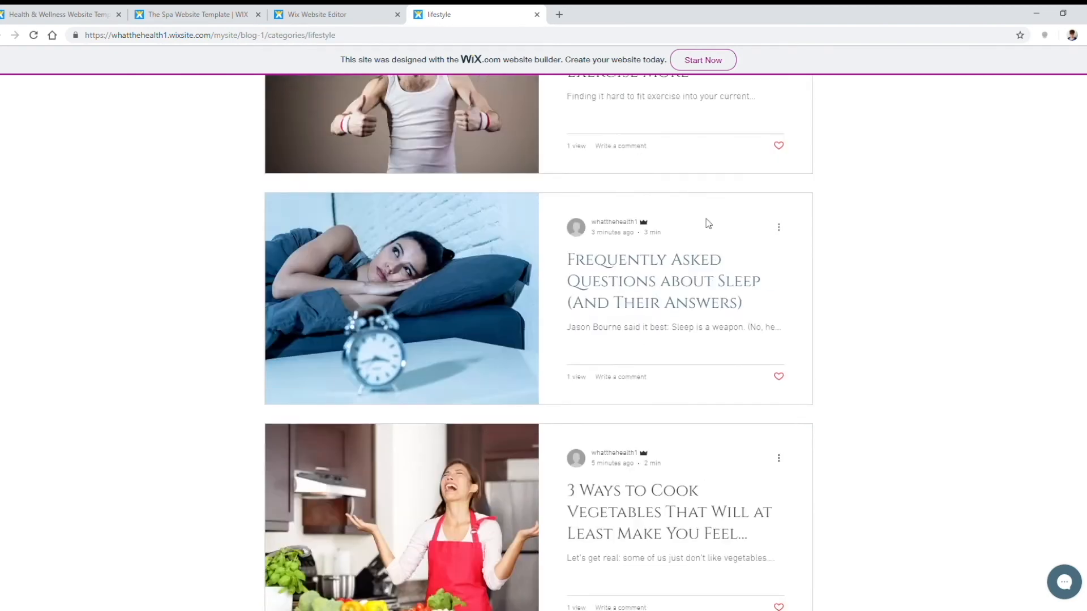
pyautogui.moveTo(671, 171)
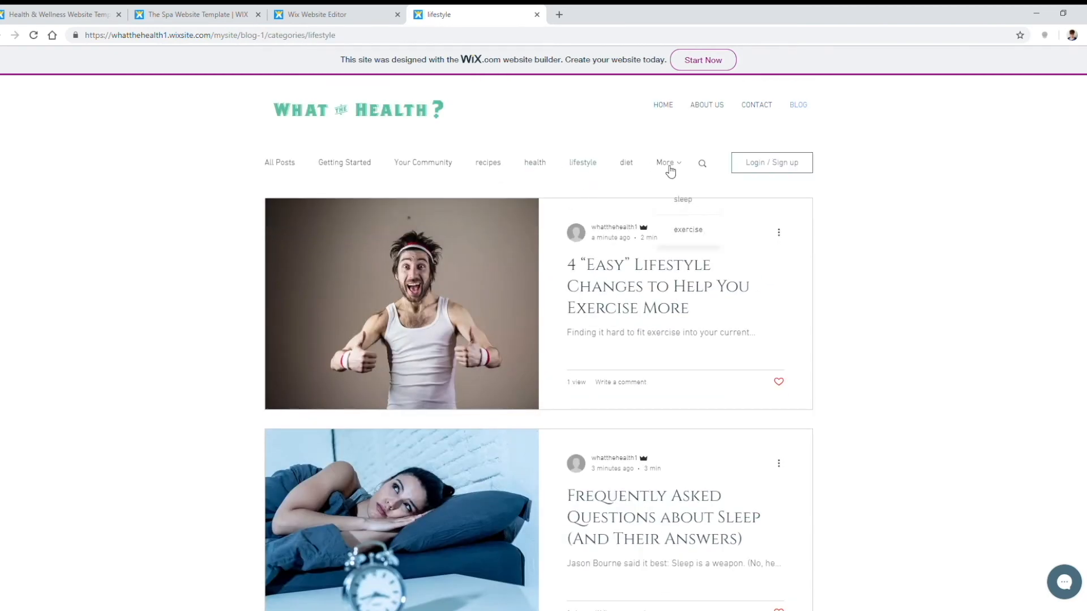
pyautogui.click(695, 231)
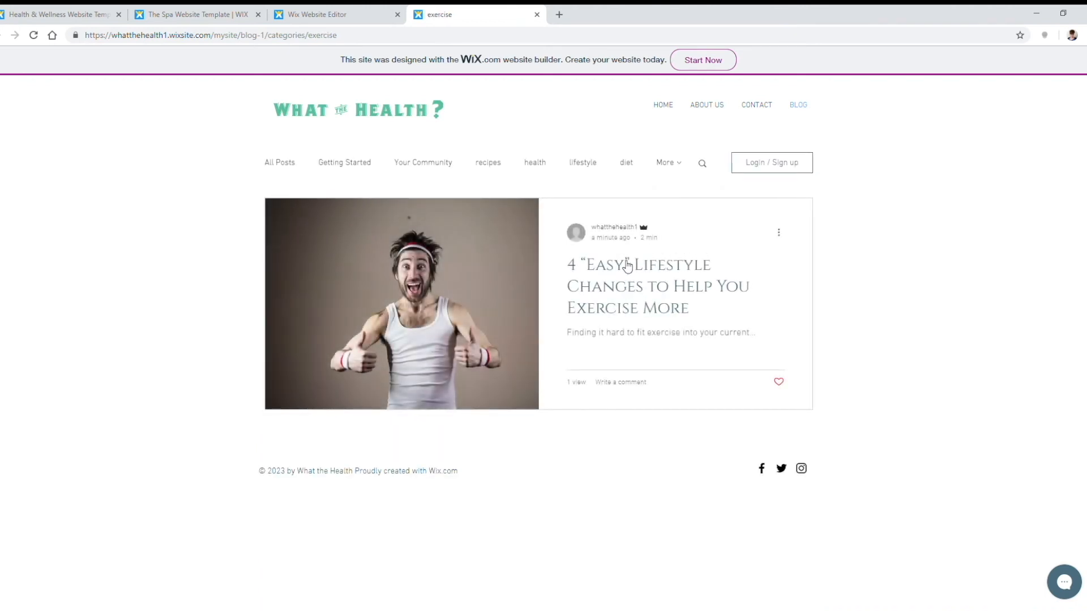
# Step: Read through the exercise post, then return to the Wix Website Editor tab
pyautogui.click(631, 271)
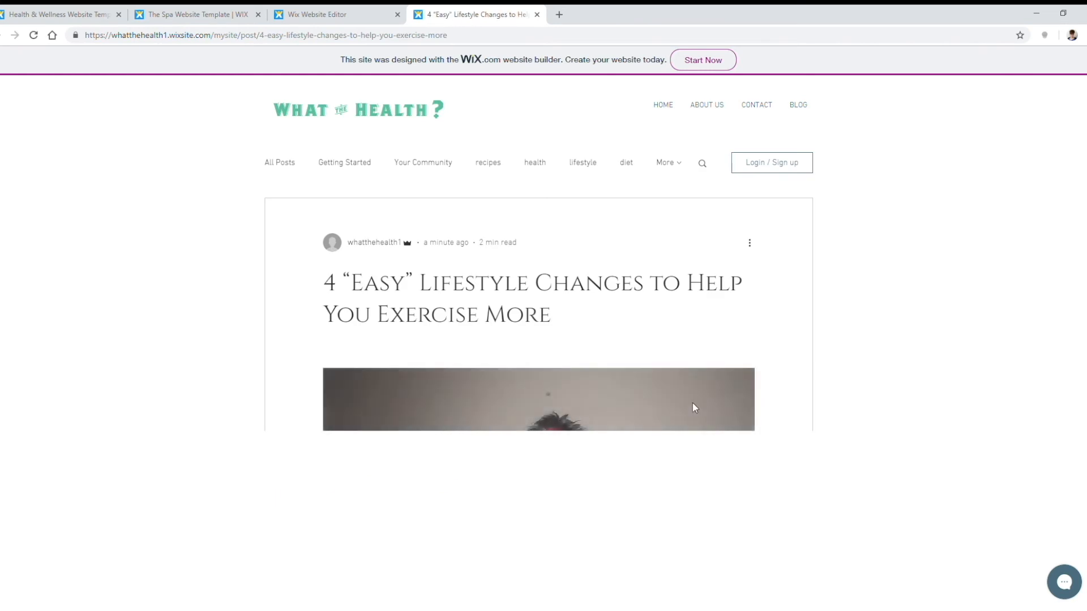
pyautogui.scroll(-4, 736, 391)
pyautogui.scroll(-10, 707, 371)
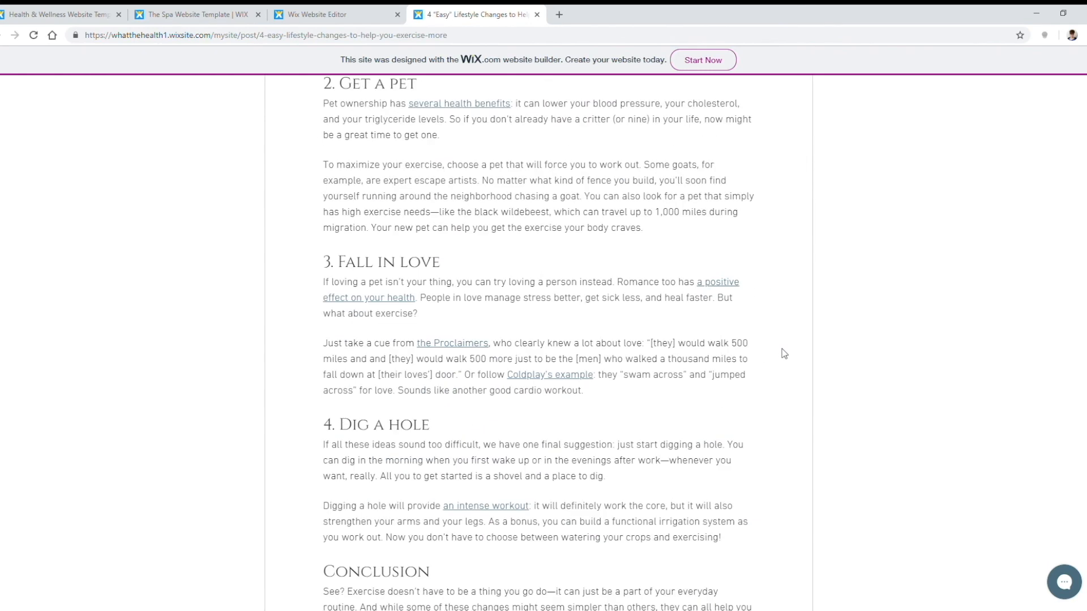
pyautogui.scroll(-6, 781, 354)
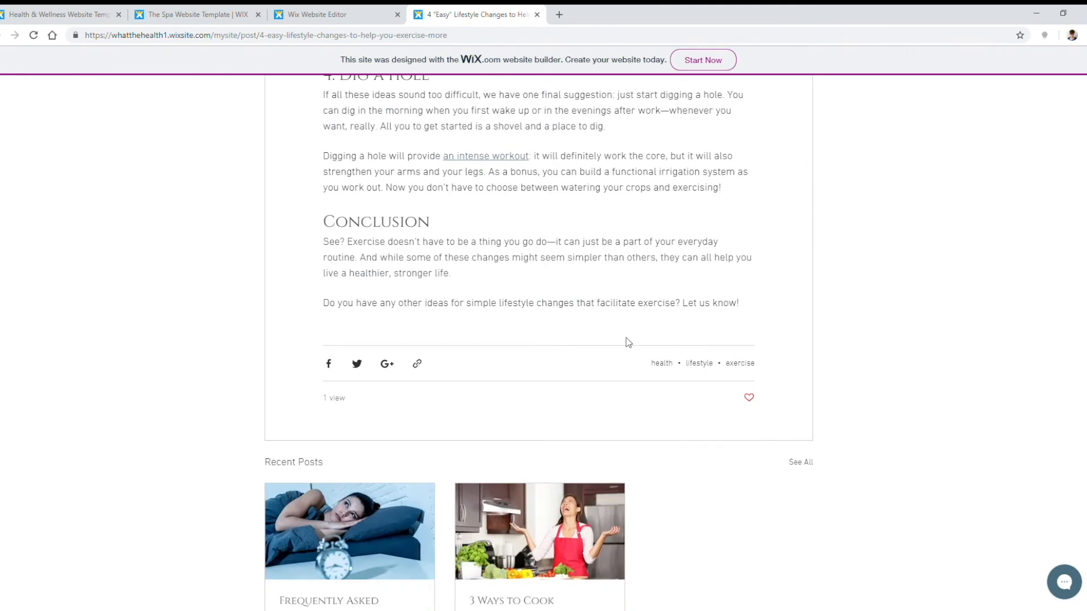
pyautogui.scroll(6, 584, 419)
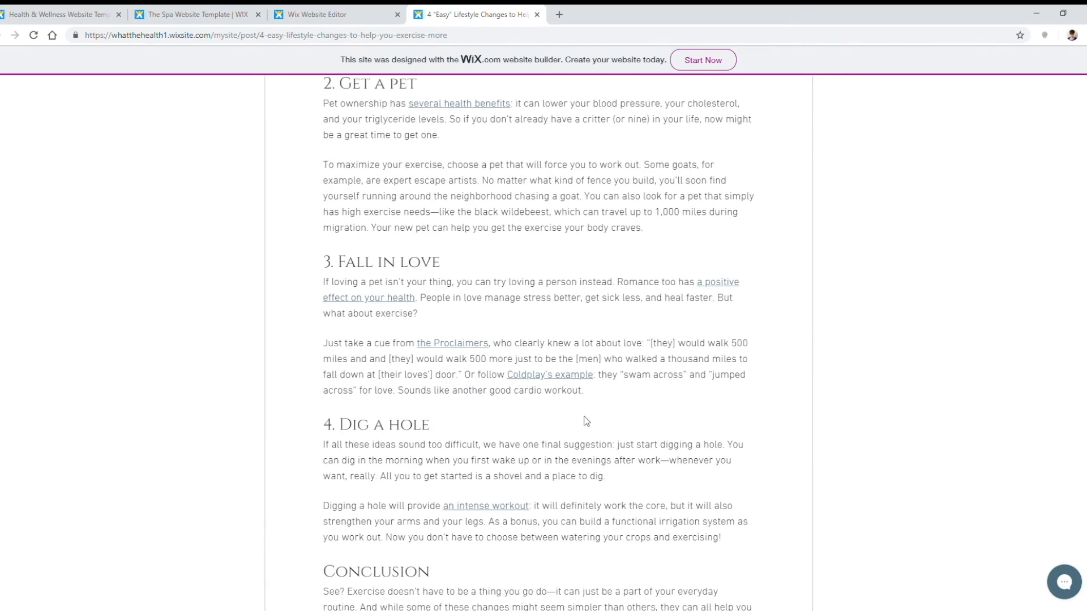
pyautogui.scroll(10, 581, 431)
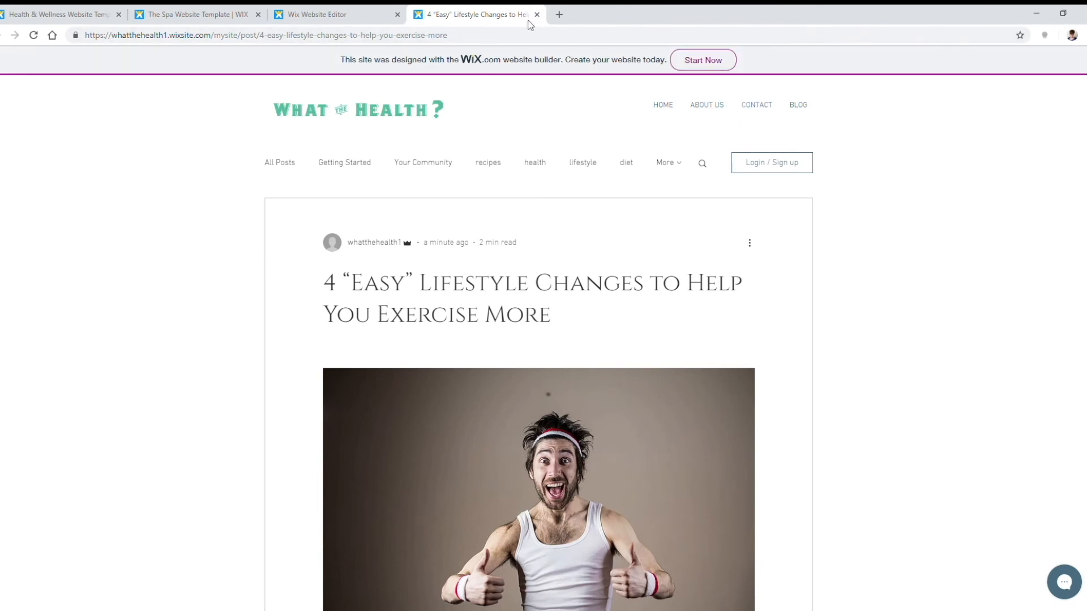
pyautogui.click(336, 13)
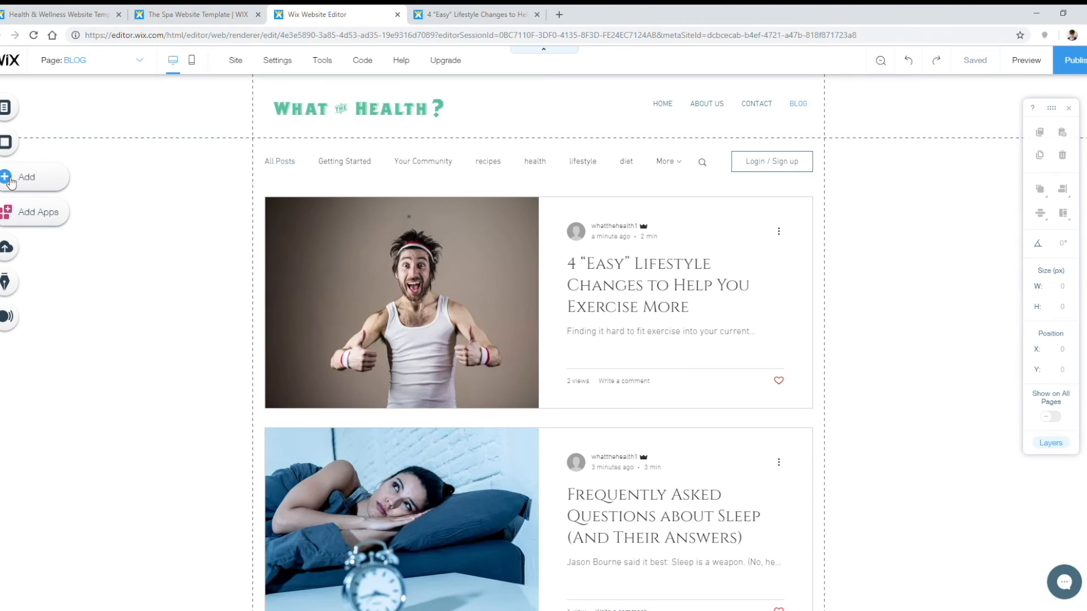
# Step: Add Wix Stores from the Add panel's Store section, skip the welcome message and start setup
pyautogui.click(14, 181)
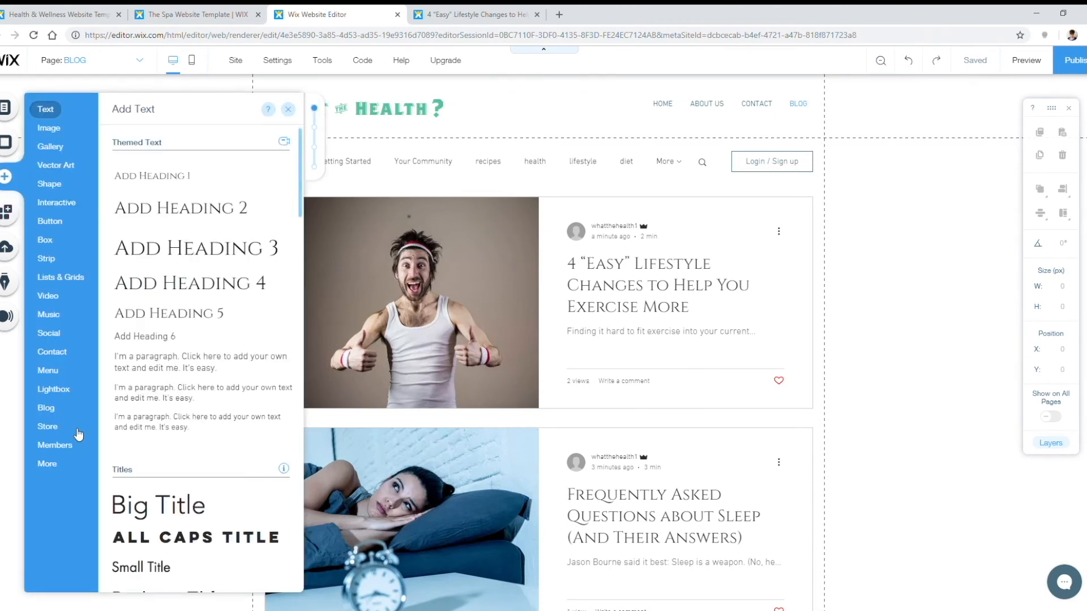
pyautogui.click(58, 433)
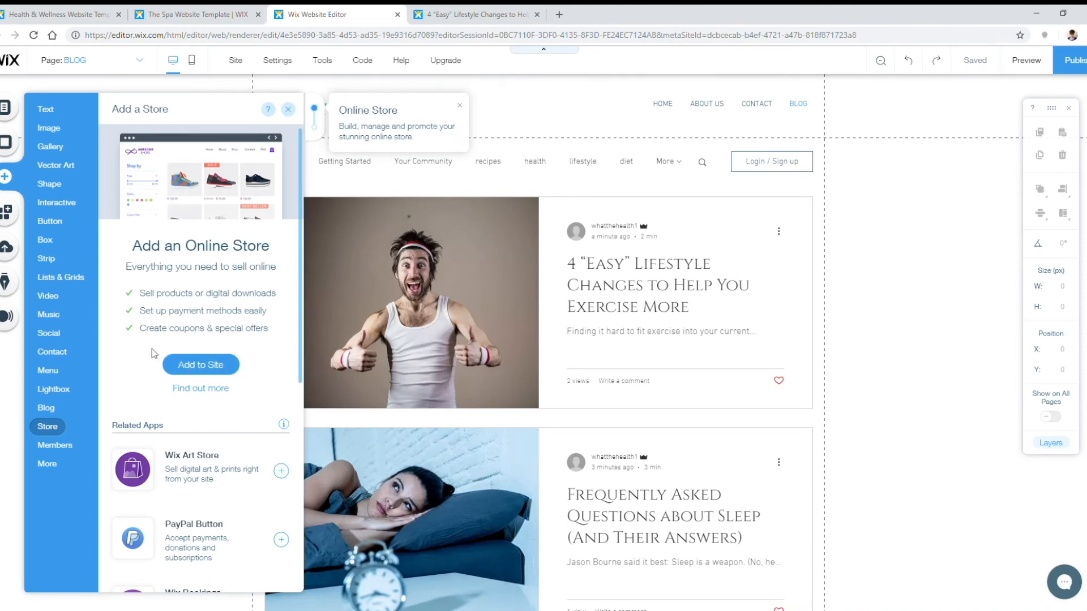
pyautogui.click(181, 364)
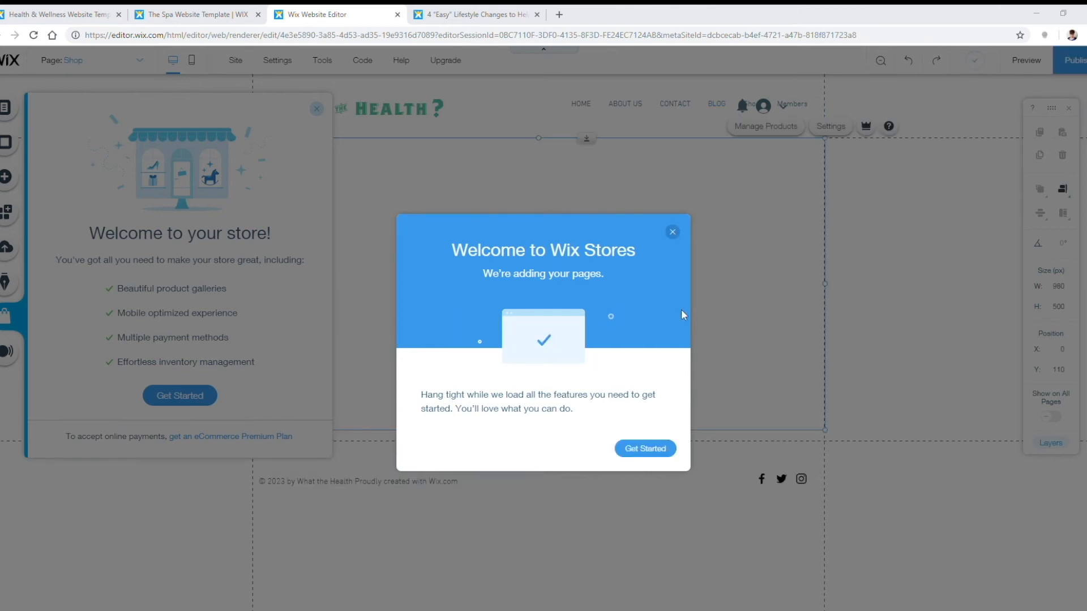
pyautogui.click(643, 450)
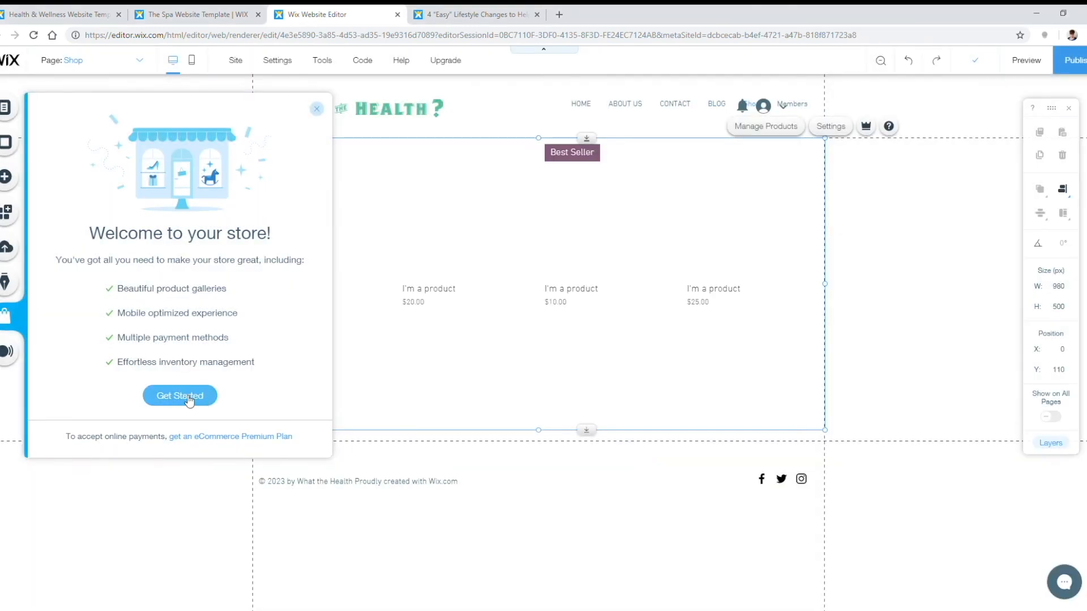
pyautogui.click(180, 395)
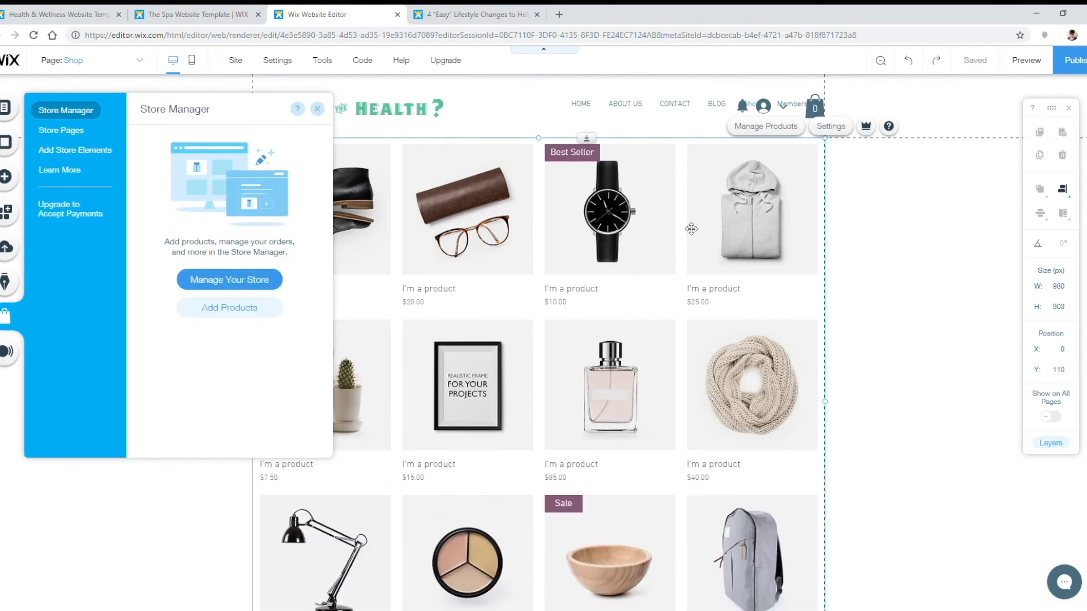
pyautogui.scroll(-2, 671, 326)
pyautogui.scroll(3, 650, 381)
pyautogui.click(61, 131)
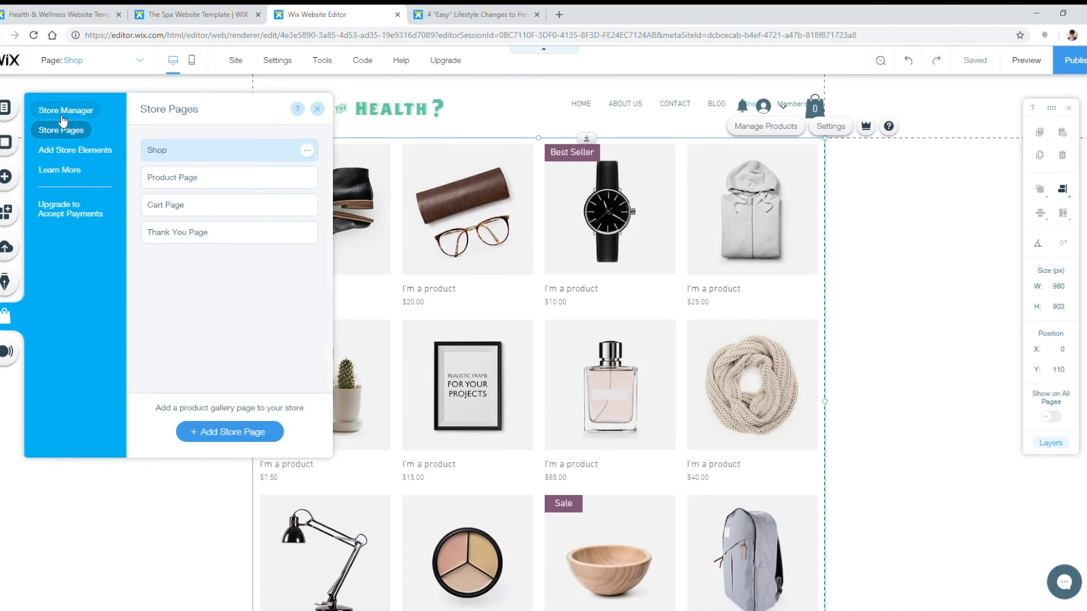
pyautogui.click(64, 116)
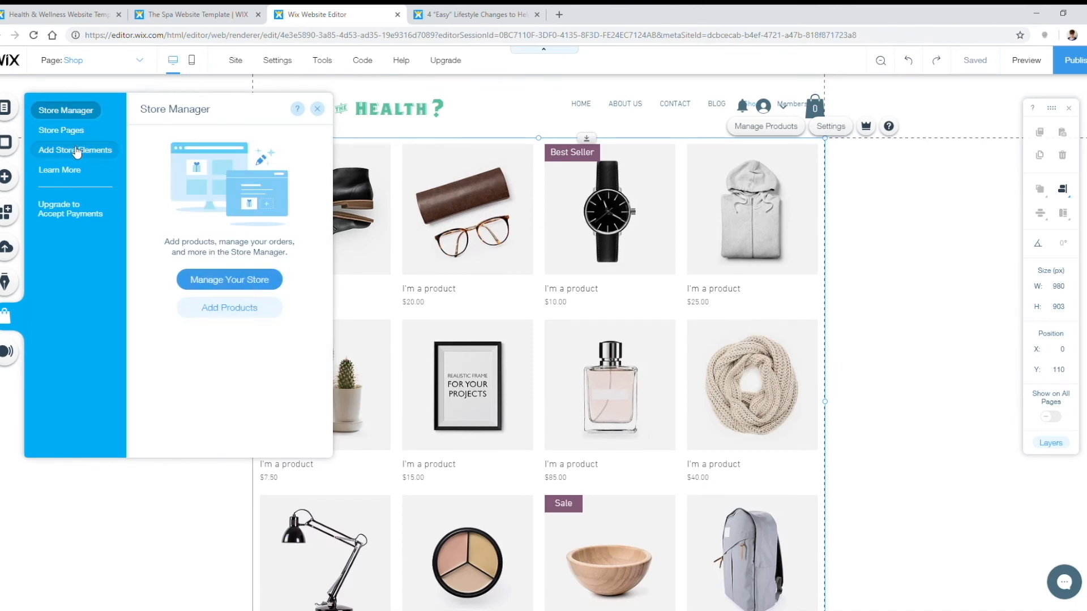
pyautogui.click(65, 131)
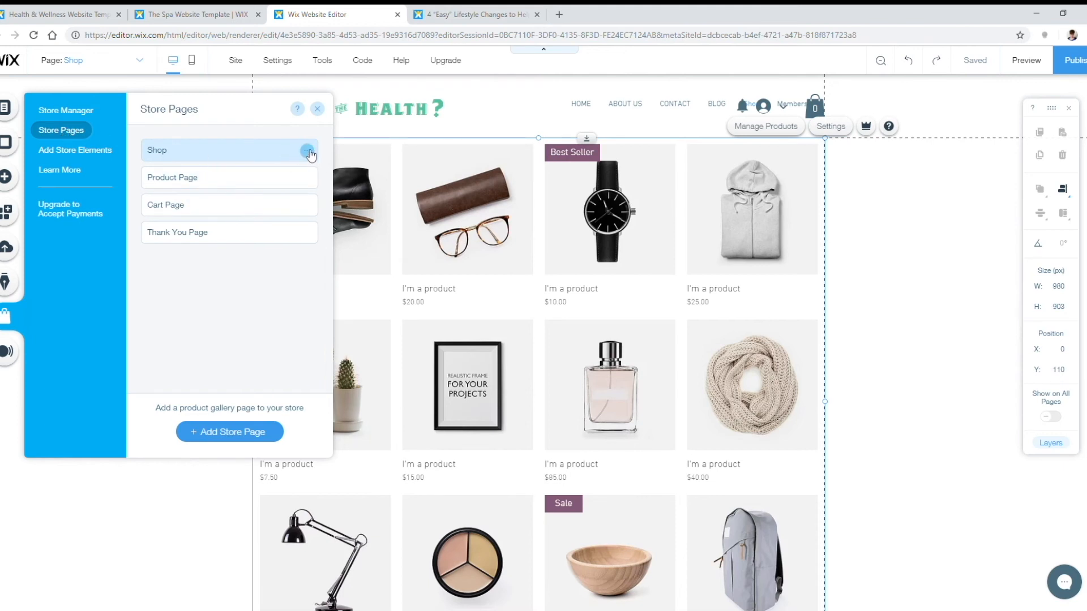
pyautogui.click(72, 149)
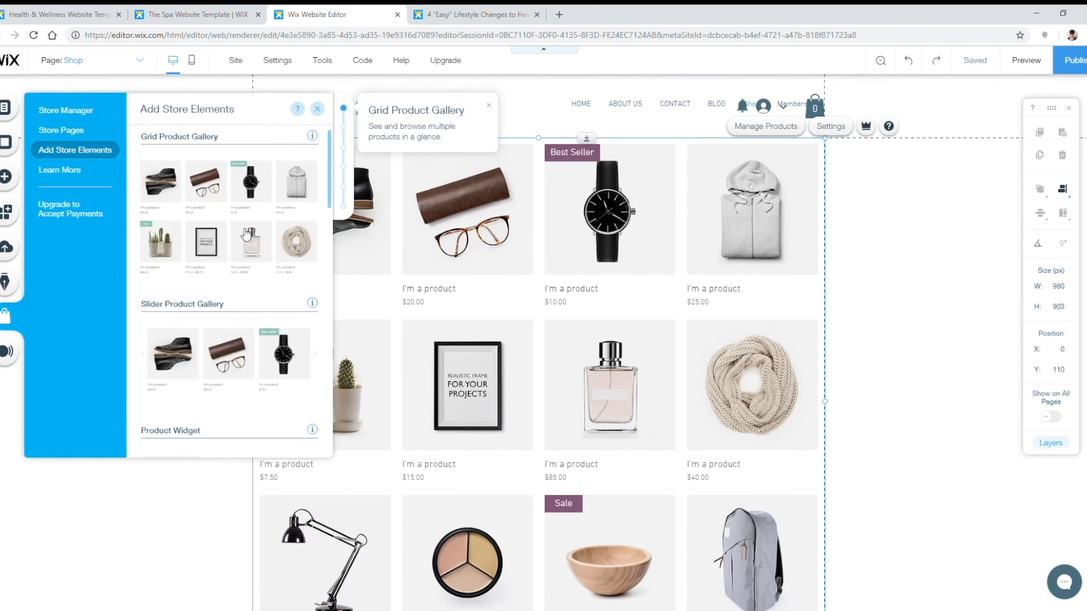
pyautogui.scroll(-10, 247, 235)
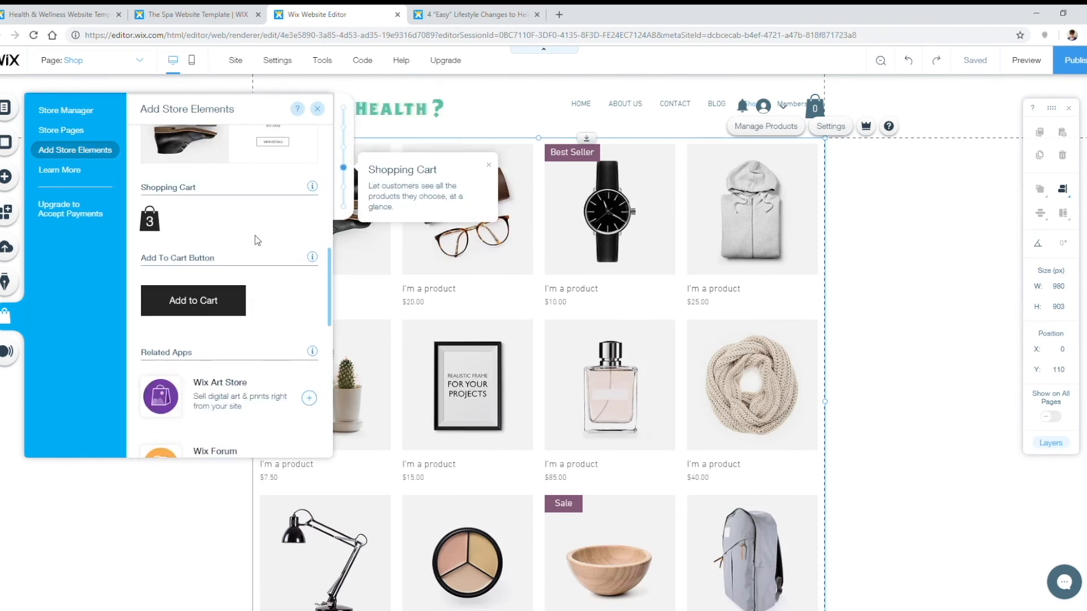
pyautogui.scroll(-4, 249, 329)
pyautogui.scroll(6, 266, 328)
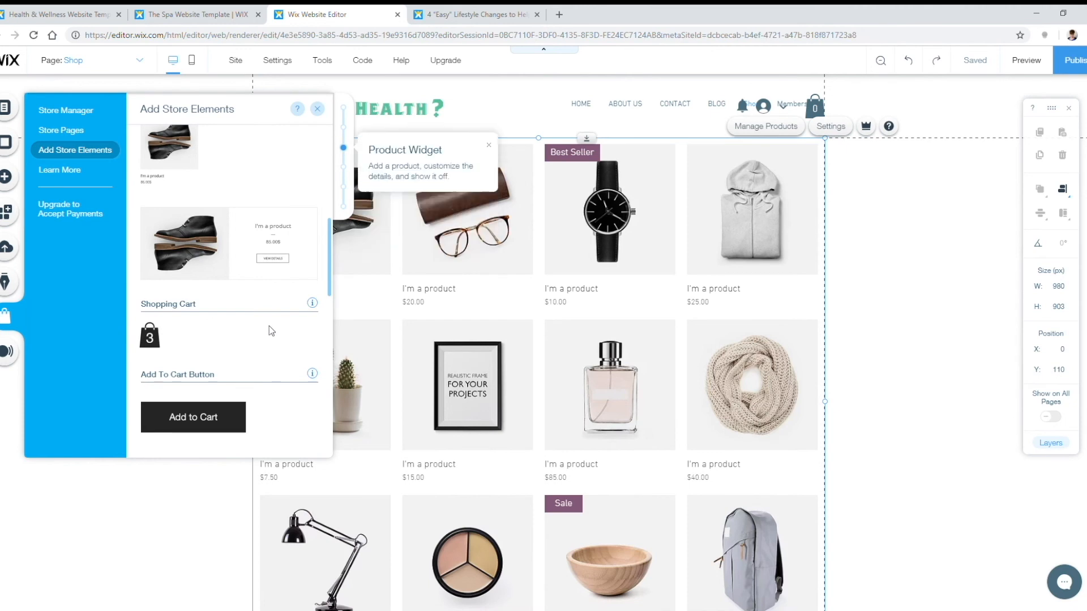
pyautogui.scroll(8, 232, 313)
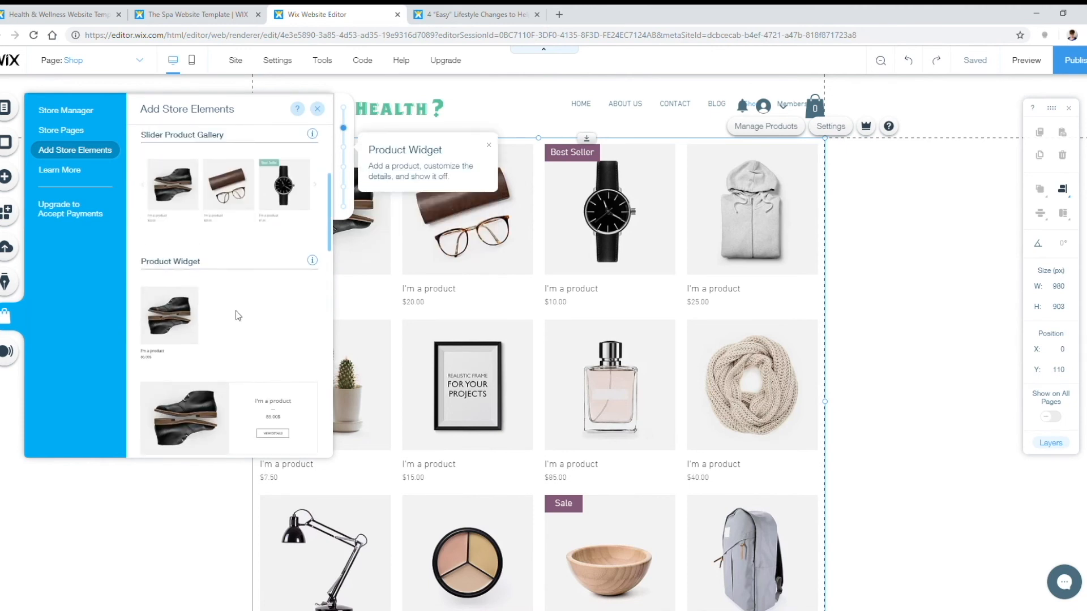
pyautogui.click(70, 210)
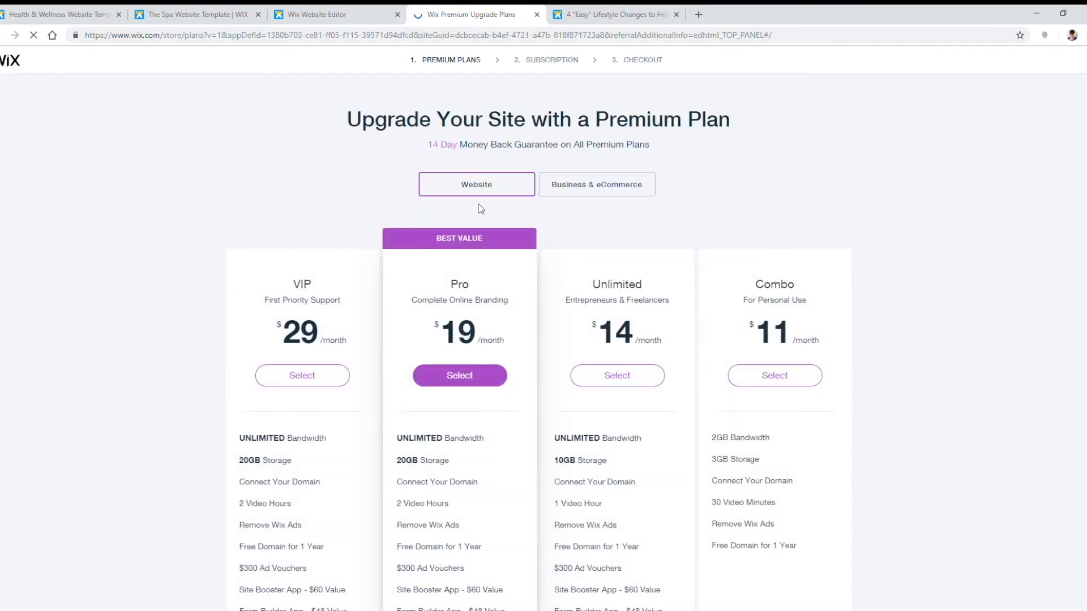
pyautogui.click(537, 15)
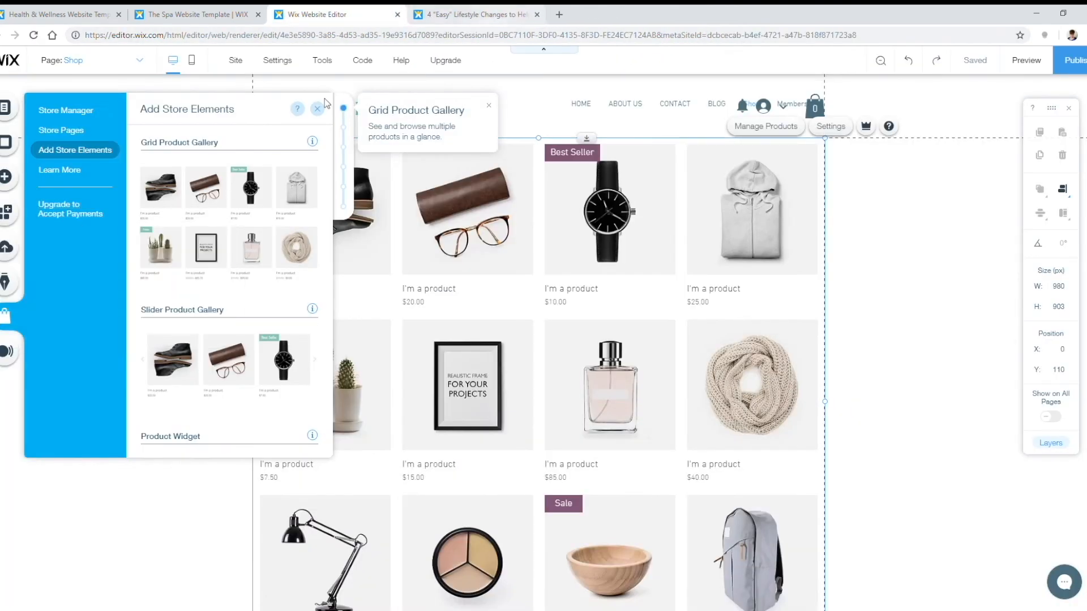
pyautogui.moveTo(85, 217)
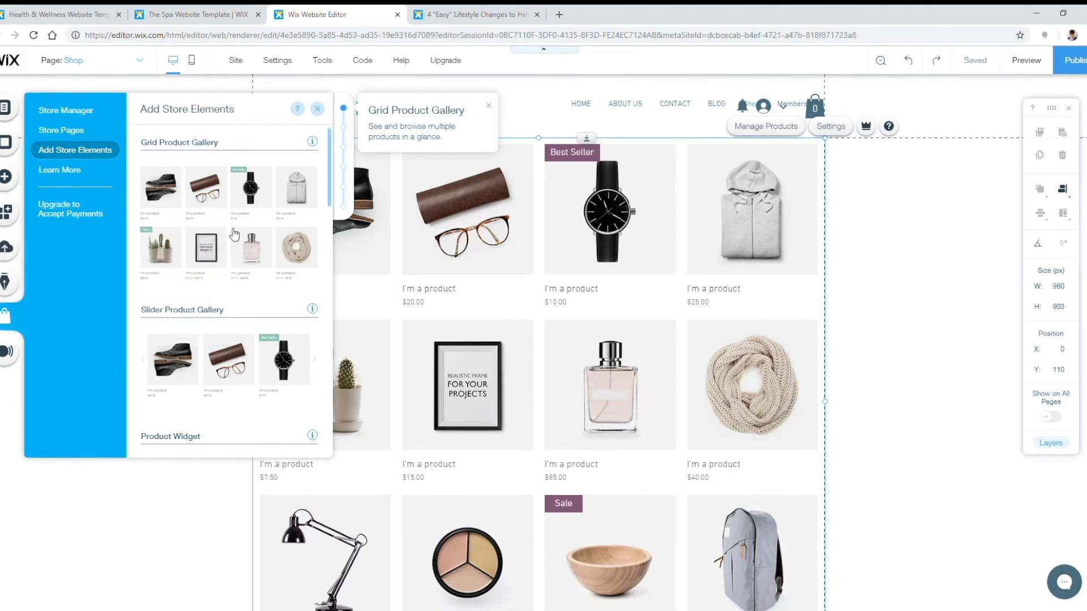
pyautogui.click(72, 111)
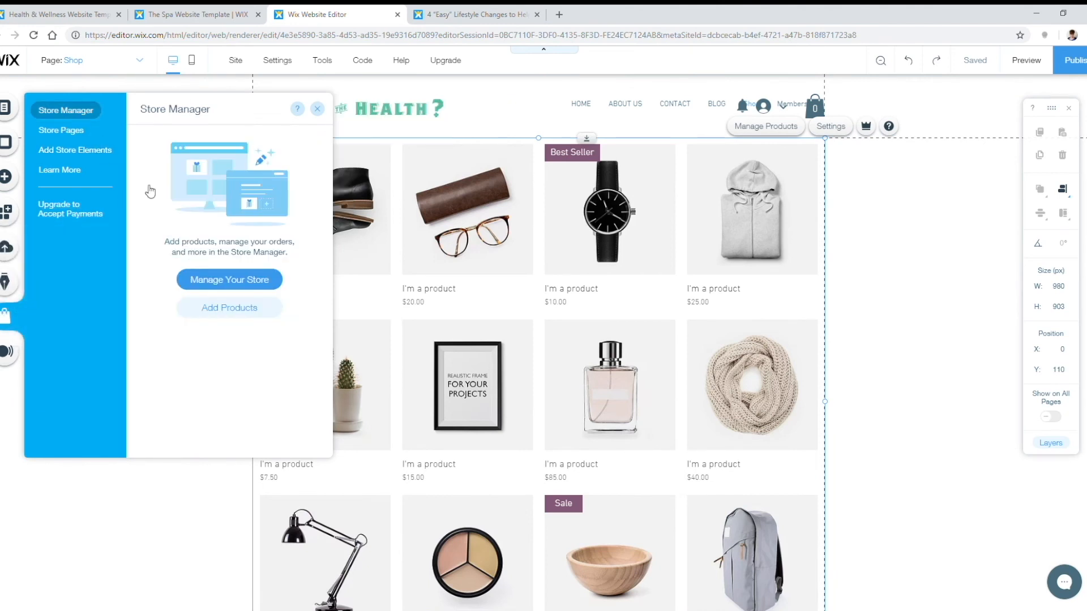
# Step: Create a new product named 'What the Health? T-shirt' and attach its uploaded mockup image
pyautogui.click(214, 309)
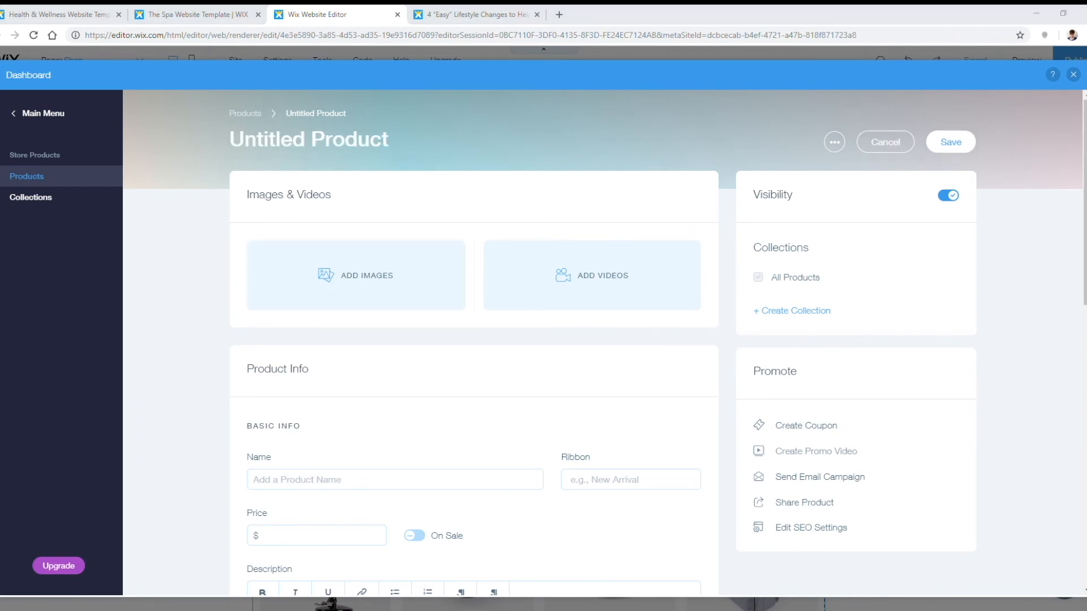
pyautogui.click(371, 141)
pyautogui.write('What the Health? T-shirt')
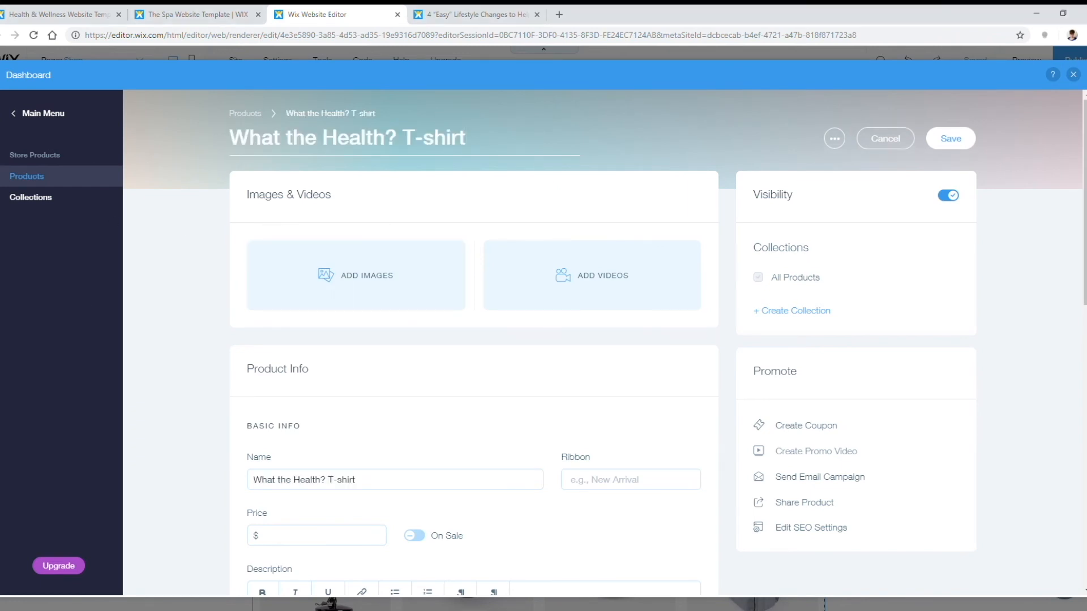
pyautogui.click(355, 253)
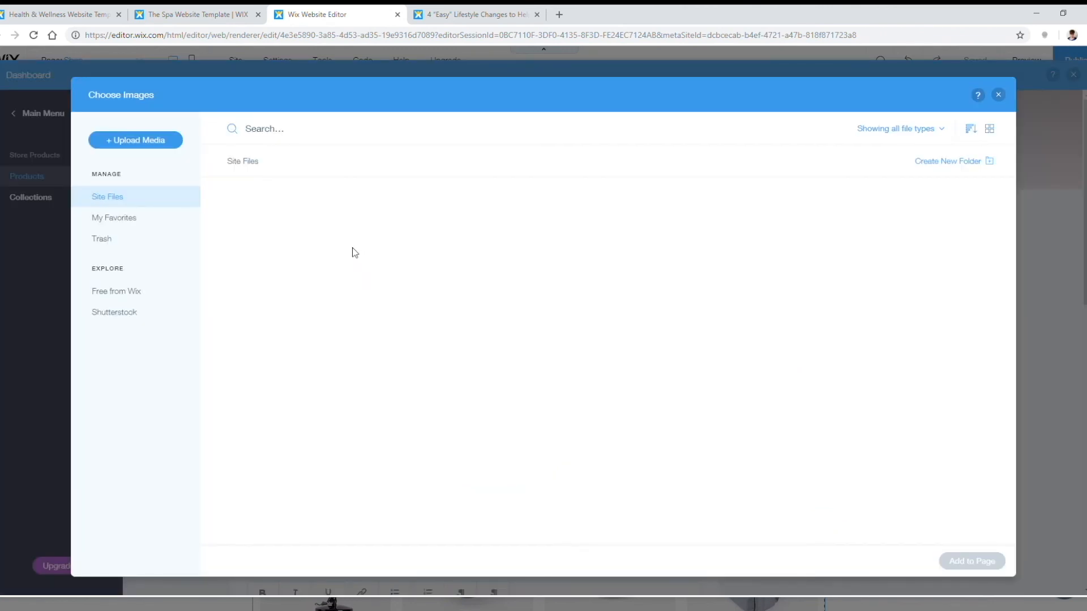
pyautogui.click(135, 141)
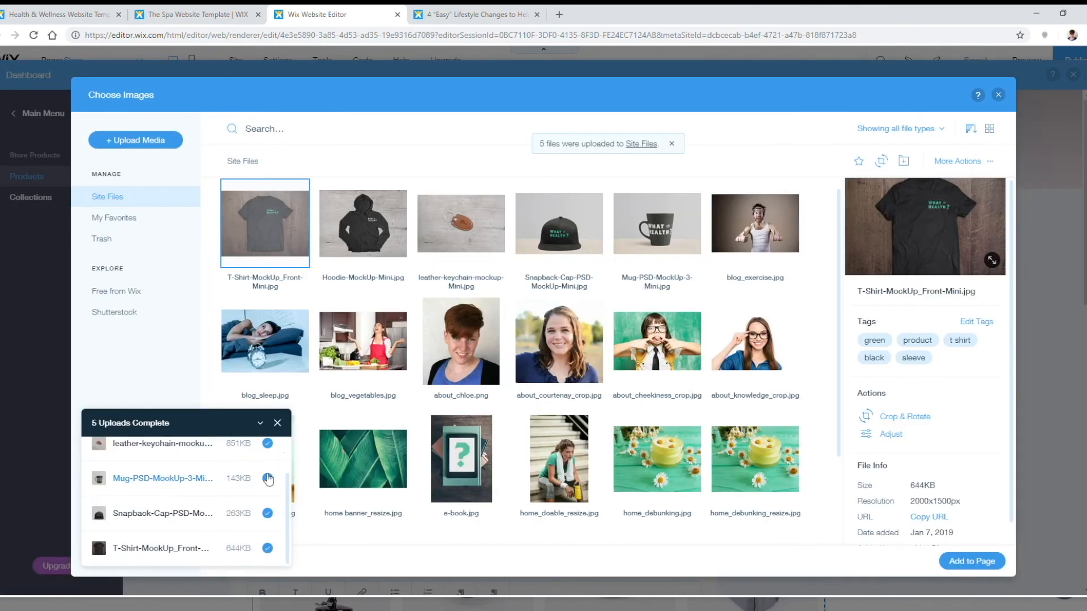
pyautogui.click(277, 423)
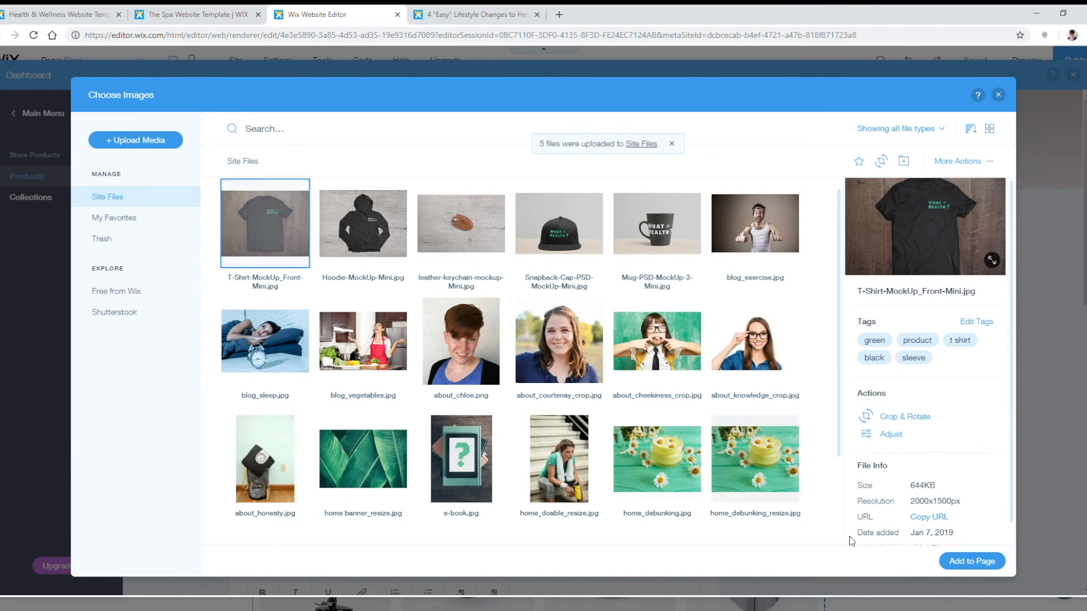
pyautogui.click(972, 561)
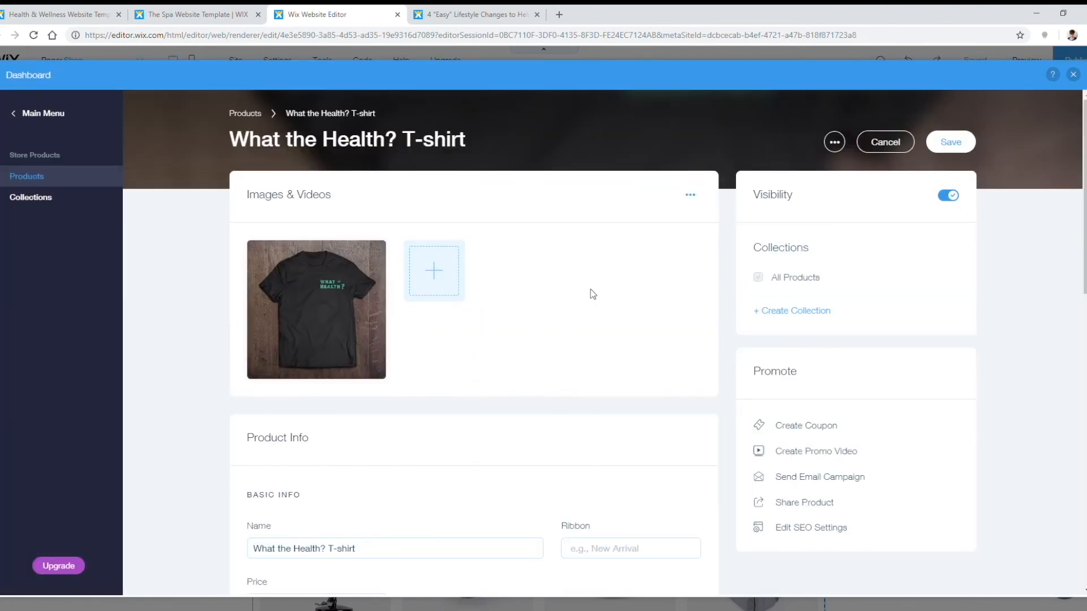
pyautogui.scroll(-1, 593, 295)
# Step: Put the T-shirt in a new Clothing collection with a 'New Arrival' ribbon and $20.95 price
pyautogui.click(824, 253)
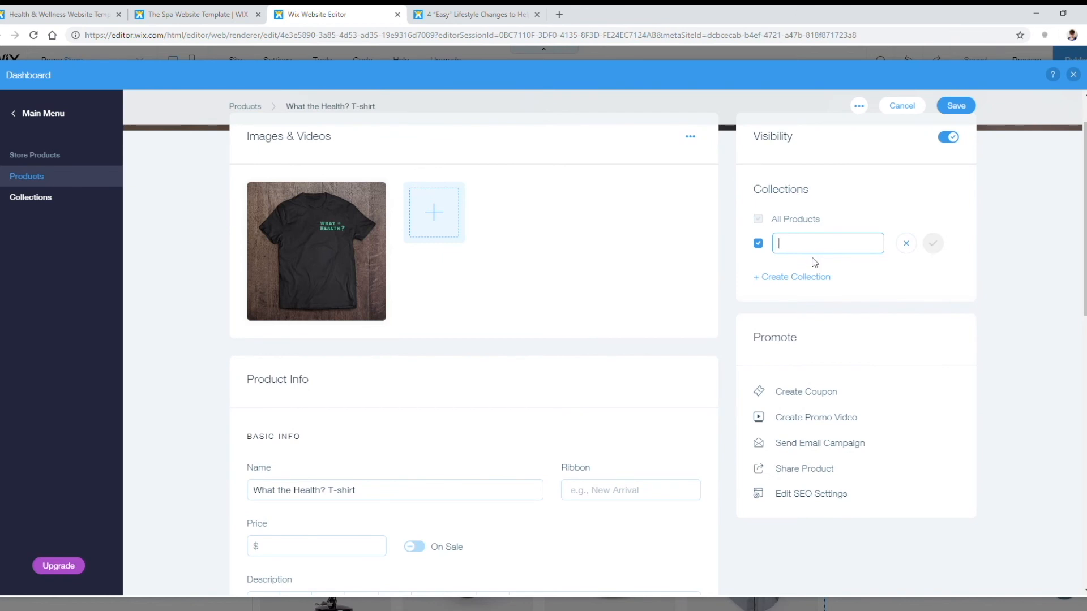
pyautogui.click(934, 245)
pyautogui.scroll(-4, 548, 333)
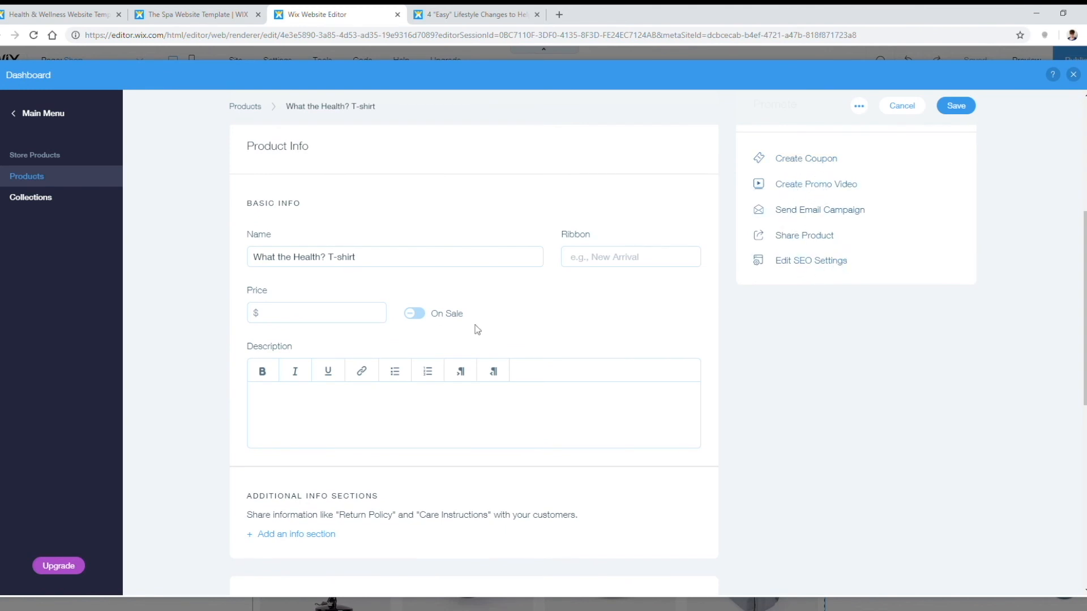
pyautogui.click(652, 259)
pyautogui.write('Ne')
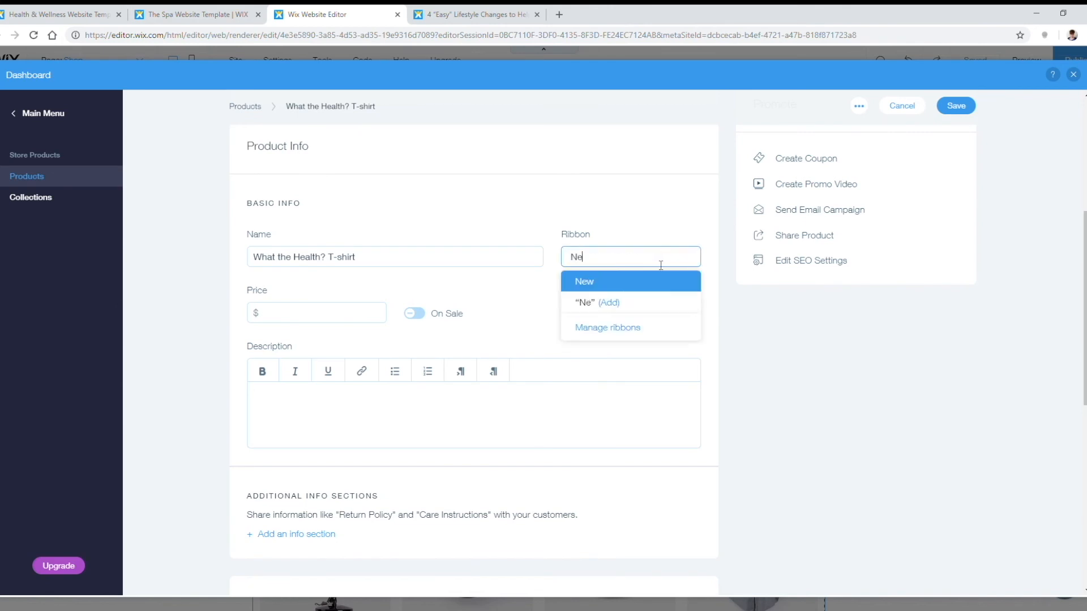
pyautogui.write('w Arrival')
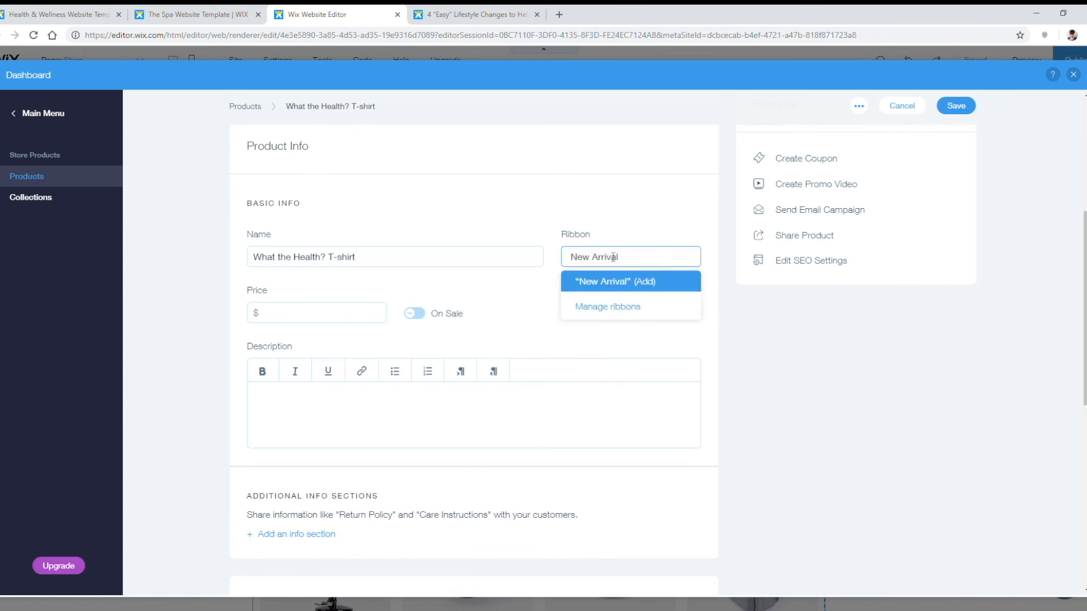
pyautogui.click(313, 315)
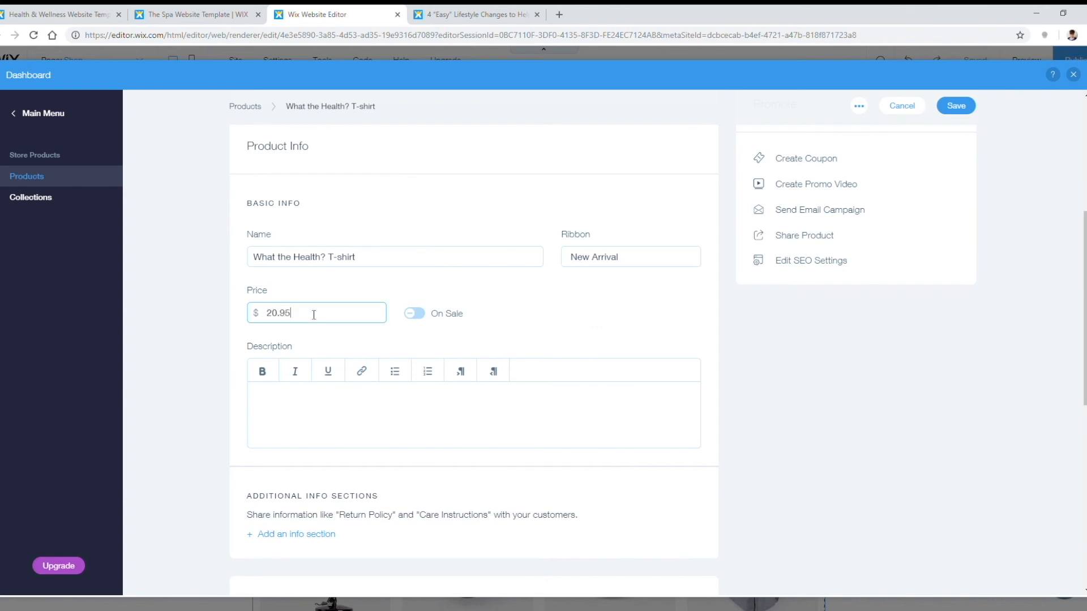
pyautogui.scroll(-2, 284, 318)
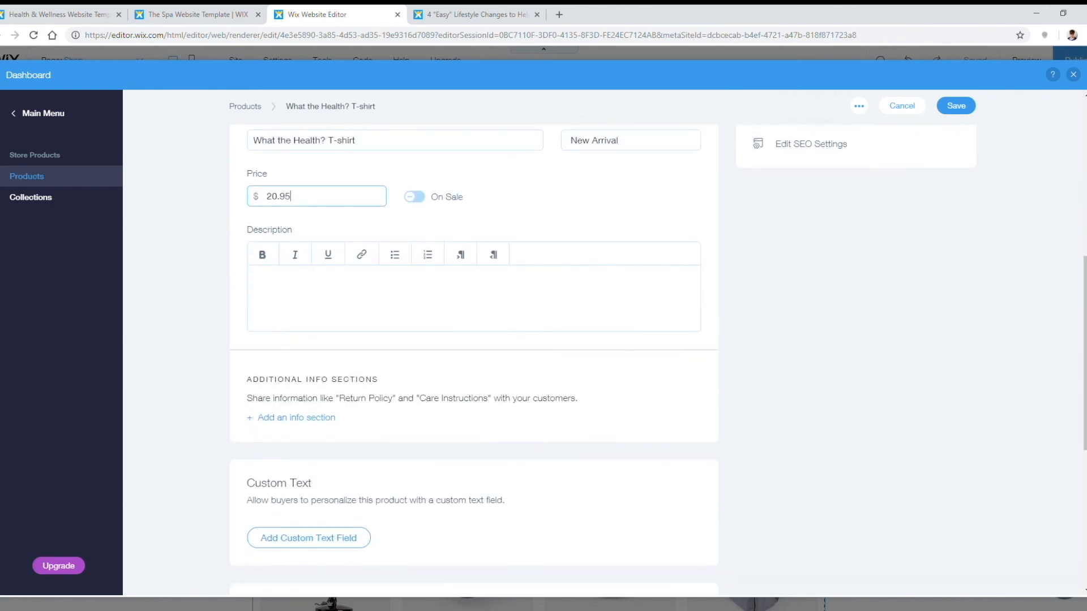
# Step: Paste in the T-shirt's organic-cotton product description
pyautogui.hotkey('alt', 'Tab')
pyautogui.click(282, 298)
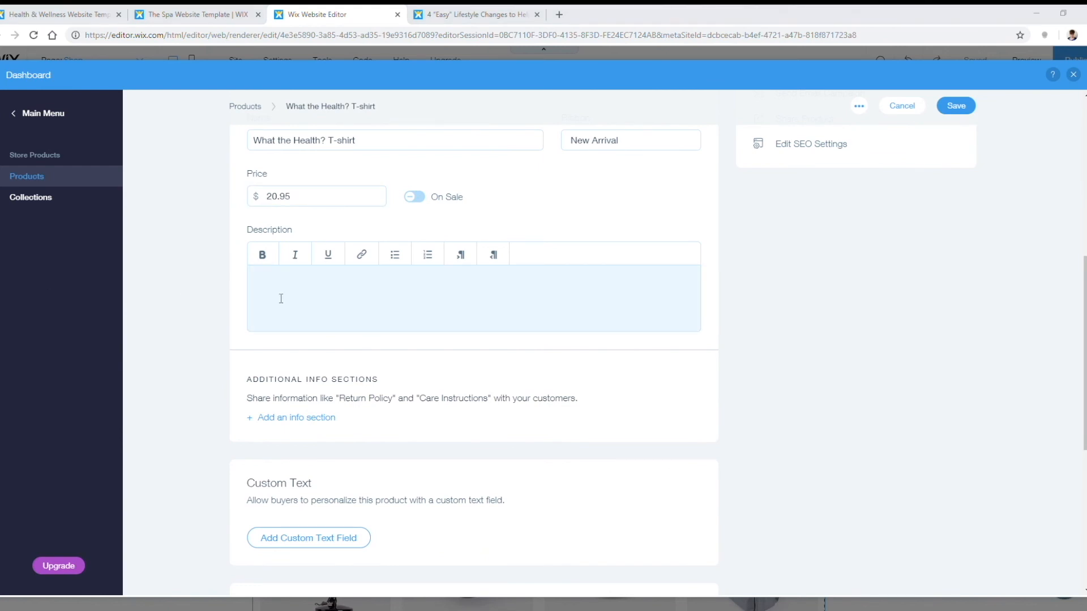
pyautogui.hotkey('ctrl', 'v')
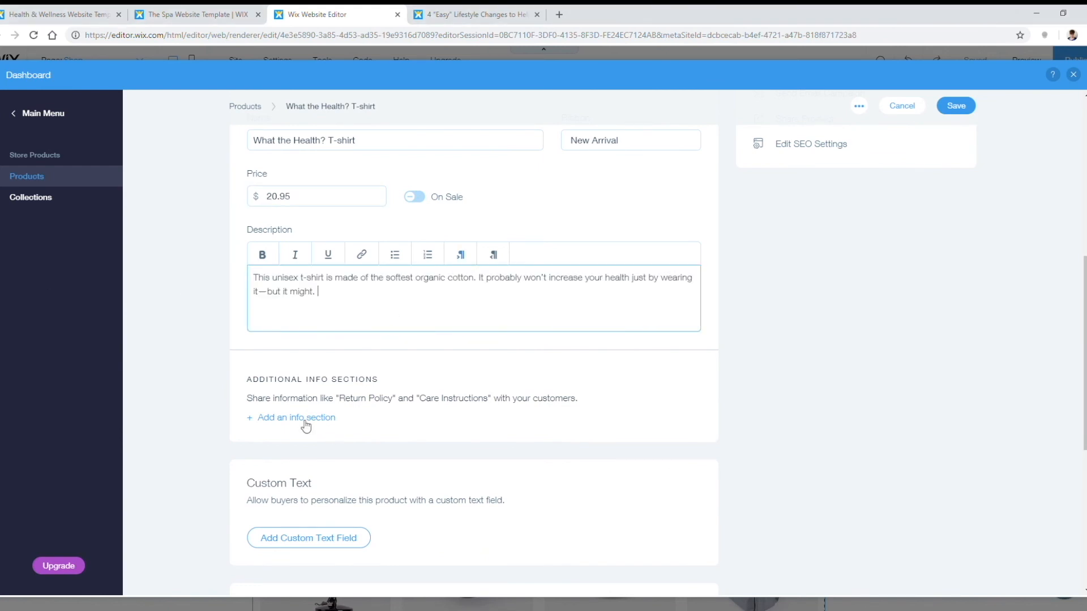
pyautogui.scroll(-6, 476, 412)
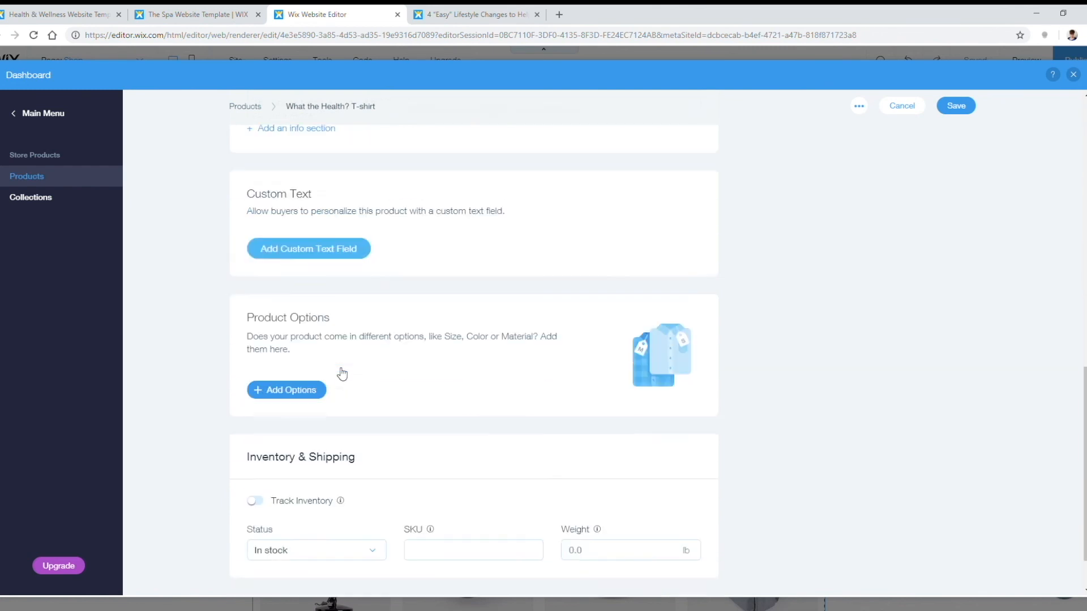
# Step: Add a Size option with Large, Medium and Small (no One size) and save the T-shirt
pyautogui.click(301, 338)
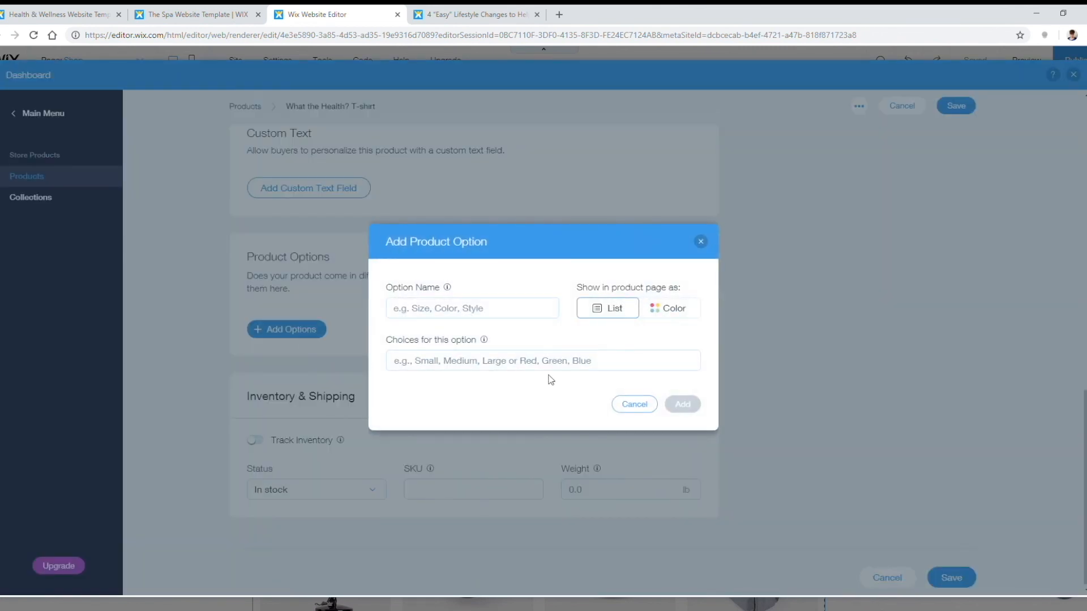
pyautogui.click(524, 310)
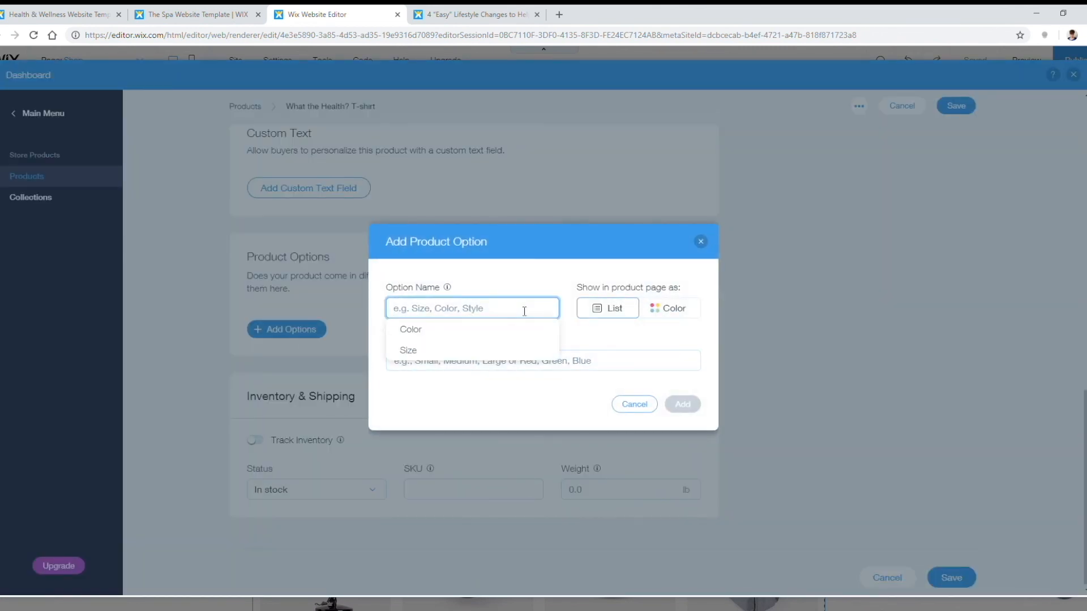
pyautogui.click(421, 351)
pyautogui.click(469, 366)
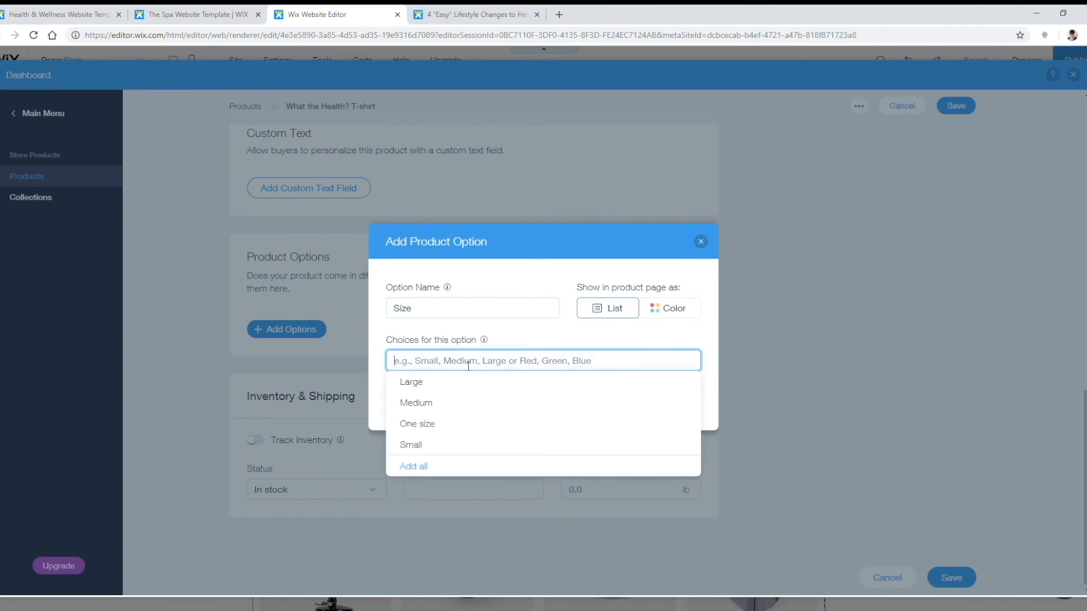
pyautogui.click(424, 466)
pyautogui.click(543, 352)
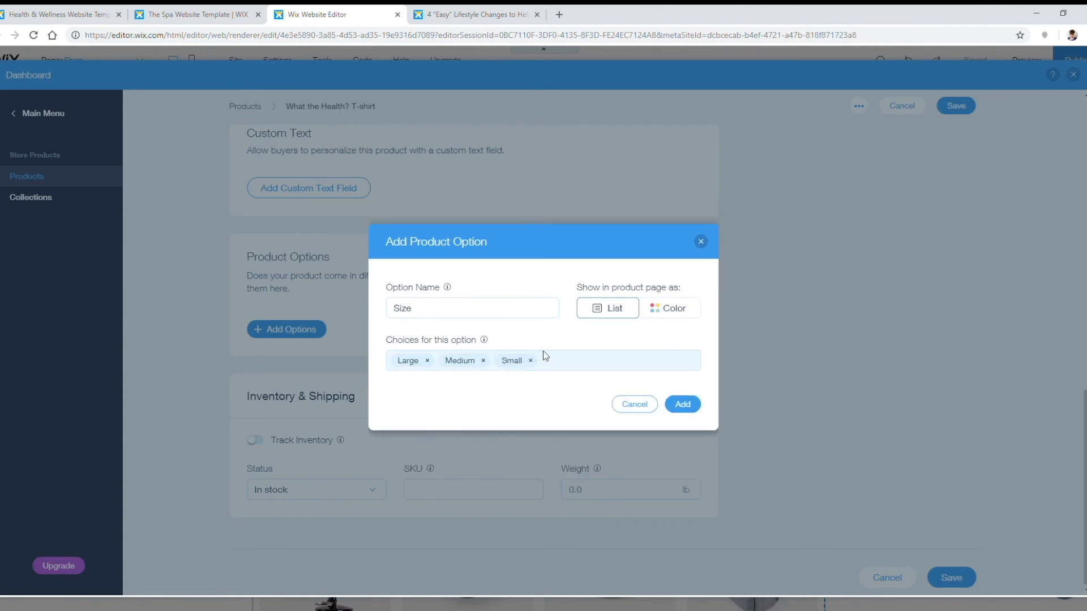
pyautogui.click(684, 405)
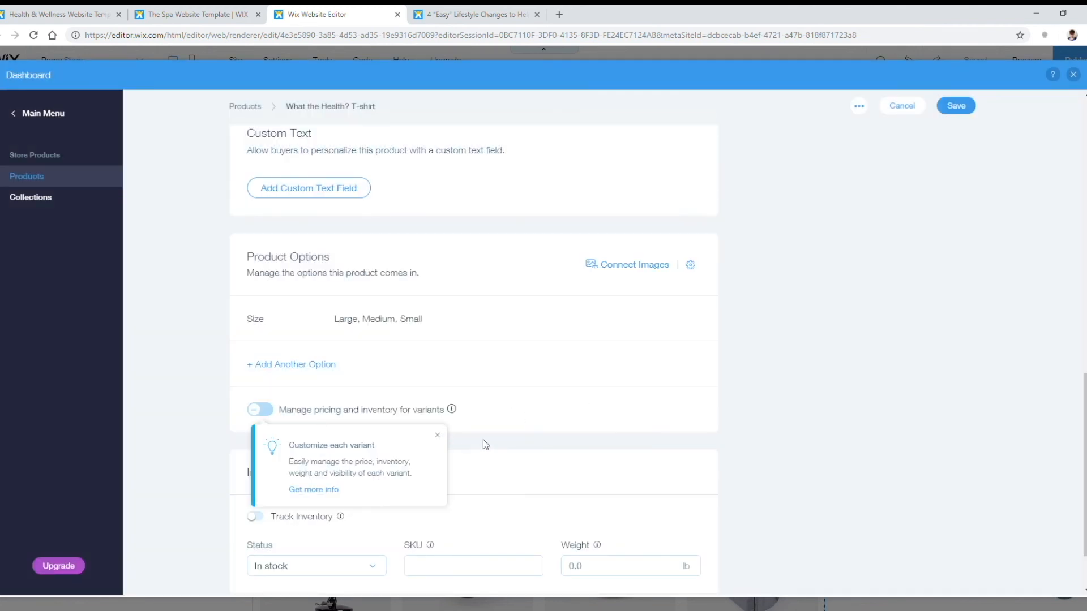
pyautogui.click(438, 436)
pyautogui.scroll(-3, 623, 379)
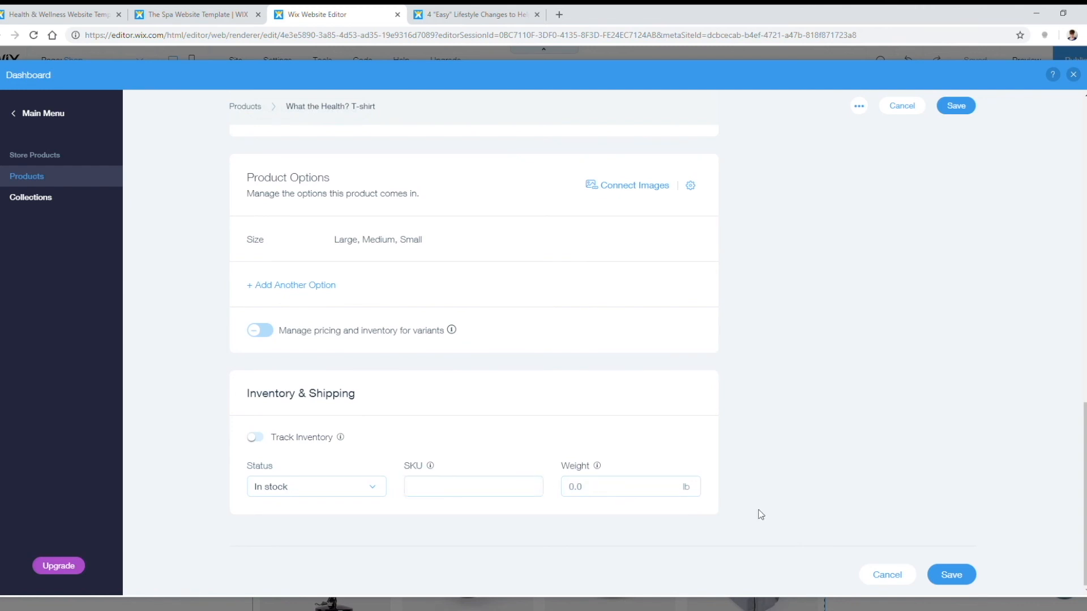
pyautogui.click(953, 577)
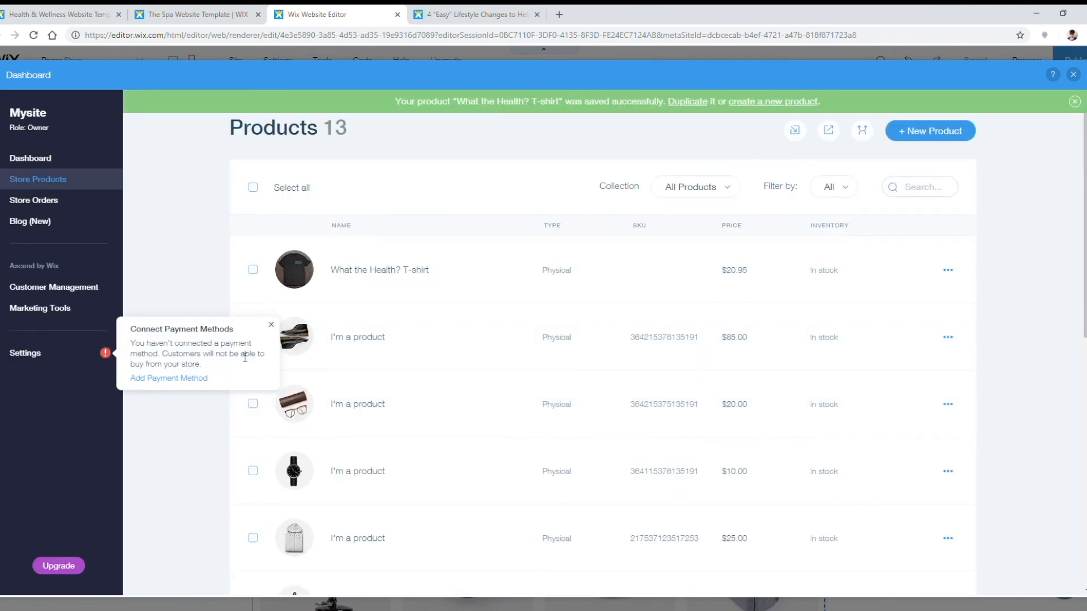
# Step: Dismiss the payment reminder and delete all 12 sample products, keeping only the T-shirt
pyautogui.click(272, 327)
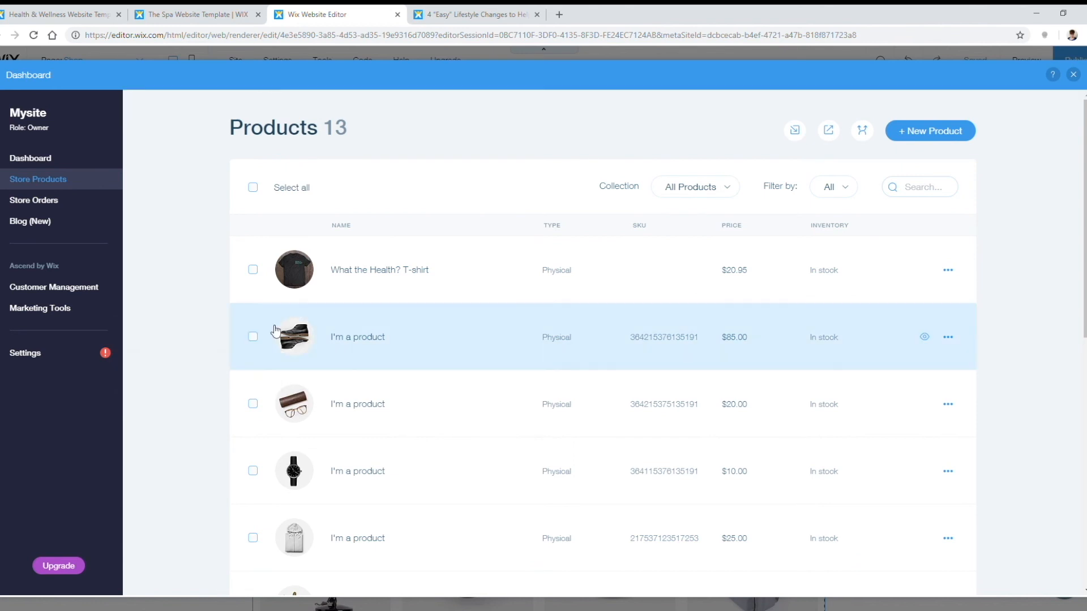
pyautogui.click(253, 188)
pyautogui.click(253, 270)
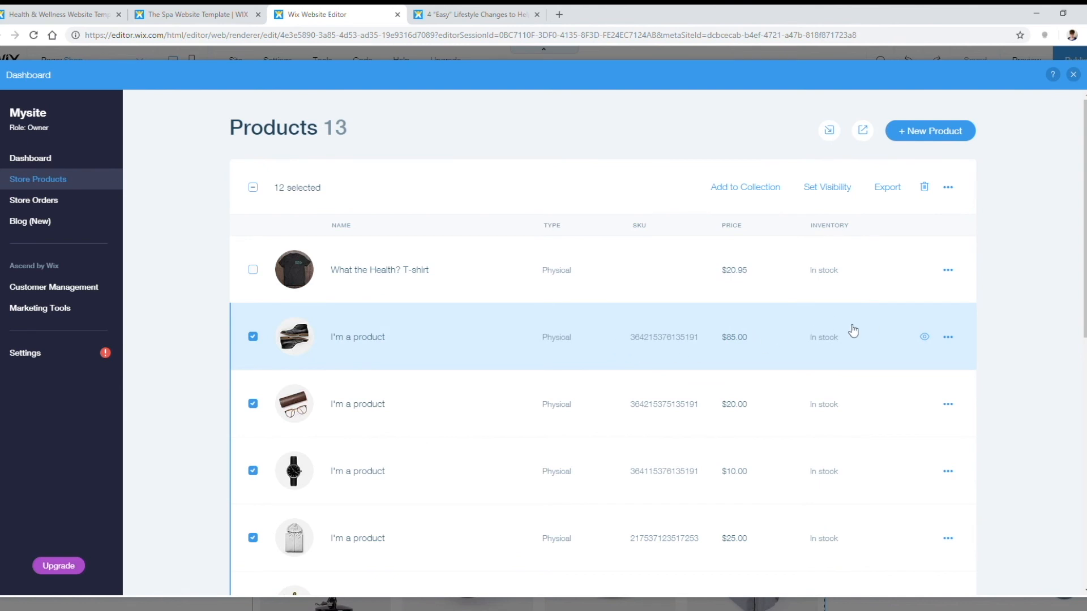
pyautogui.scroll(-3, 506, 373)
pyautogui.scroll(3, 692, 413)
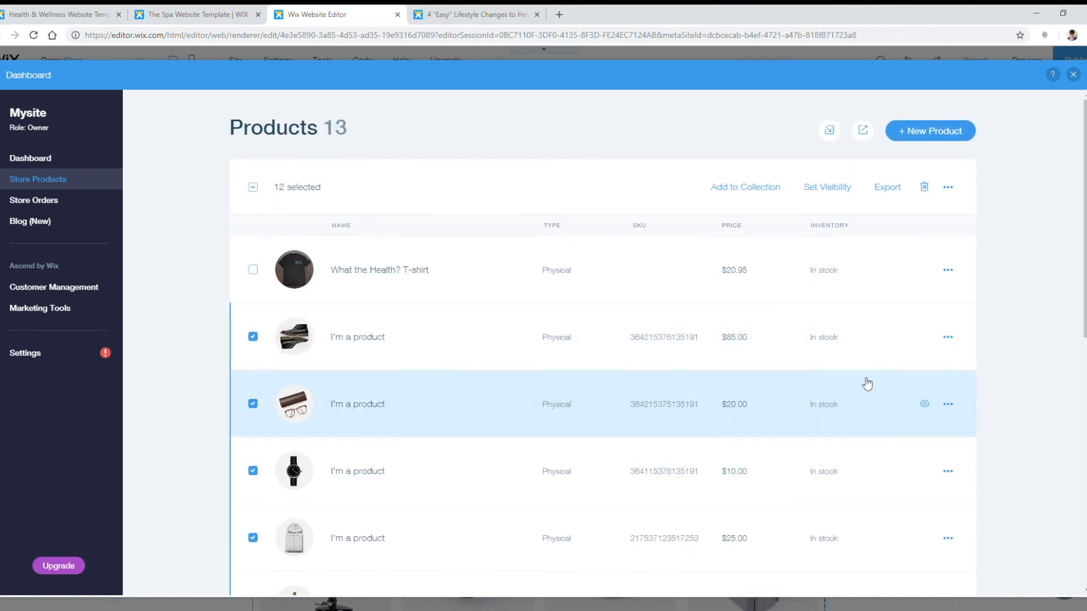
pyautogui.click(924, 187)
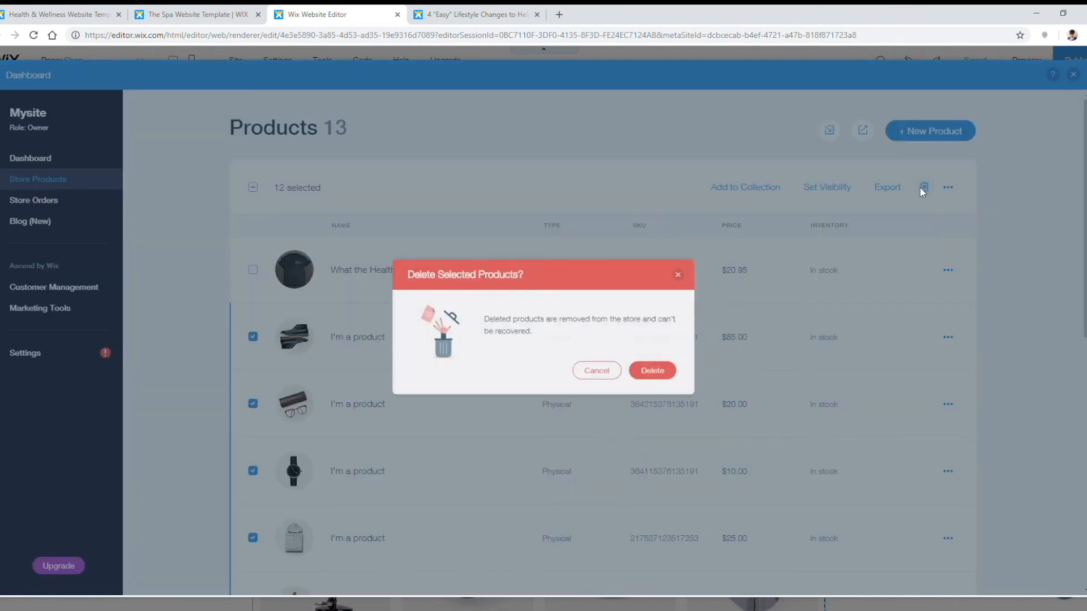
pyautogui.click(668, 377)
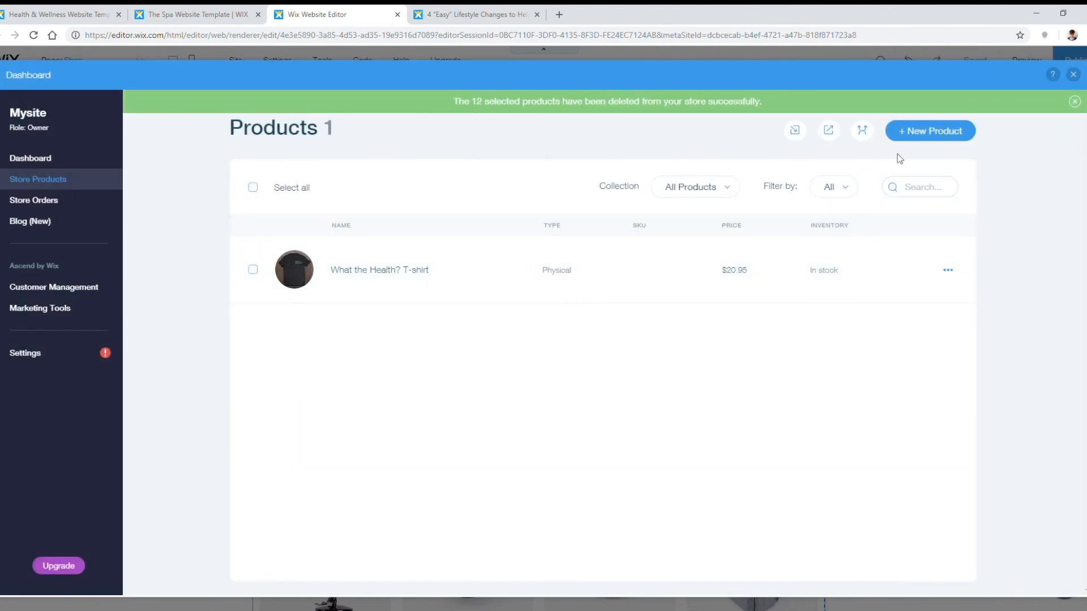
pyautogui.click(917, 137)
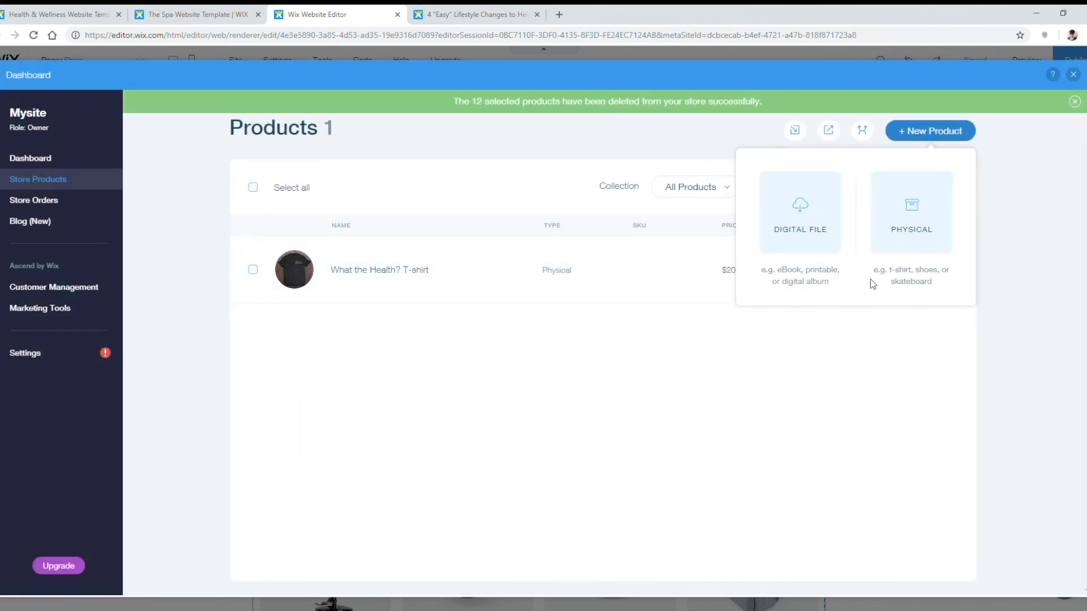
# Step: Choose the new product's type and save it as the Snapback Cap product
pyautogui.click(834, 208)
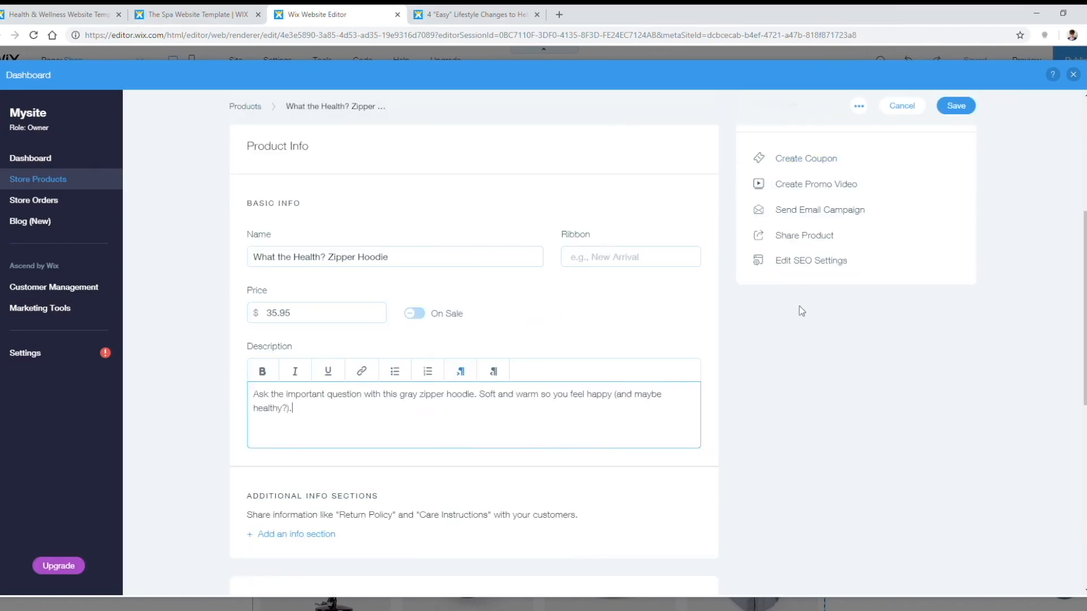
pyautogui.scroll(-10, 602, 415)
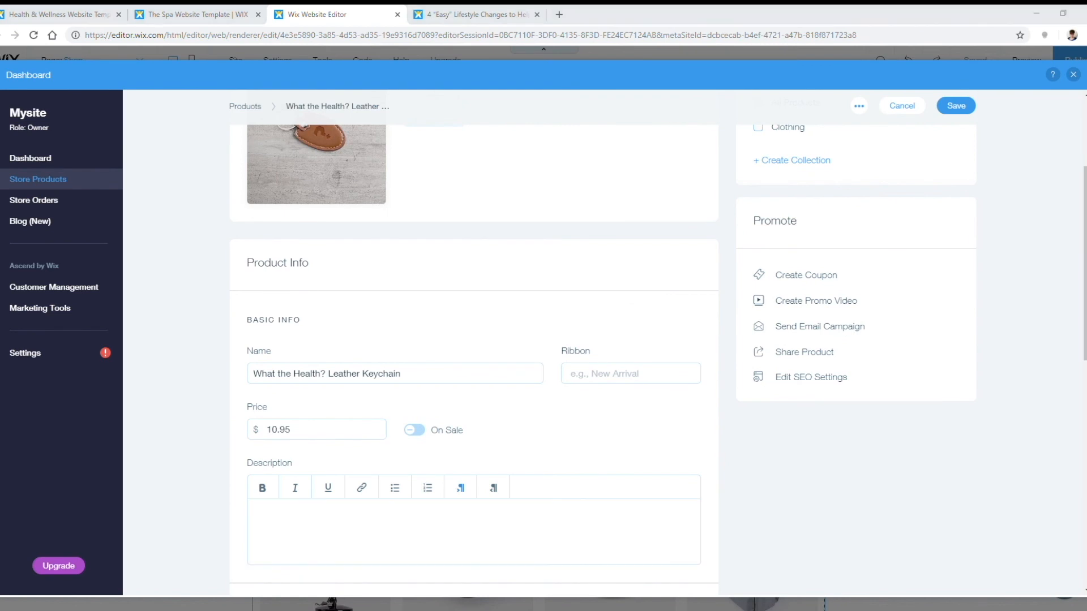
pyautogui.scroll(-6, 876, 493)
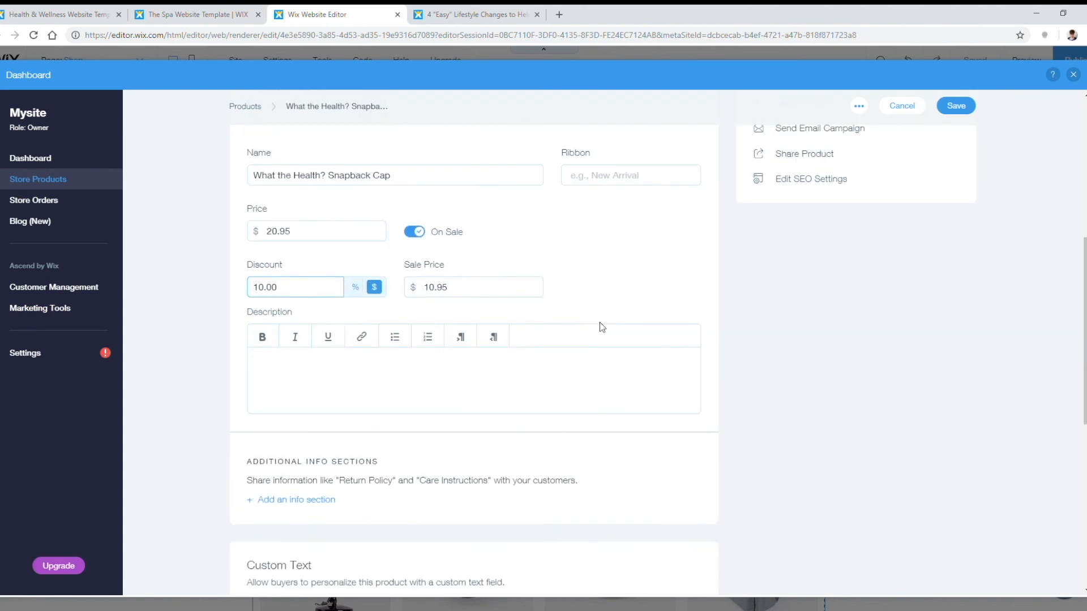
pyautogui.click(956, 106)
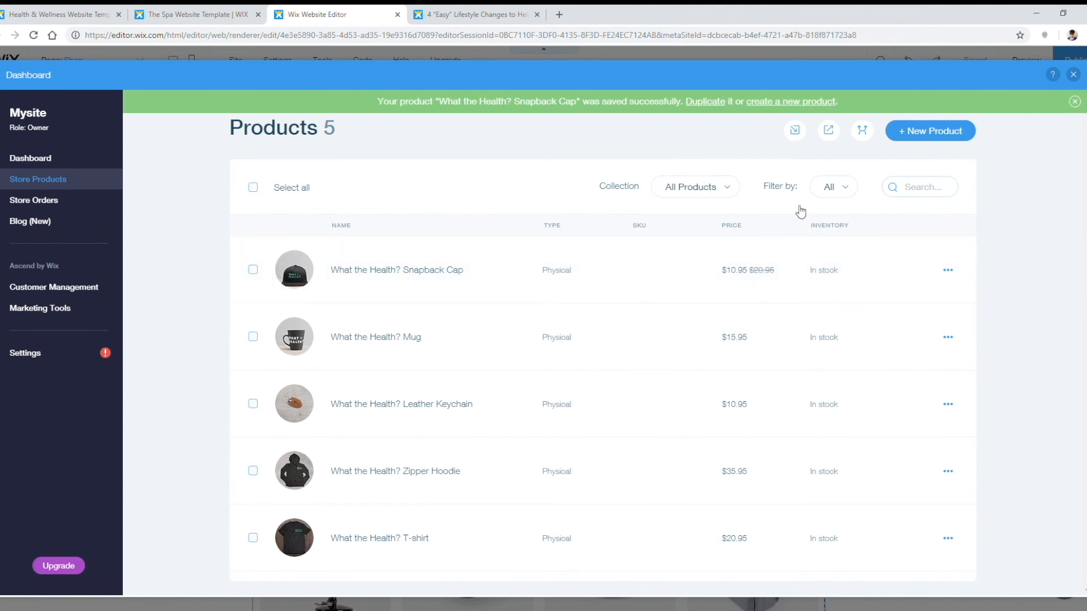
# Step: Look through the product filters, collections and orders page, then return to the products list
pyautogui.click(831, 190)
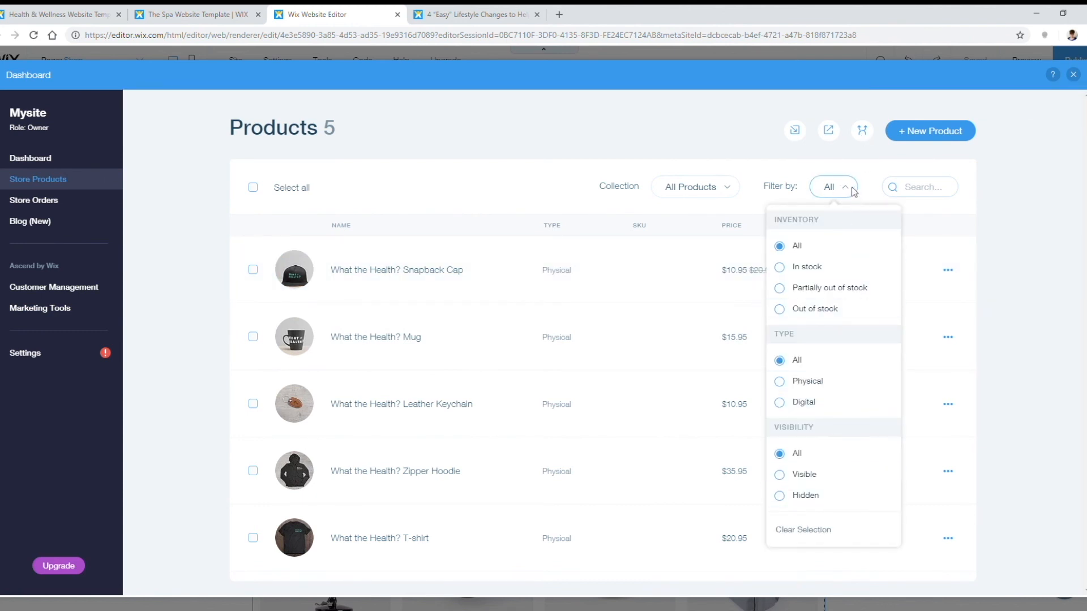
pyautogui.click(726, 187)
pyautogui.click(730, 192)
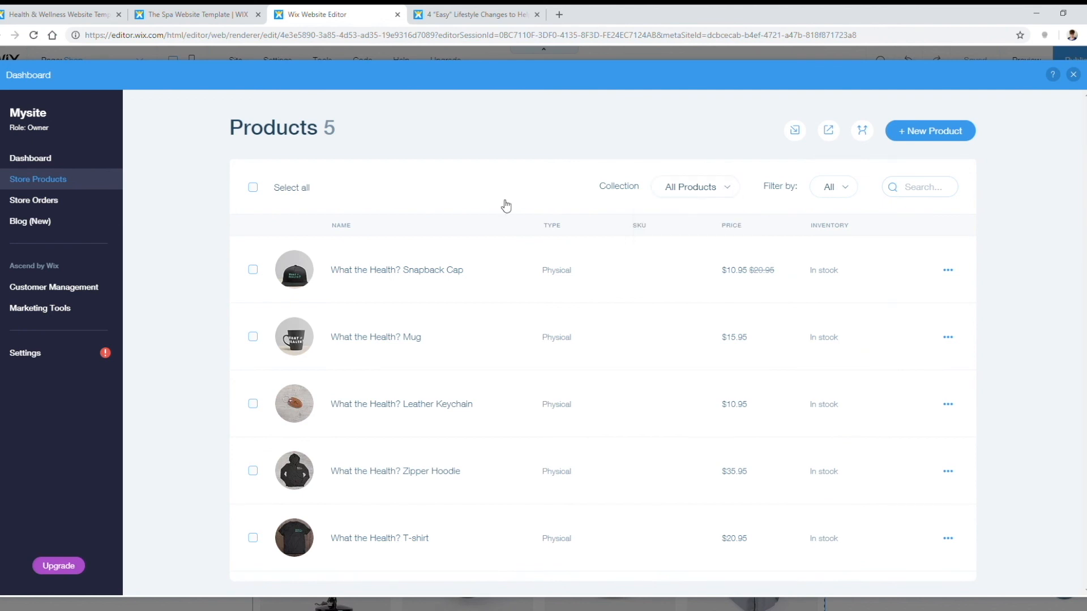
pyautogui.click(49, 202)
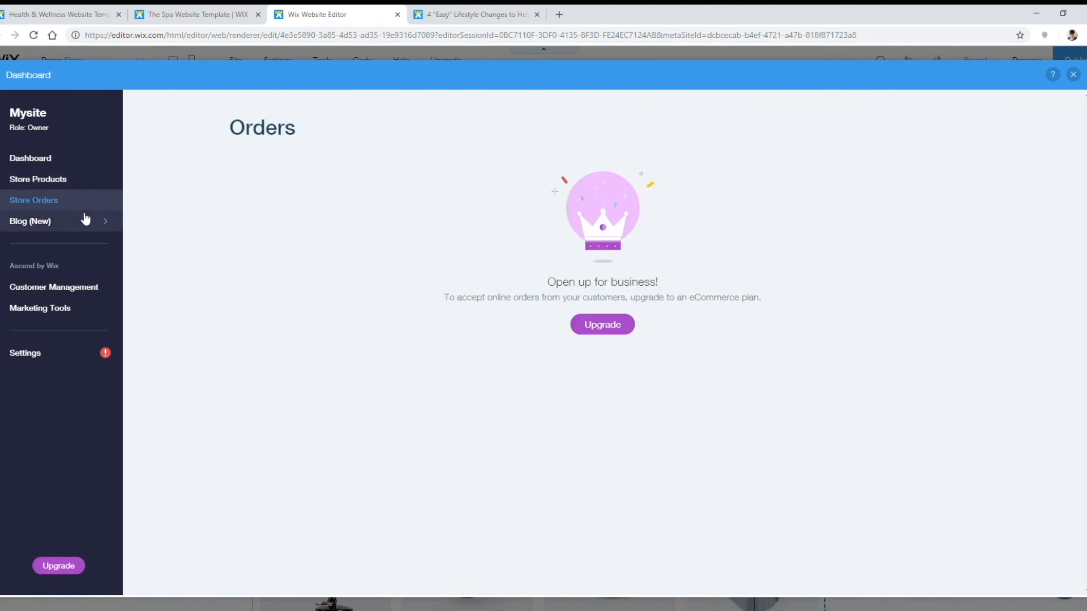
pyautogui.click(44, 171)
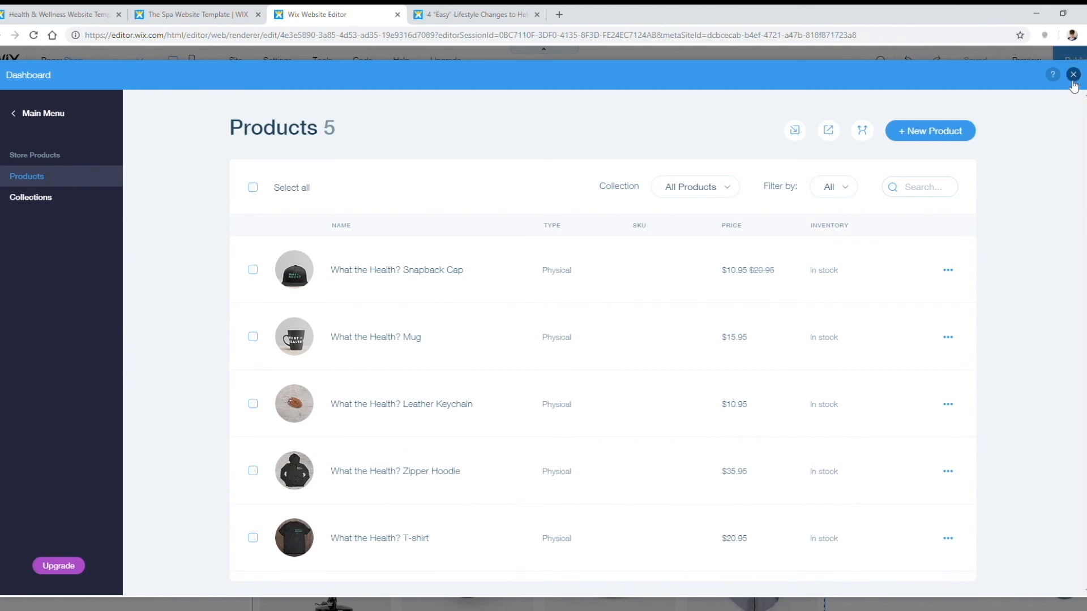
# Step: Back in the editor, rename the Shop page to 'SHOP' via the site pages list, then show the live blog post
pyautogui.click(1074, 74)
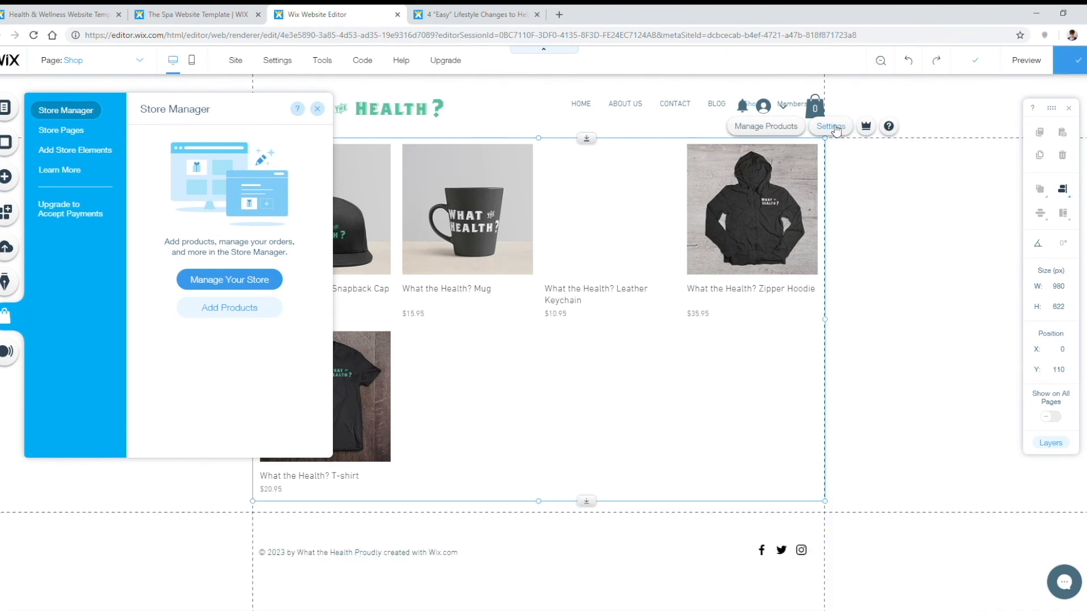
pyautogui.click(320, 107)
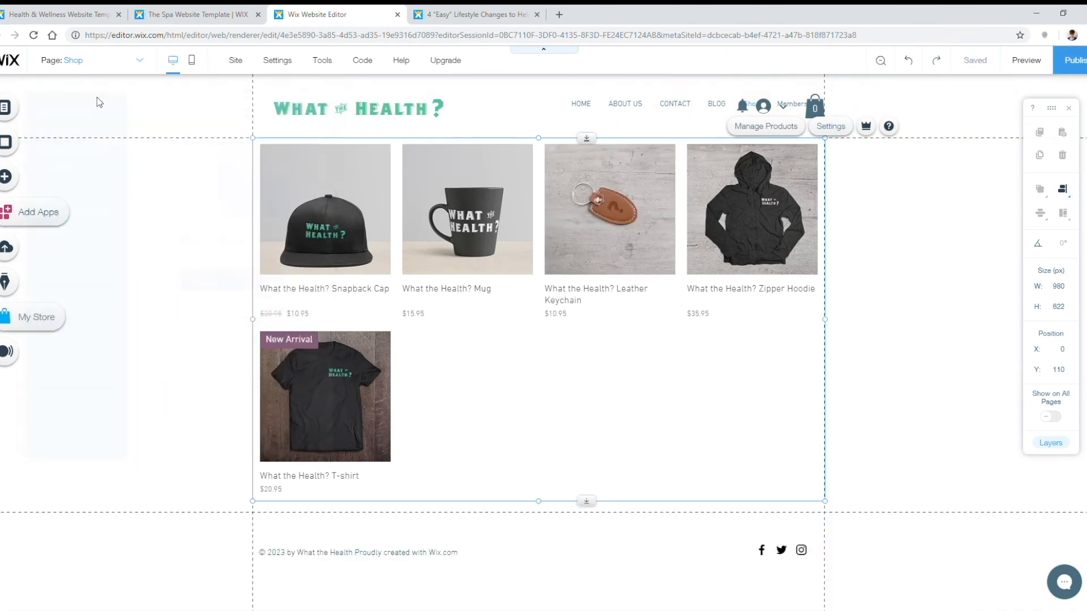
pyautogui.click(6, 107)
pyautogui.click(295, 247)
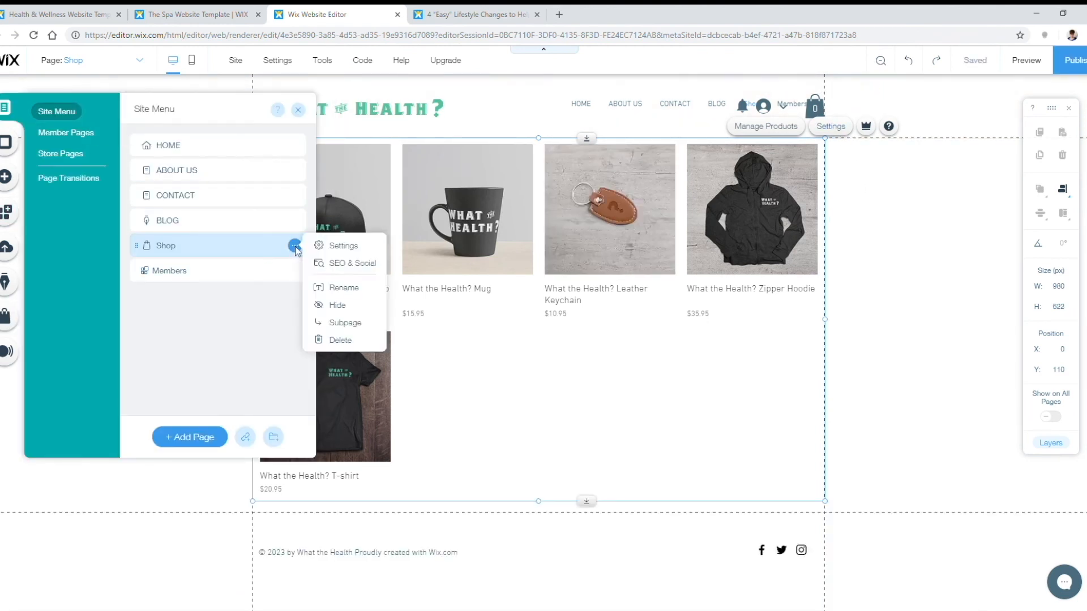
pyautogui.click(367, 292)
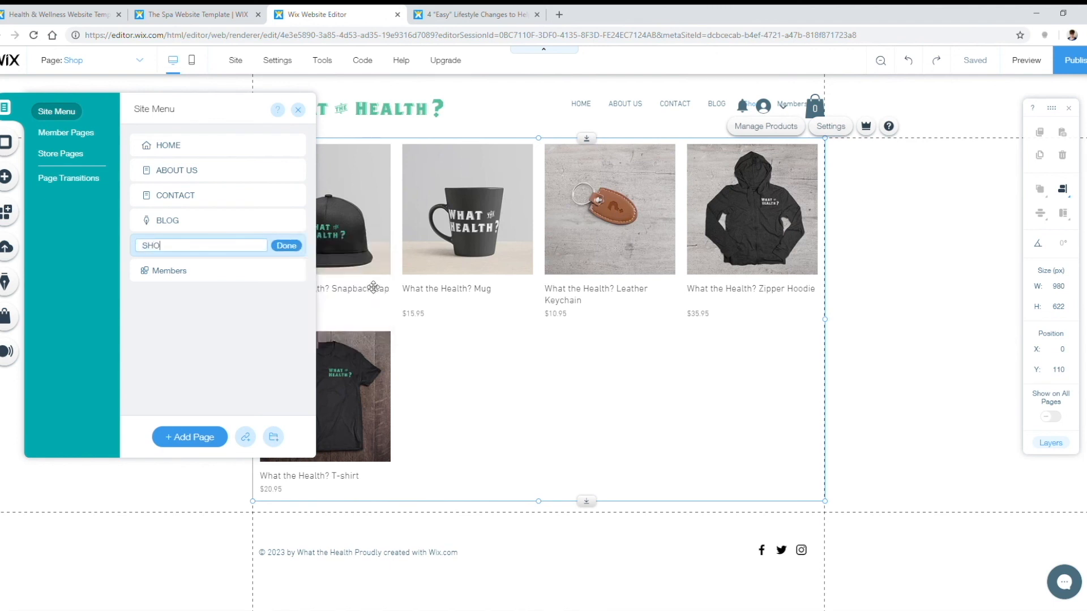
pyautogui.write('SHOP')
pyautogui.click(288, 246)
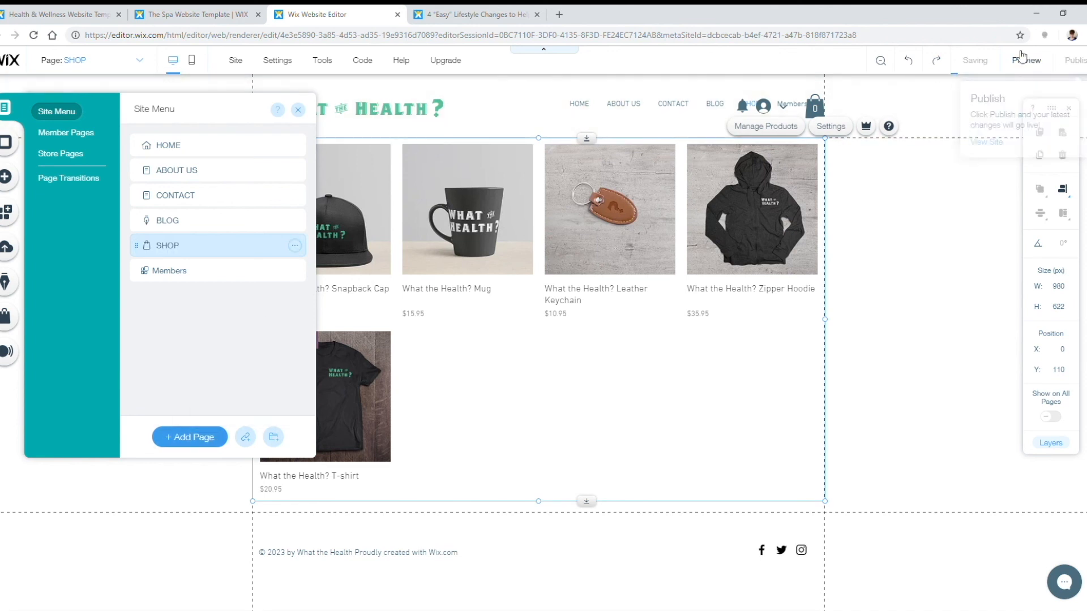
pyautogui.click(489, 14)
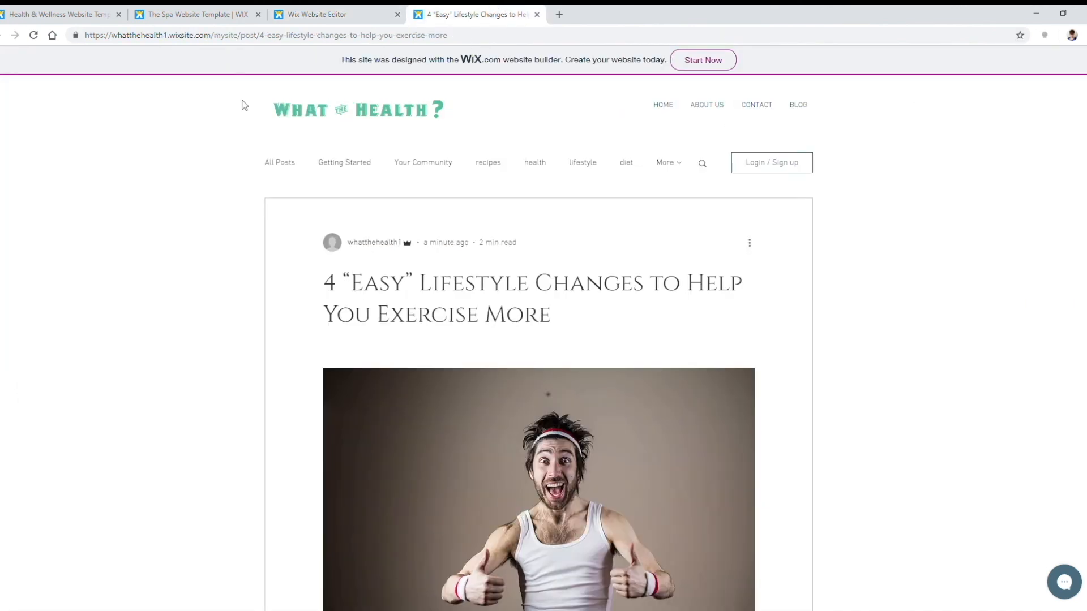
# Step: Reload the live site, go to the SHOP page and open the Snapback Cap's product page
pyautogui.click(34, 36)
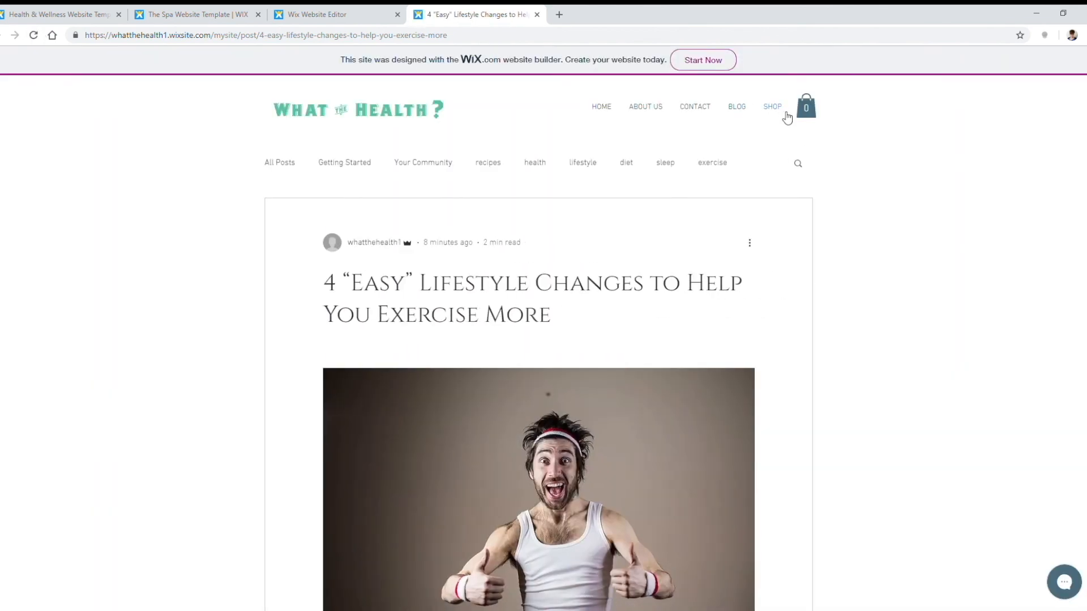
pyautogui.click(773, 107)
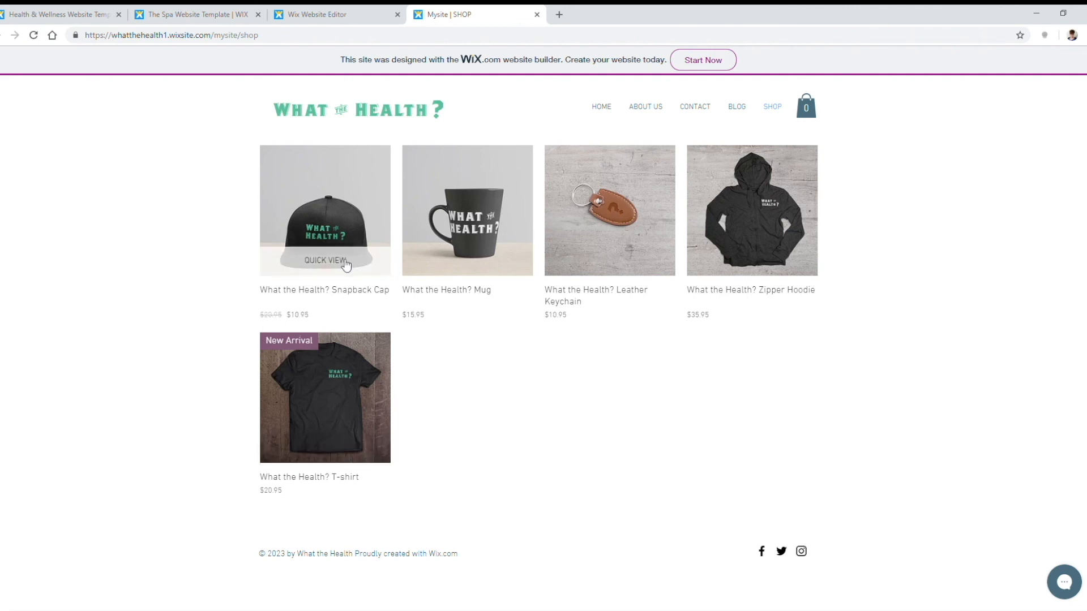
pyautogui.click(342, 262)
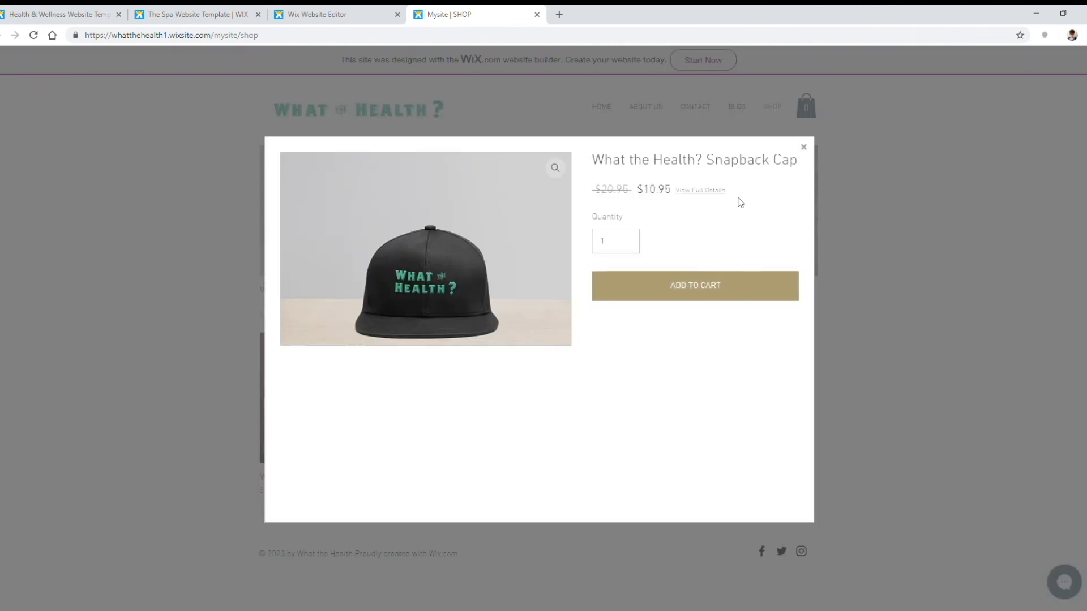
pyautogui.click(709, 191)
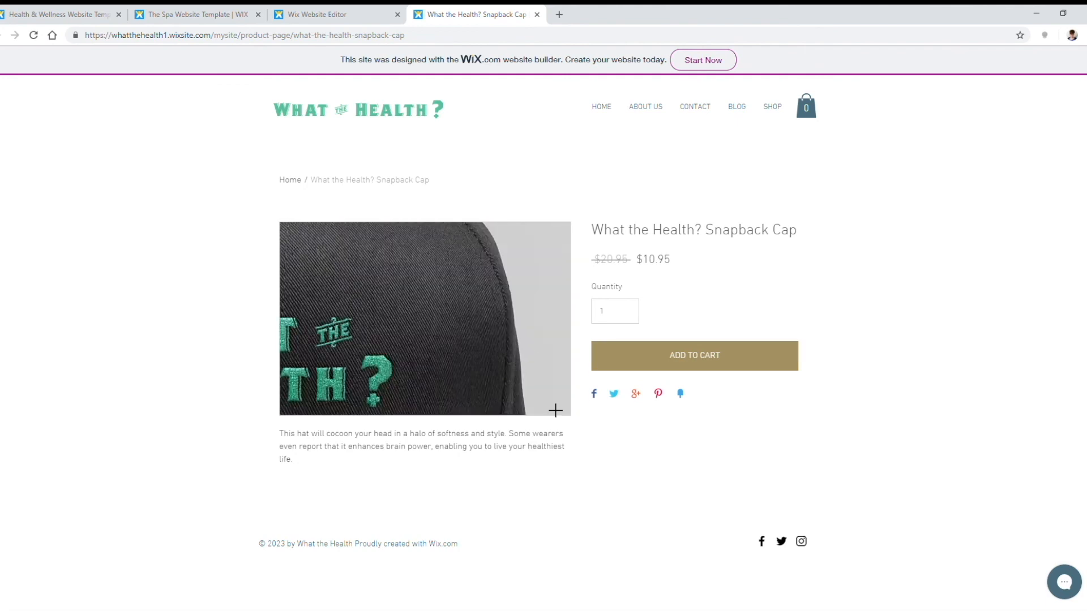
# Step: Add the $10.95 Snapback Cap to the cart, review the cart and return HOME
pyautogui.click(711, 360)
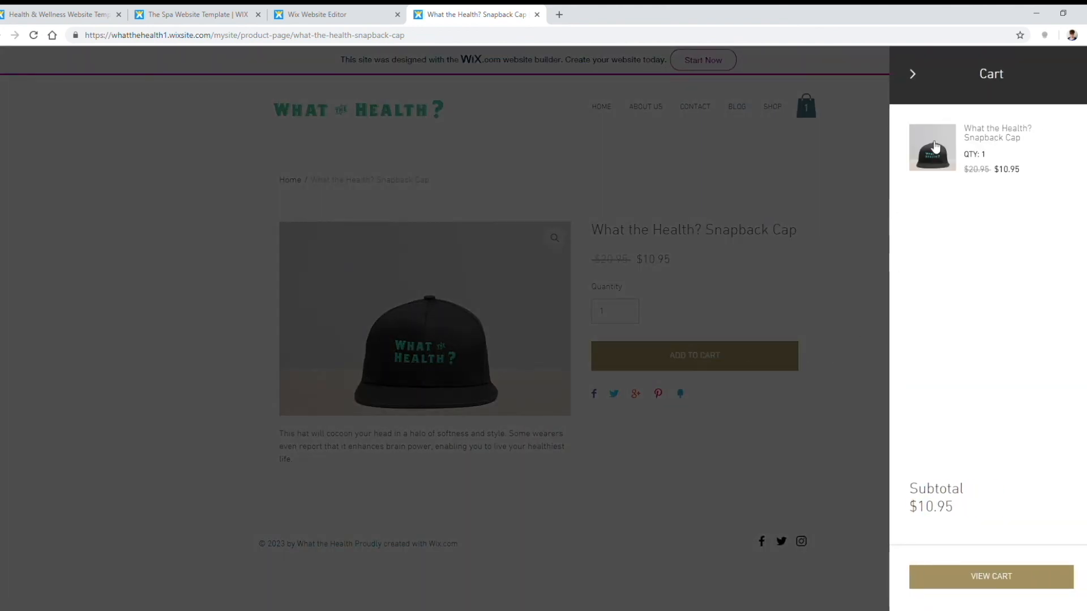
pyautogui.click(983, 586)
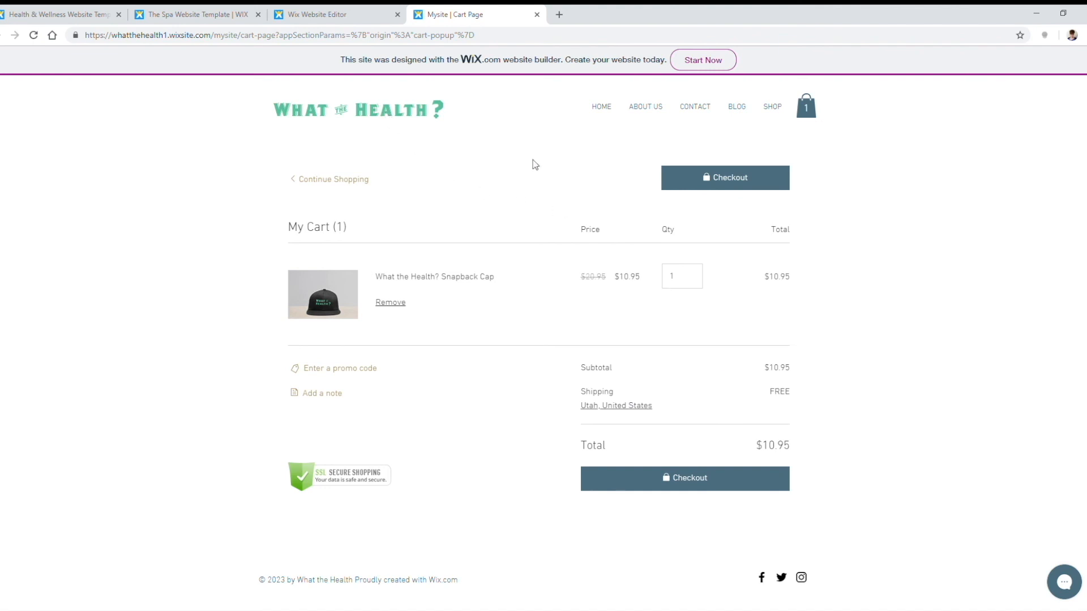
pyautogui.click(608, 109)
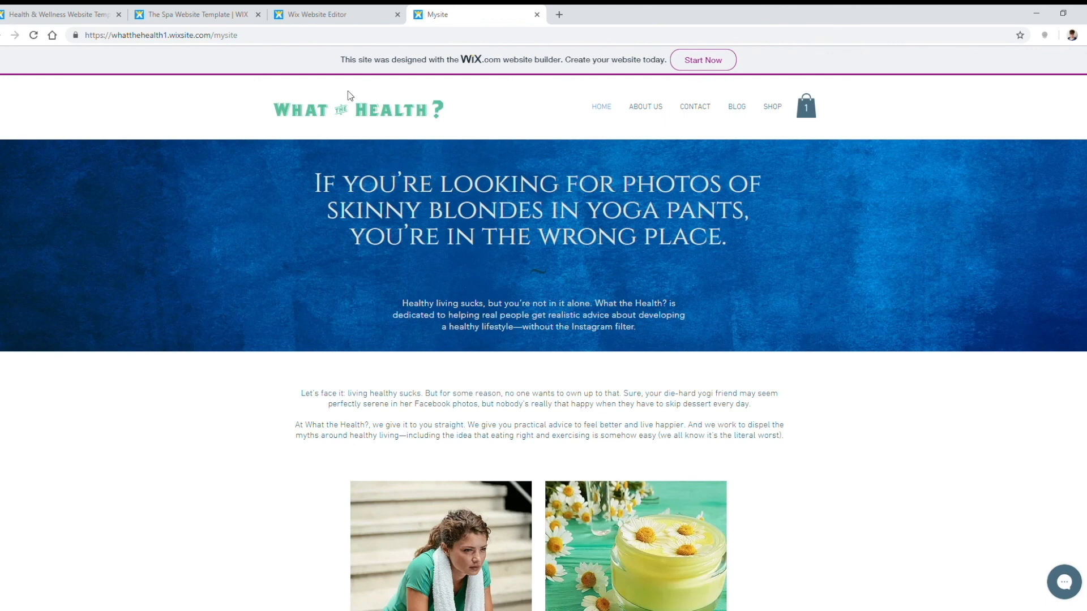
# Step: Back in the editor, browse the Add panel's Image, Gallery, Vector Art, Button, Strip and Video categories
pyautogui.click(332, 14)
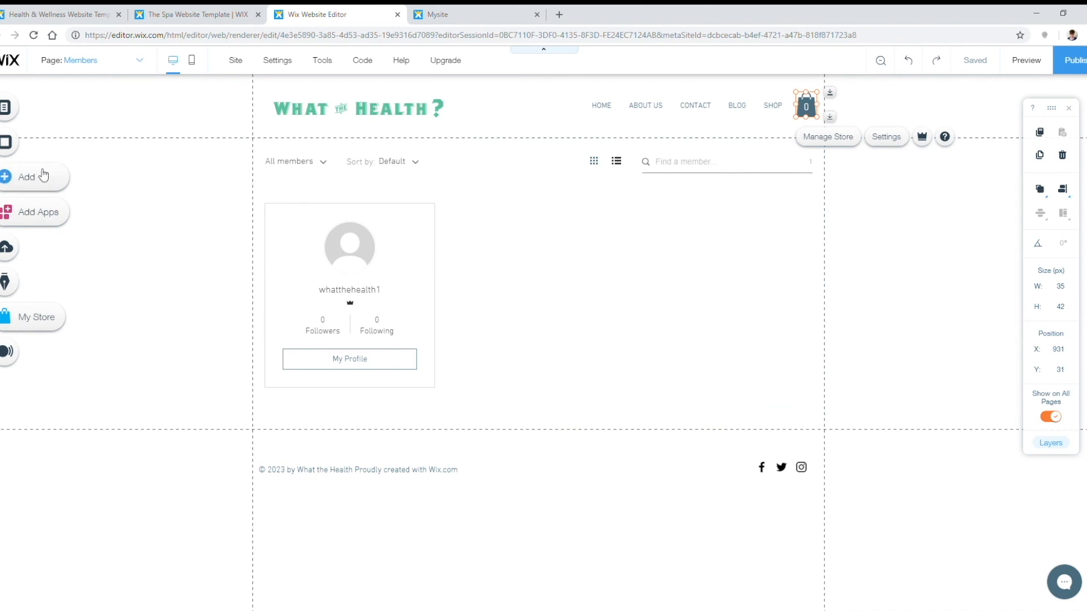
pyautogui.click(42, 175)
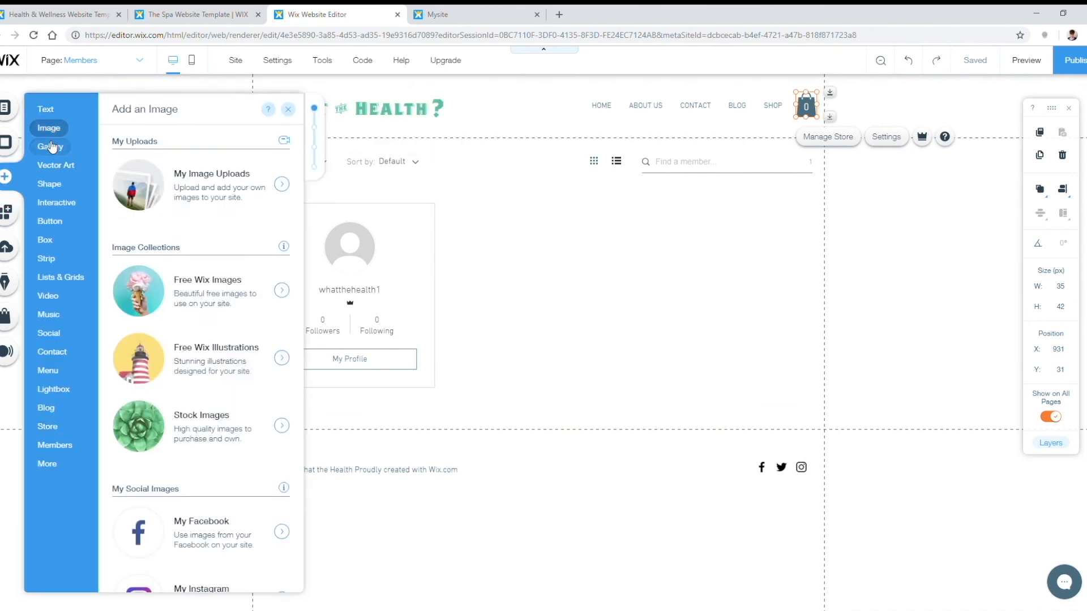
pyautogui.moveTo(51, 146)
pyautogui.moveTo(51, 166)
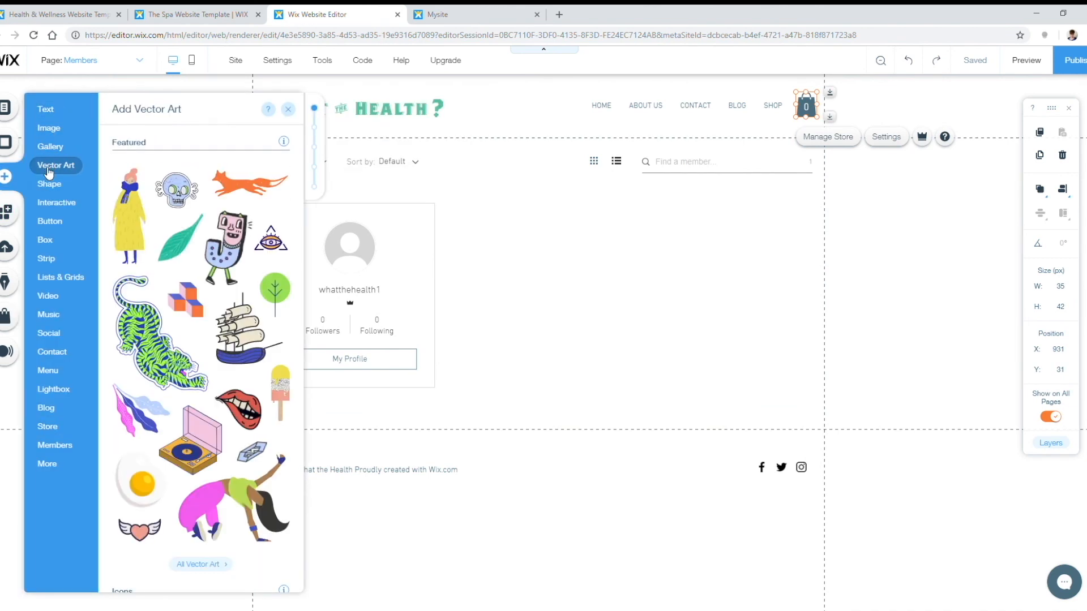
pyautogui.moveTo(49, 210)
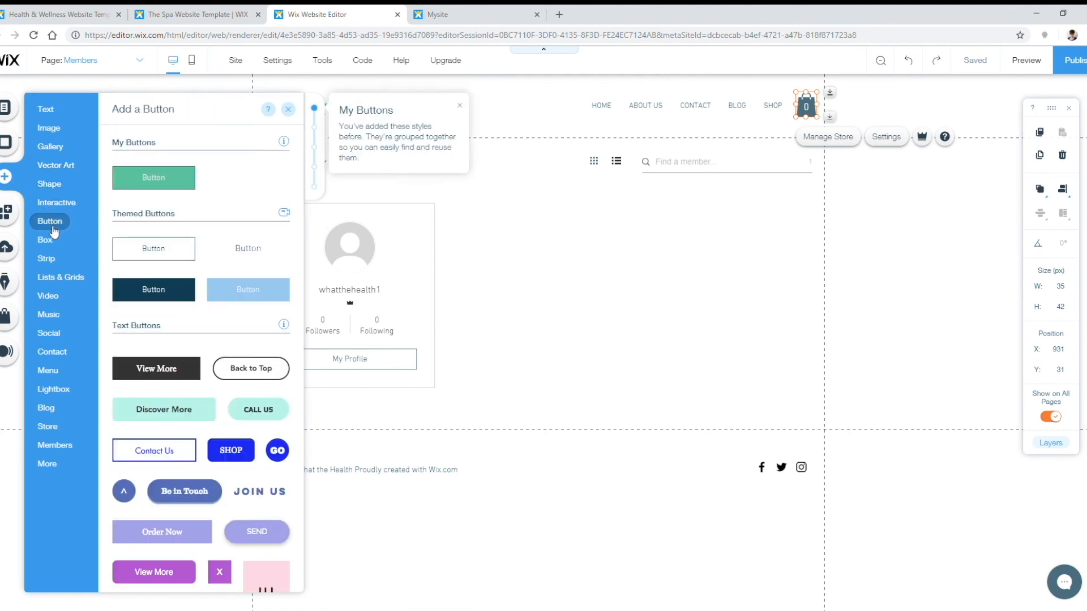
pyautogui.moveTo(49, 261)
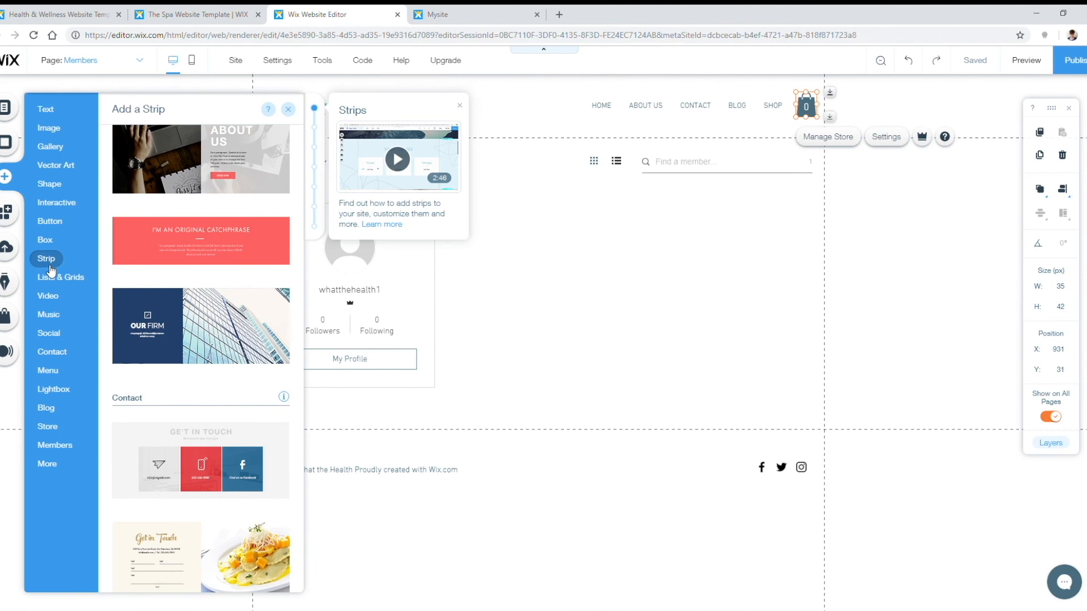
pyautogui.moveTo(57, 297)
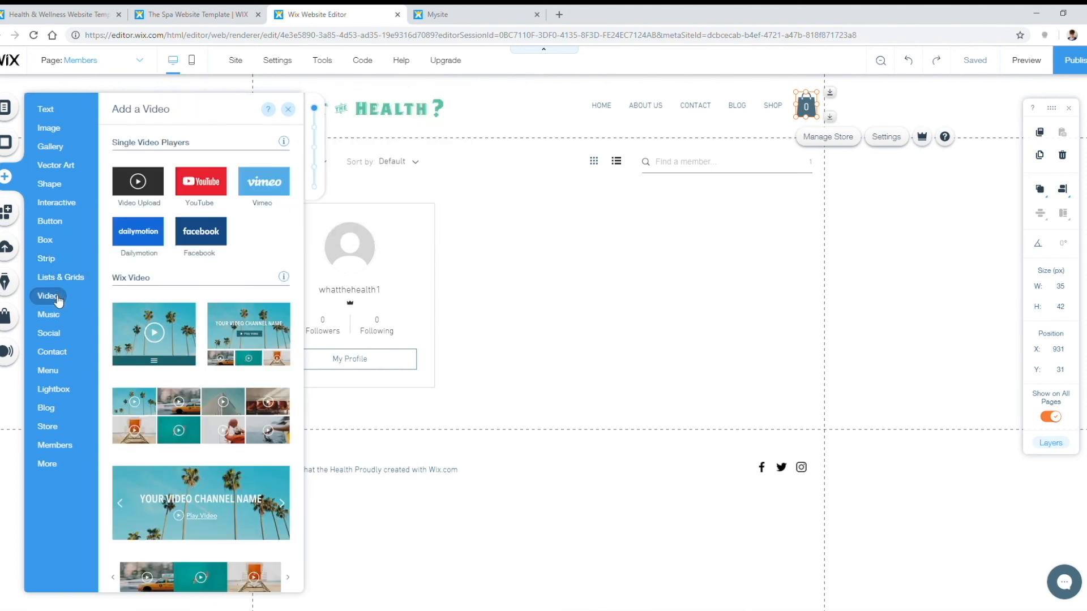
# Step: On the live site's home page, scroll down through the content and back to the top
pyautogui.click(463, 13)
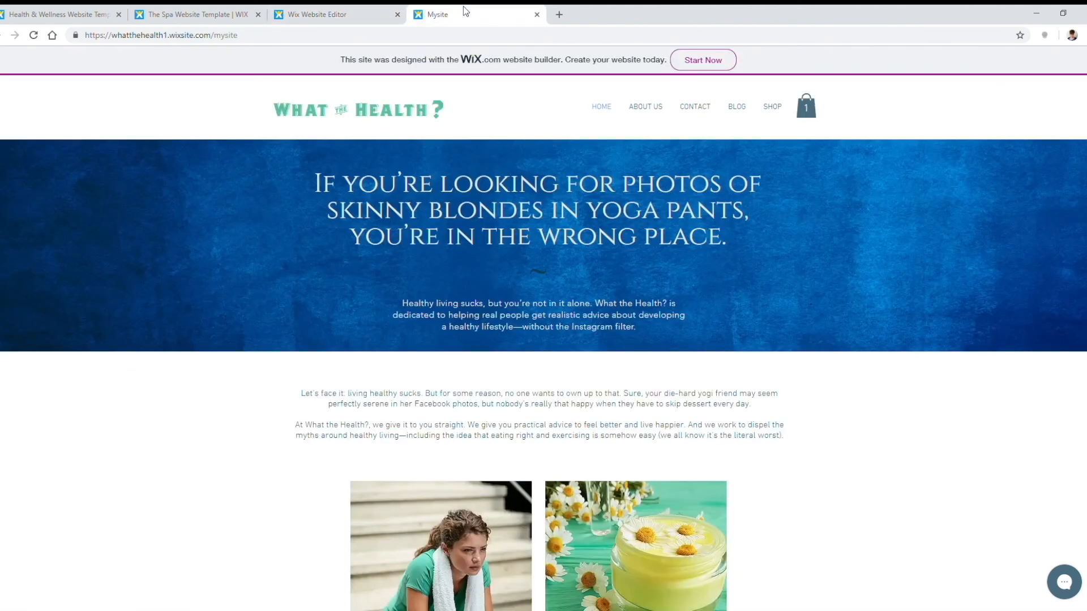
pyautogui.scroll(-6, 830, 300)
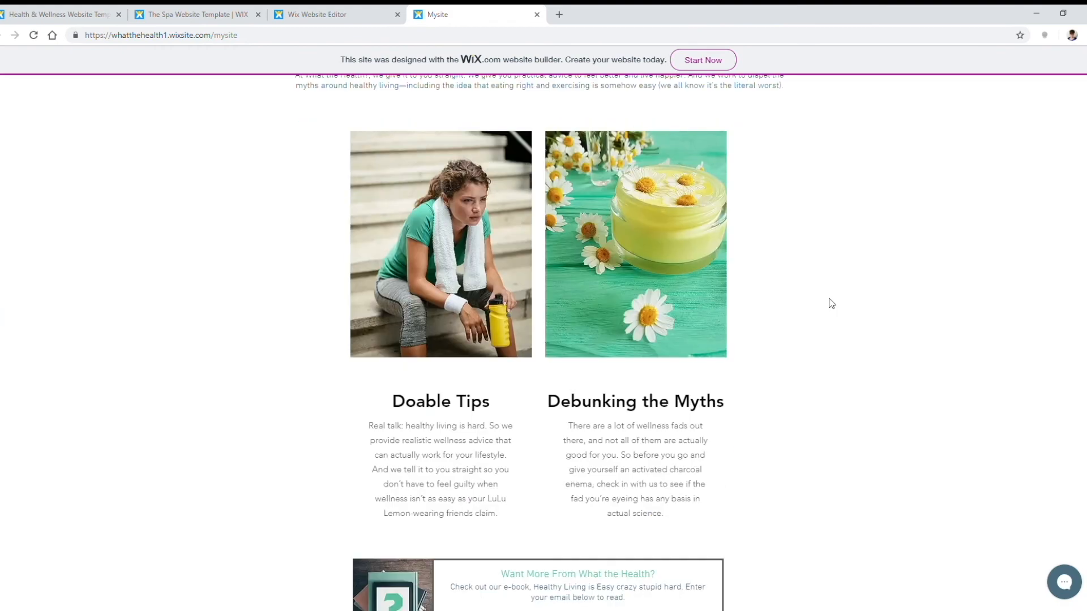
pyautogui.scroll(6, 830, 301)
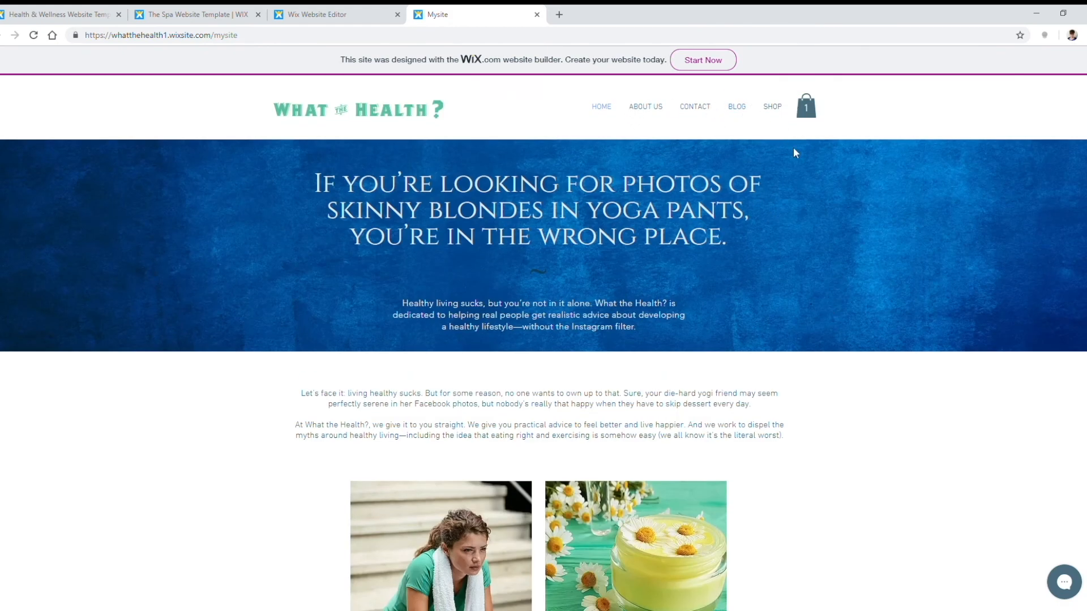
pyautogui.scroll(-10, 786, 146)
pyautogui.scroll(9, 822, 250)
pyautogui.scroll(1, 823, 252)
# Step: Back in the editor, look through the left toolbar panels including blog management, then open the Wix App Market
pyautogui.click(317, 14)
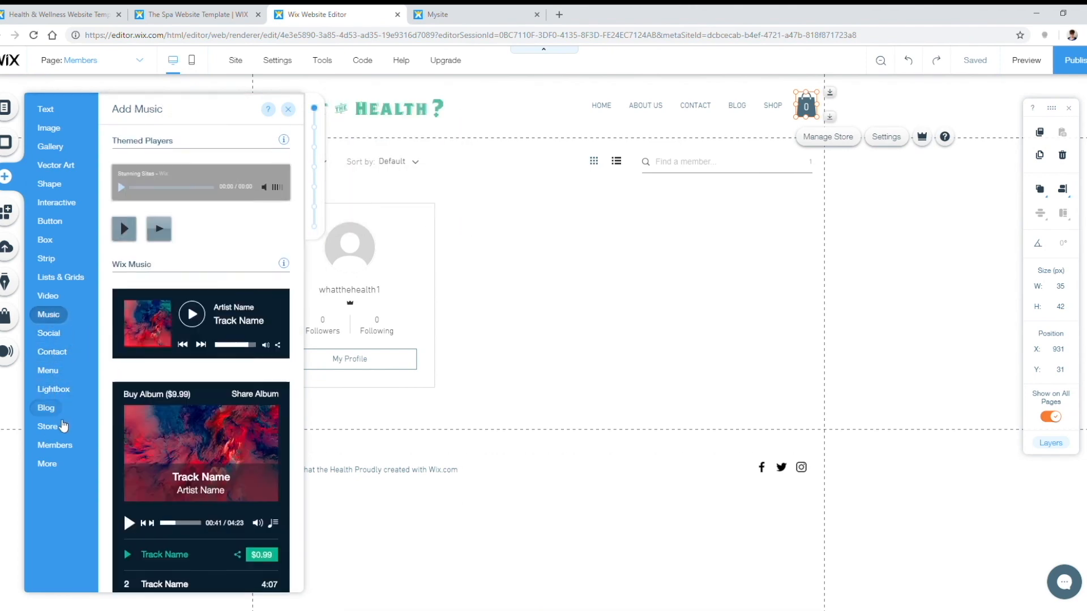
pyautogui.click(60, 470)
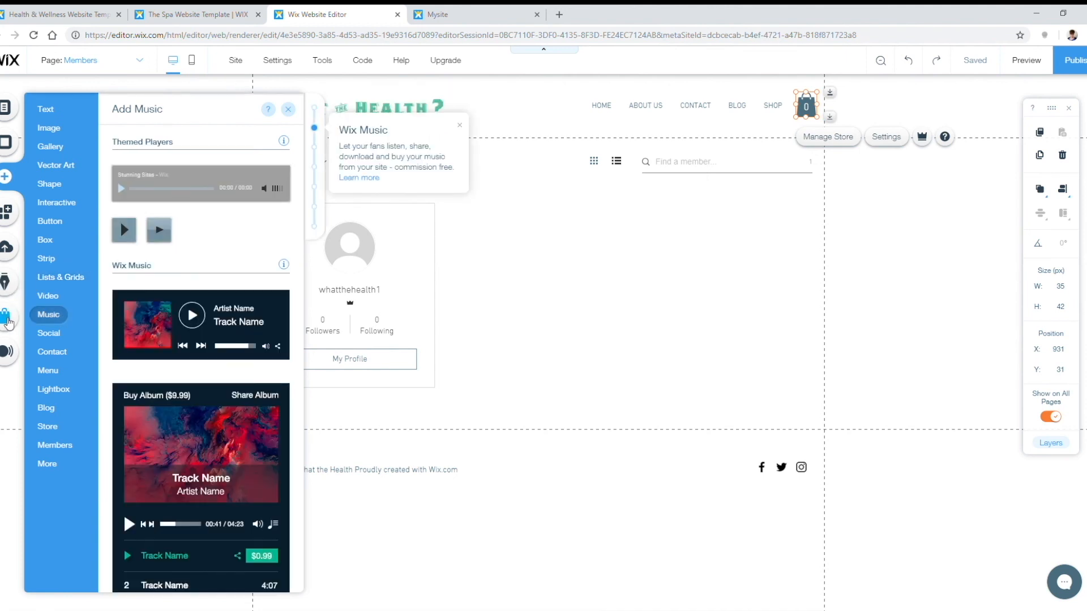
pyautogui.click(7, 253)
pyautogui.click(7, 283)
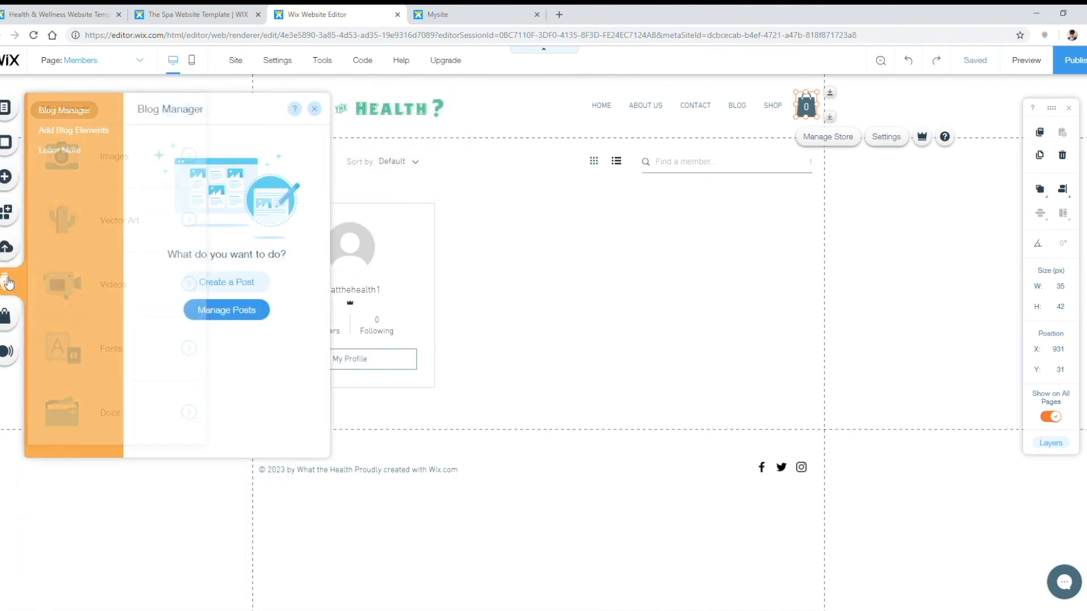
pyautogui.click(4, 221)
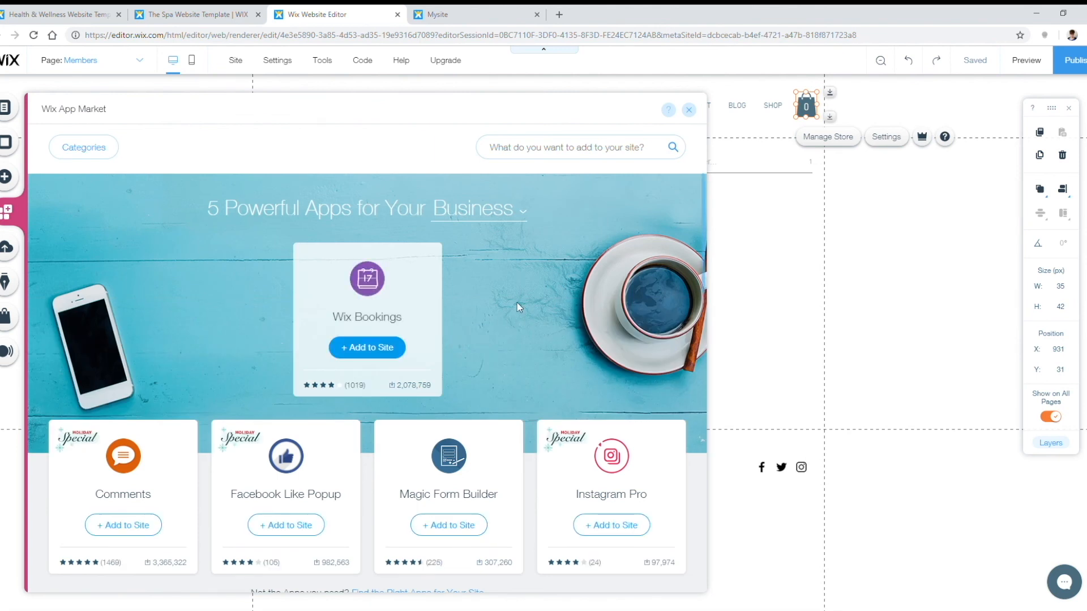
# Step: Scroll up and down through the App Market's app listings
pyautogui.scroll(-2, 515, 284)
pyautogui.scroll(2, 459, 265)
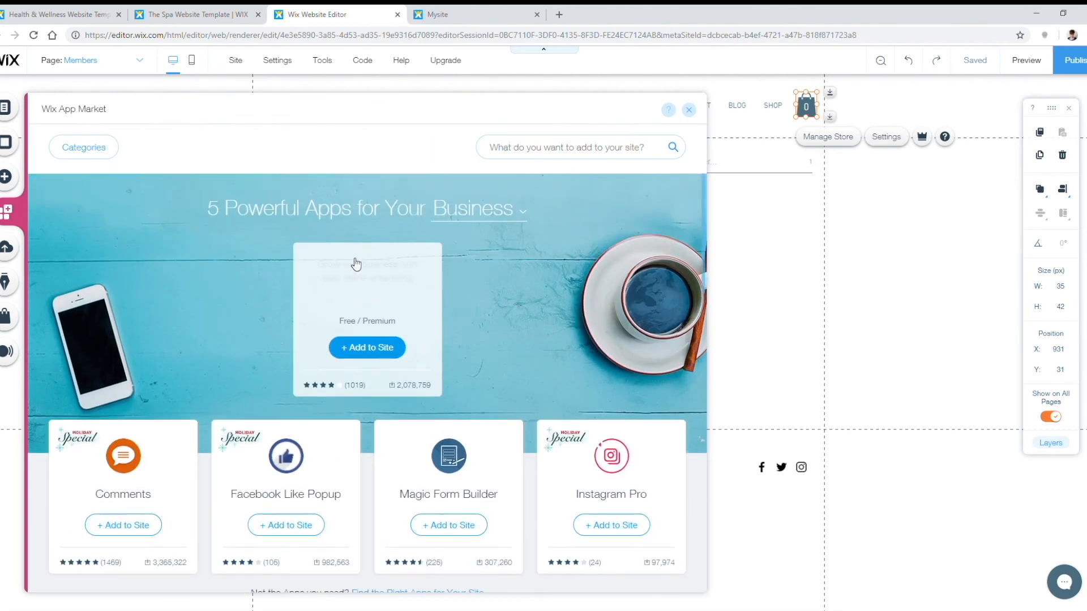
pyautogui.scroll(-2, 562, 290)
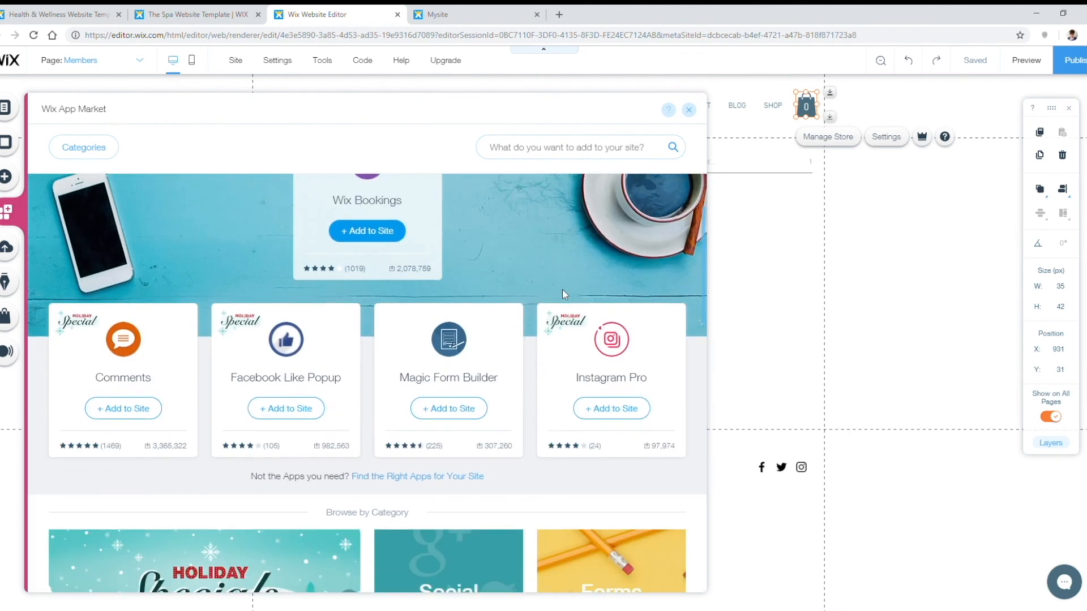
pyautogui.scroll(-1, 542, 219)
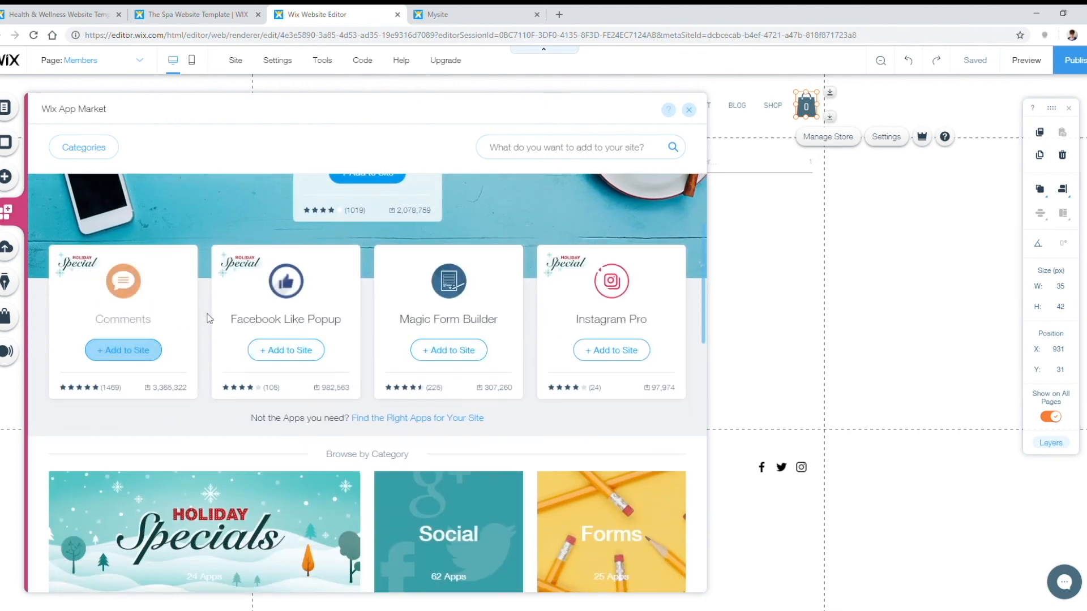
pyautogui.scroll(-3, 259, 310)
pyautogui.scroll(2, 258, 310)
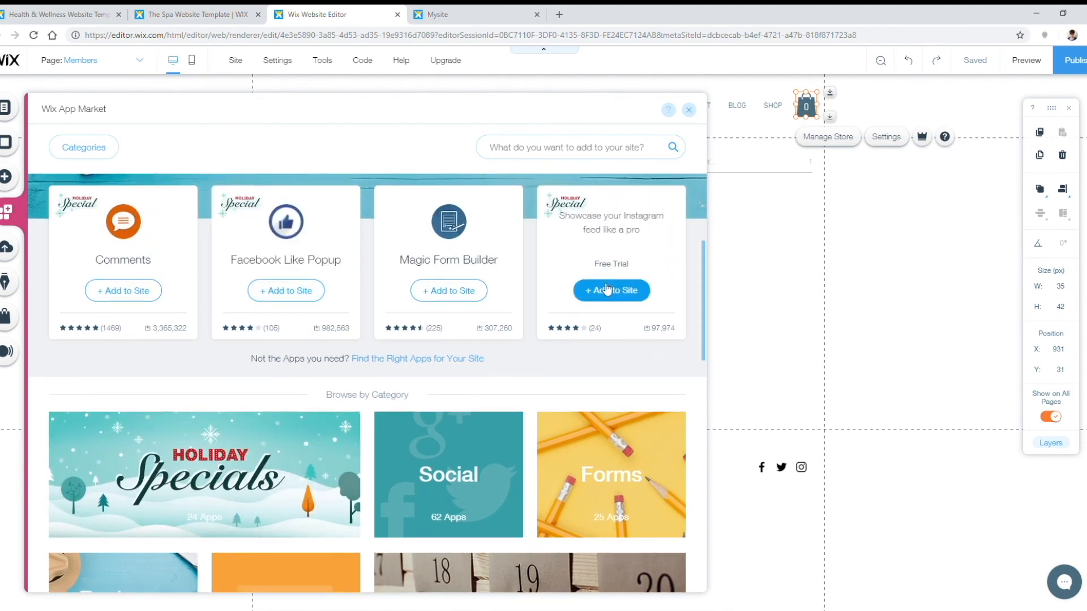
pyautogui.scroll(-4, 566, 292)
pyautogui.scroll(-6, 496, 295)
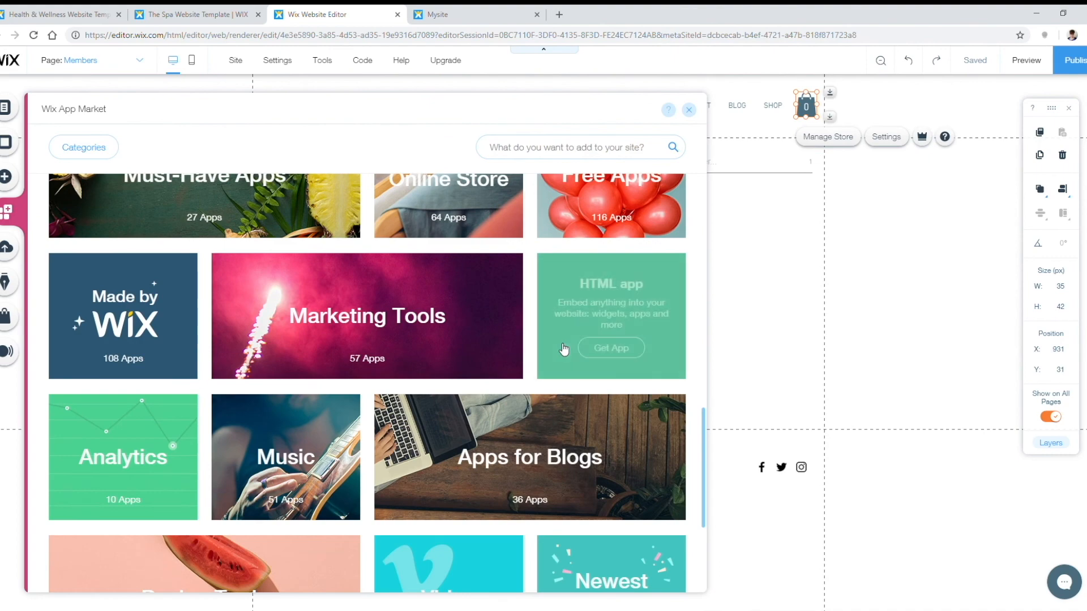
pyautogui.scroll(-4, 450, 345)
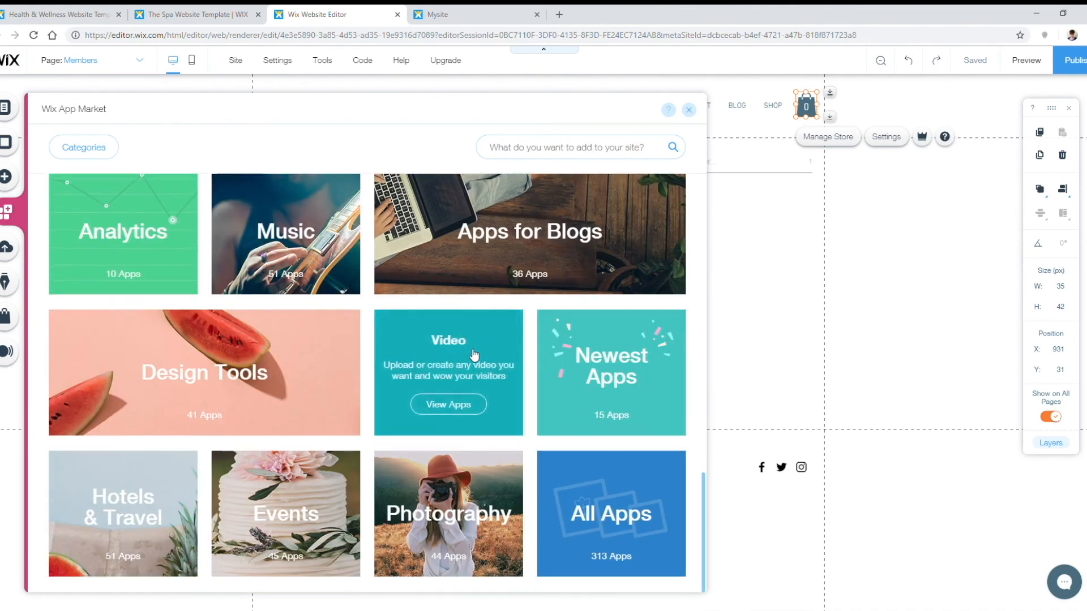
pyautogui.scroll(15, 555, 442)
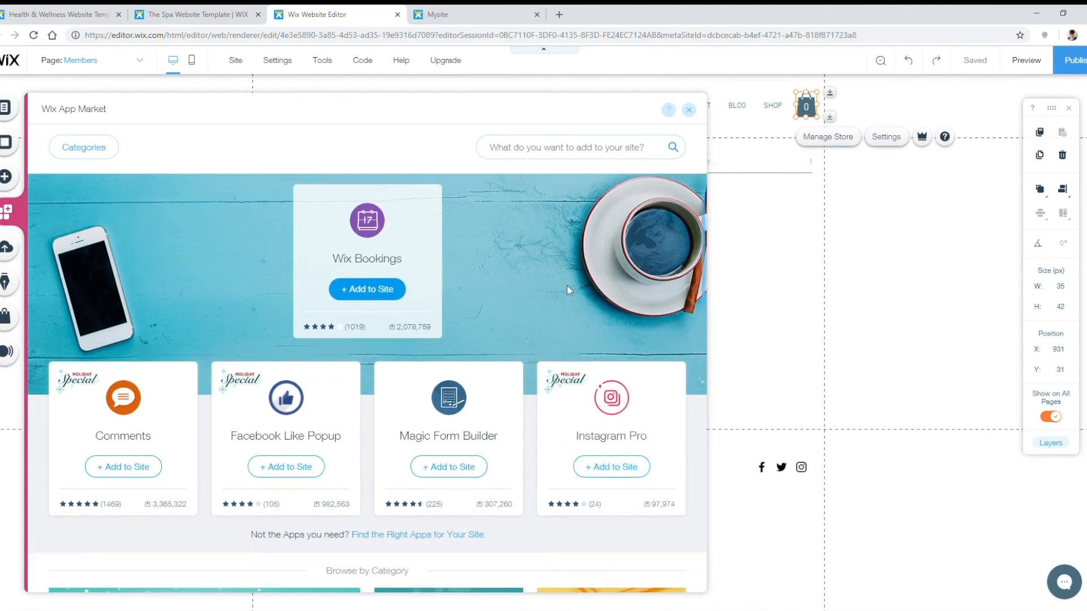
pyautogui.scroll(1, 567, 285)
# Step: Filter the App Market to the Chat category, confirm Wix Chat is installed, and close it
pyautogui.click(101, 153)
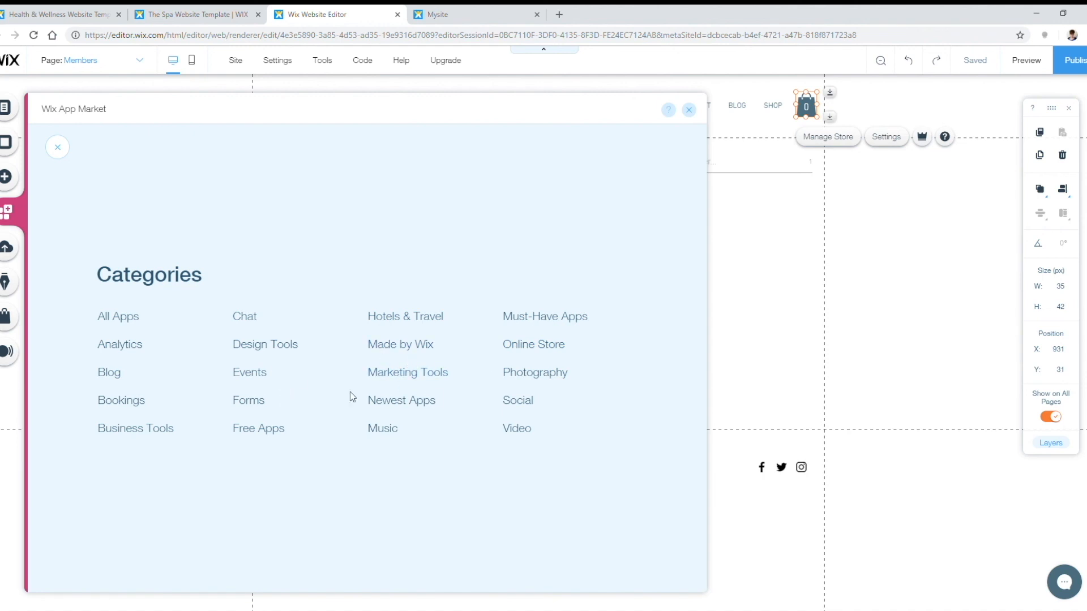
pyautogui.click(248, 317)
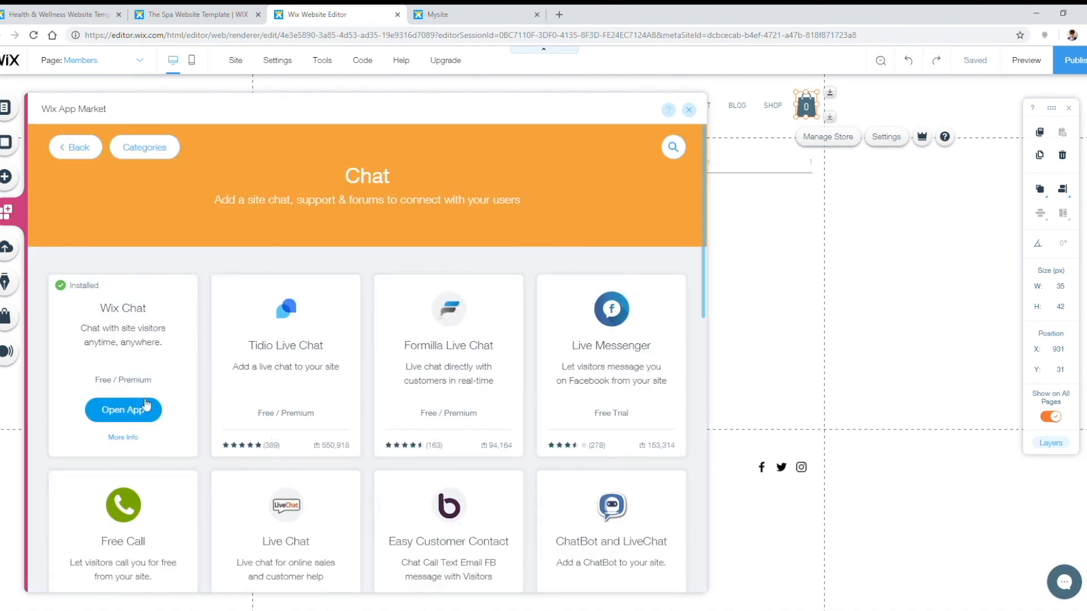
pyautogui.scroll(-5, 444, 333)
pyautogui.scroll(5, 485, 388)
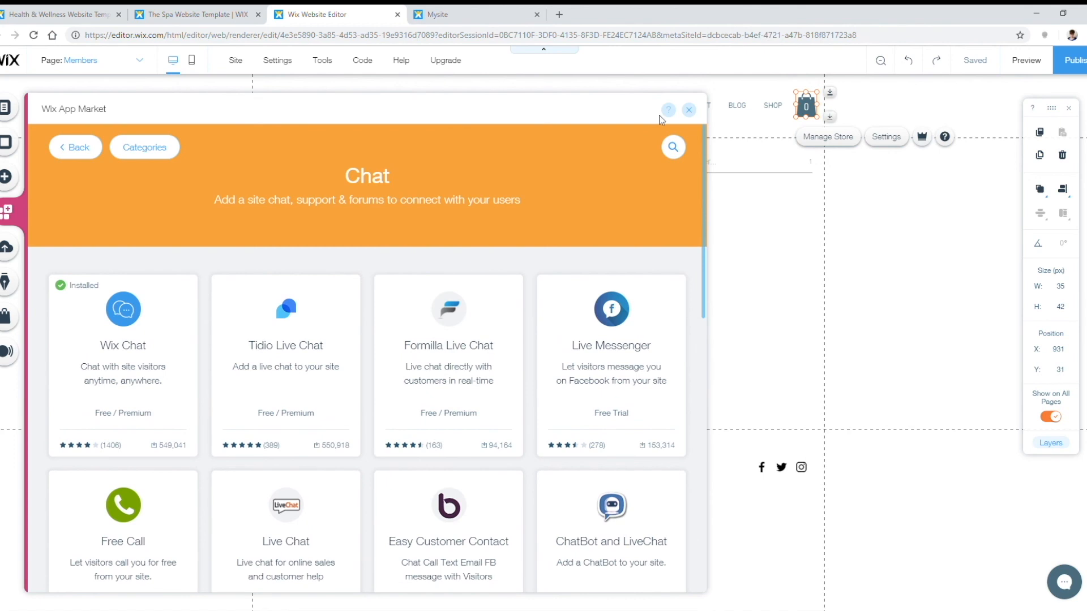
pyautogui.click(689, 109)
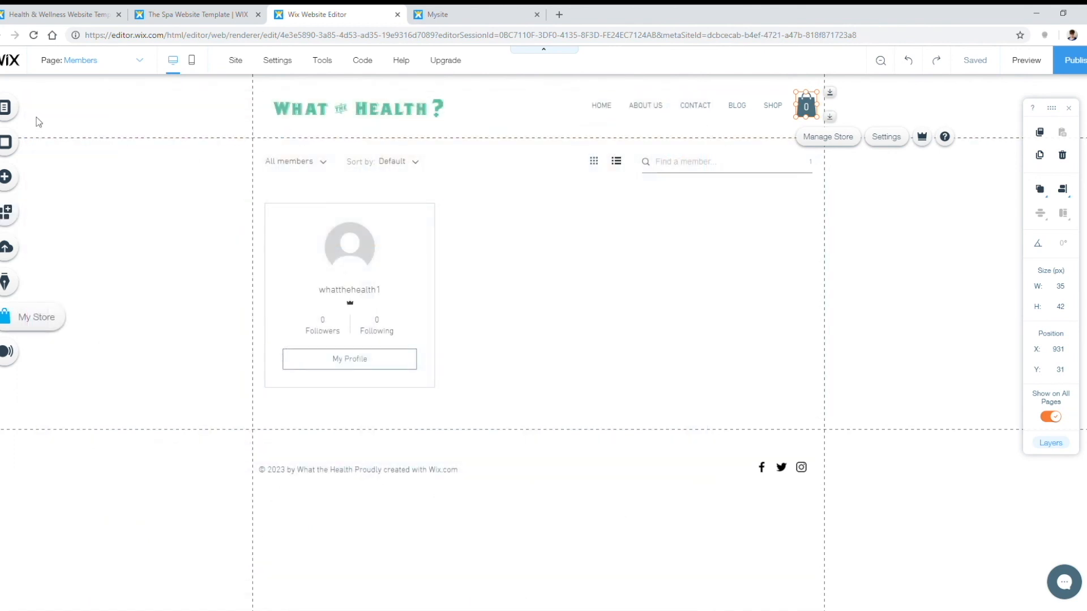